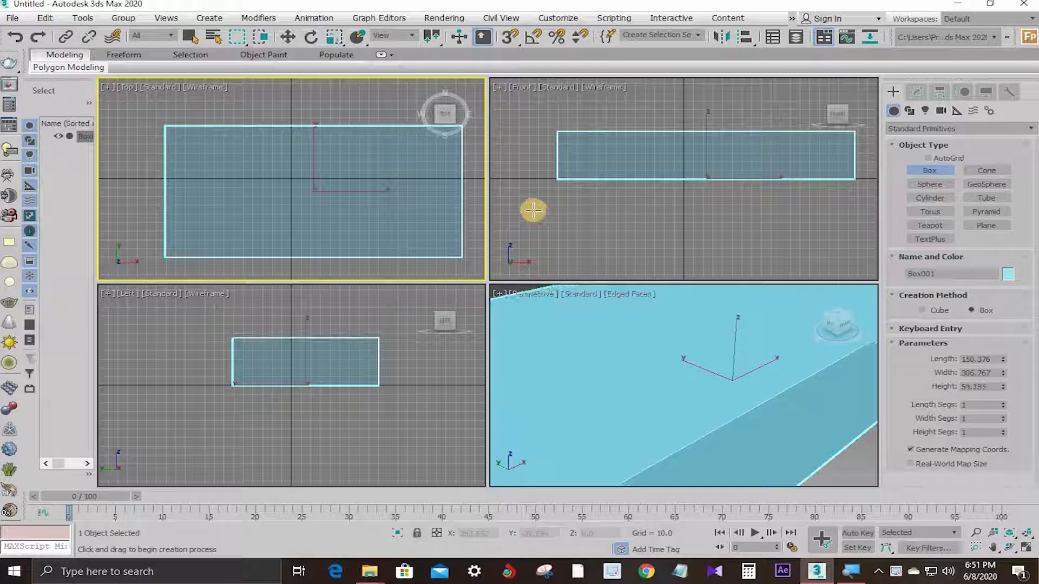
- Finish creating a box about 150 long, 307 wide and 51 high in the Top view and return to object selection
left_click(533, 212)
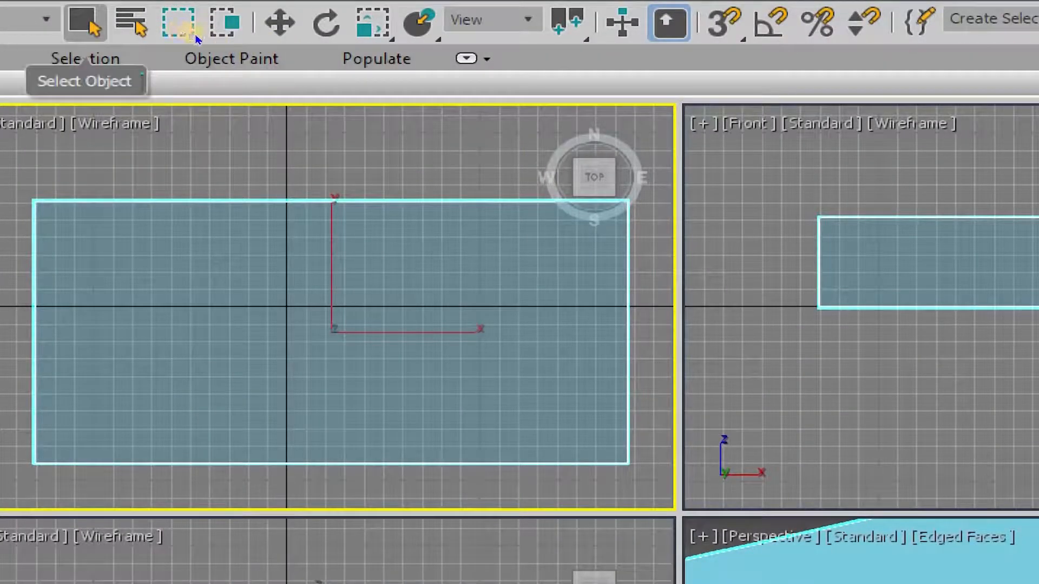
left_click(285, 33)
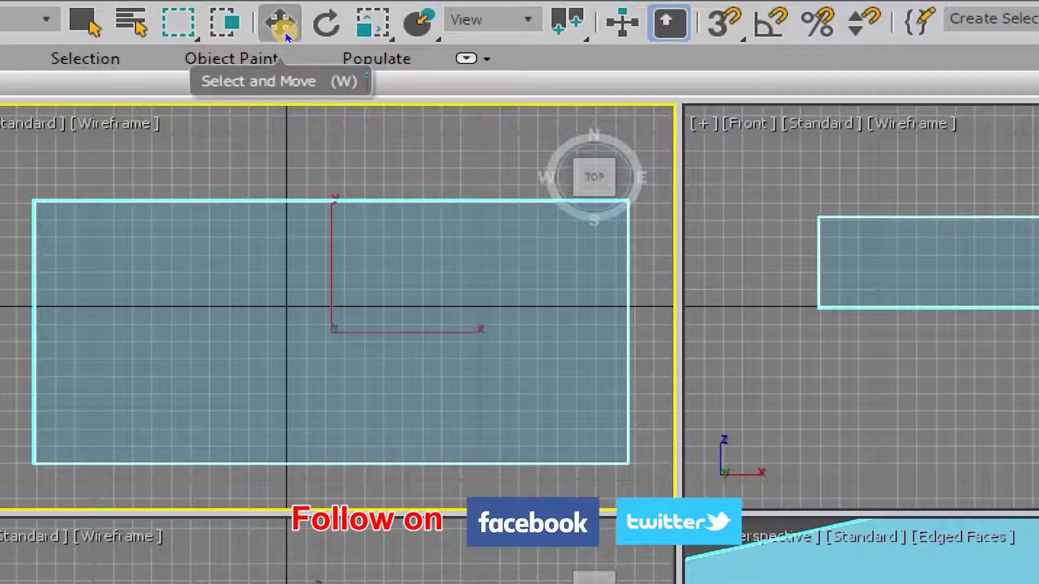
left_click(313, 37)
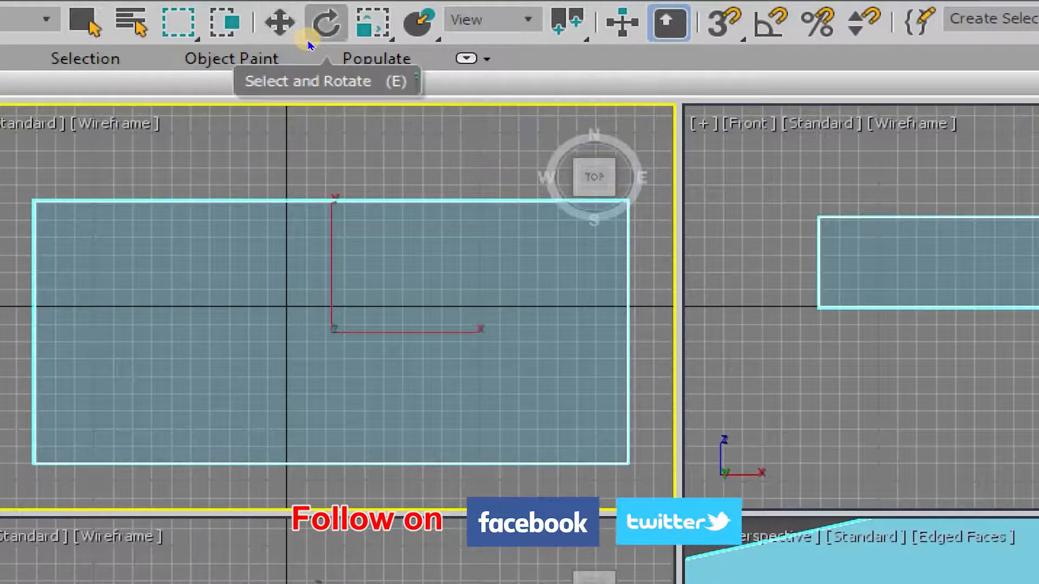
key("r")
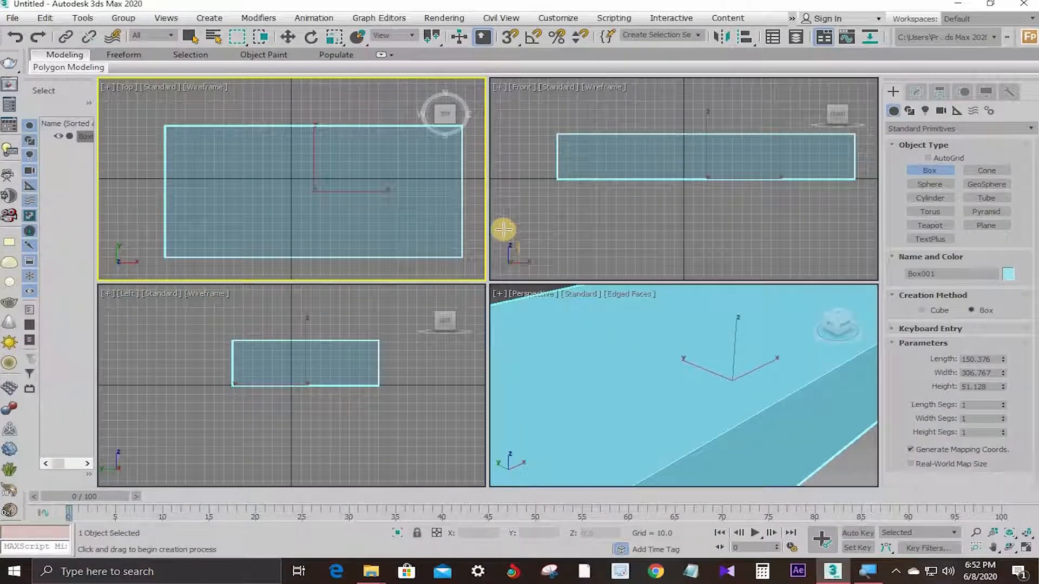
left_click(193, 42)
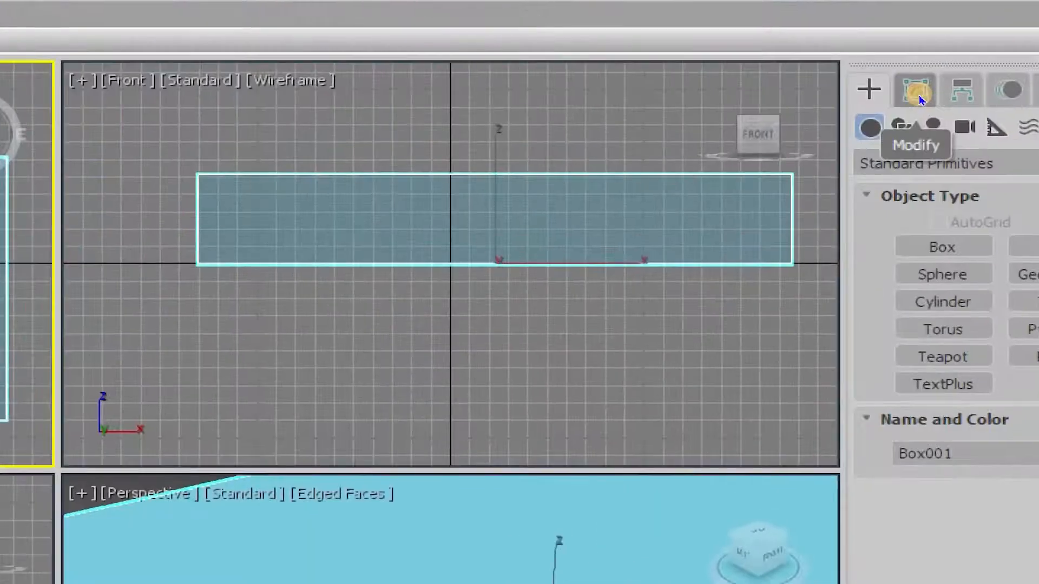
- Set the box's length to 150, width to 310 and height to 50
left_click(917, 96)
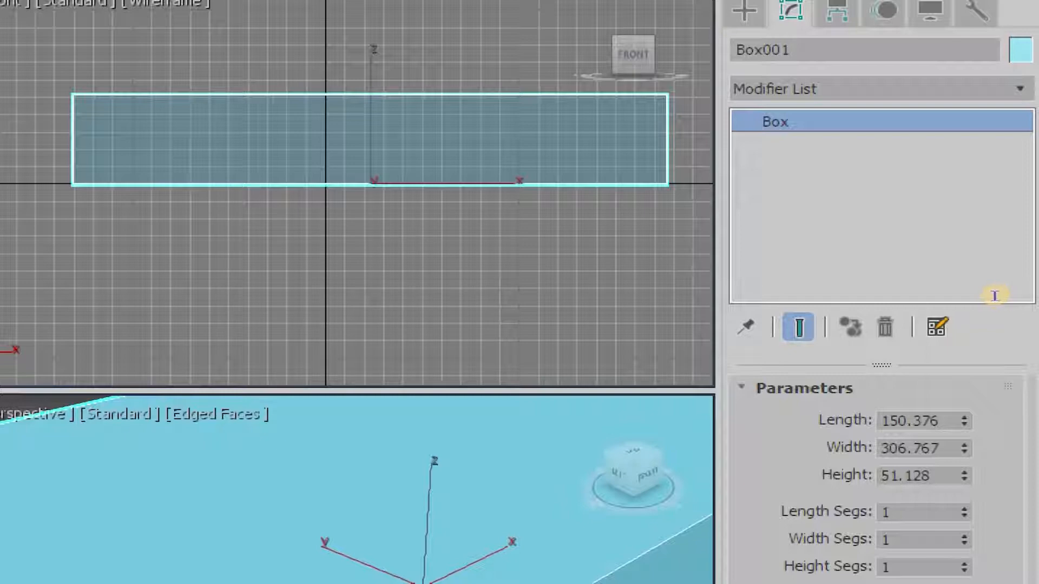
double_click(905, 420)
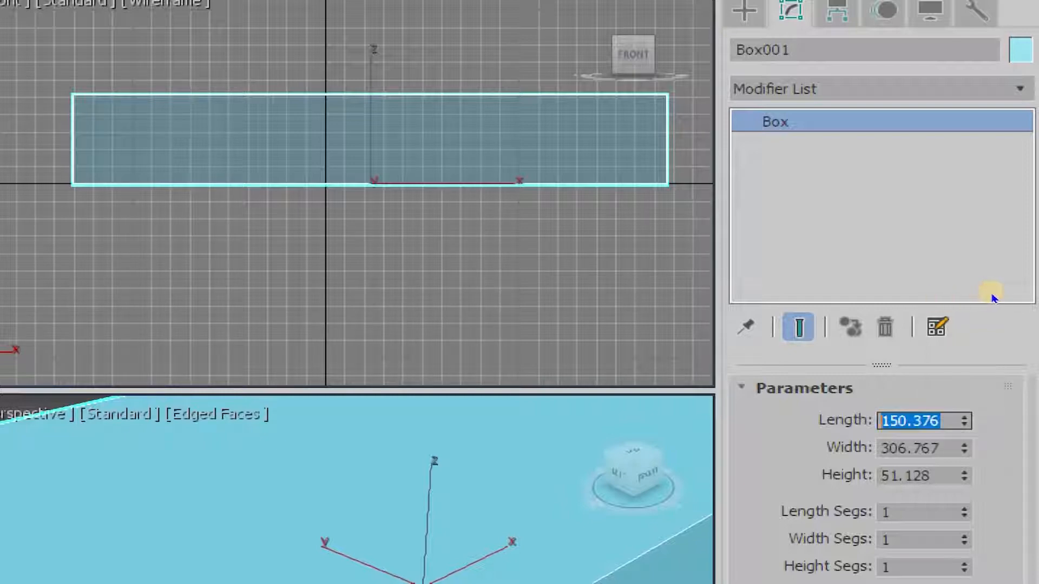
type("150")
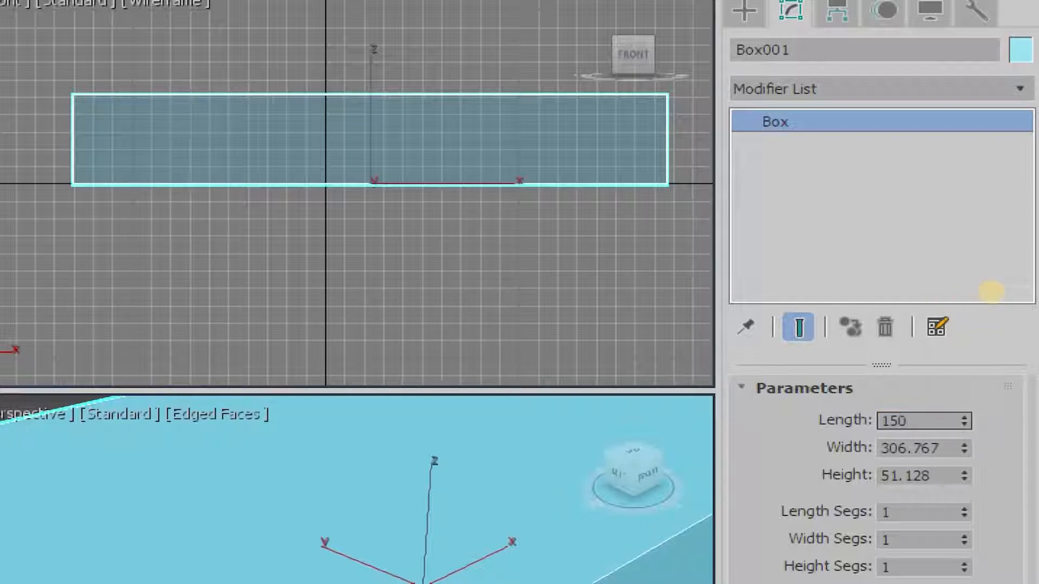
key("Tab")
type("310")
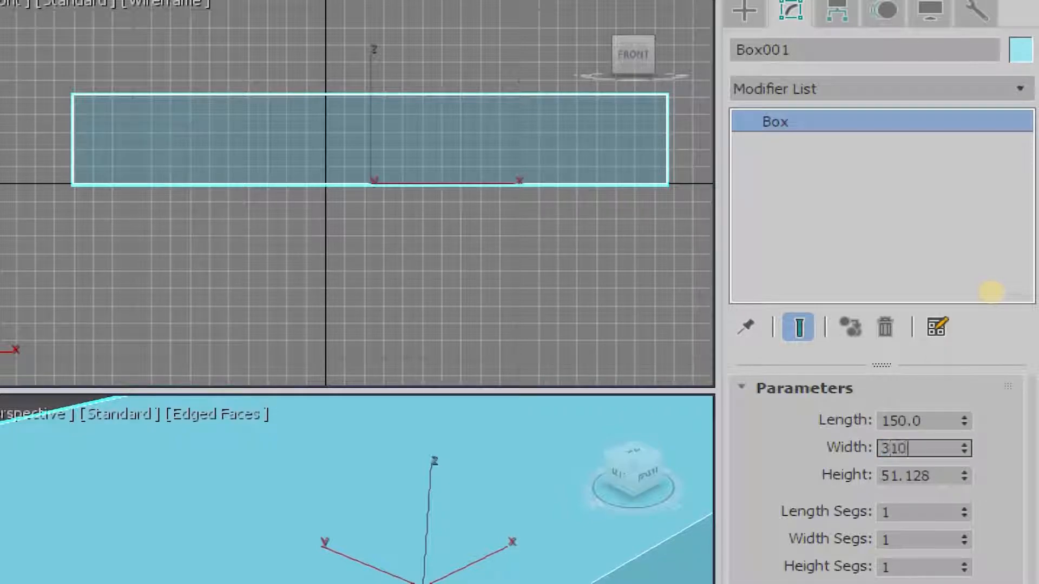
key("Tab")
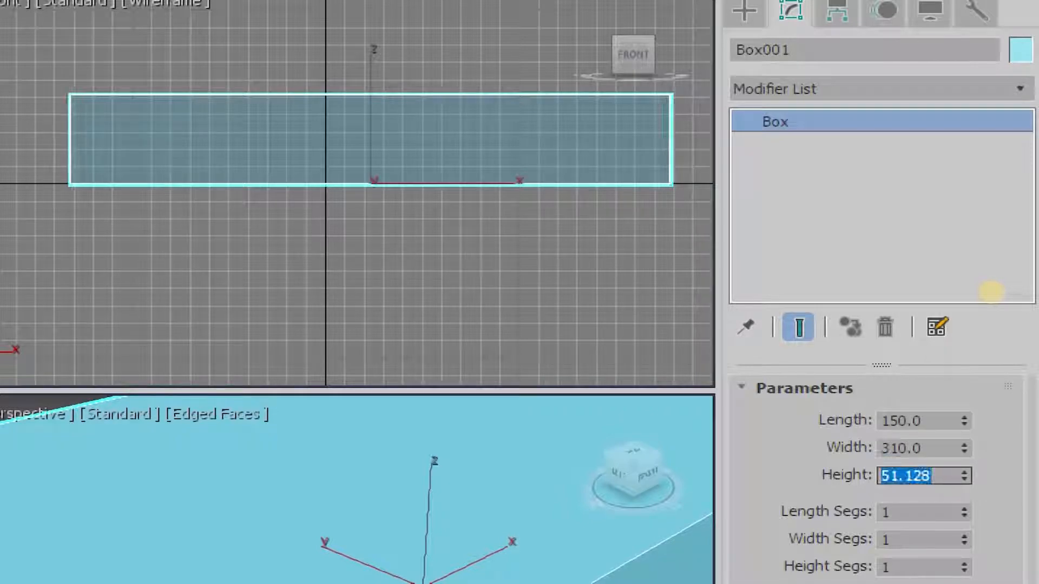
type("50")
key("Return")
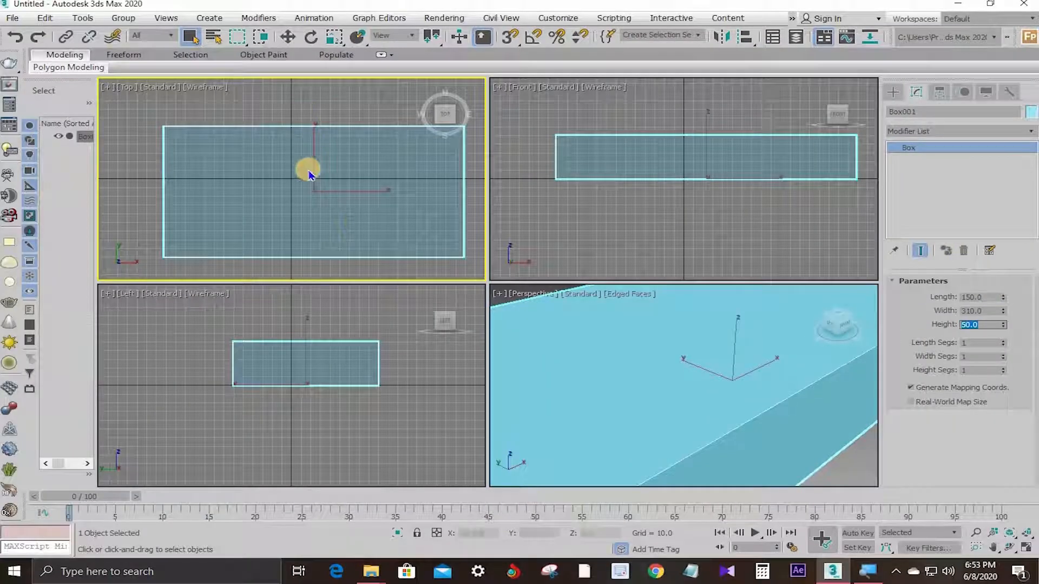
- Activate the Move tool and reselect the box in the Top view
scroll(310, 175, "down", 2)
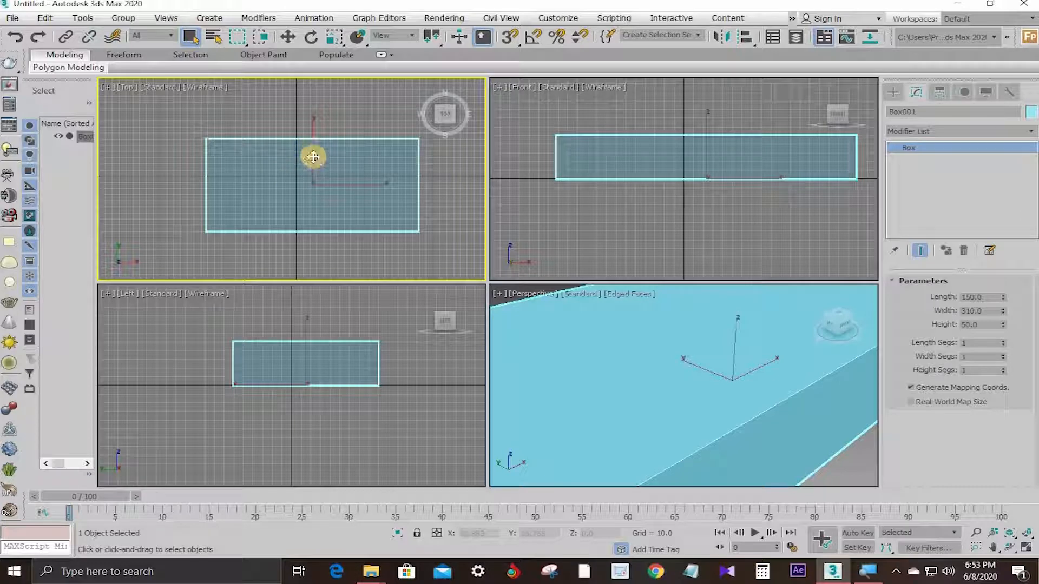
key("w")
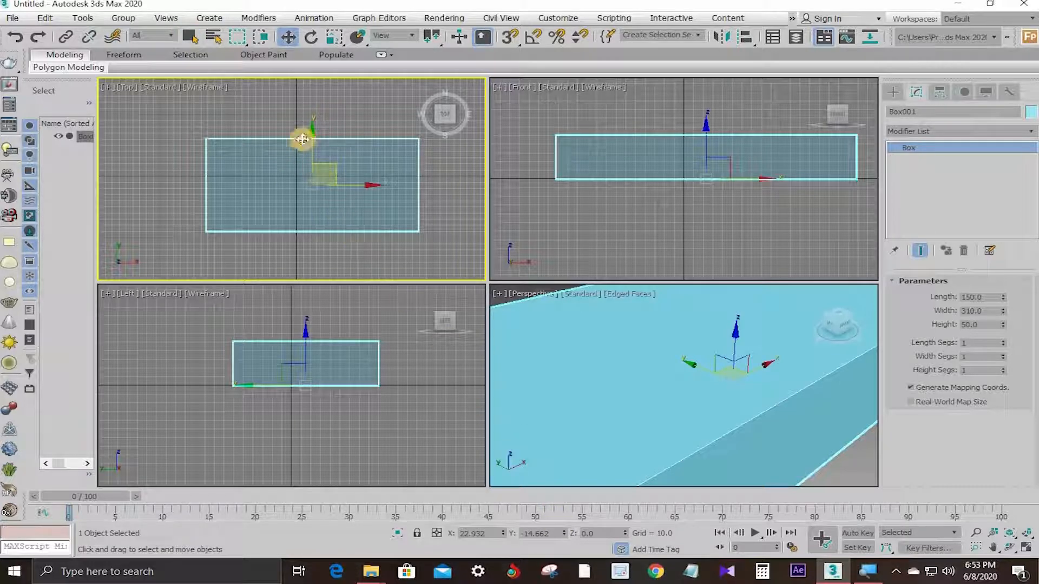
left_click(302, 114)
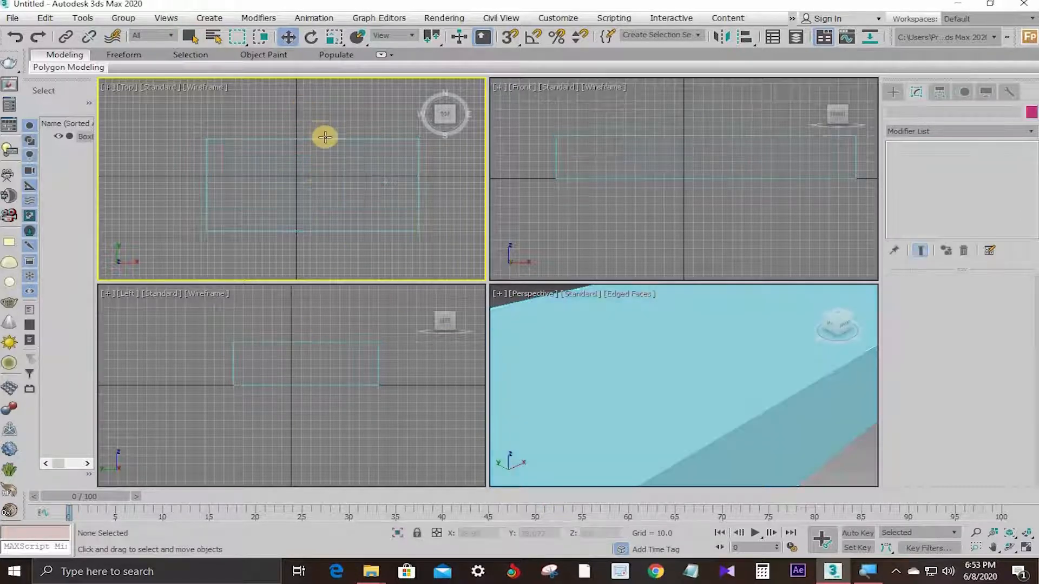
left_click(325, 136)
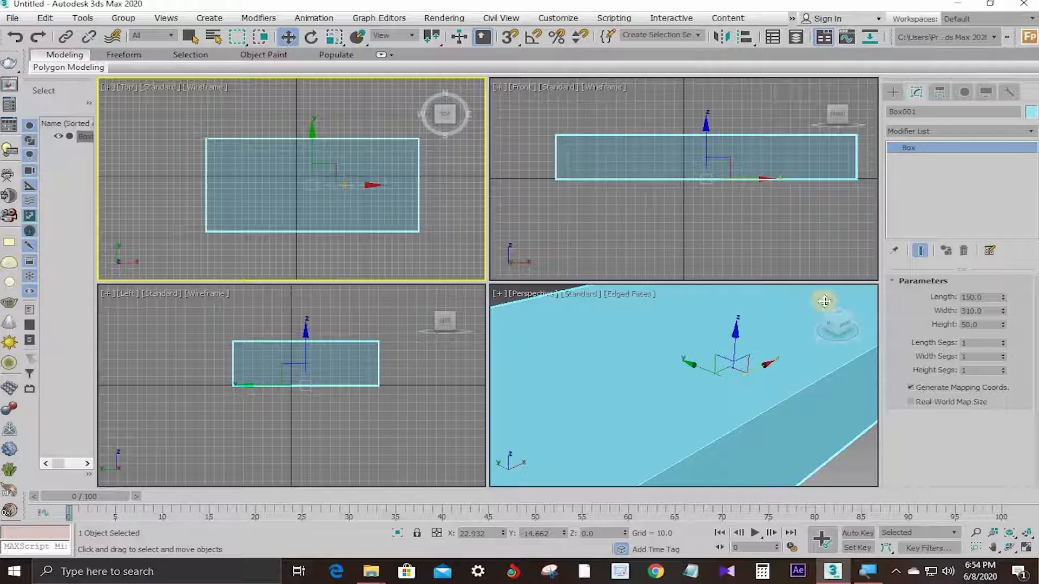
left_click(944, 135)
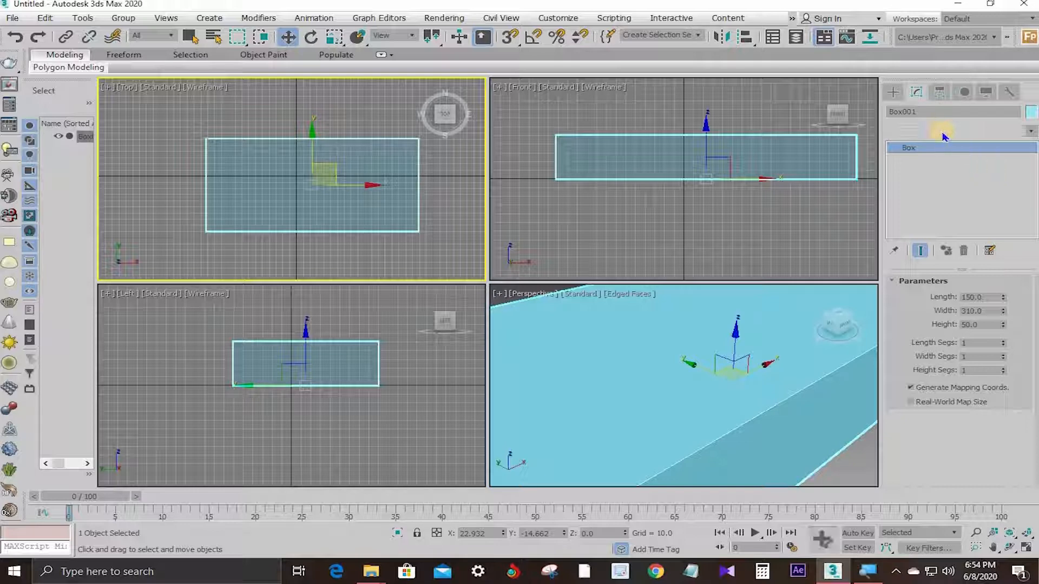
key("e")
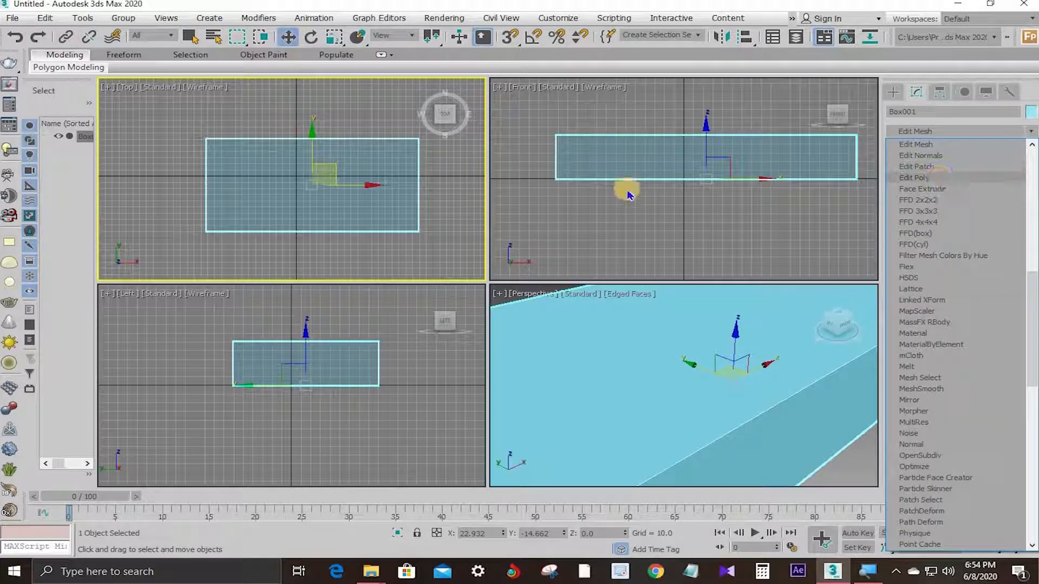
left_click(358, 147)
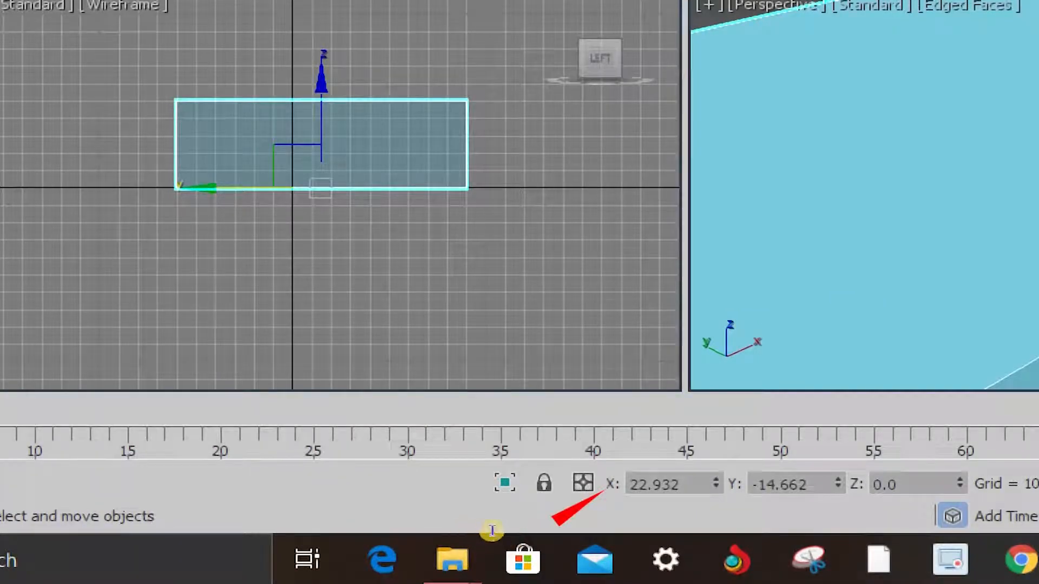
- Move the box to the origin by setting its X and Y positions to 0
left_click_drag(688, 485, 590, 485)
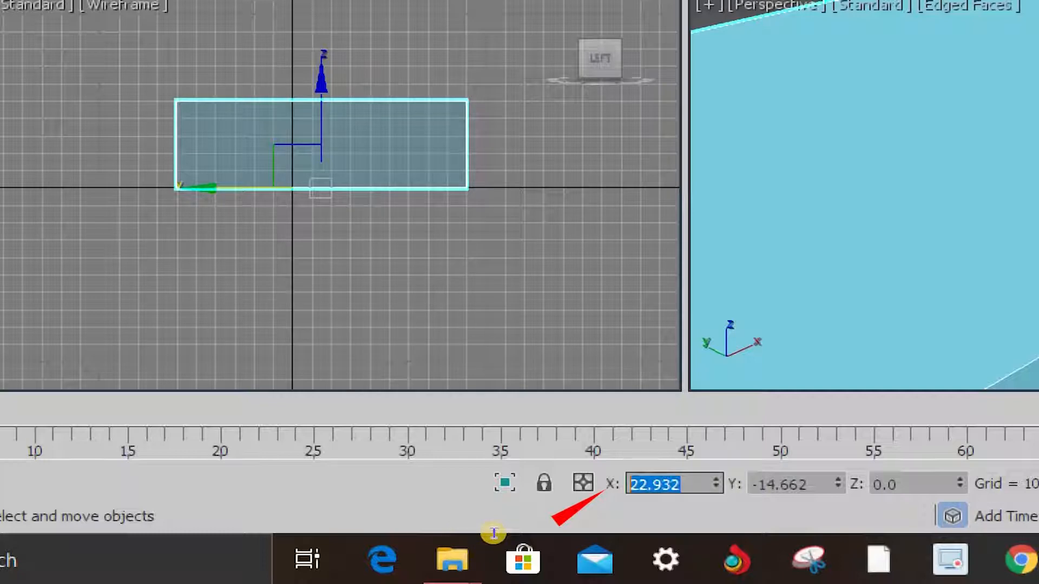
key("Right")
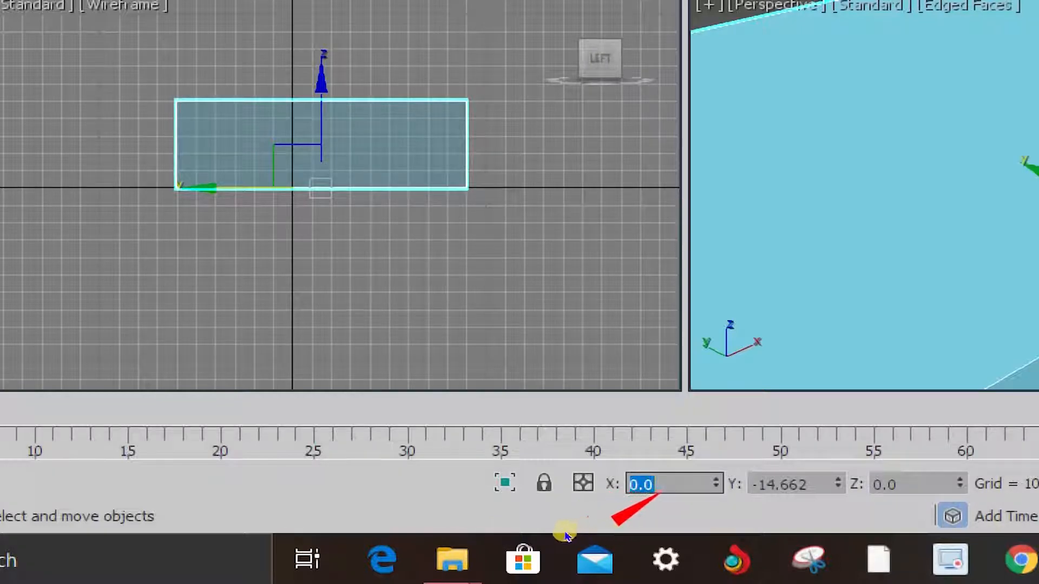
key("Return")
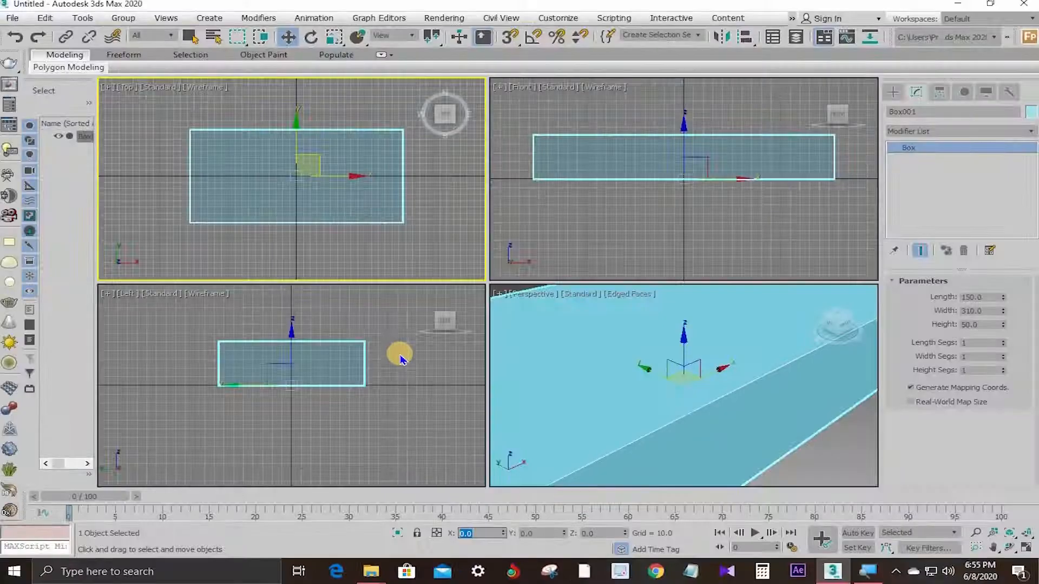
- Convert the box to an Editable Poly, look through its rollouts and undo the conversion
right_click(404, 176)
mouse_move(447, 314)
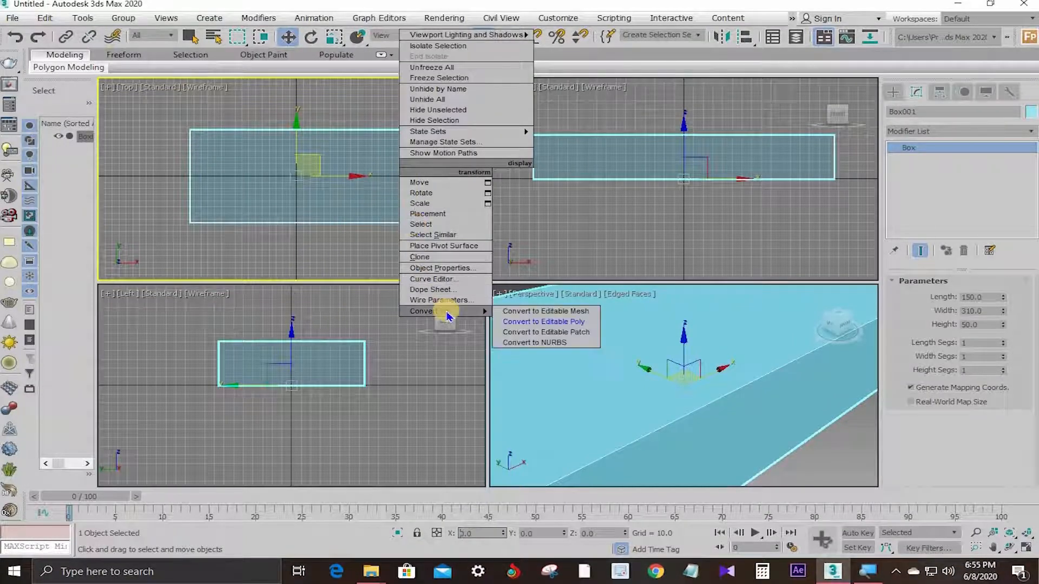
left_click(564, 322)
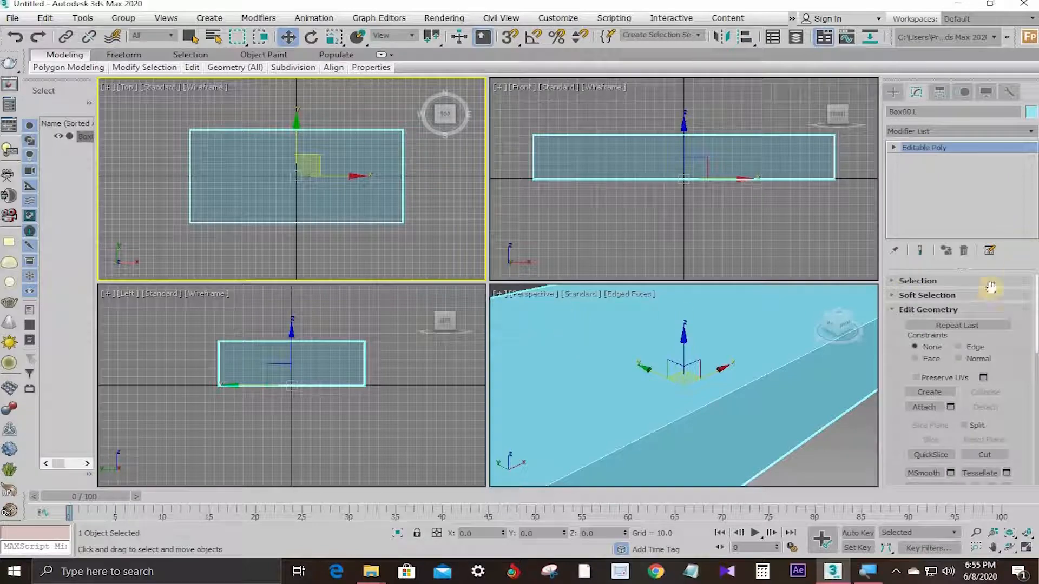
left_click(932, 311)
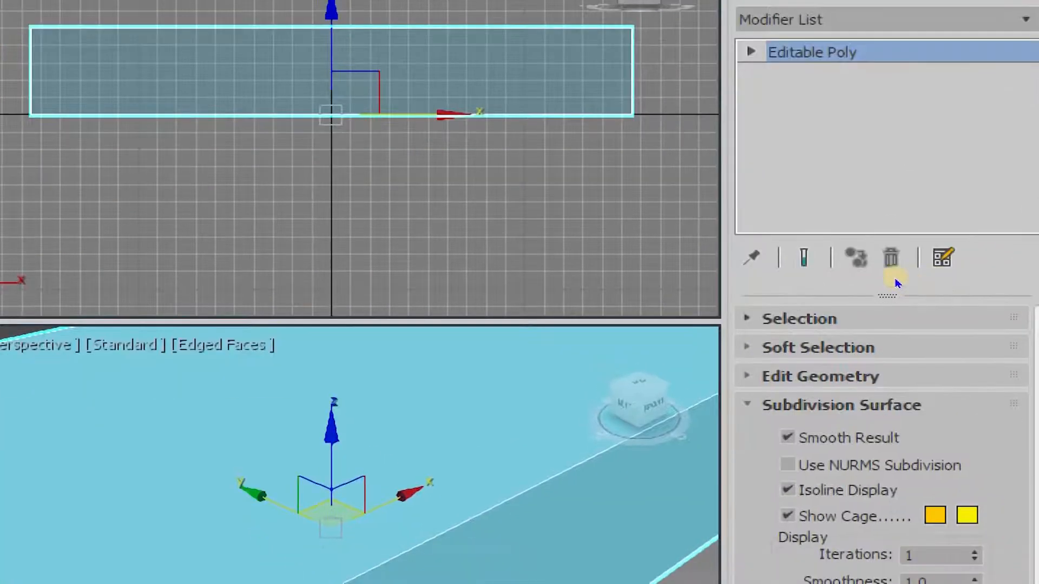
left_click(800, 319)
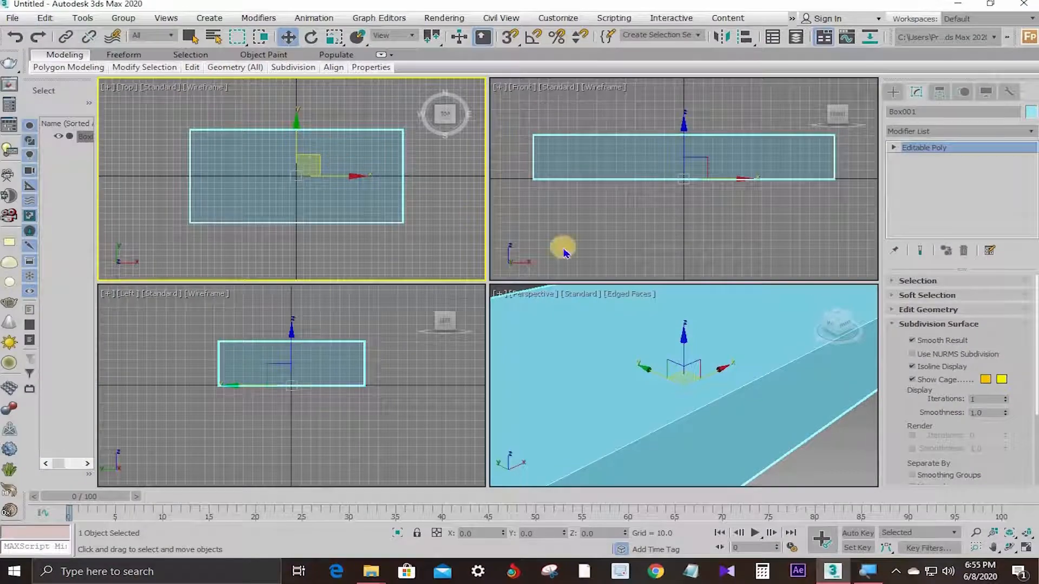
right_click(789, 239)
key("ctrl+z")
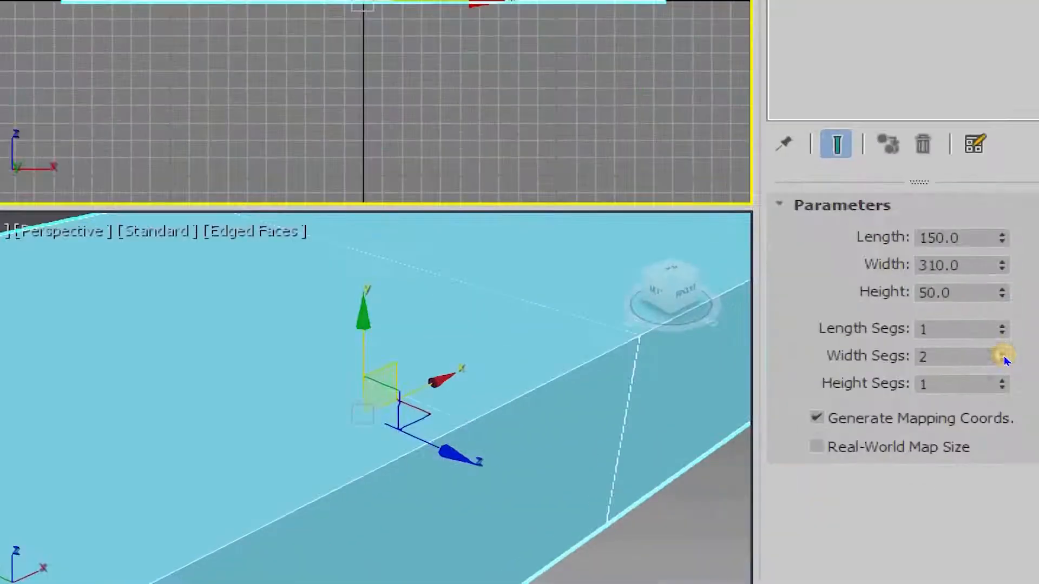
- Set the box's width segments to 3
left_click(1003, 354)
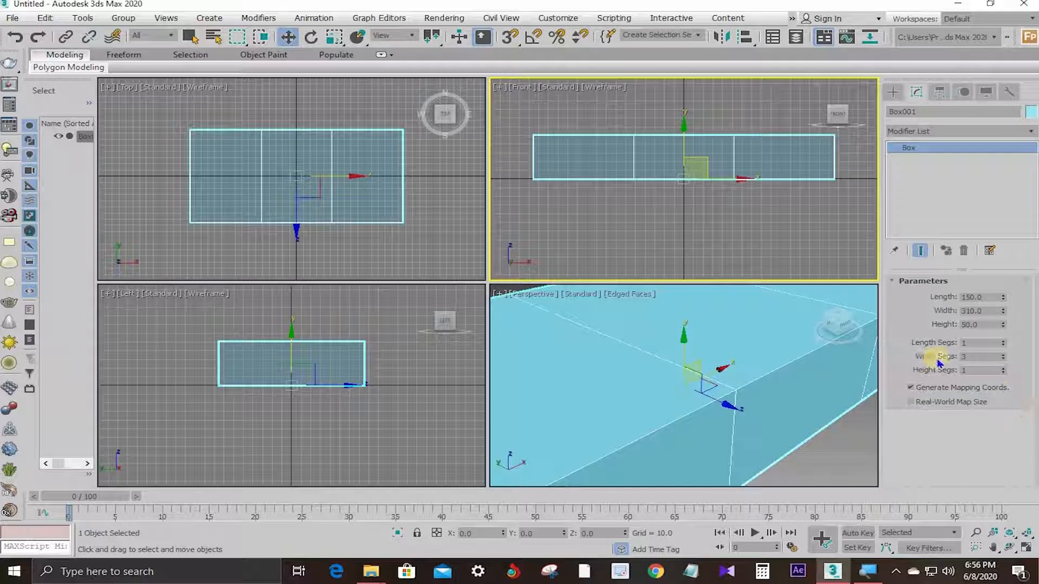
double_click(977, 357)
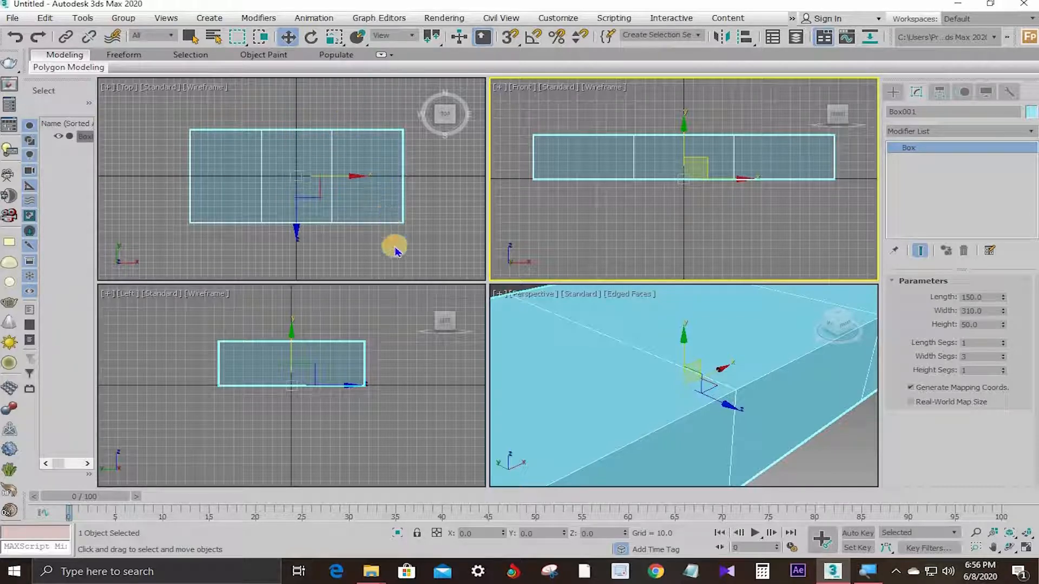
- Reselect the segmented box in the Top view and convert it to an Editable Poly
left_click(339, 211)
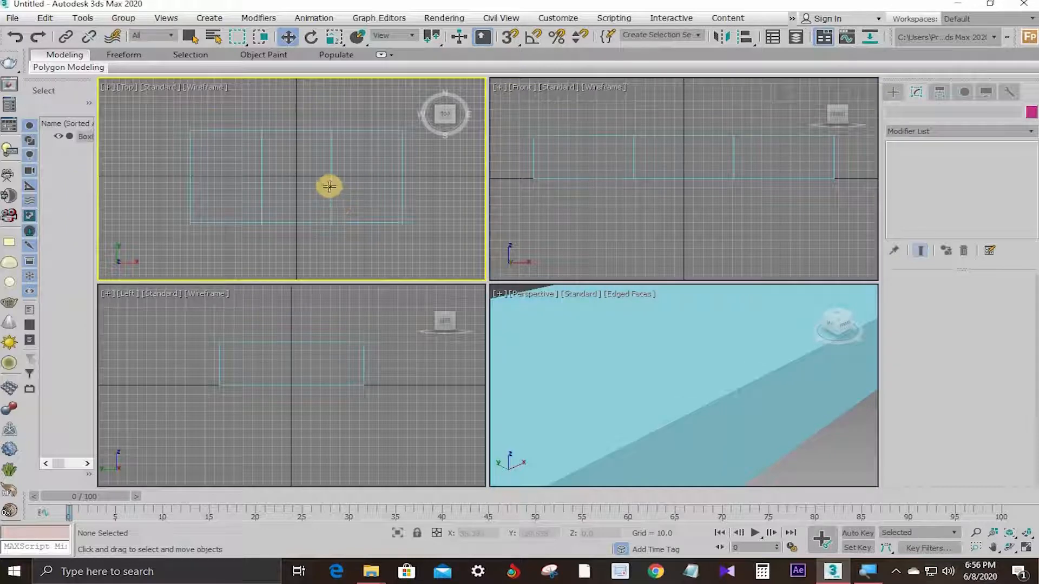
left_click(330, 184)
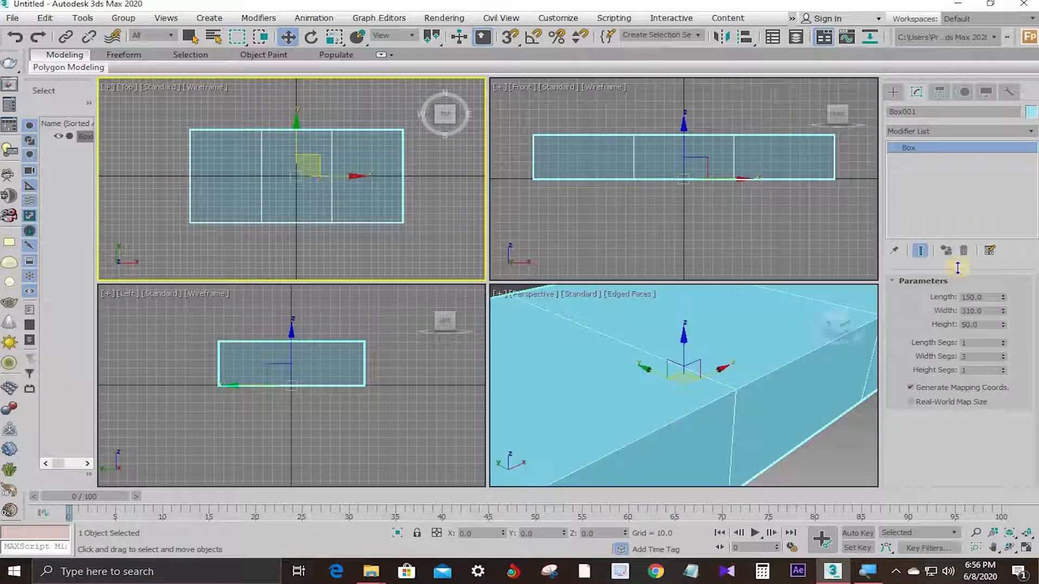
right_click(401, 181)
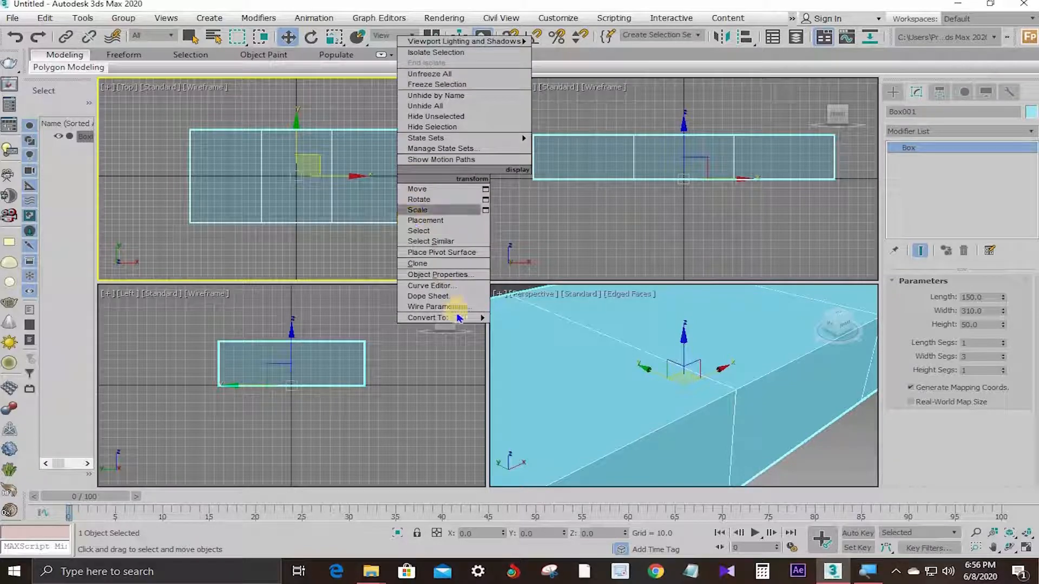
mouse_move(465, 324)
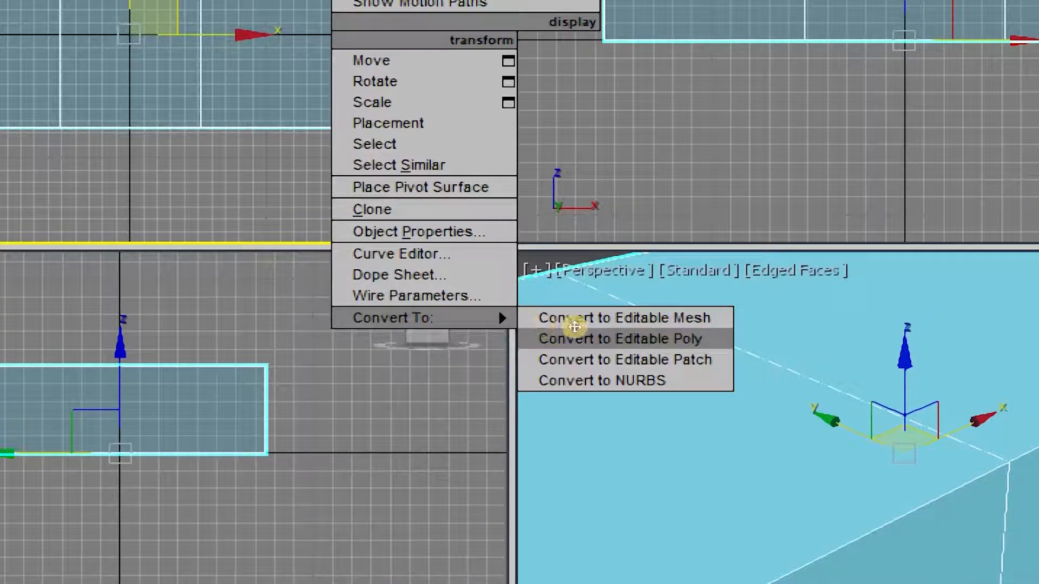
left_click(559, 332)
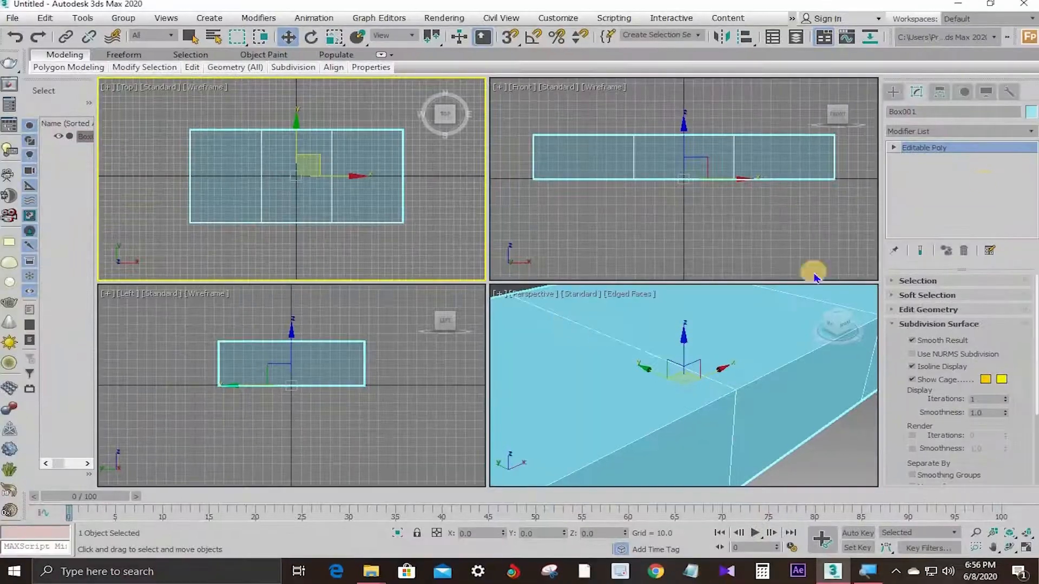
- Collapse the Subdivision Surface settings and expand the Editable Poly's Selection settings
left_click(929, 324)
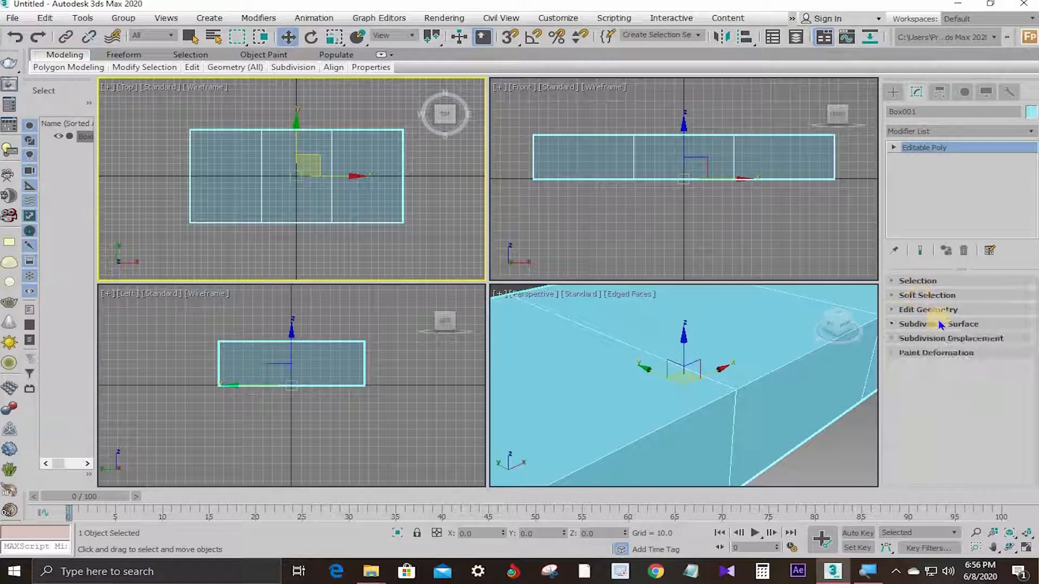
left_click(902, 283)
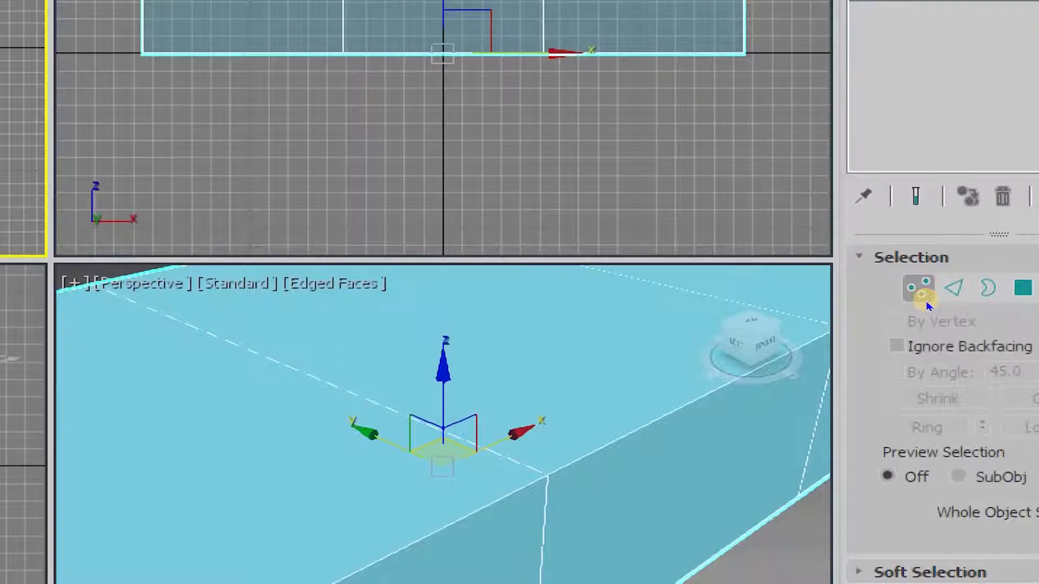
- Select the eight inner vertices of the box in the Top view and move them together along X to about 38.2
left_click(923, 299)
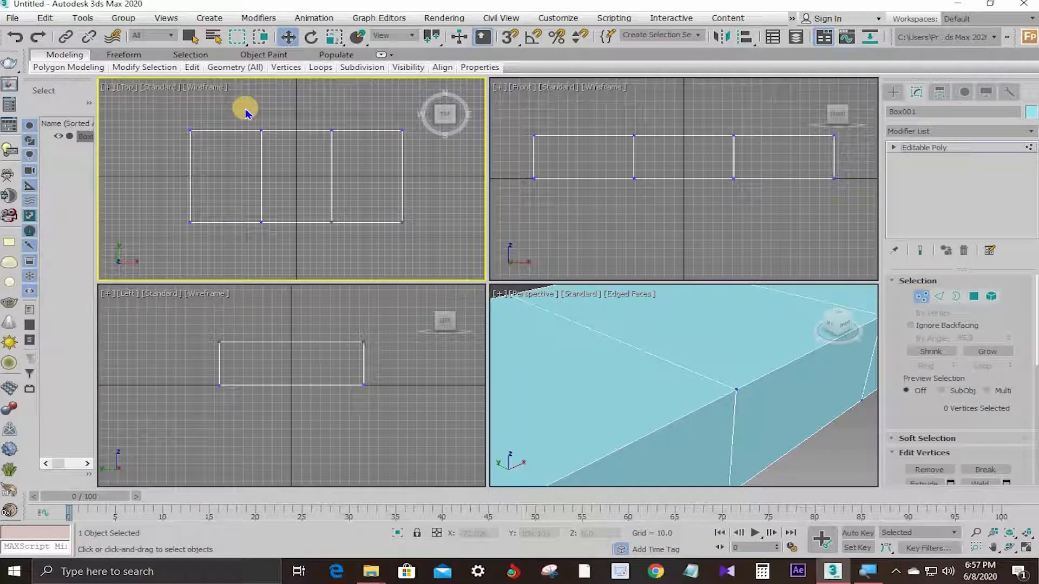
left_click_drag(245, 108, 353, 239)
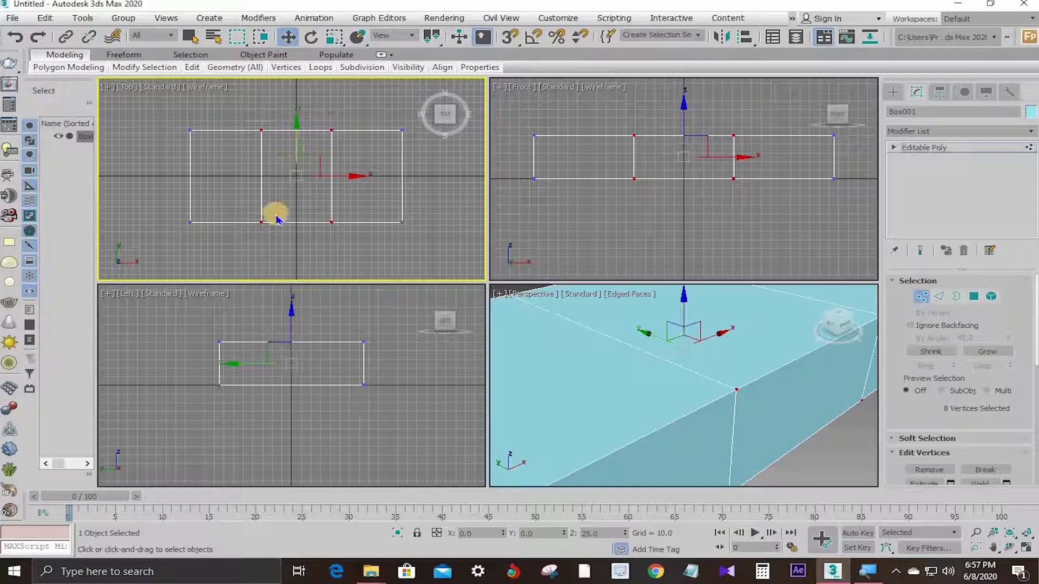
left_click(288, 38)
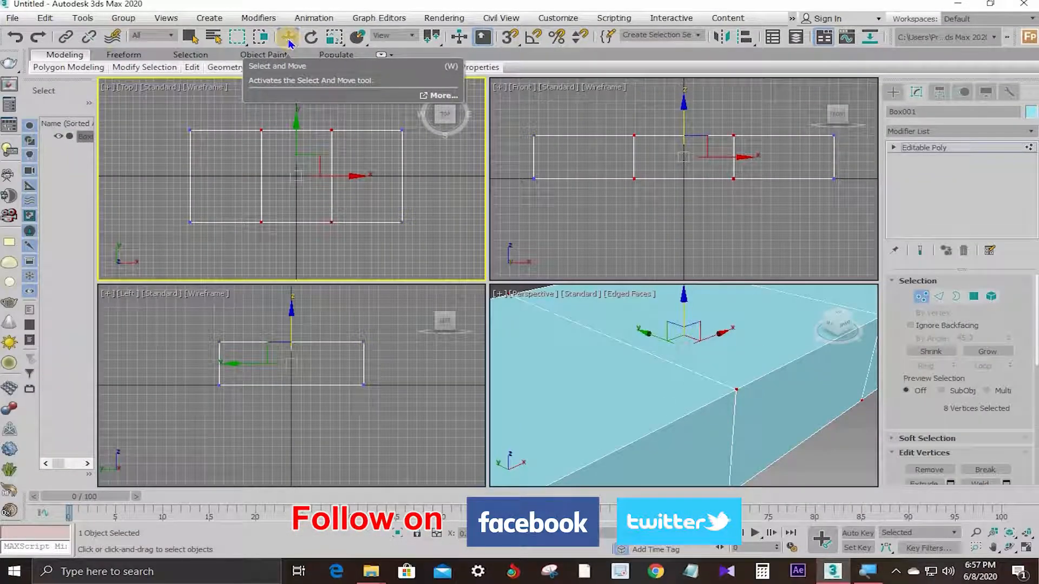
left_click(290, 40)
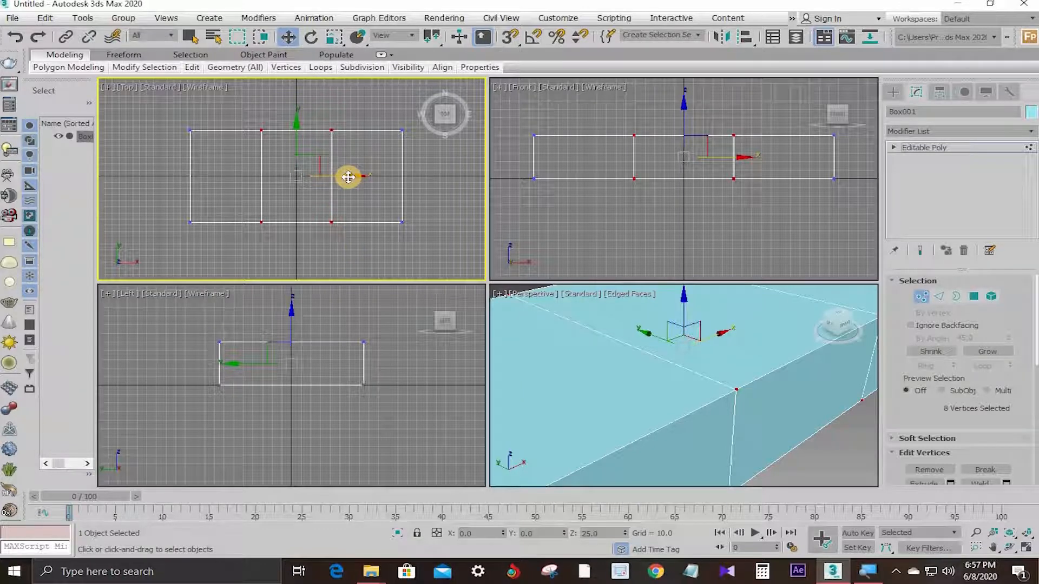
left_click_drag(350, 177, 370, 175)
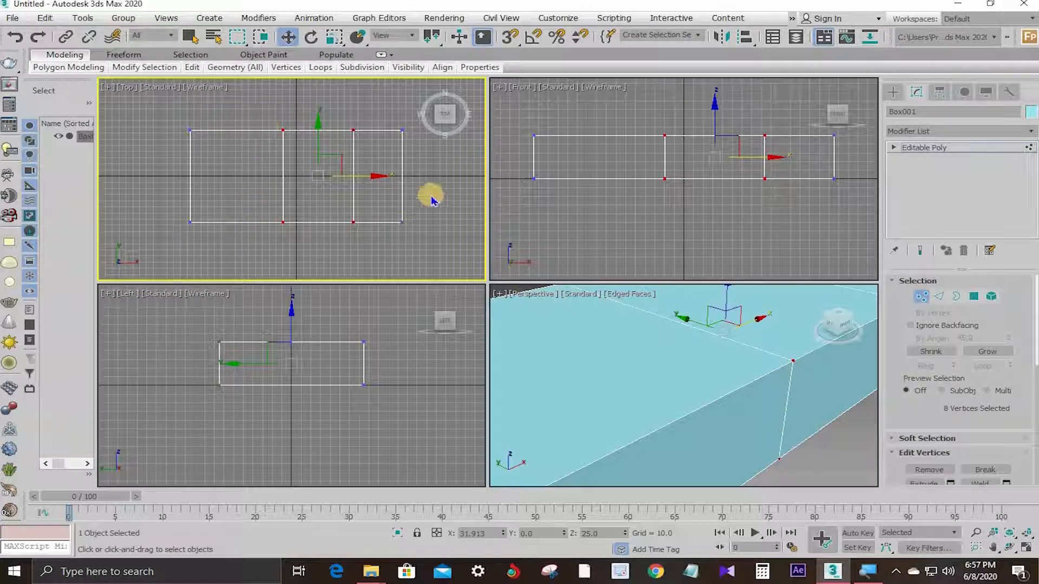
left_click_drag(376, 176, 381, 176)
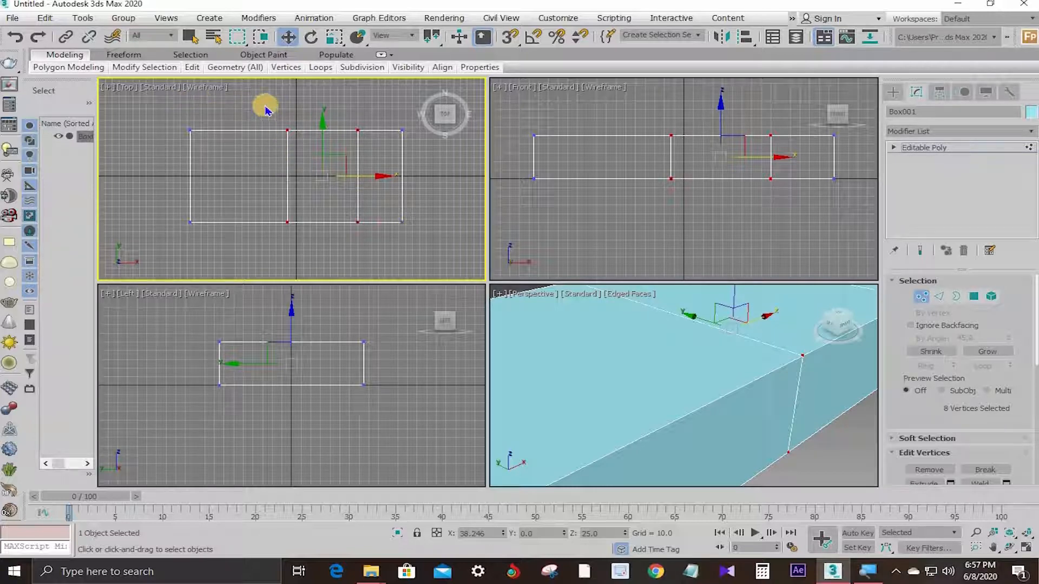
- Select the four vertices of the left inner division in the Top view and move them along X to about -27.2
left_click_drag(264, 104, 298, 246)
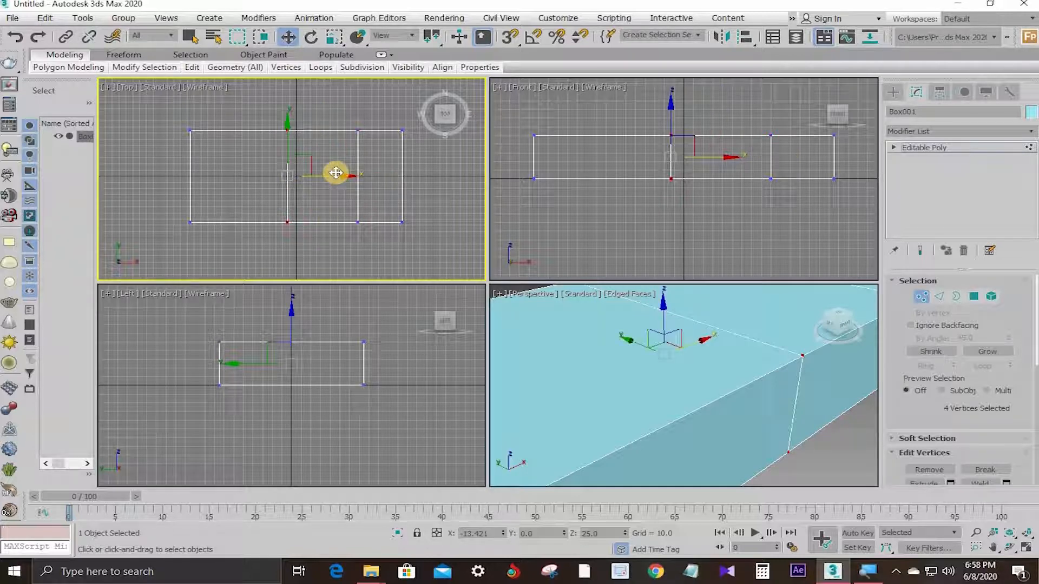
left_click_drag(335, 173, 326, 175)
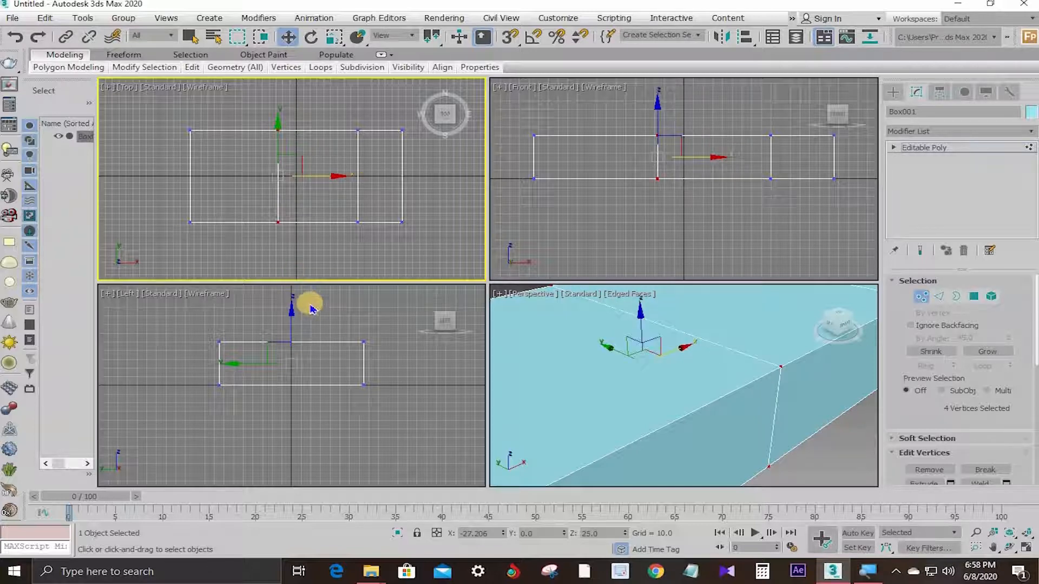
- Show the whole box in the Perspective view and switch between the maximized and four-view layouts to examine the shifted divisions
left_click(670, 339)
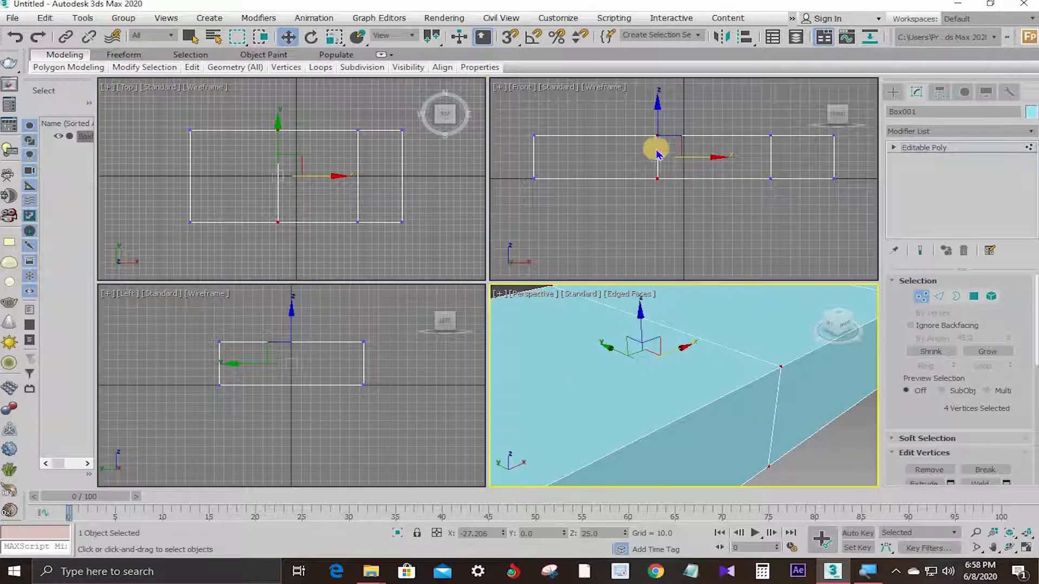
scroll(749, 393, "down", 5)
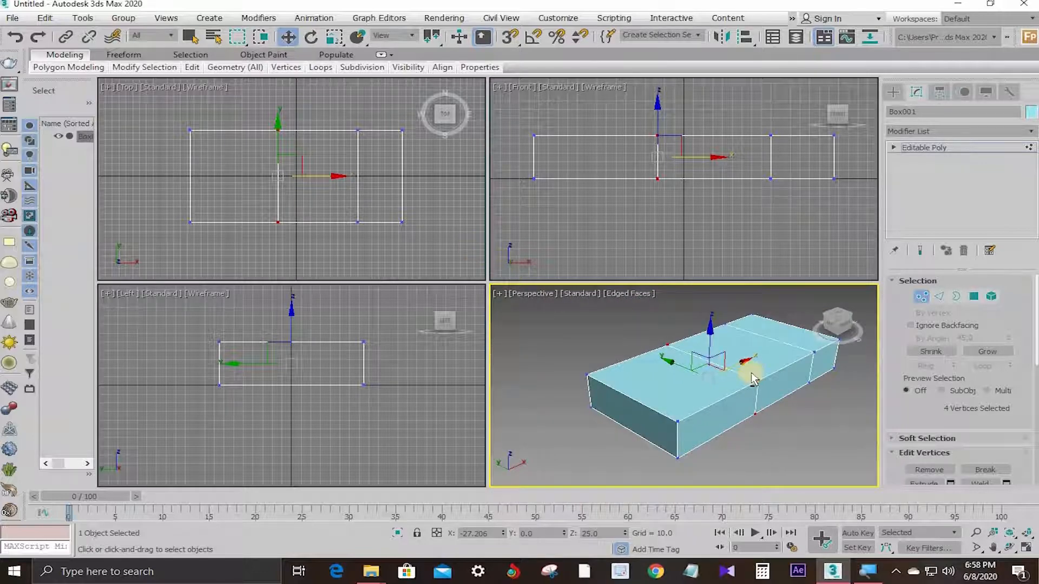
key("alt+w")
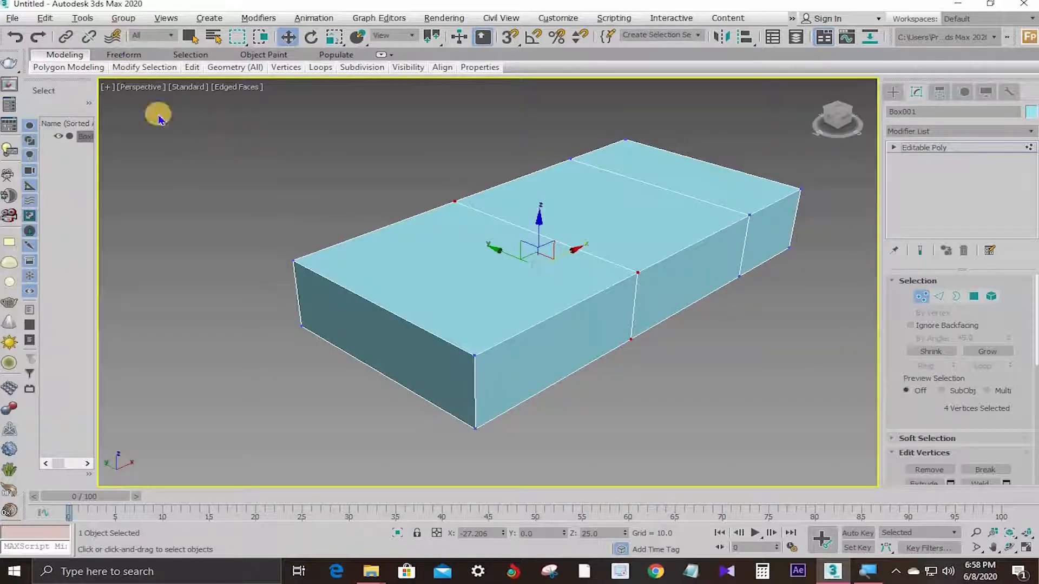
key("alt+w")
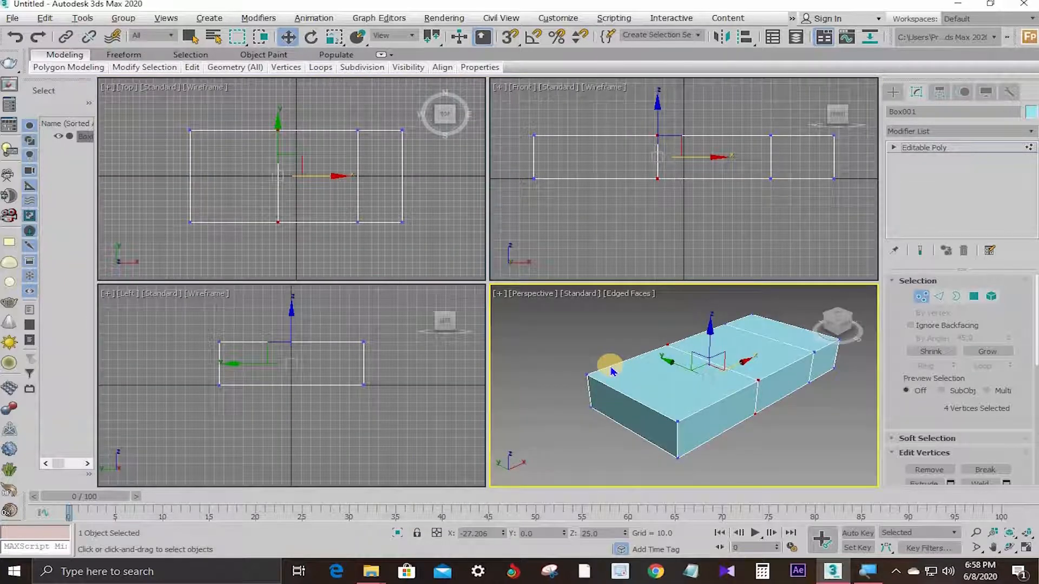
key("alt+w")
key("alt+w")
key("alt+w")
key("alt+w")
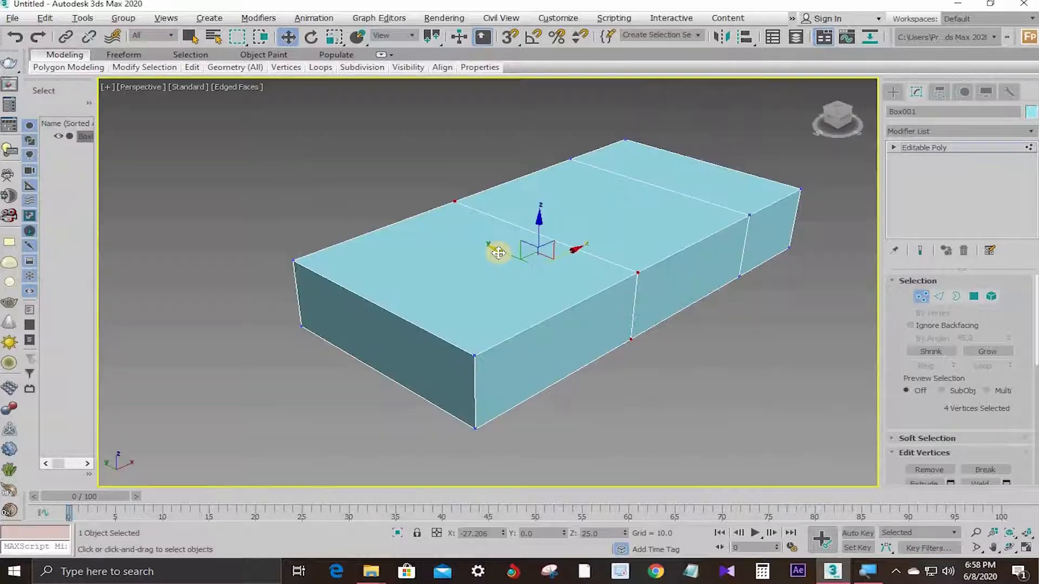
key("alt+w")
- Select the middle polygon on the box's upper face and start a Bevel on it with a height of about 74.04
middle_click_drag(690, 306, 515, 270, "alt")
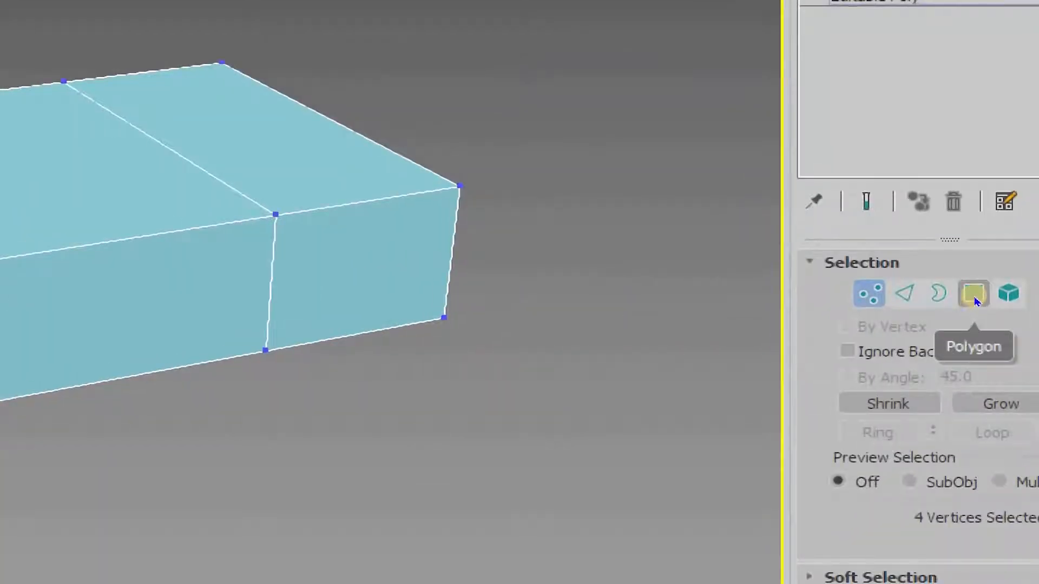
left_click(974, 295)
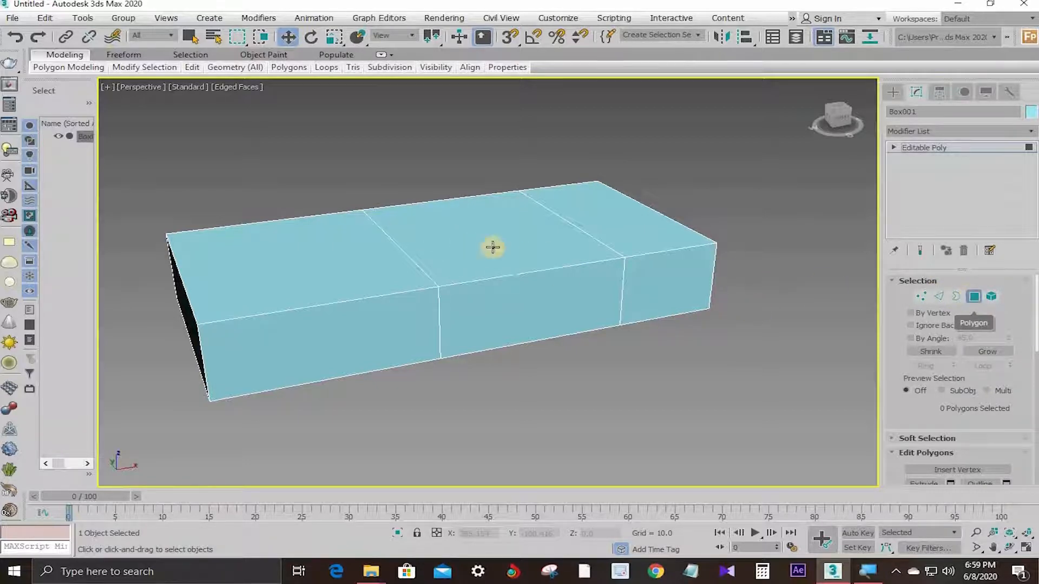
left_click(476, 236)
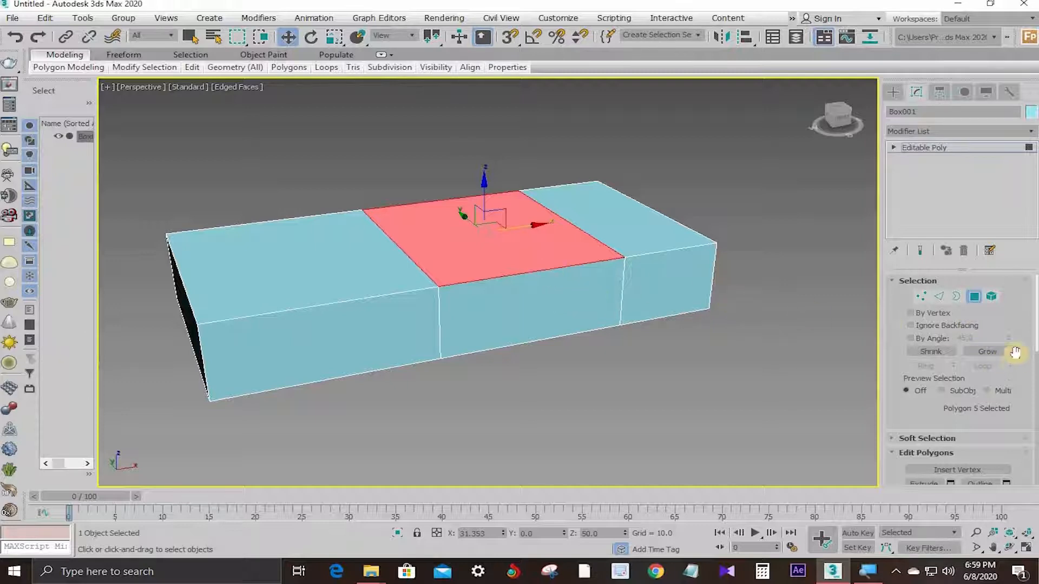
left_click(911, 278)
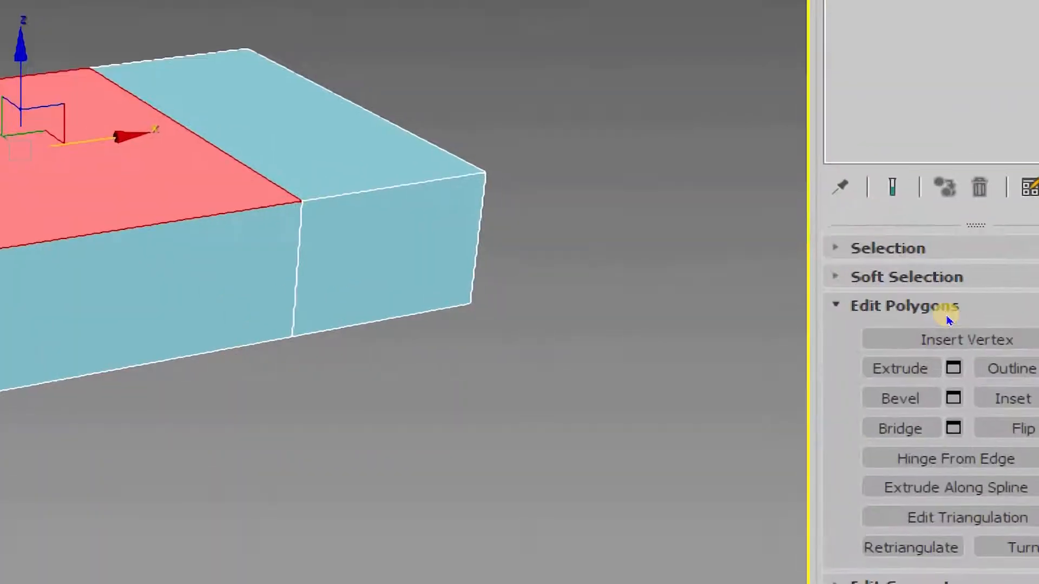
left_click(953, 360)
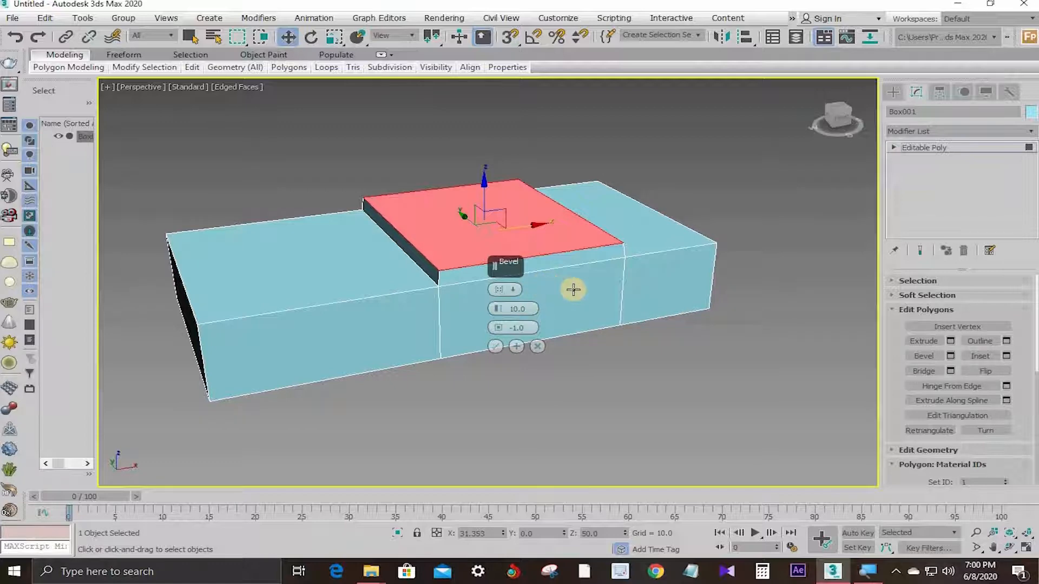
key("alt+w")
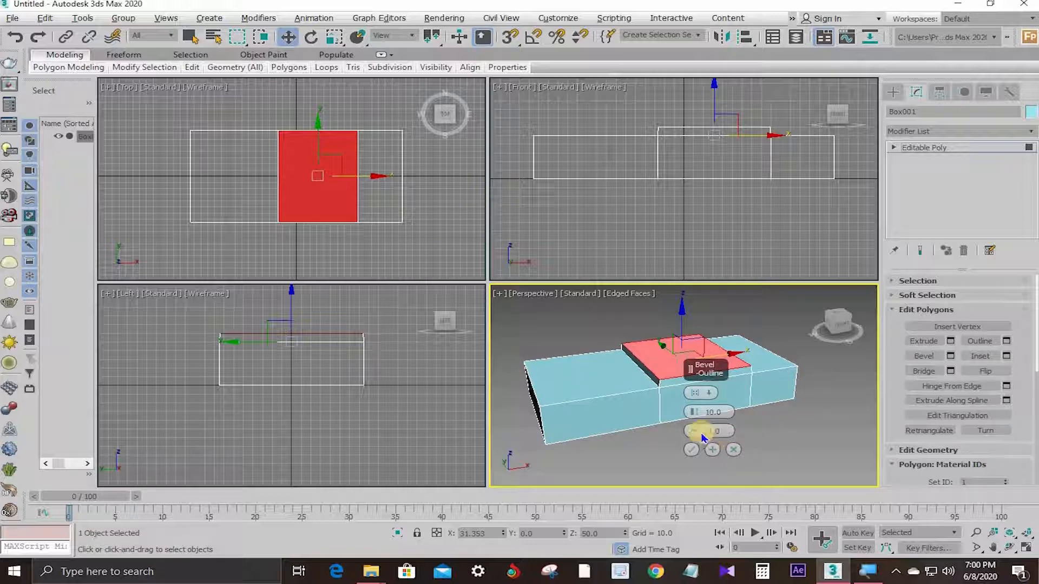
left_click_drag(693, 415, 626, 204)
right_click(624, 225)
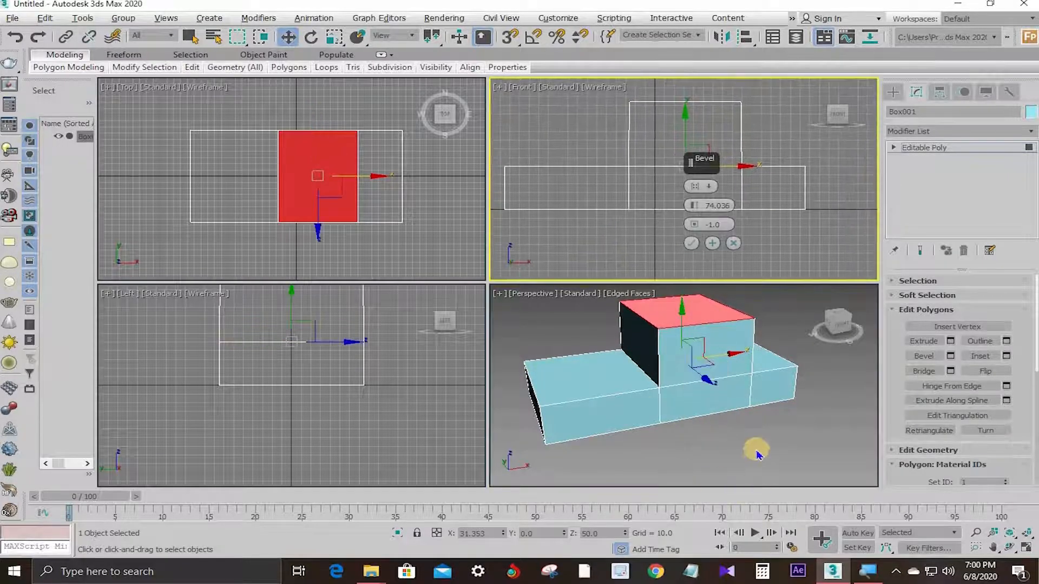
right_click(769, 422)
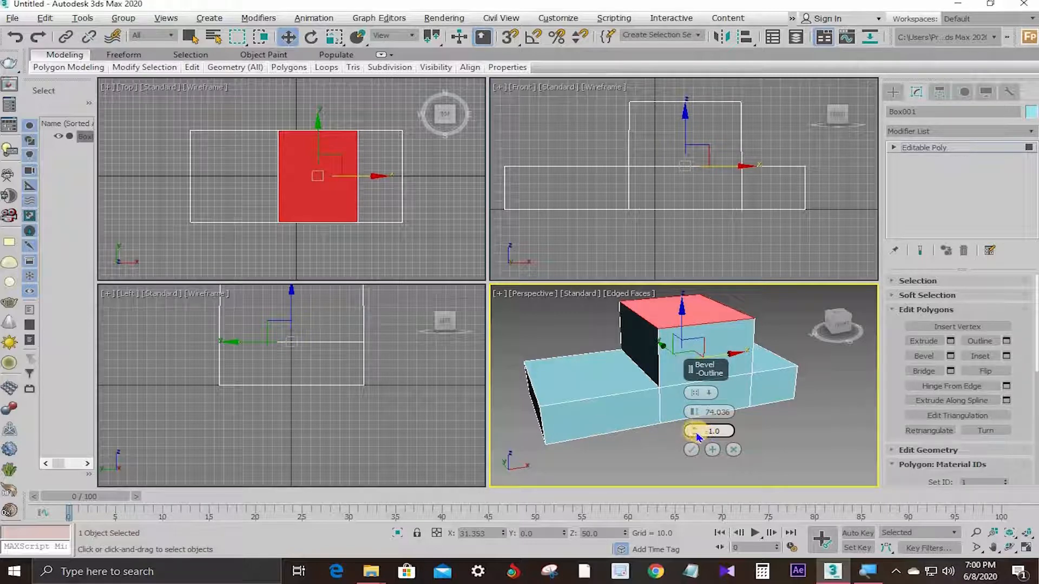
- Make the bevel's outline more negative so the raised block tapers slightly inward on all sides, and apply the bevel
left_click_drag(695, 433, 695, 438)
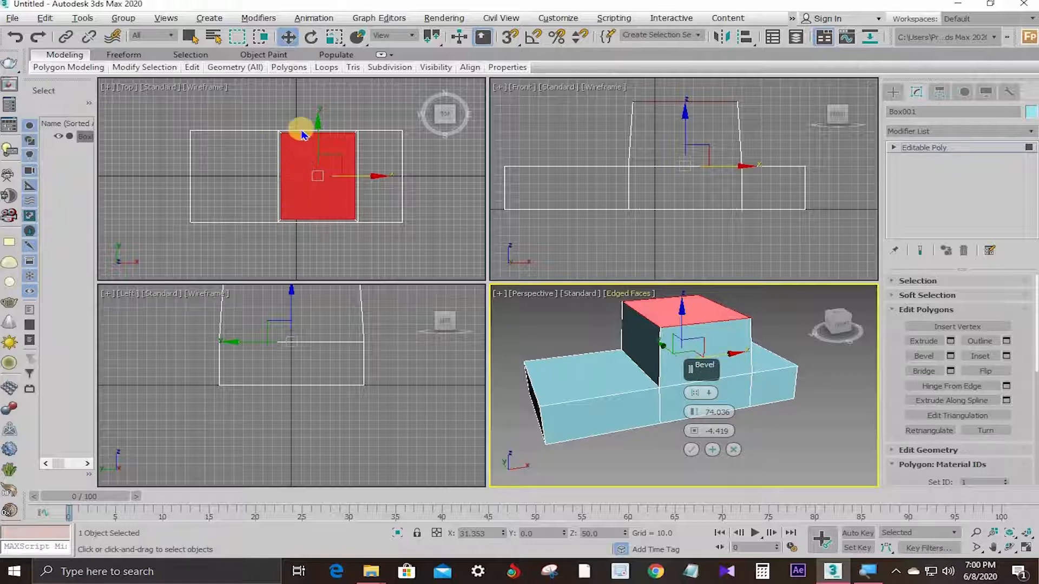
scroll(297, 132, "up", 2)
middle_click_drag(292, 135, 257, 121)
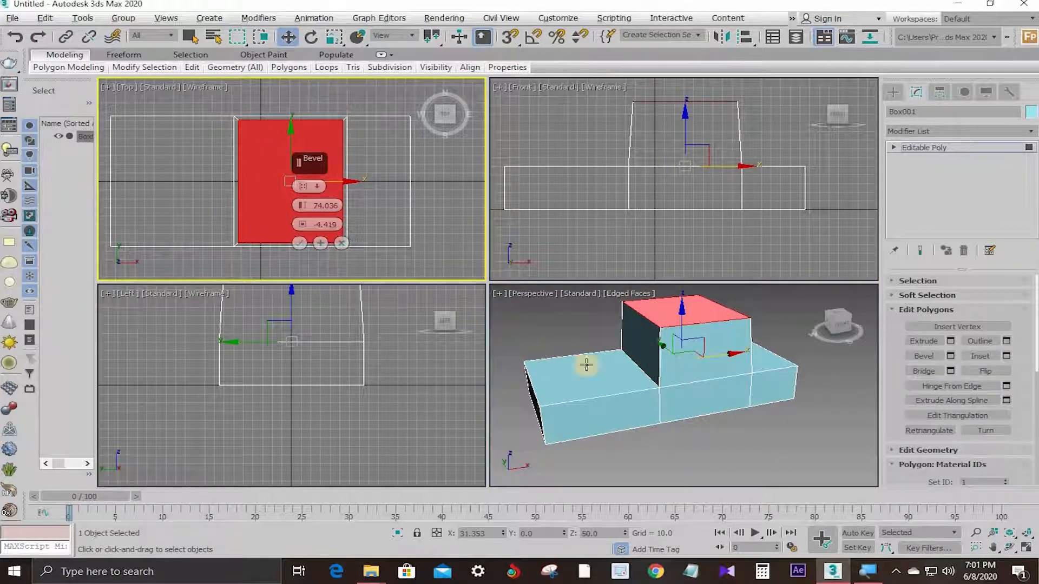
middle_click(691, 417)
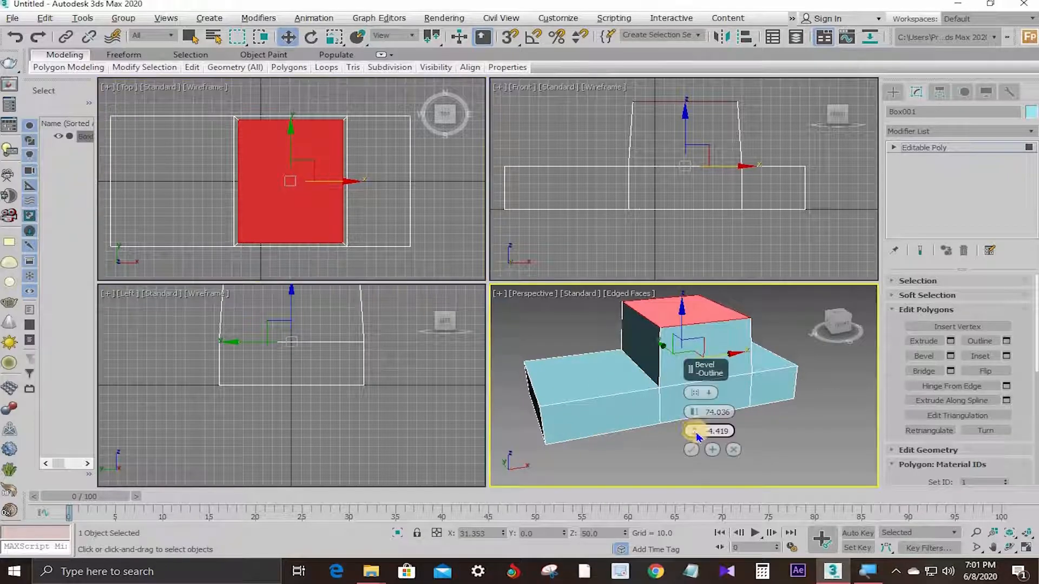
mouse_move(693, 431)
left_mouse_down()
mouse_move(707, 481)
mouse_move(707, 431)
left_mouse_up()
left_click(692, 451)
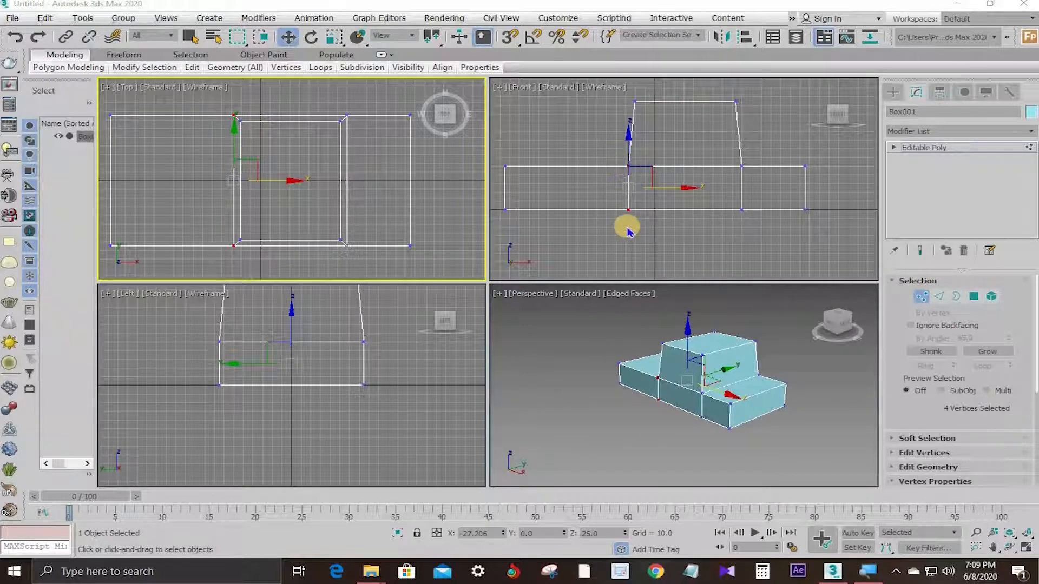
- Move the four vertices of the left inner division along negative X in the Front view to slope that side of the cabin
left_click(687, 197)
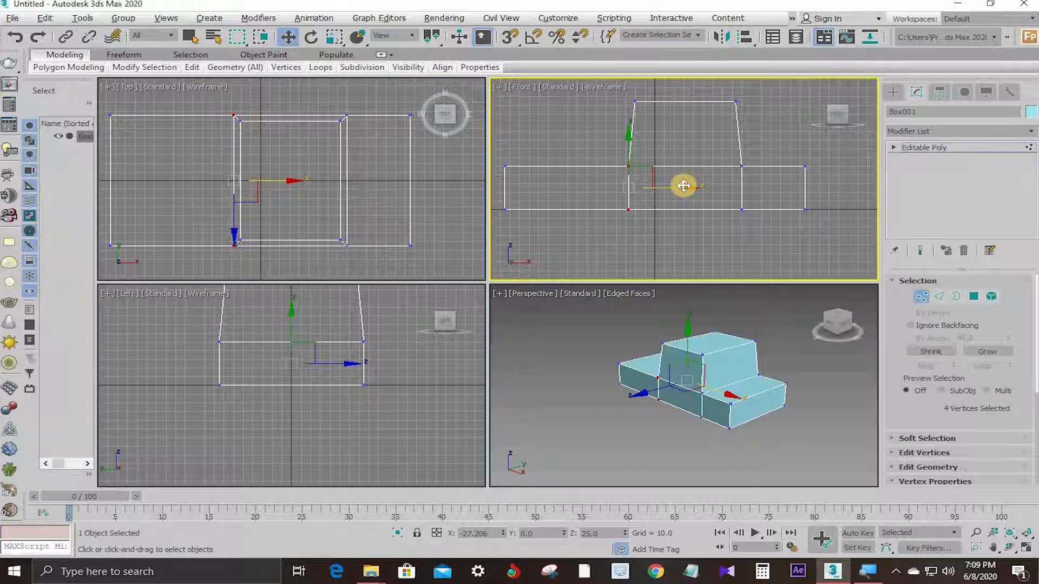
left_click_drag(681, 186, 542, 186)
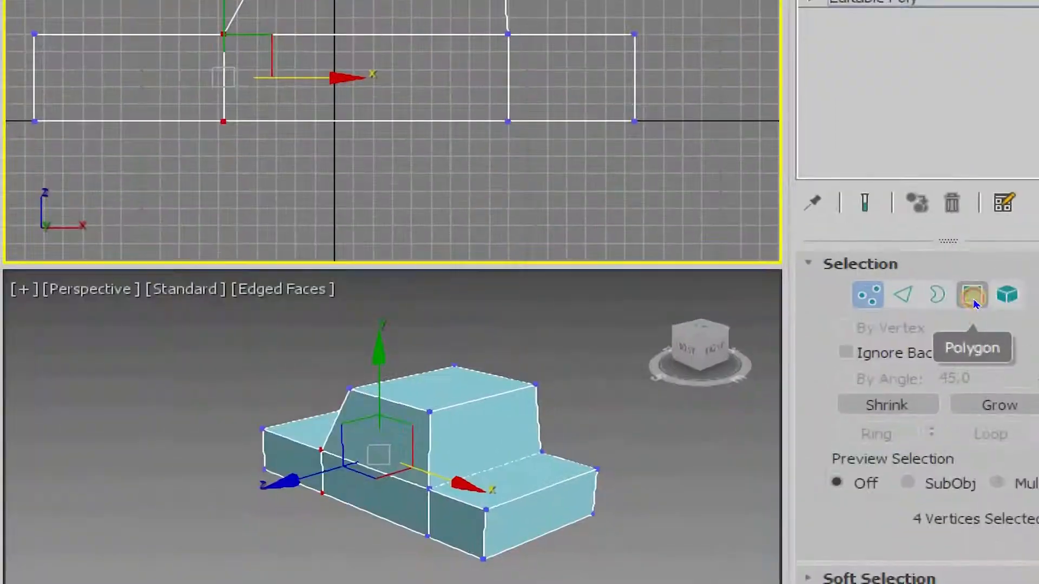
- Select the four side polygons around the raised cabin in the maximized Perspective view, leaving the roof out
left_click(974, 297)
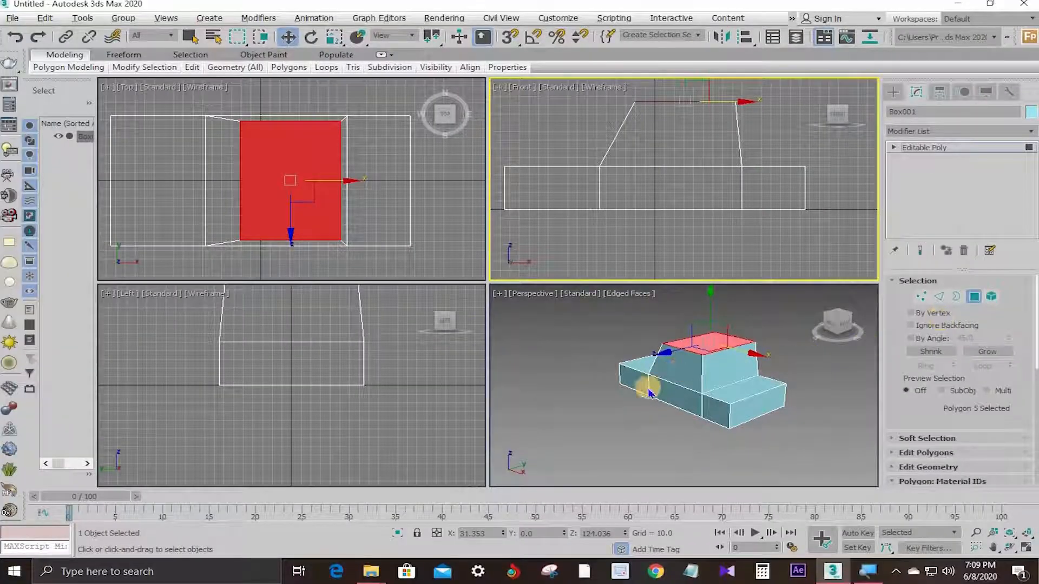
key("alt+w")
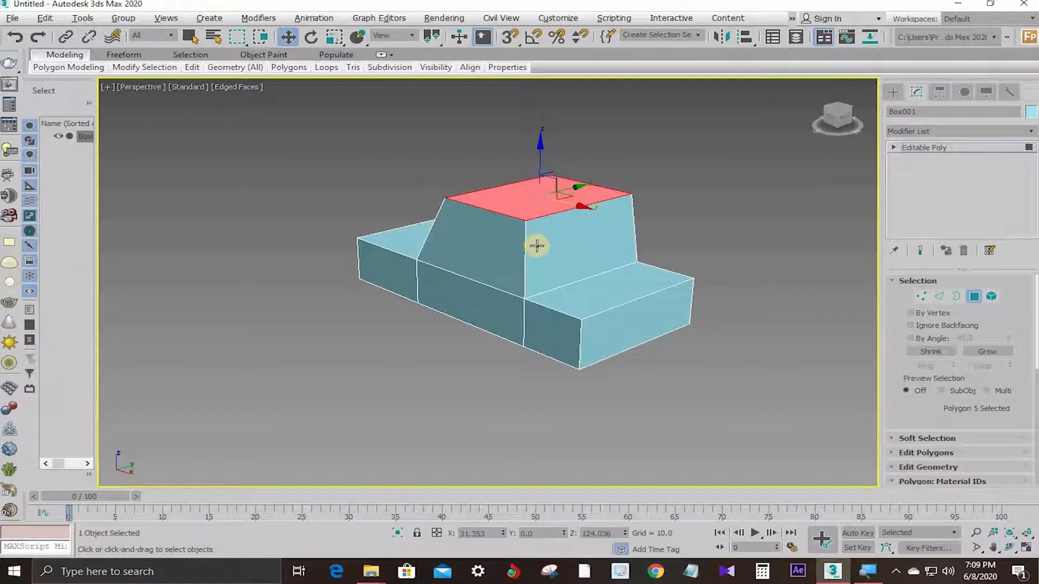
middle_click_drag(519, 251, 566, 267, "alt")
left_click(571, 236)
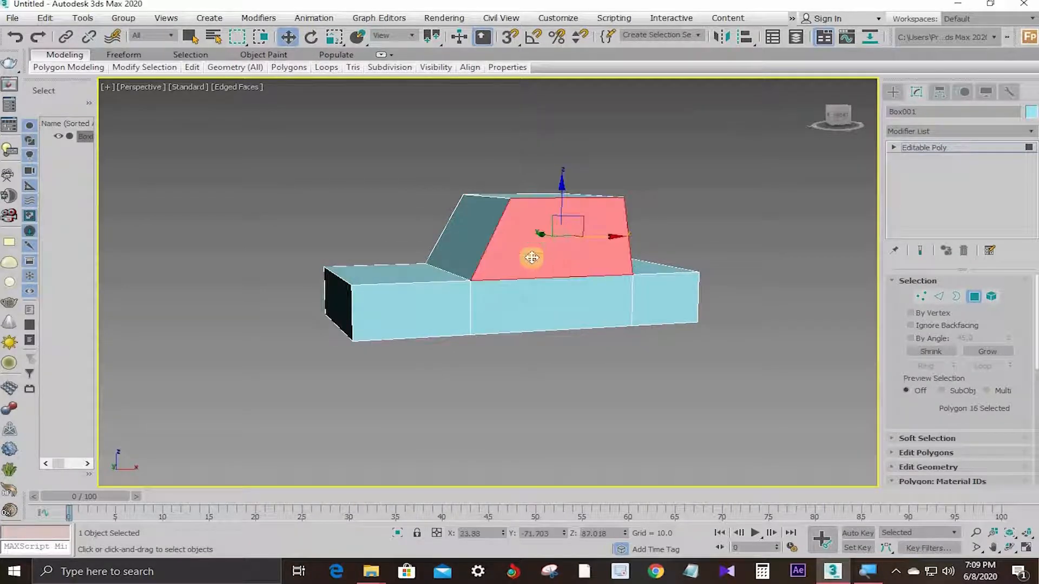
middle_click_drag(541, 262, 510, 278, "alt")
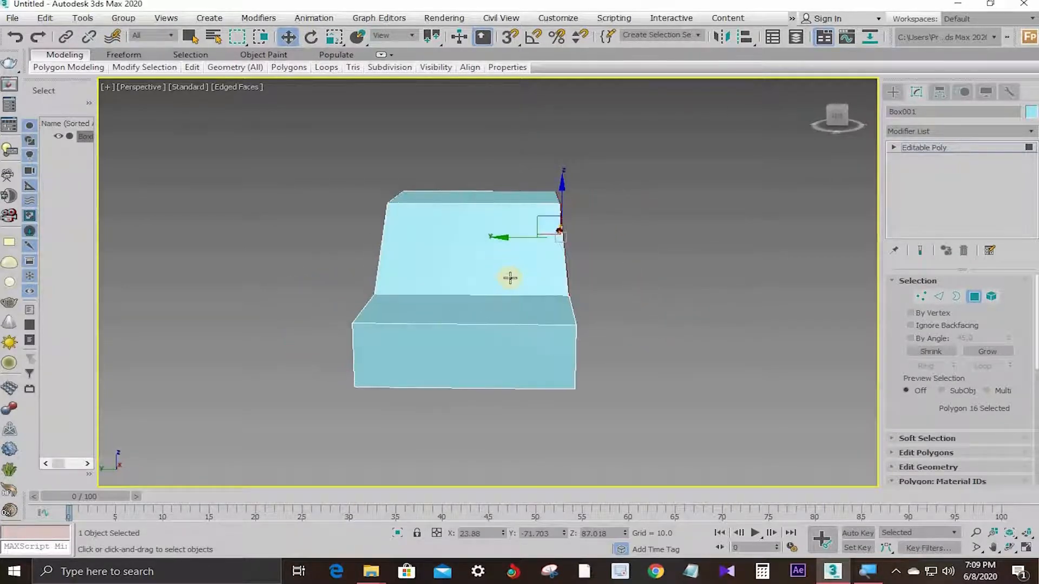
left_click(447, 256)
middle_click_drag(376, 262, 542, 235, "alt")
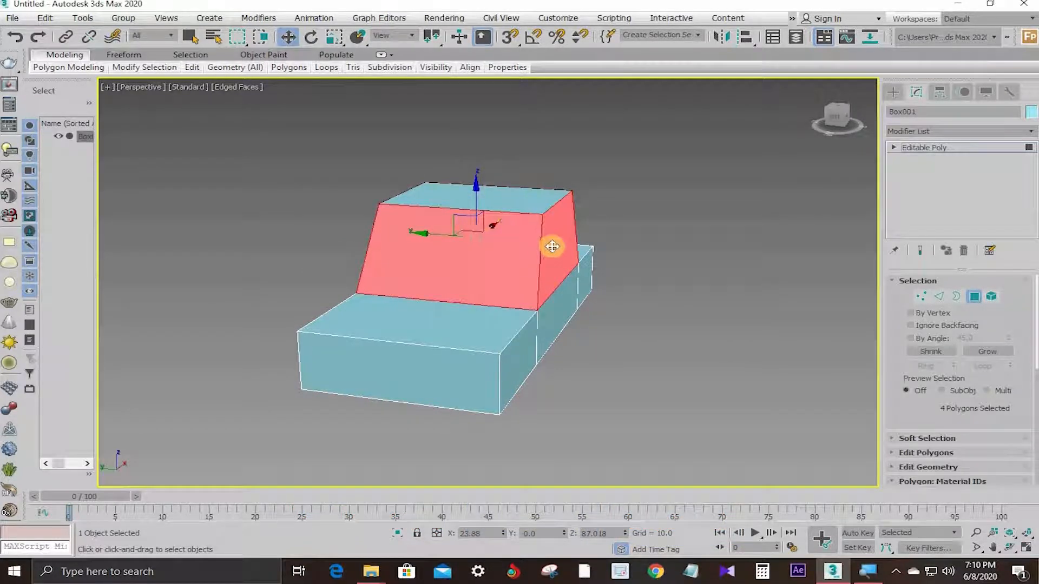
scroll(532, 263, "up", 2)
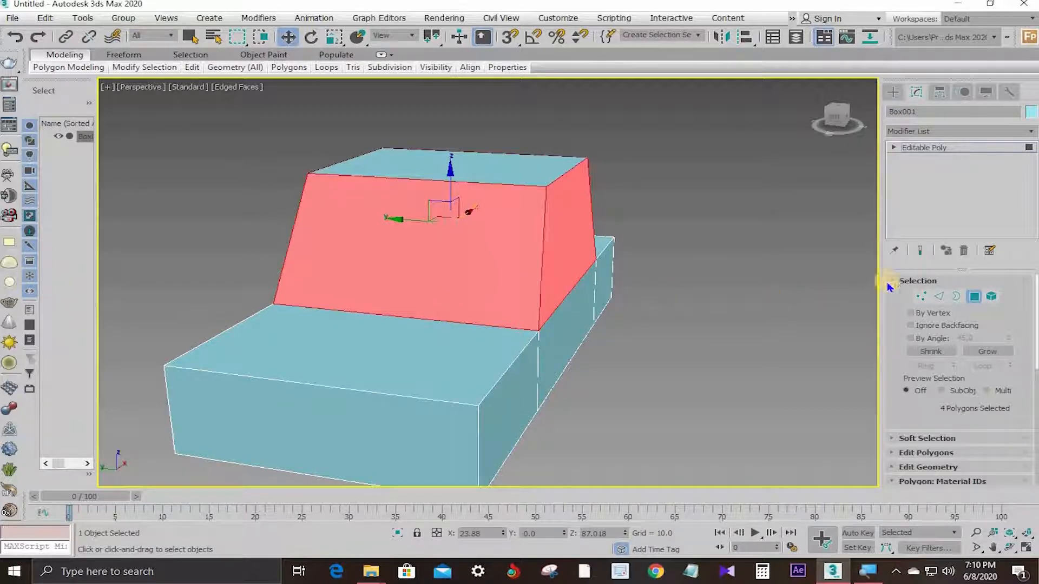
- Start a Bevel with settings on the four selected cabin side polygons and set its type to By Polygon
left_click(917, 280)
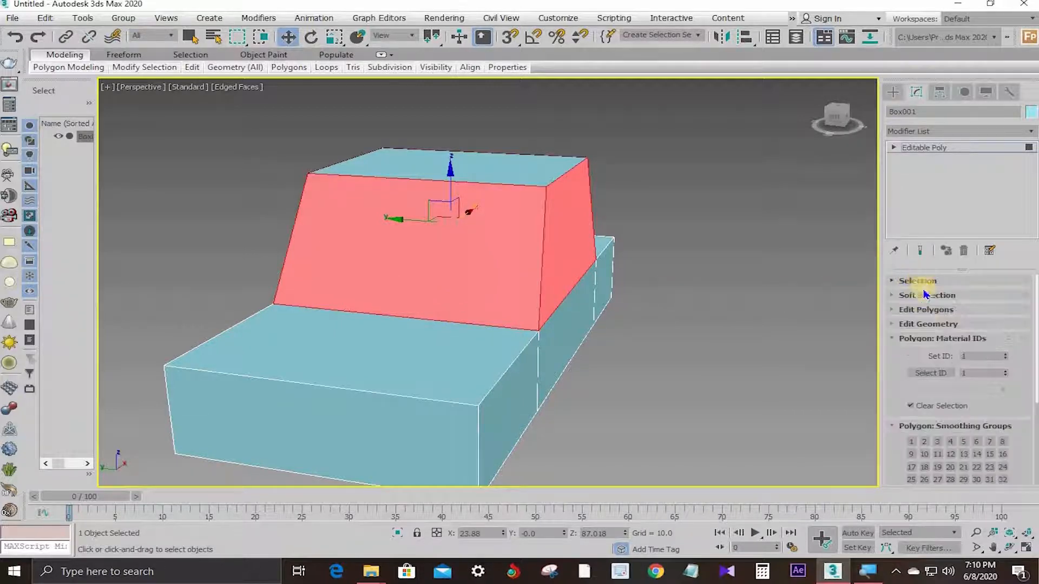
left_click(898, 338)
left_click(894, 357)
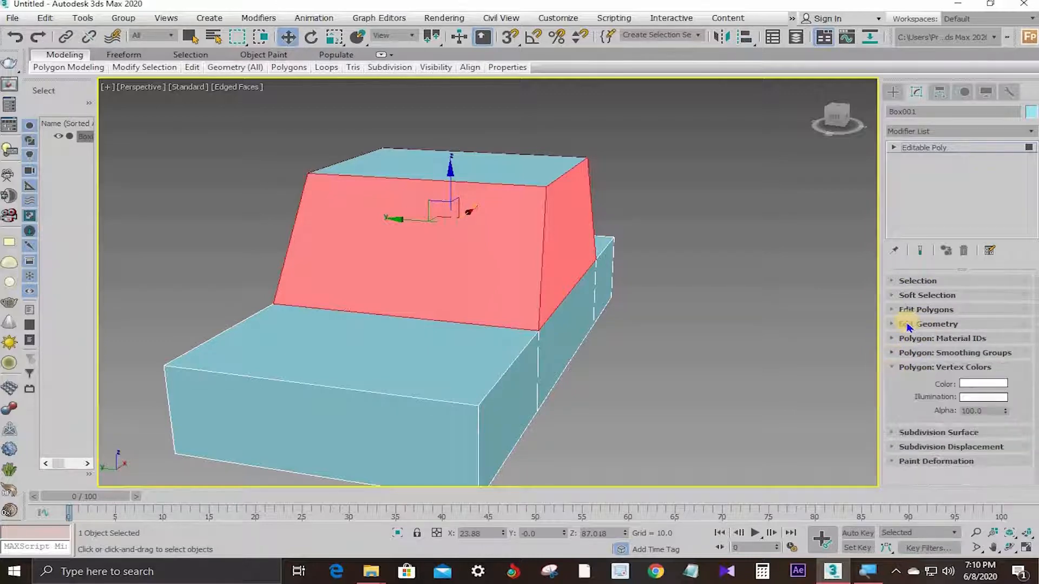
left_click(900, 367)
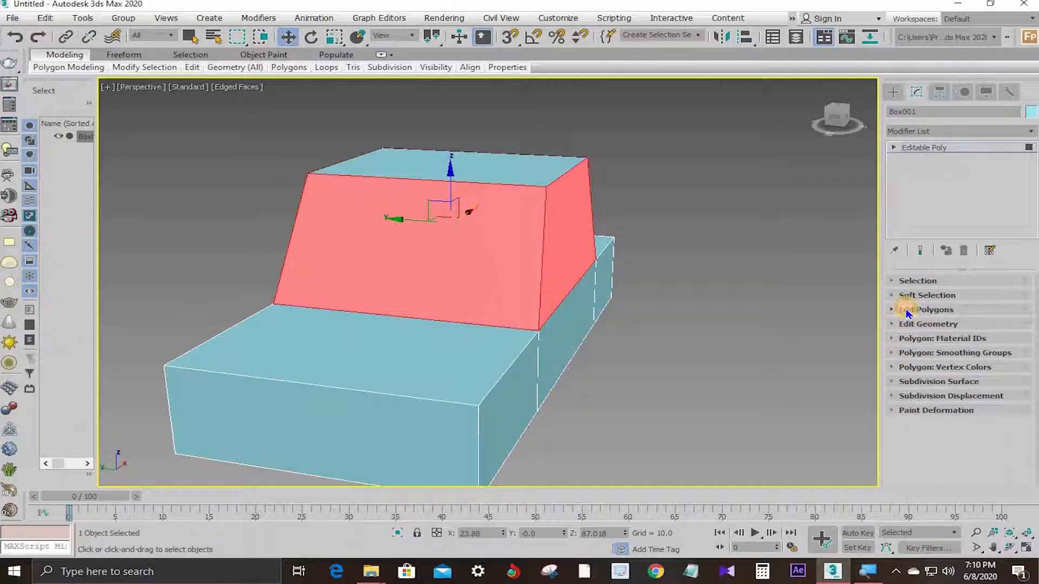
left_click(908, 312)
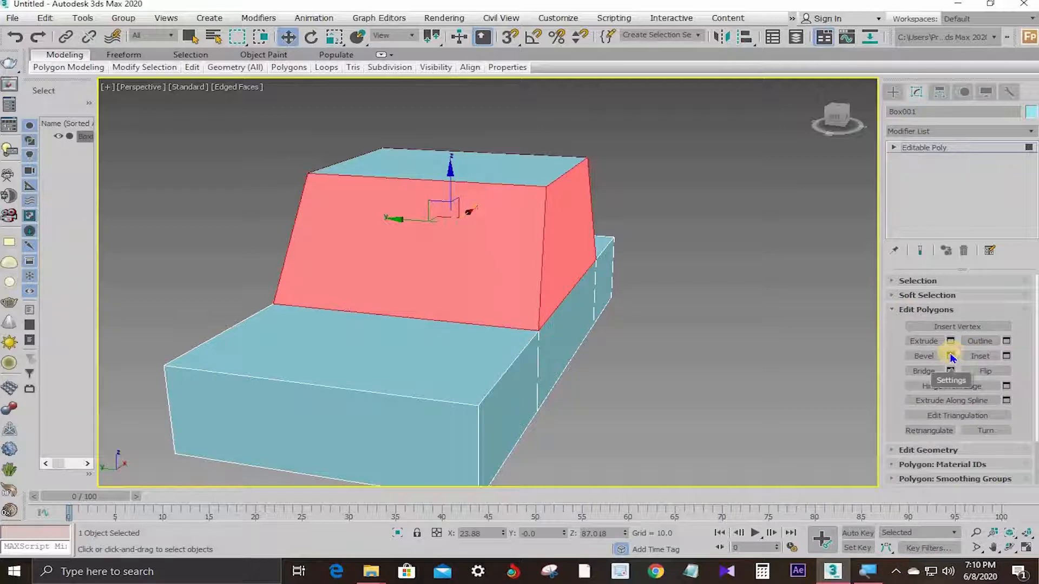
left_click(951, 356)
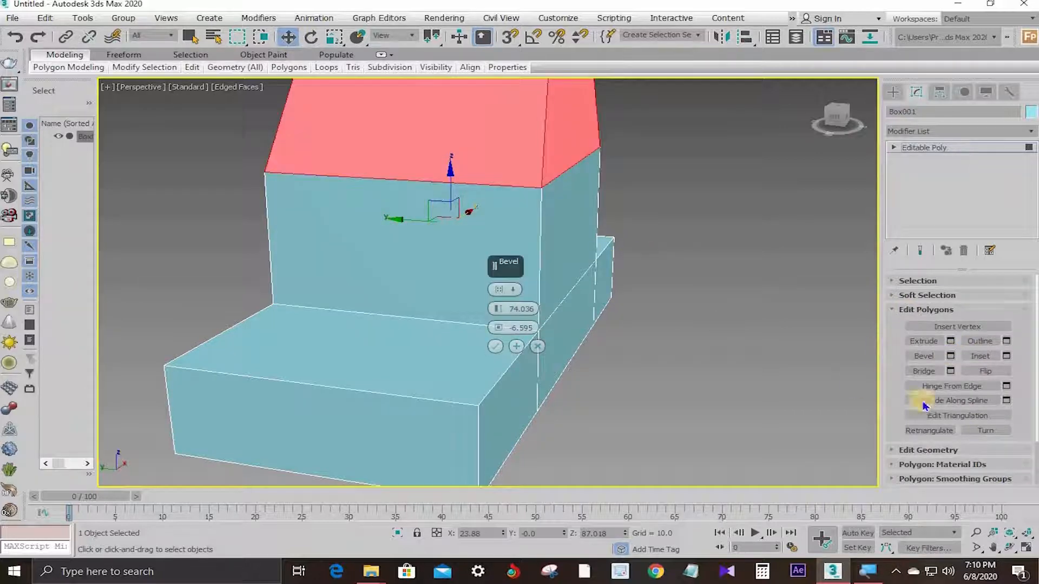
scroll(688, 242, "down", 4)
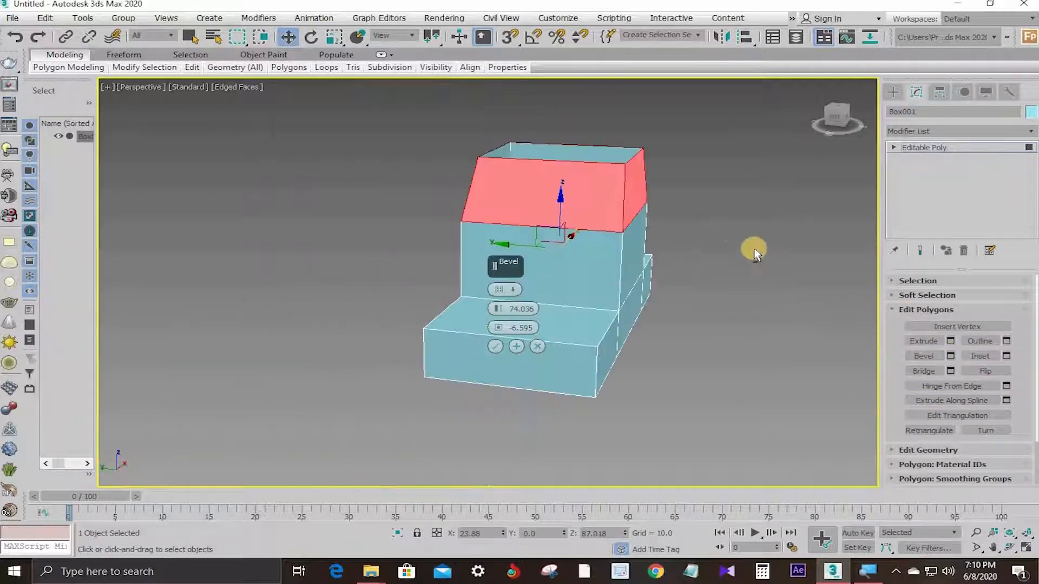
middle_click_drag(685, 249, 677, 278, "alt")
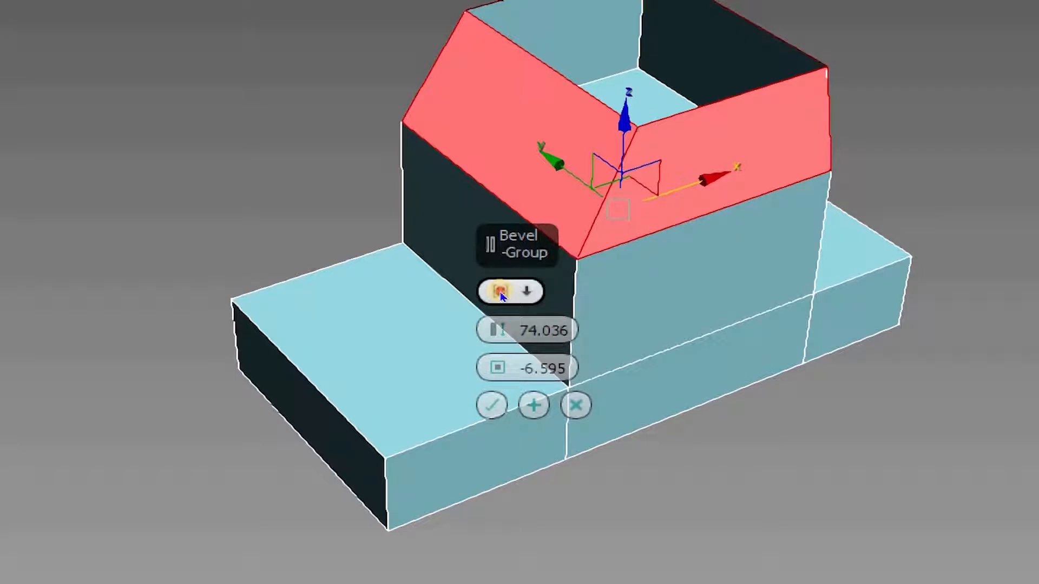
left_click(499, 293)
left_click(499, 293)
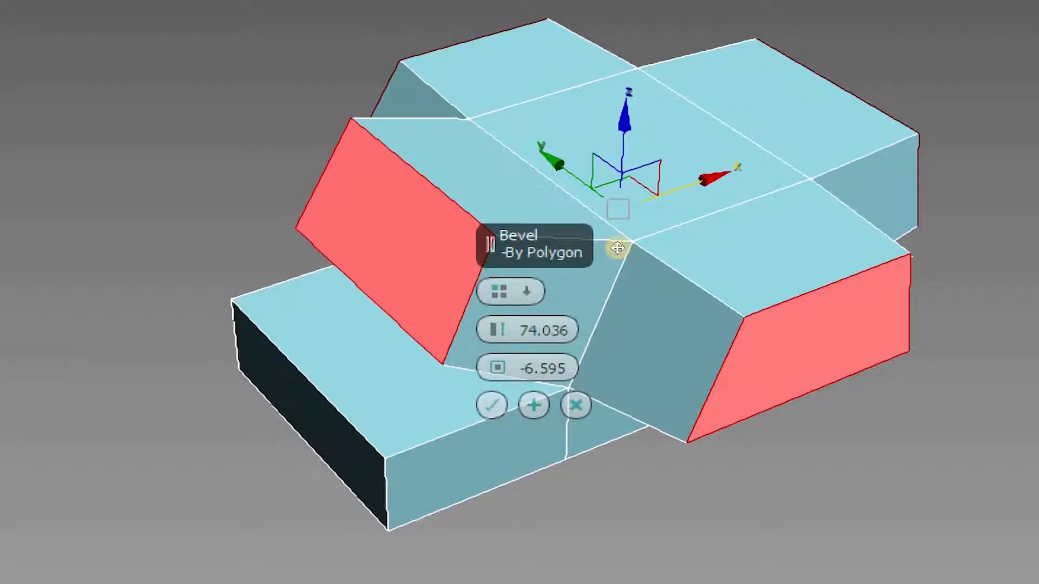
- Reset both the outline and the height of the By Polygon bevel to 0
scroll(620, 246, "down", 4)
middle_click_drag(713, 297, 684, 265, "alt")
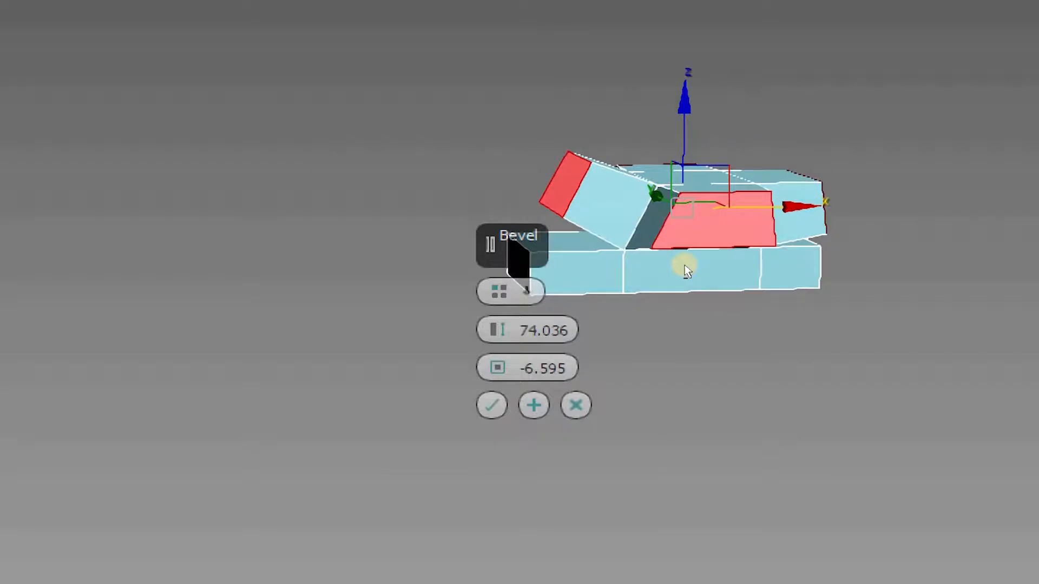
scroll(615, 243, "up", 2)
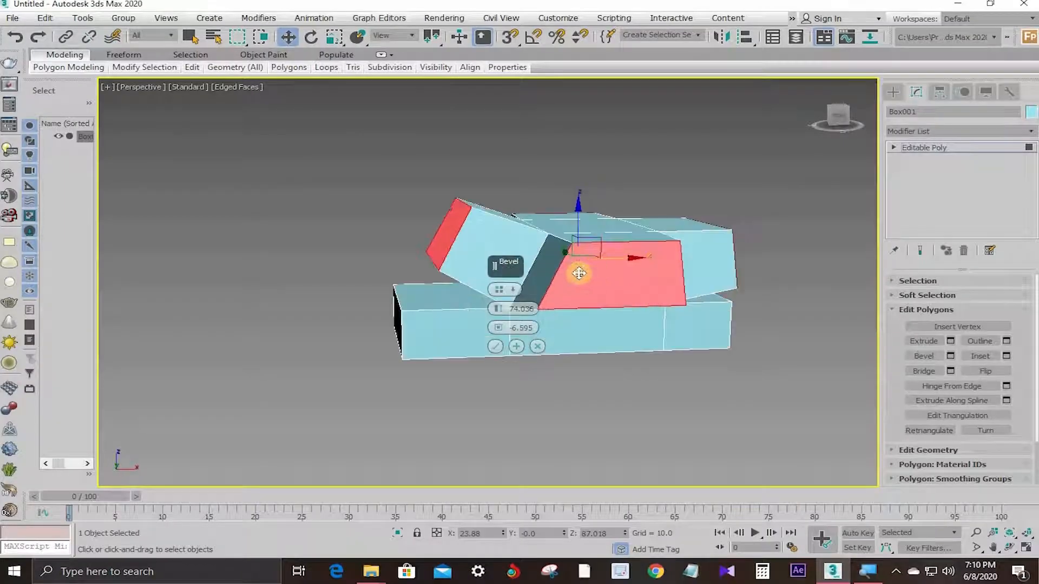
middle_click_drag(675, 290, 754, 246, "alt")
mouse_move(652, 267)
middle_mouse_down("alt")
mouse_move(728, 250)
mouse_move(790, 269)
mouse_move(666, 270)
middle_mouse_up("alt")
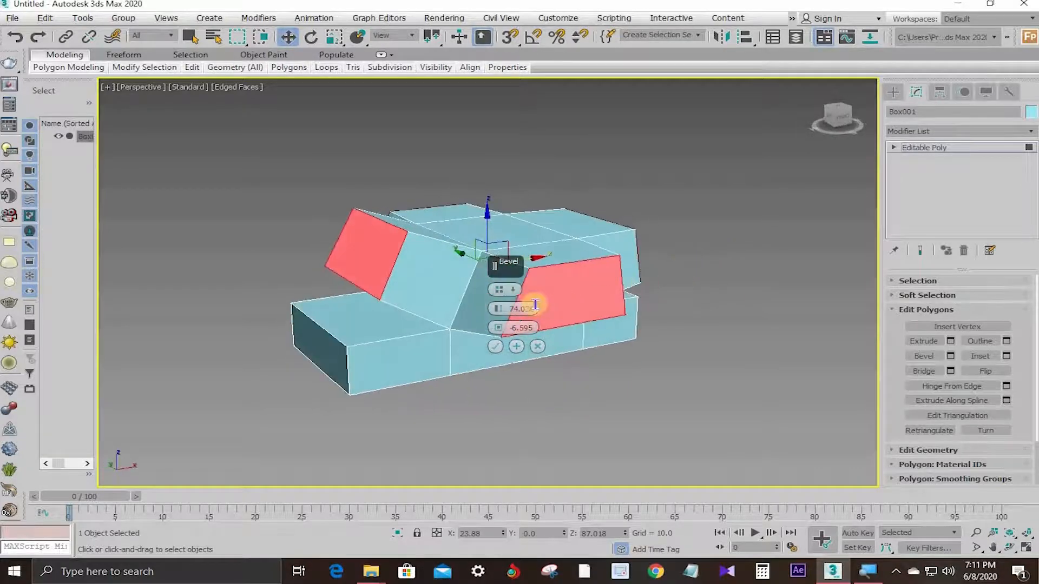
right_click(498, 320)
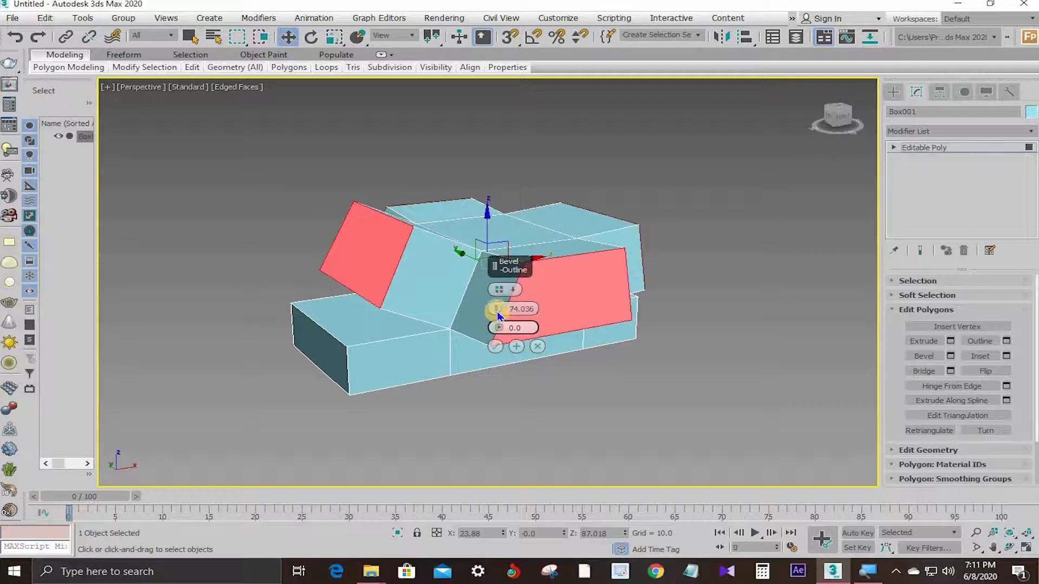
right_click(497, 313)
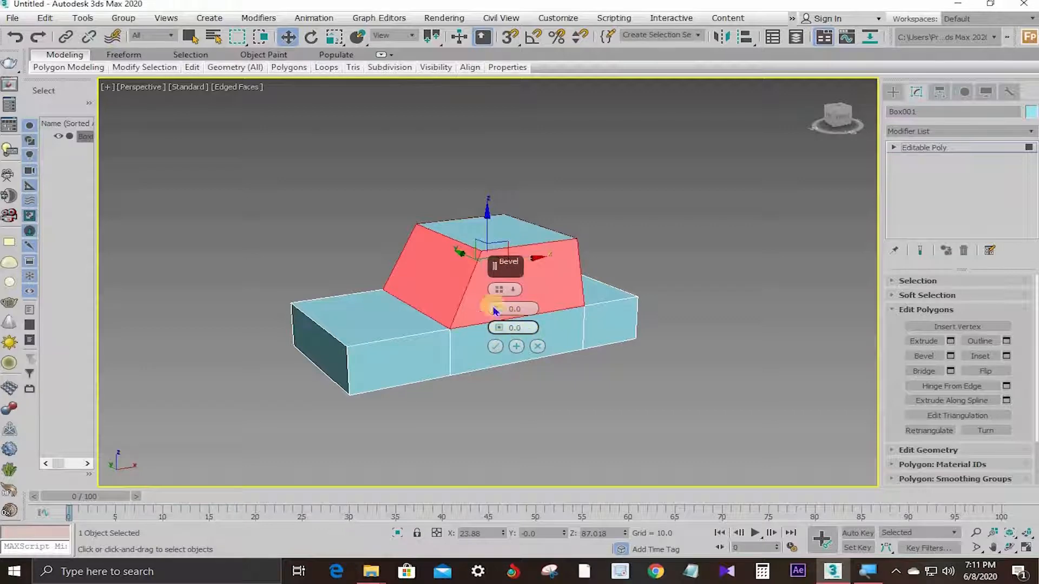
- Set the bevel outline to about -1.853 to inset each cabin side as a window frame, then apply and continue
scroll(454, 263, "up", 2)
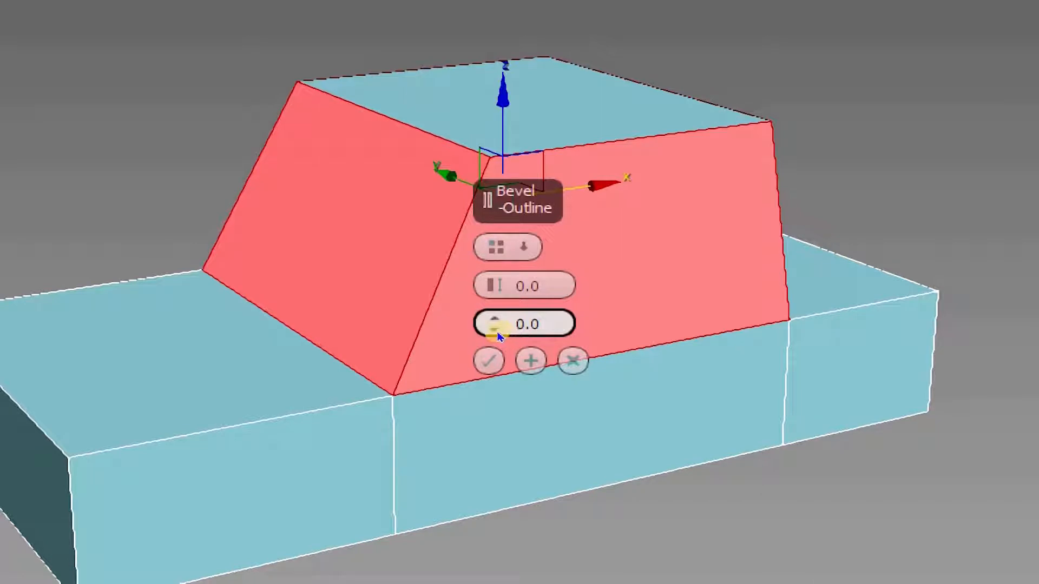
left_click_drag(496, 327, 497, 330)
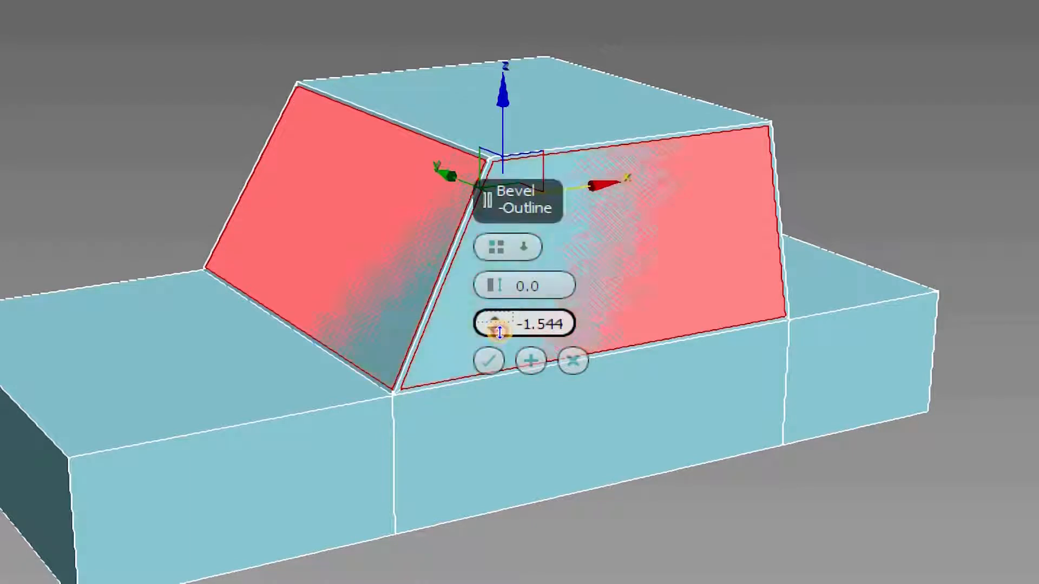
left_click_drag(499, 330, 498, 332)
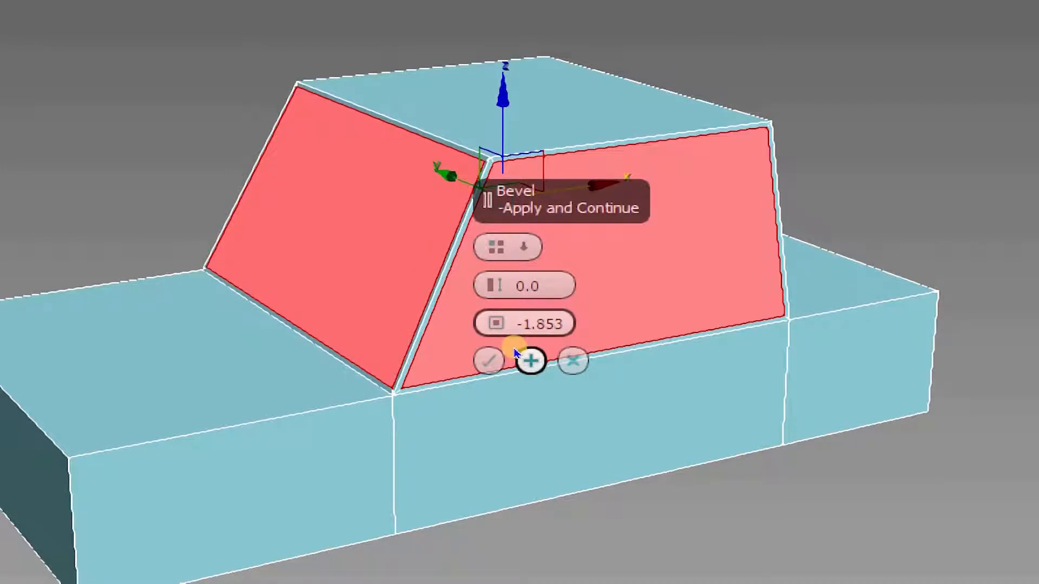
left_click(515, 352)
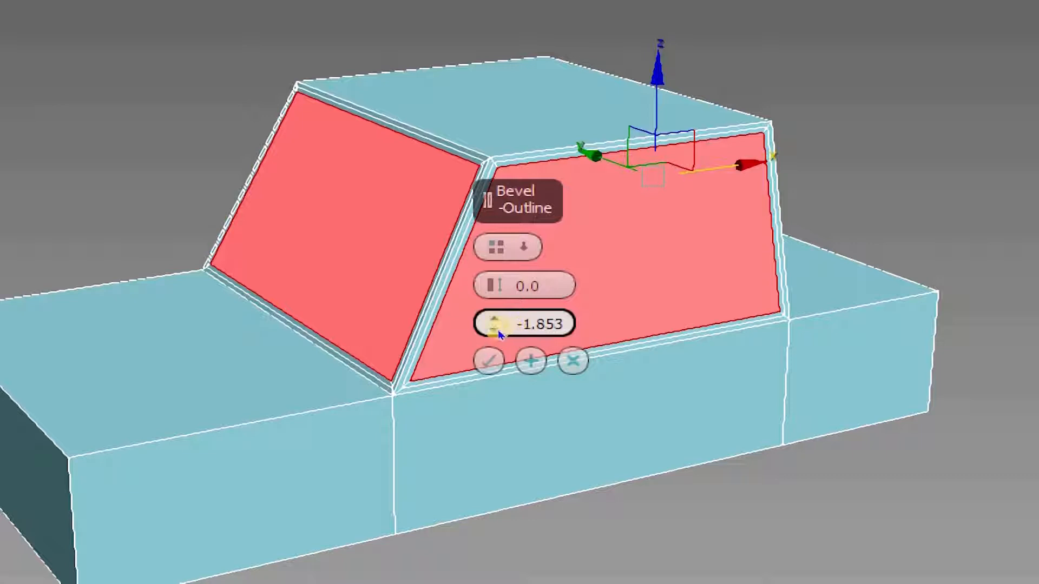
- Reset the bevel outline to 0, set the height to about -1.816 to recess the four window polygons, and apply the bevel
right_click(499, 335)
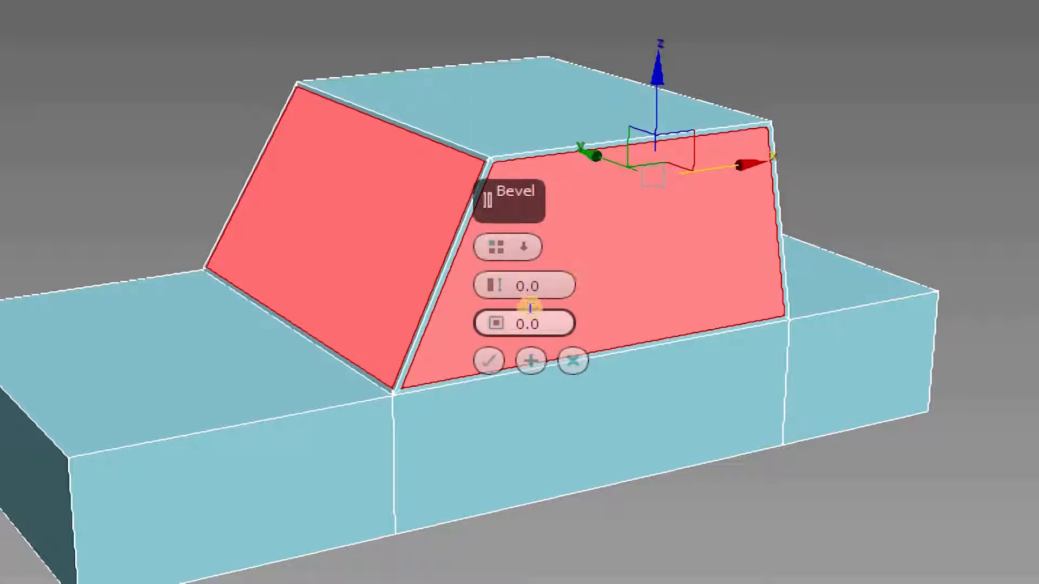
left_click_drag(497, 309, 497, 304)
right_click(496, 291)
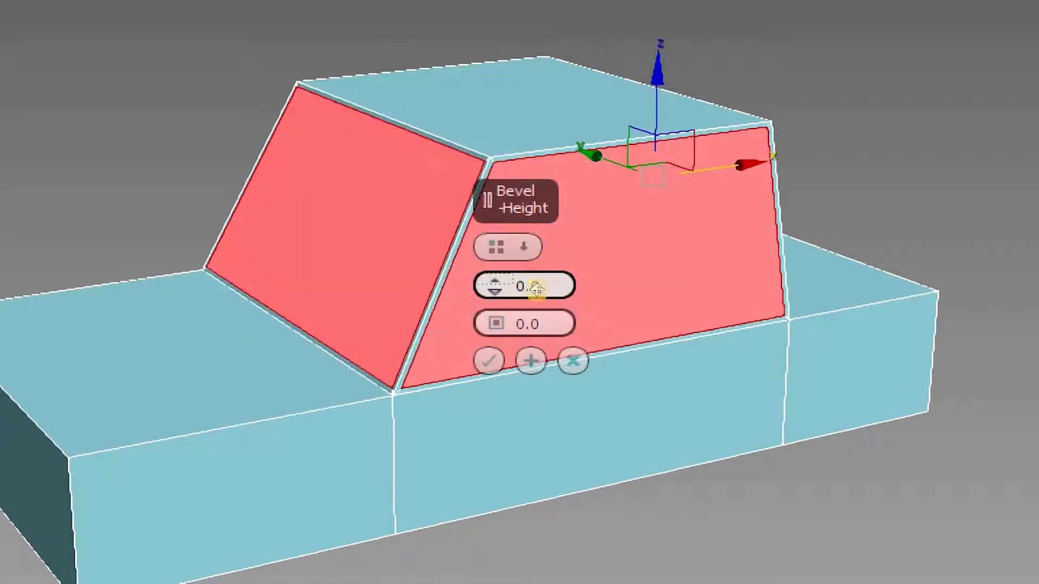
scroll(607, 271, "up", 5)
scroll(585, 253, "down", 3)
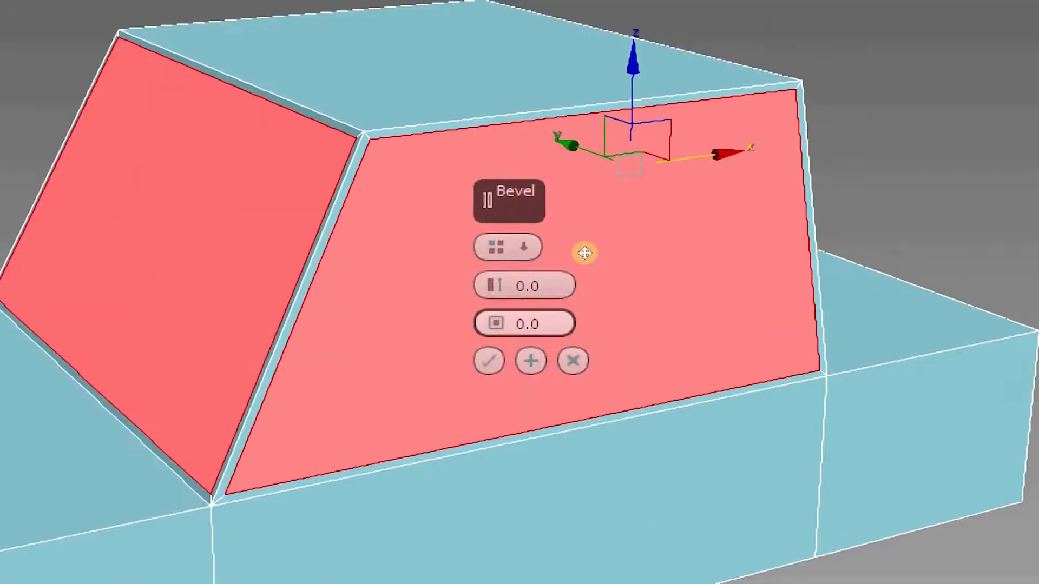
middle_click_drag(622, 250, 490, 323, "alt")
left_click_drag(495, 290, 499, 312)
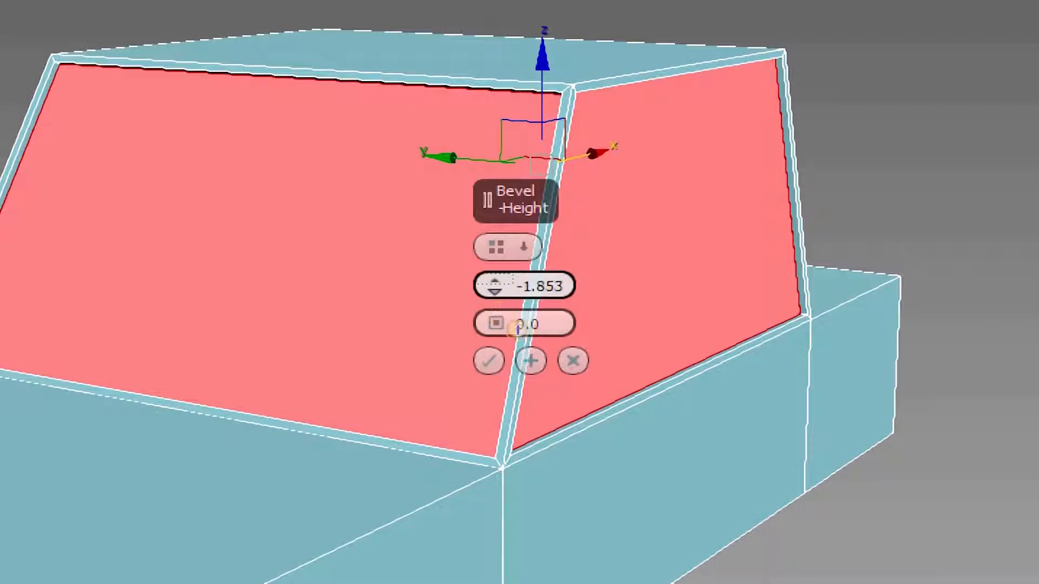
scroll(651, 320, "up", 5)
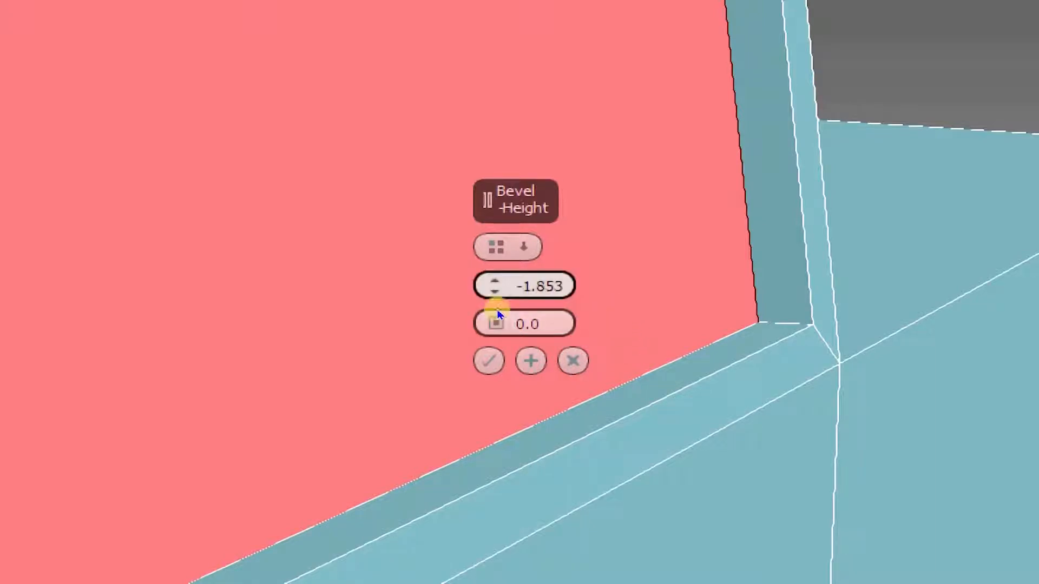
left_click_drag(496, 305, 496, 301)
scroll(631, 317, "down", 6)
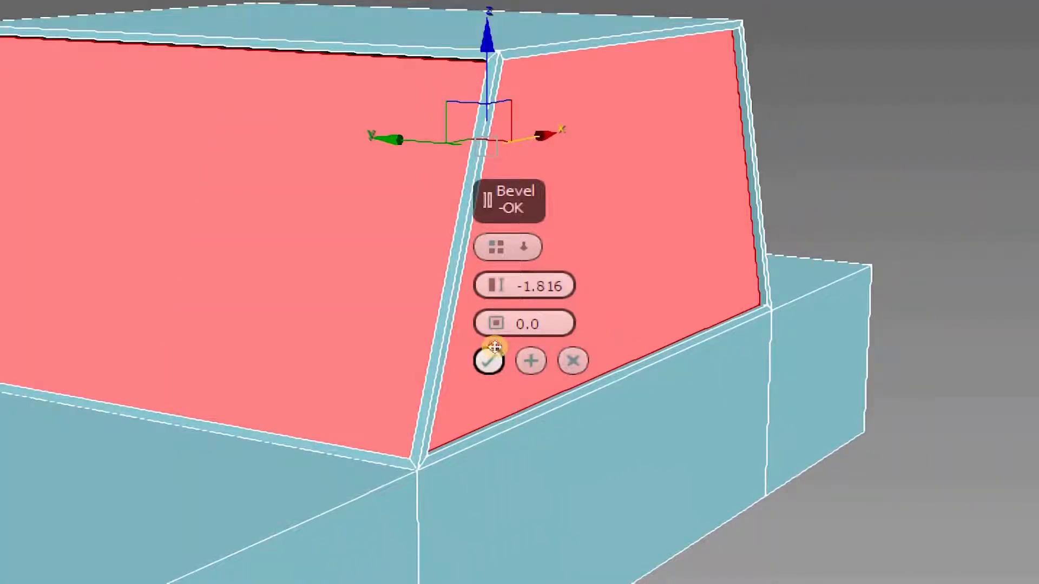
left_click(492, 357)
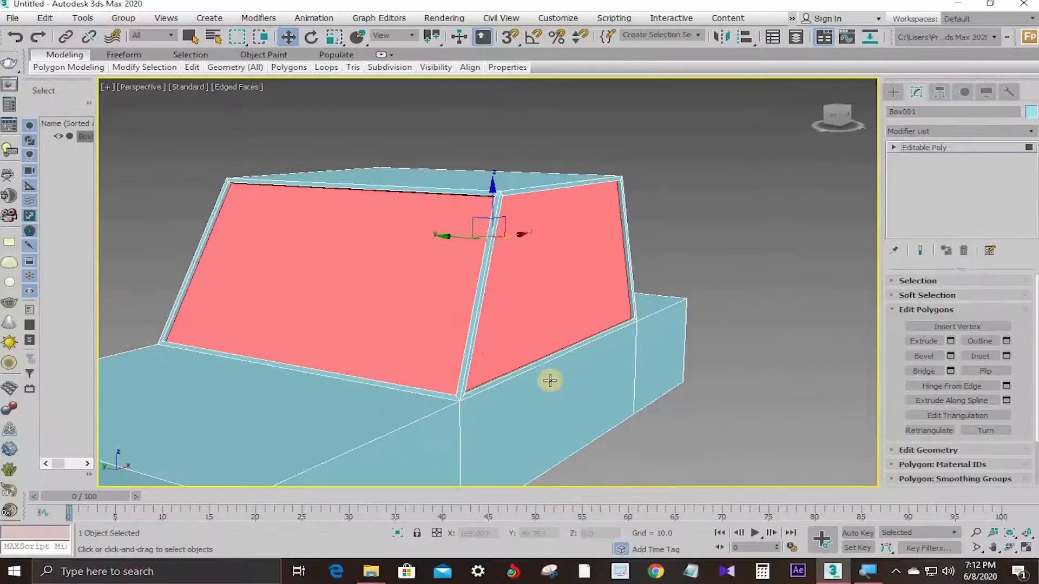
- Leave polygon editing and return to the whole-object level of the car body
scroll(579, 310, "down", 5)
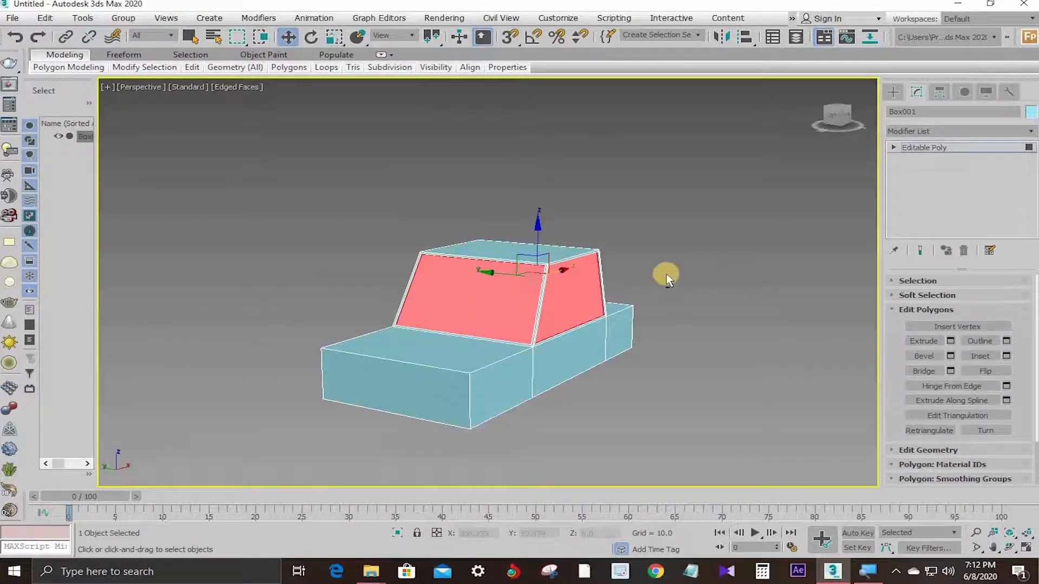
middle_click_drag(667, 274, 579, 274, "alt")
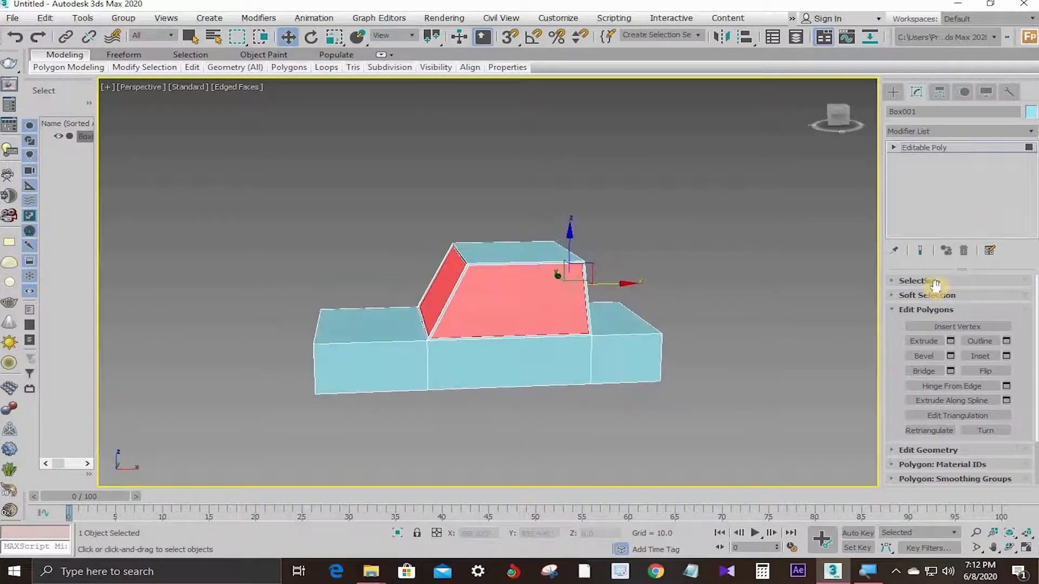
left_click(920, 310)
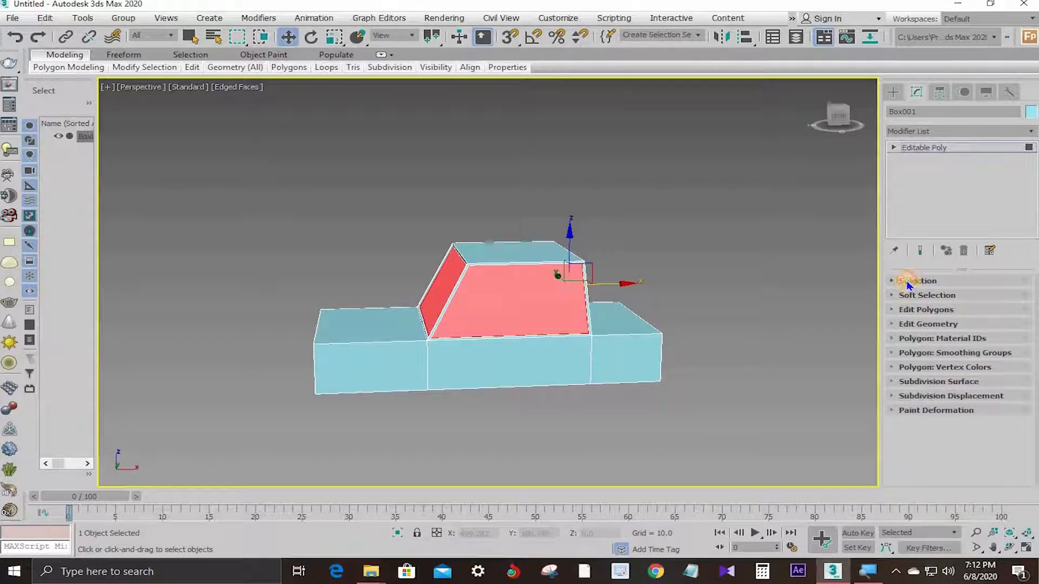
left_click(915, 281)
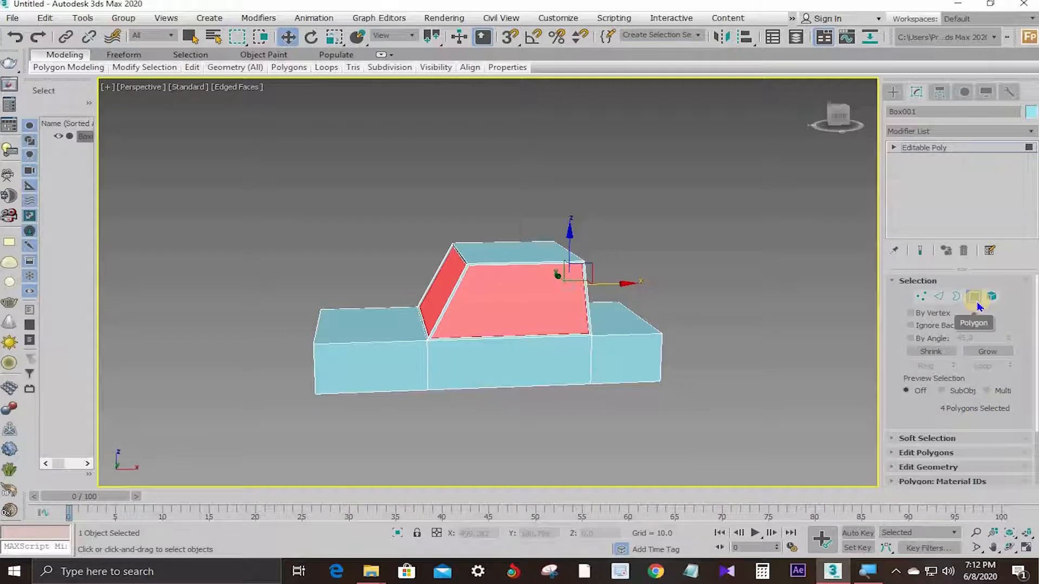
left_click(977, 305)
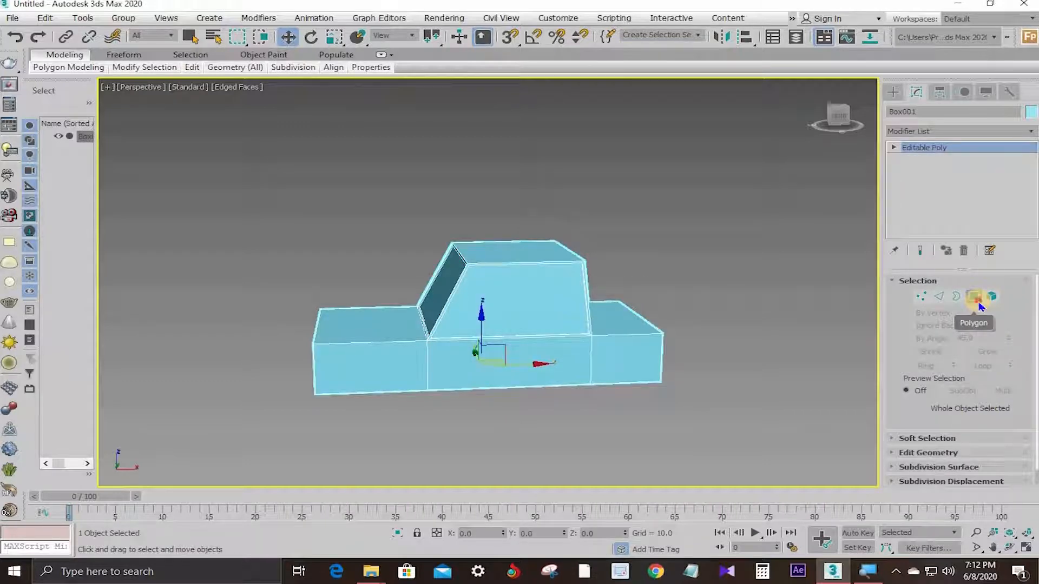
left_click(977, 304)
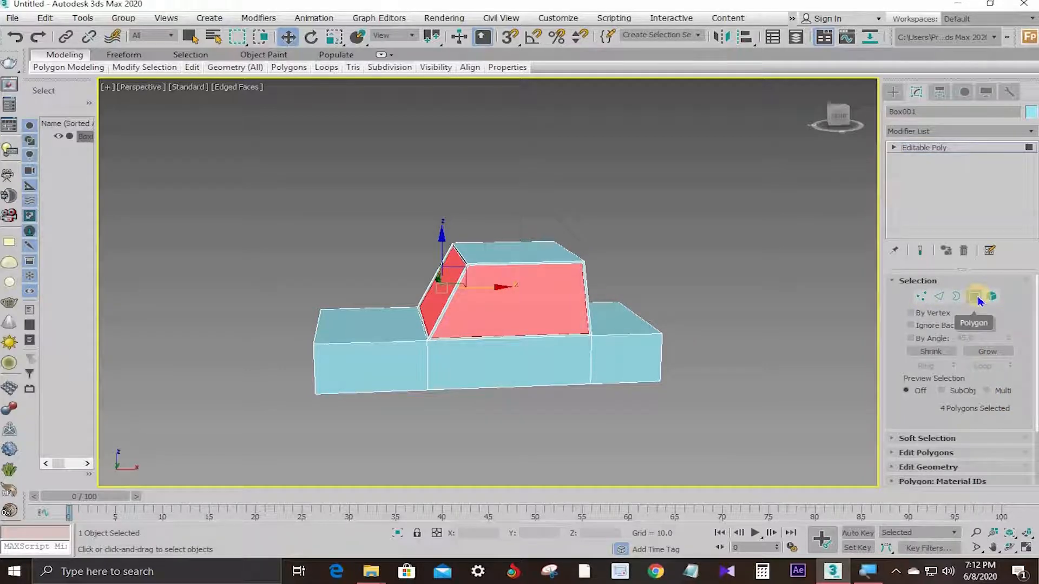
left_click(977, 298)
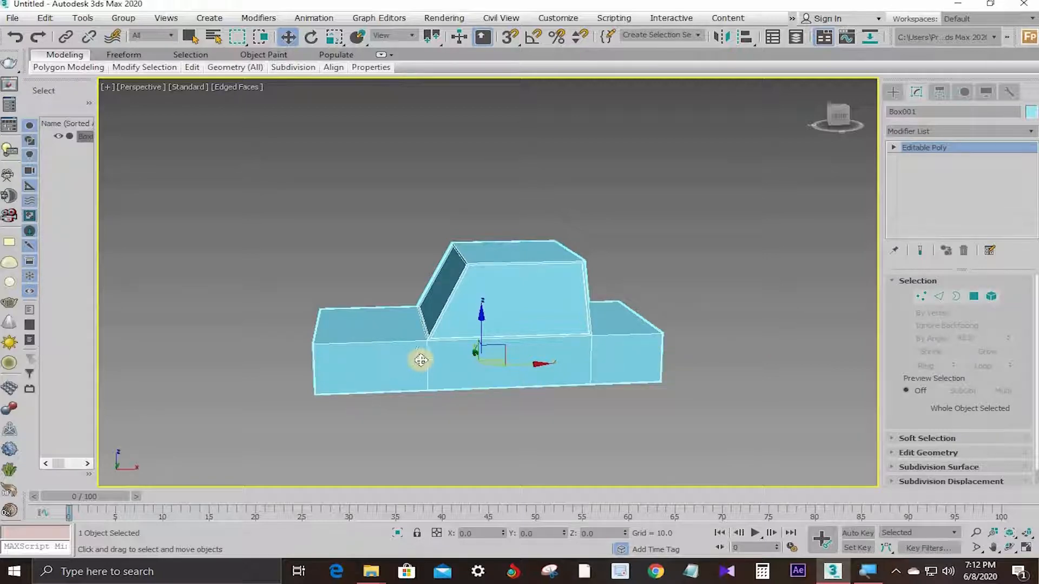
- Turn on NURMS smoothing for the whole car body
left_click_drag(420, 365, 473, 336)
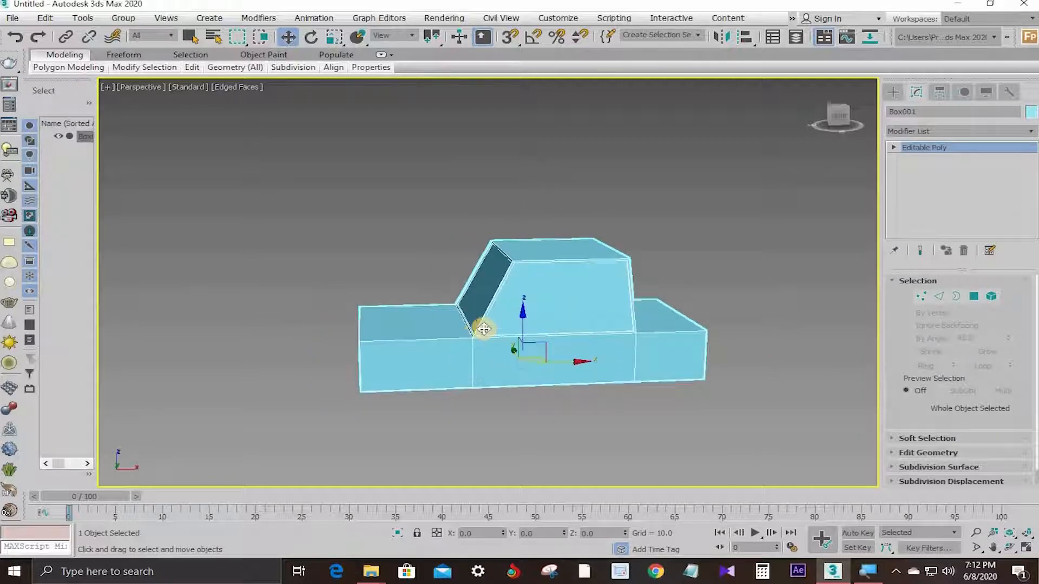
middle_click_drag(436, 303, 490, 301, "alt")
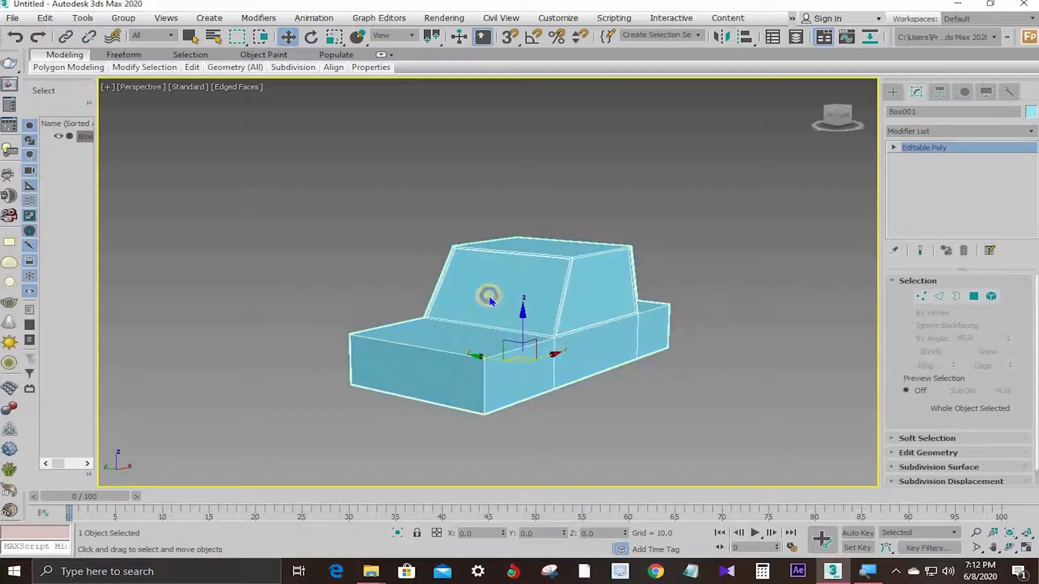
right_click(488, 298)
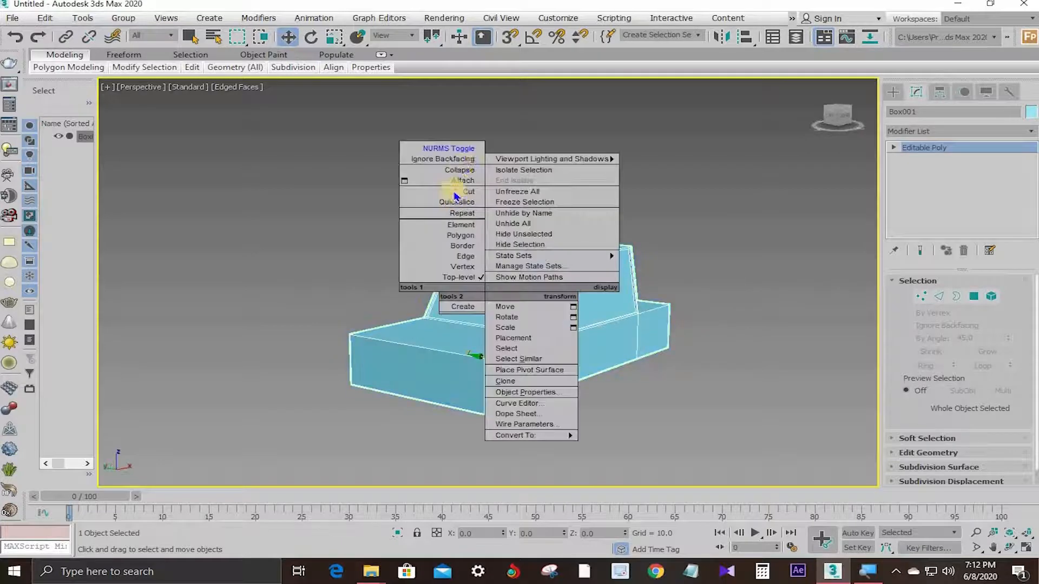
left_click(458, 154)
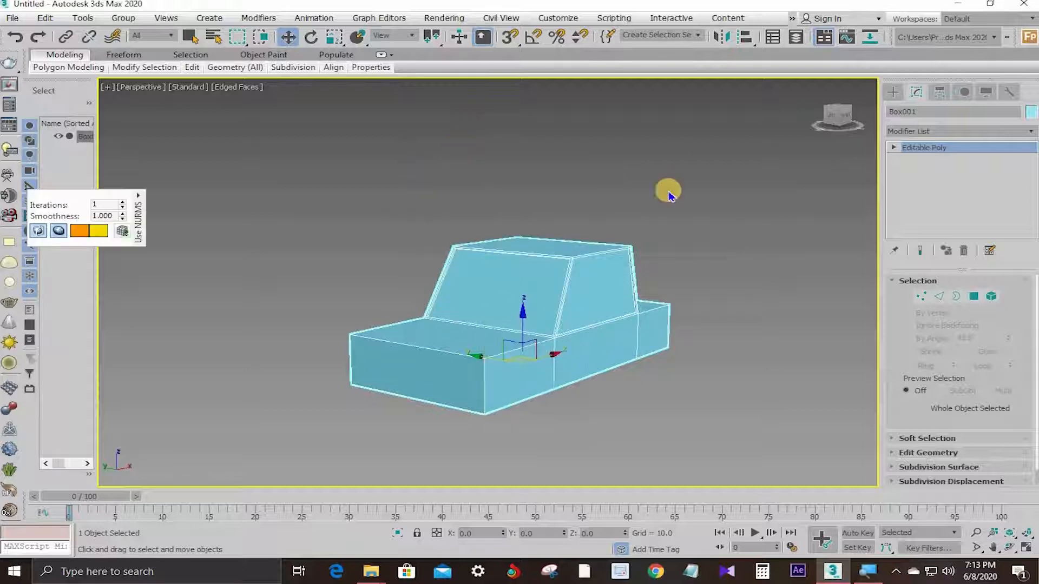
- Inspect the smoothed car body, then reselect it and turn off its NURMS smoothing
left_click(731, 313)
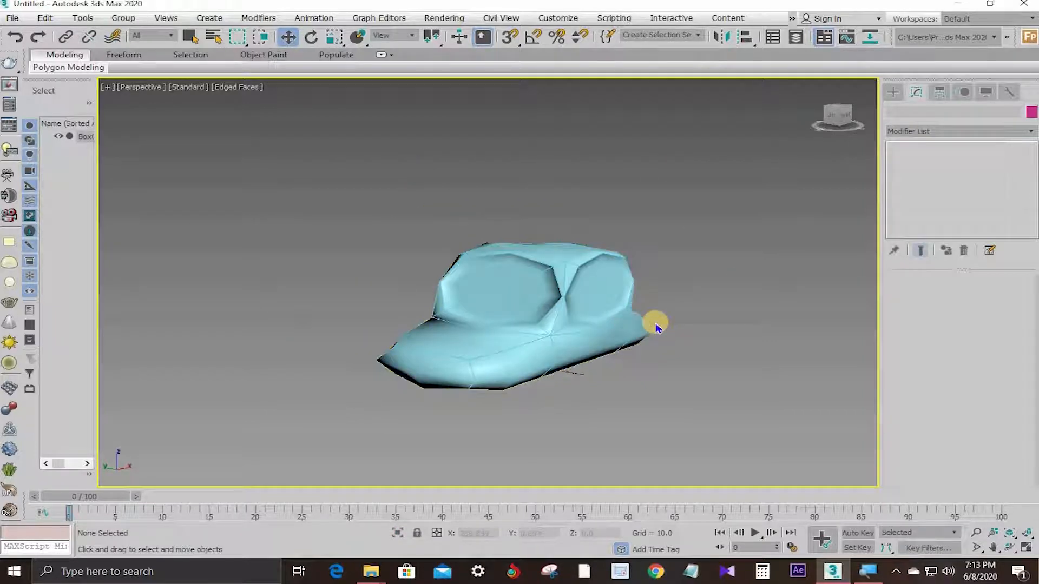
middle_click_drag(739, 341, 647, 306, "alt")
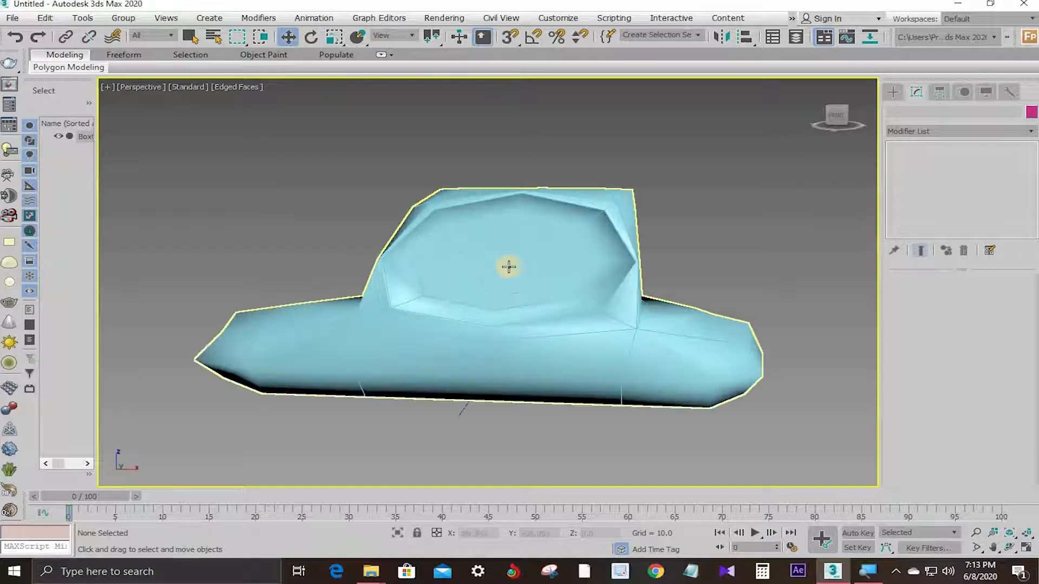
scroll(506, 267, "up", 2)
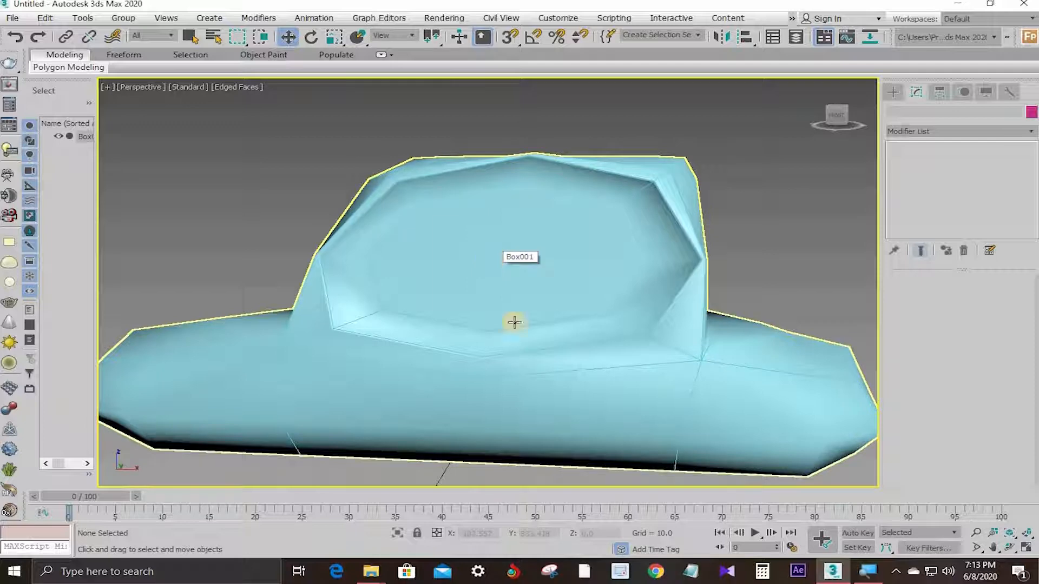
scroll(755, 211, "down", 3)
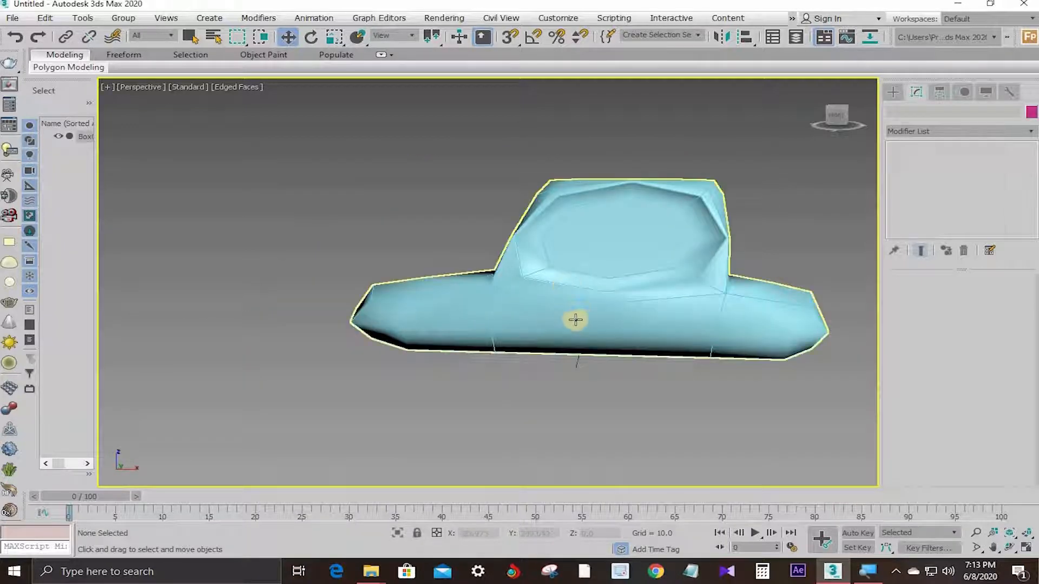
middle_click_drag(616, 277, 596, 248, "alt")
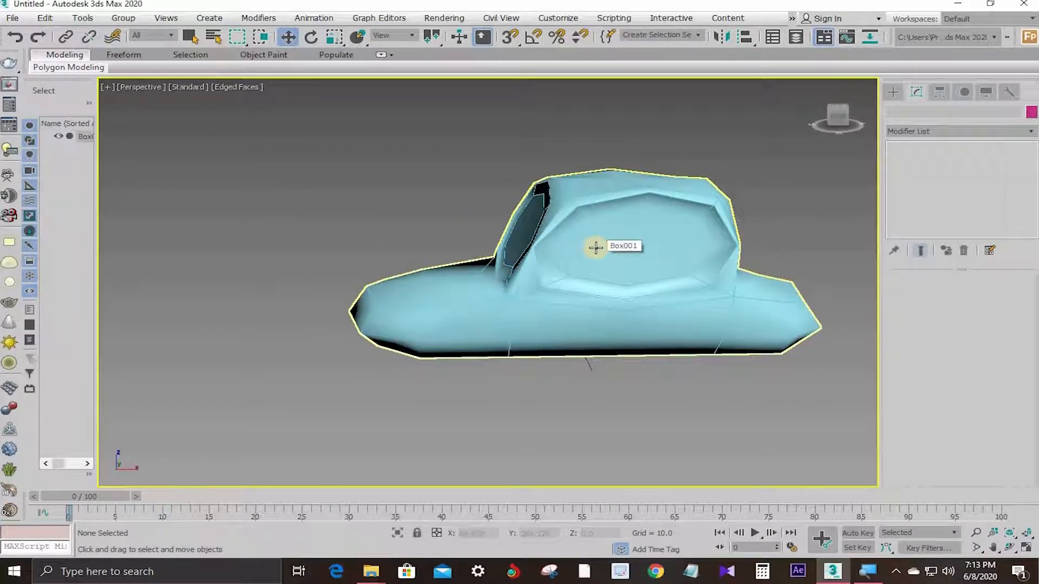
left_click(630, 272)
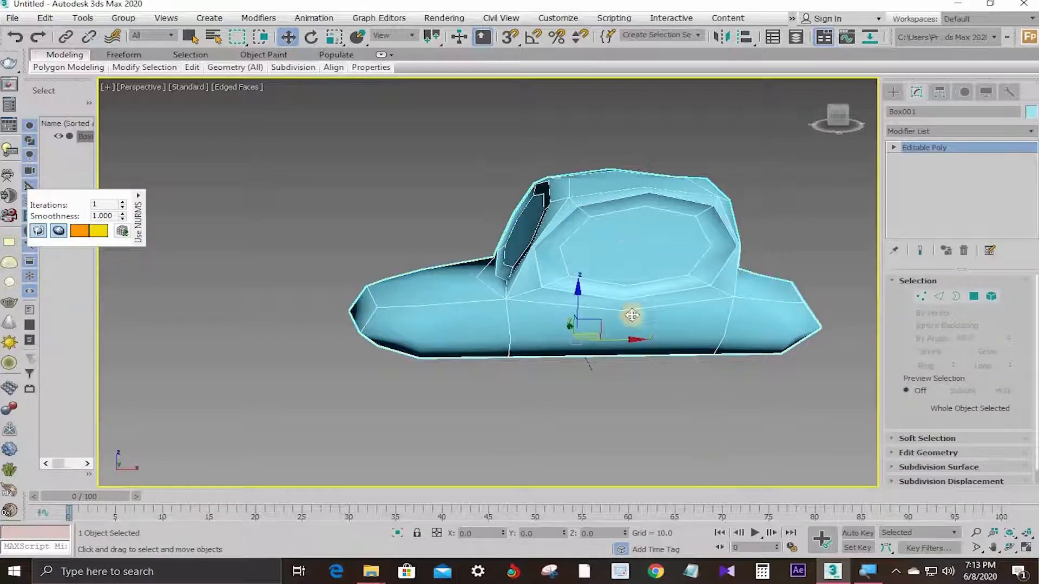
right_click(629, 262)
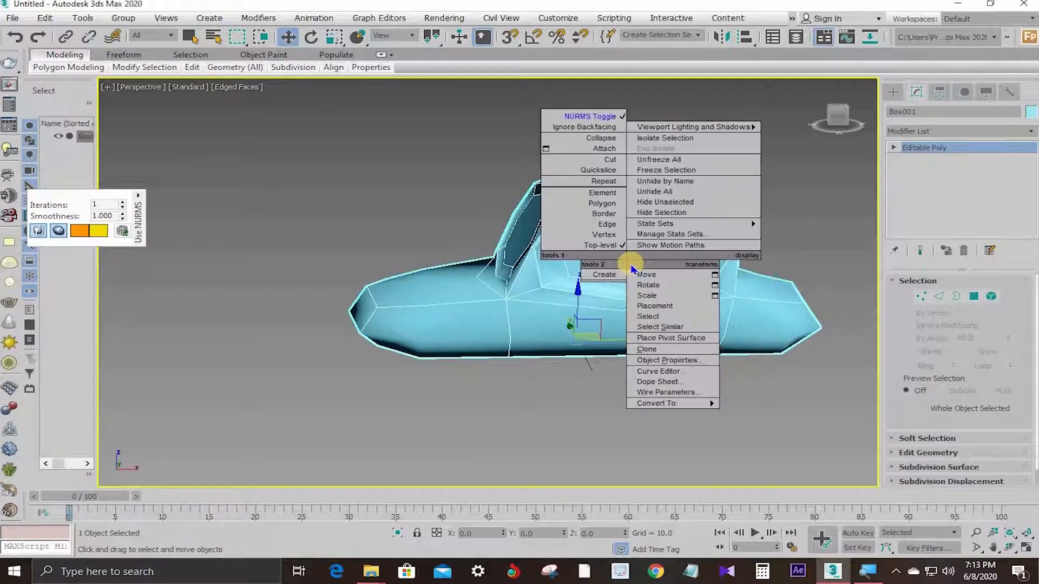
left_click(613, 125)
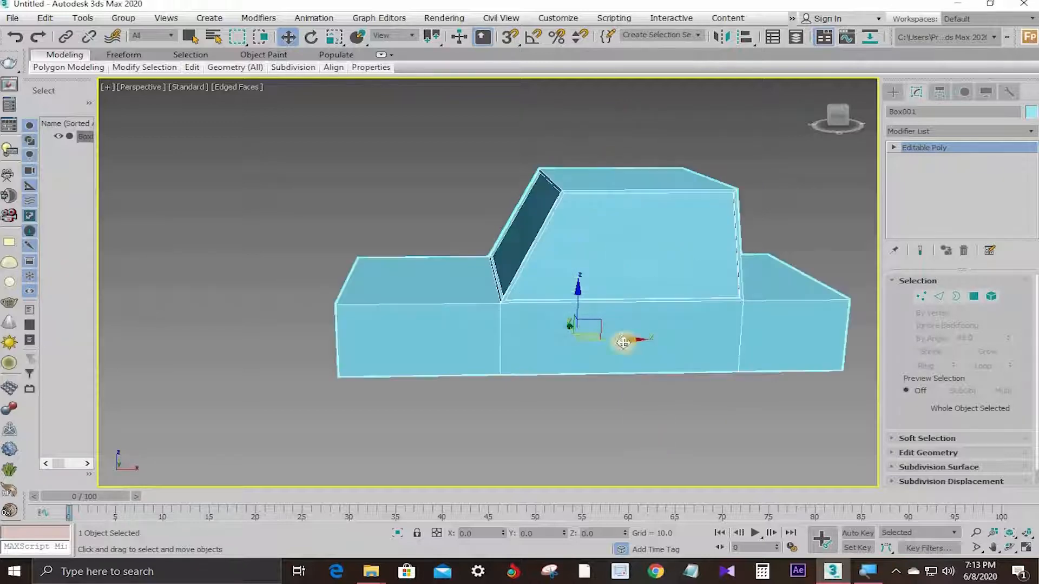
- Switch the car body to edge editing and select the edge where the roof meets the front window frame
scroll(519, 221, "up", 4)
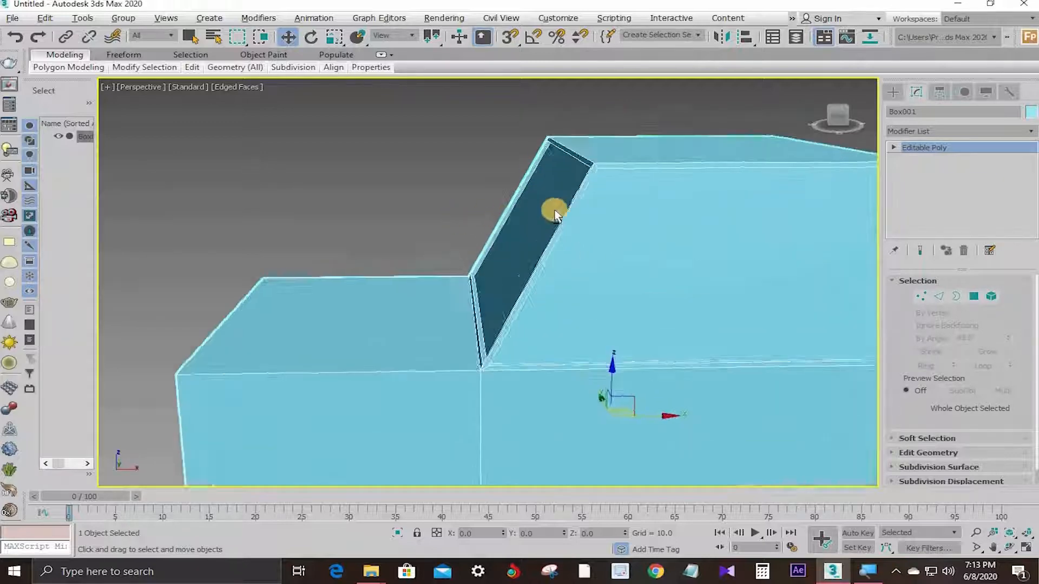
middle_click_drag(554, 212, 544, 243, "alt")
scroll(563, 217, "down", 5)
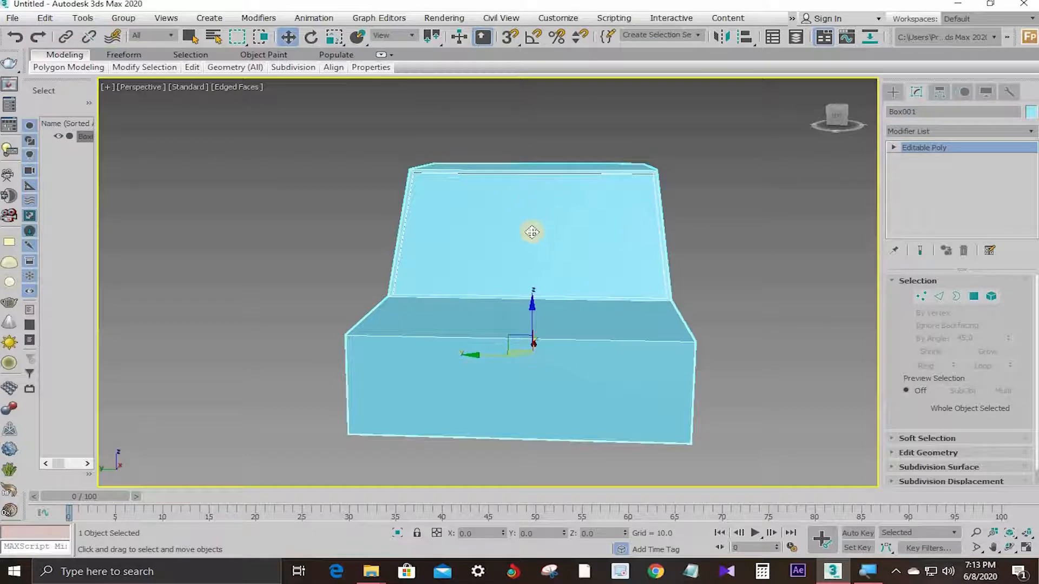
middle_click_drag(532, 232, 533, 242, "alt")
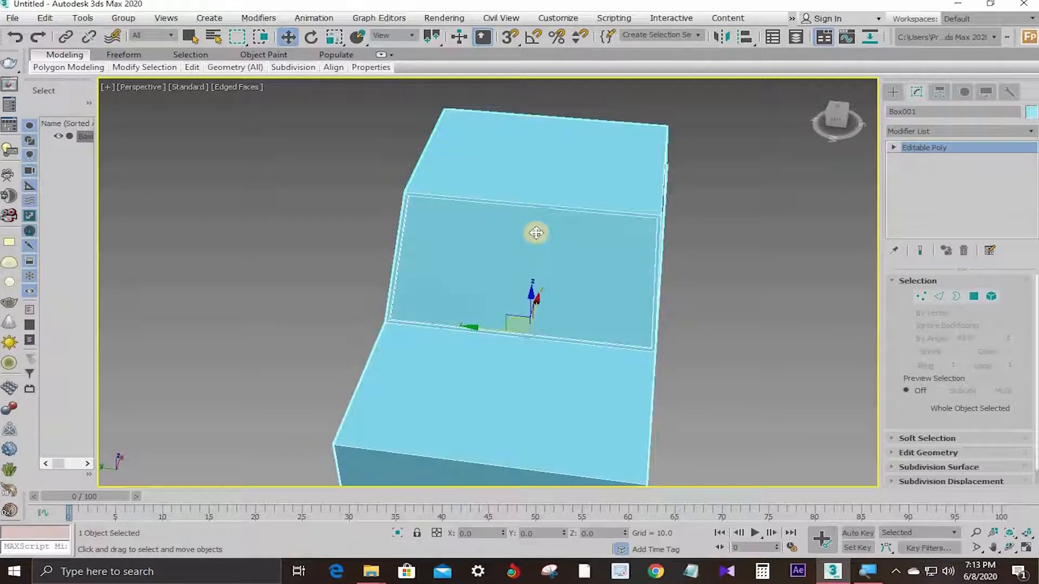
left_click(943, 299)
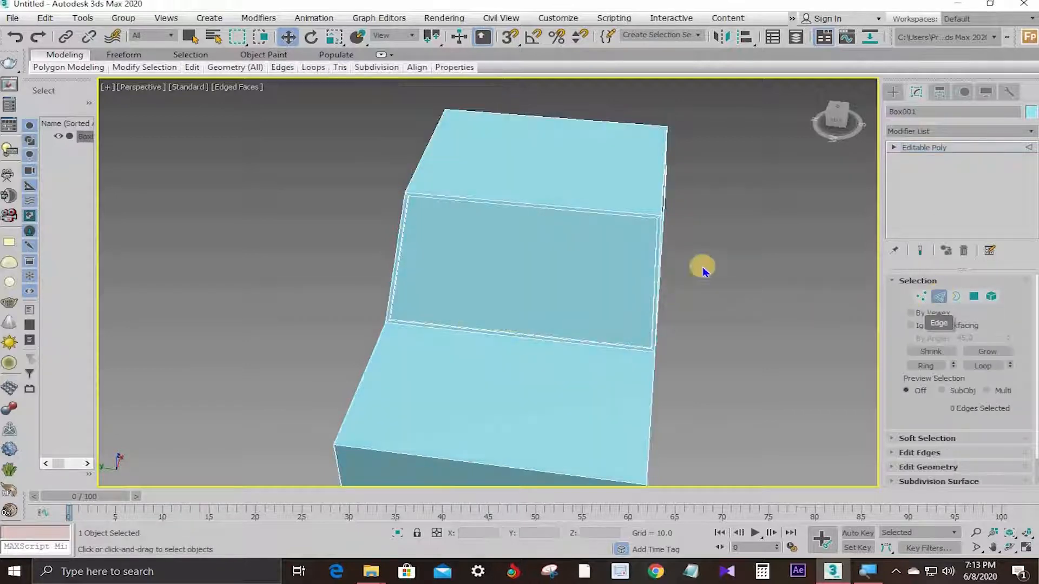
left_click(545, 202)
left_click(724, 220)
left_click(539, 205)
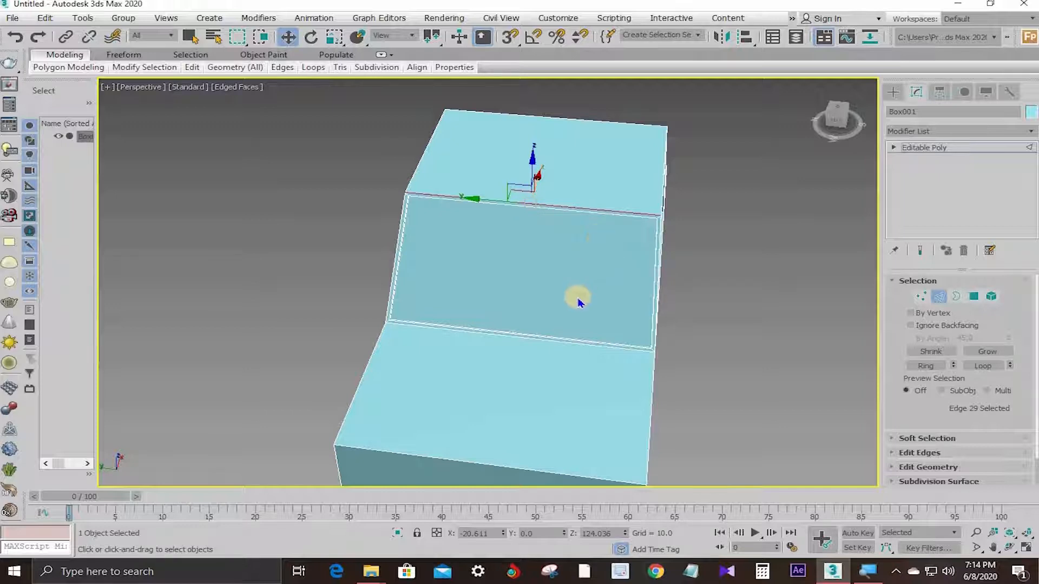
scroll(578, 307, "down", 3)
scroll(560, 206, "up", 3)
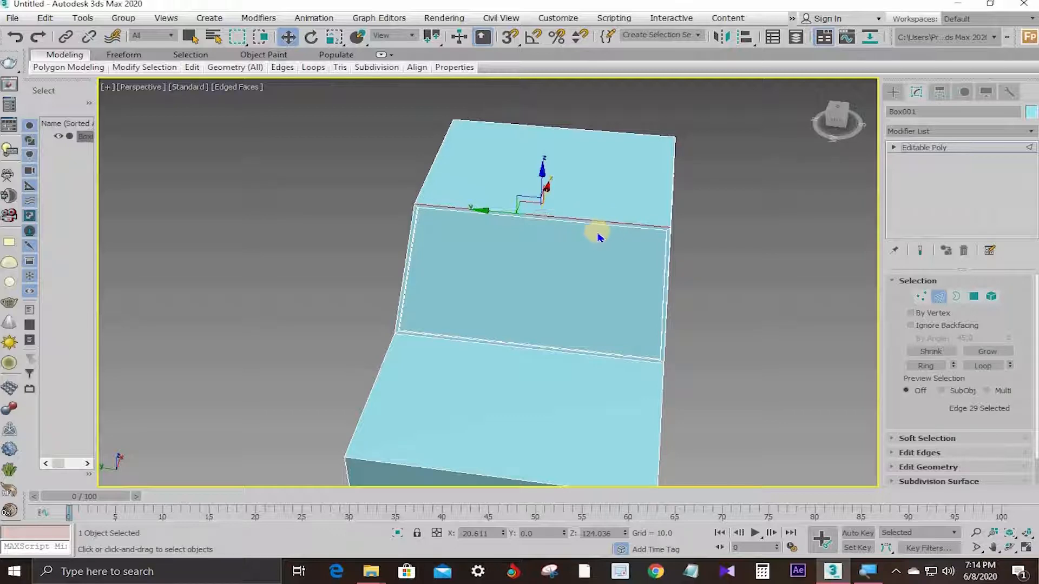
right_click(580, 222)
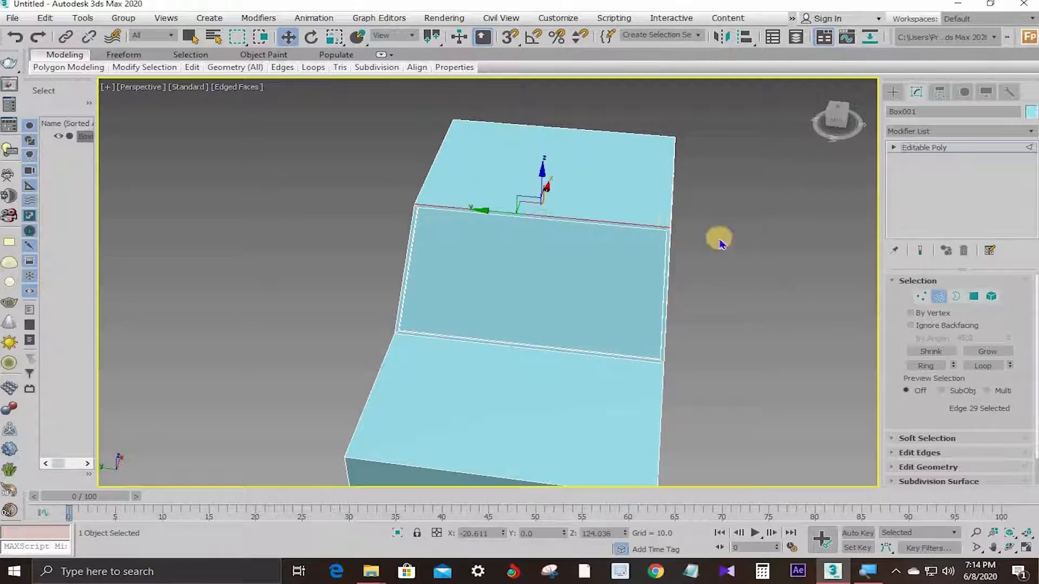
scroll(614, 225, "up", 2)
left_click(584, 218)
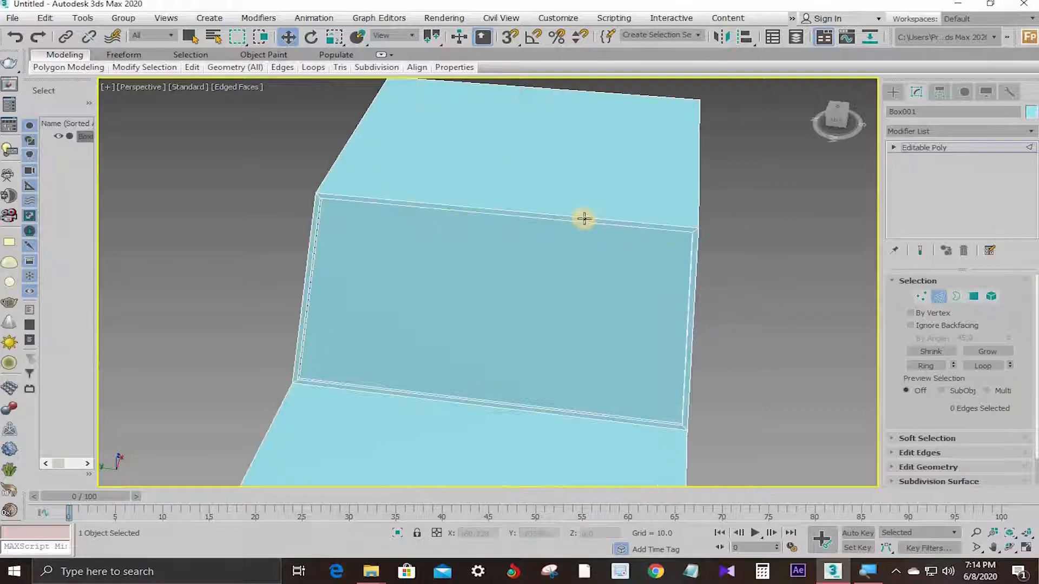
left_click(579, 217)
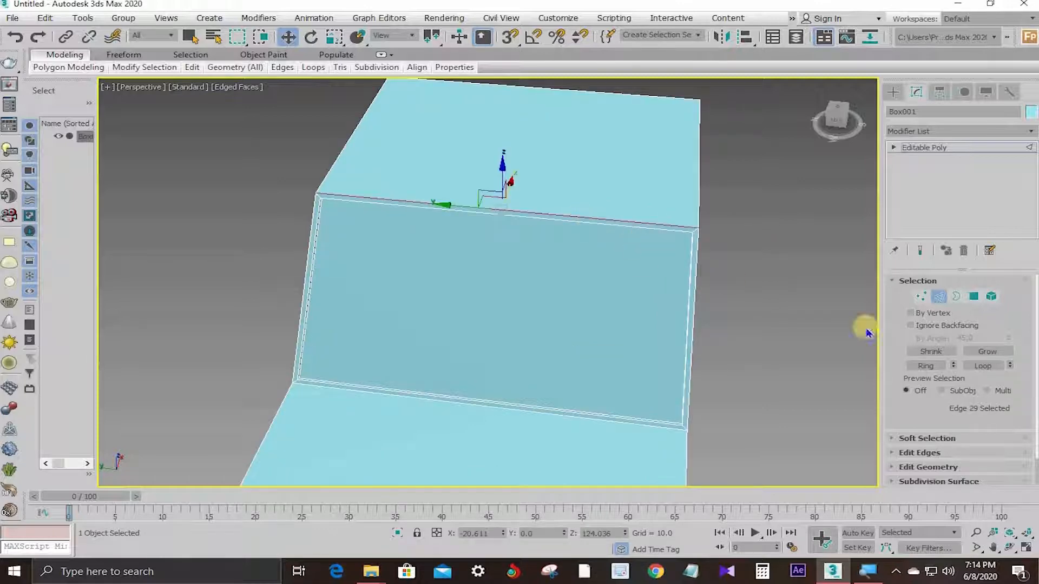
left_click(993, 367)
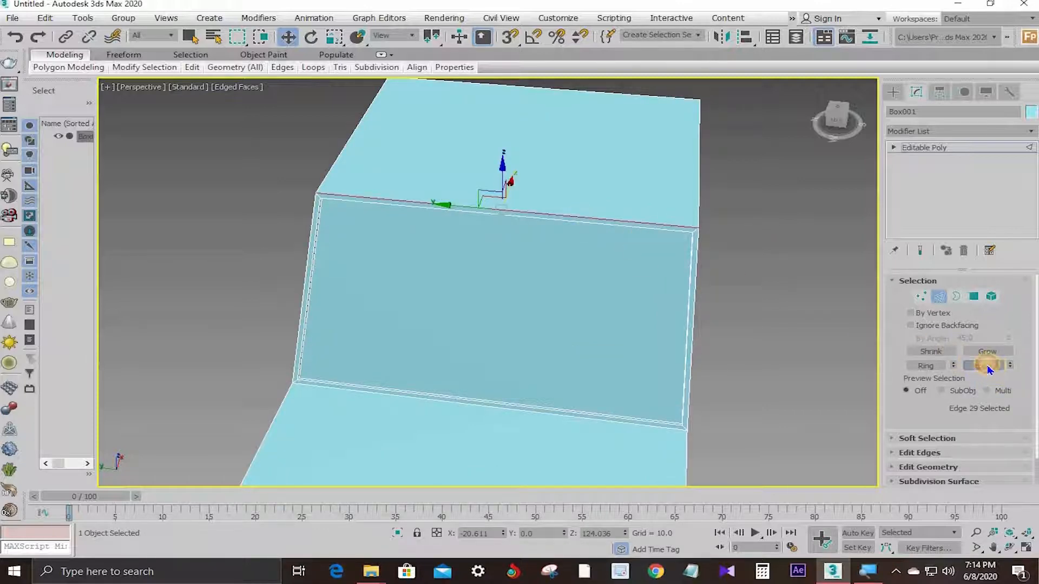
left_click(920, 367)
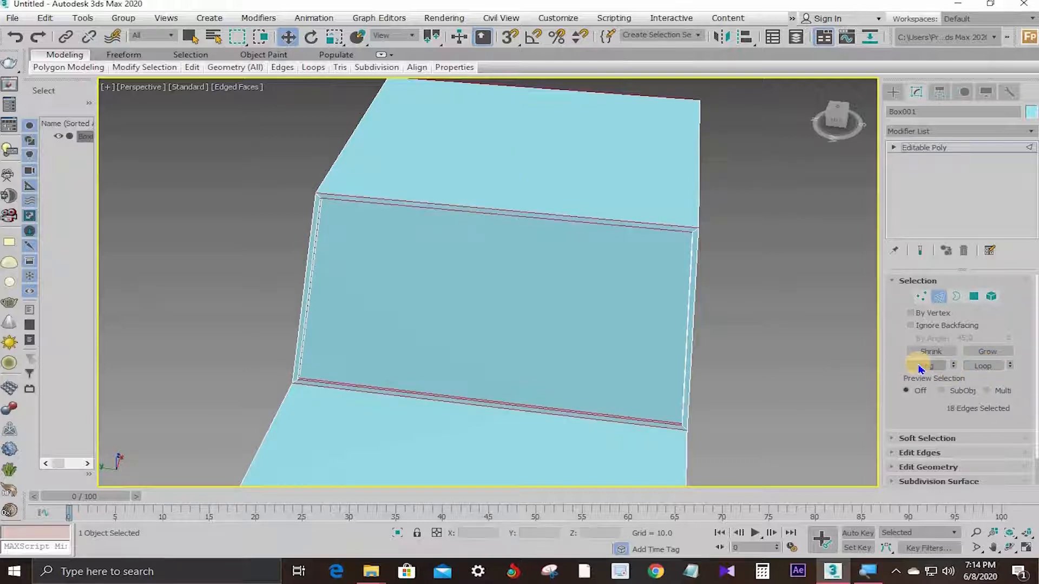
scroll(449, 168, "down", 5)
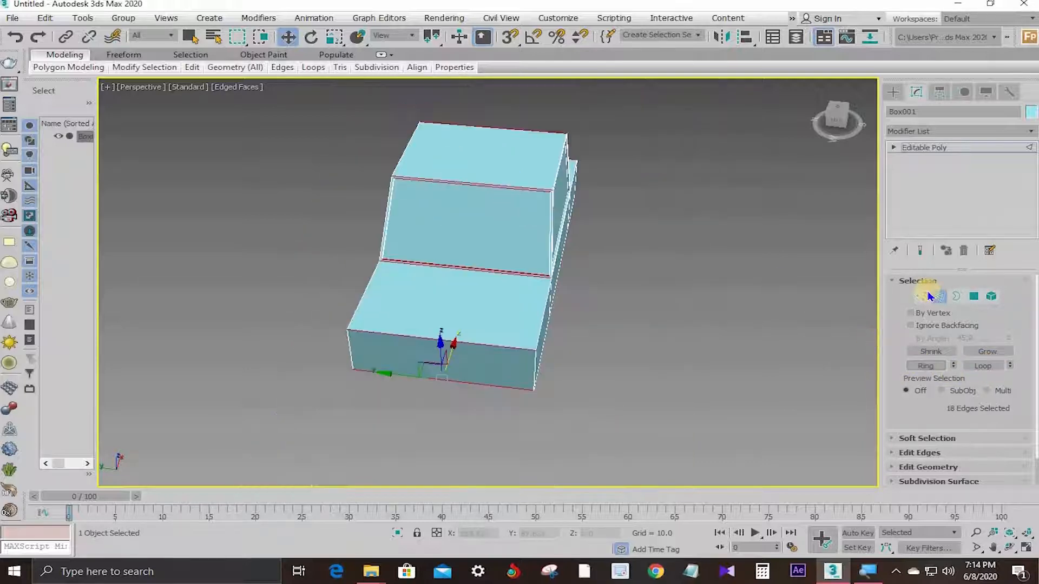
left_click(696, 212)
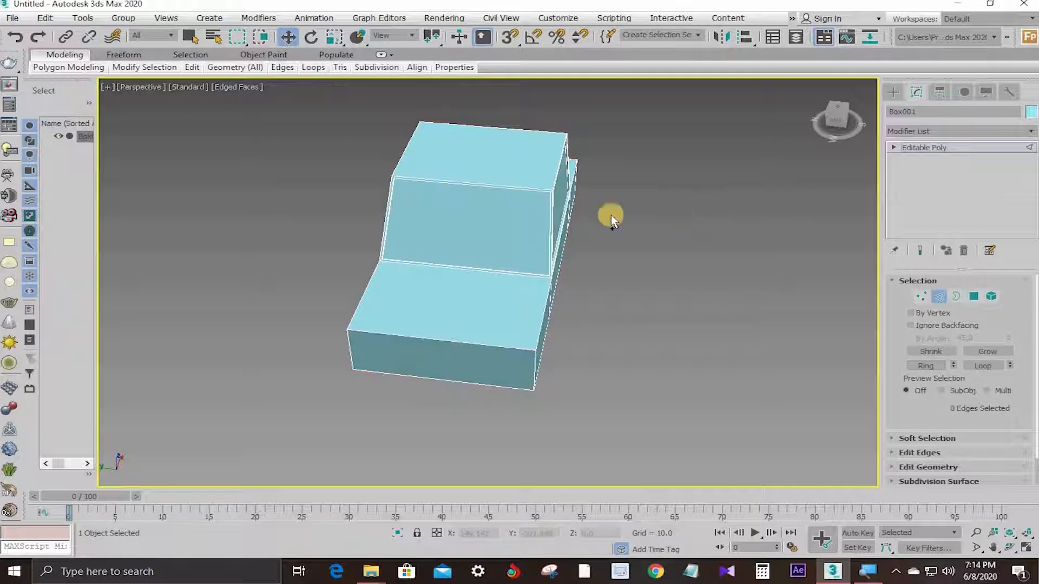
- Select the front roof edge above the window and extend the selection to its full ring of widthwise edges
left_click(507, 191)
scroll(489, 181, "up", 3)
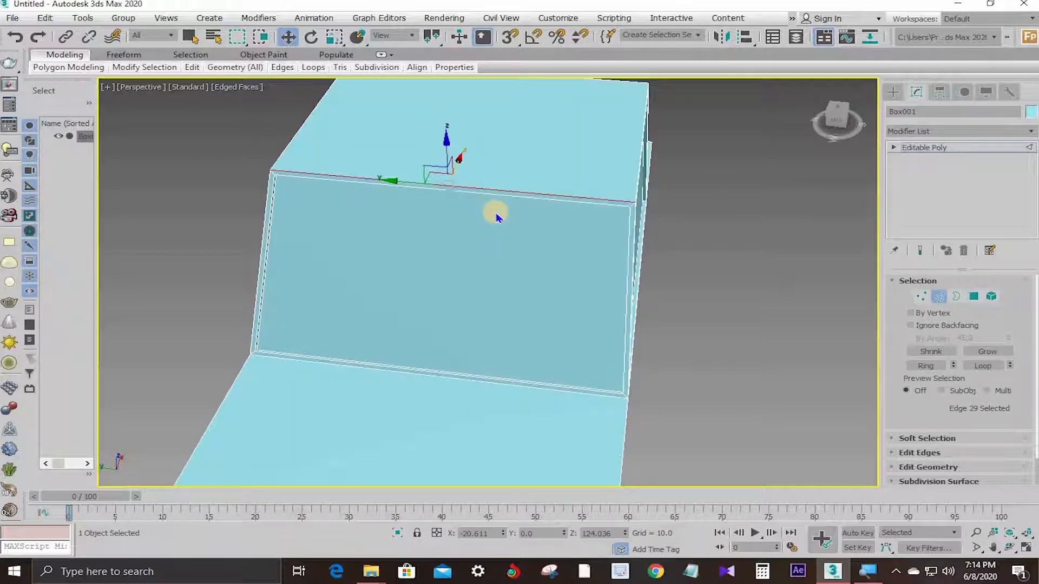
key("alt+r")
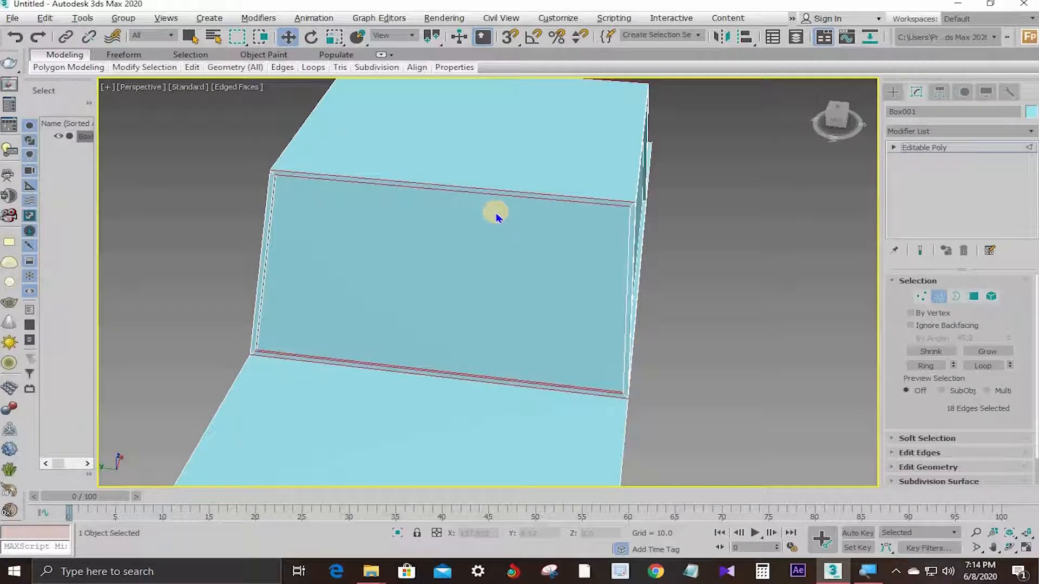
scroll(496, 217, "down", 5)
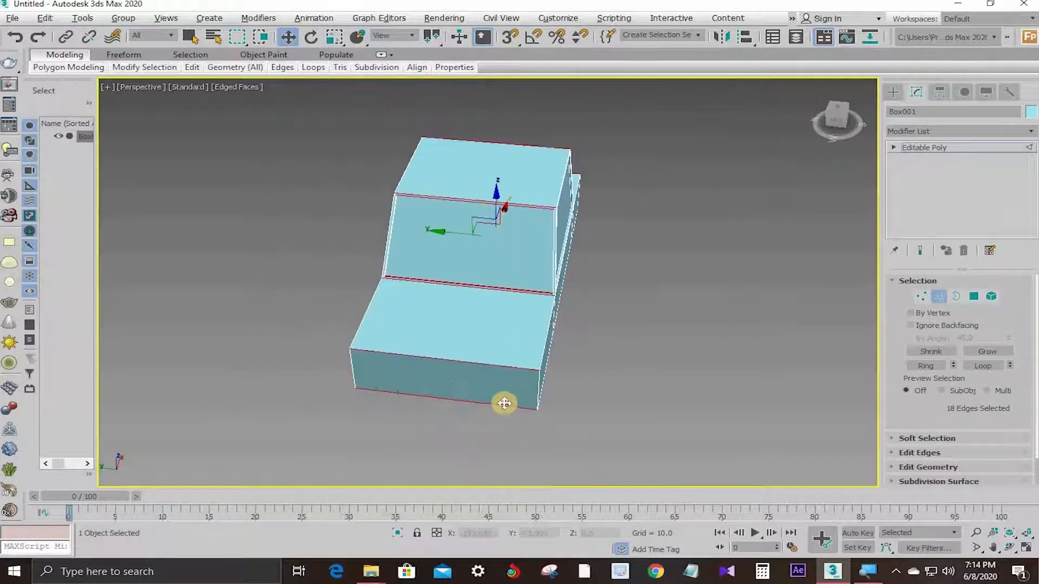
left_click(517, 404)
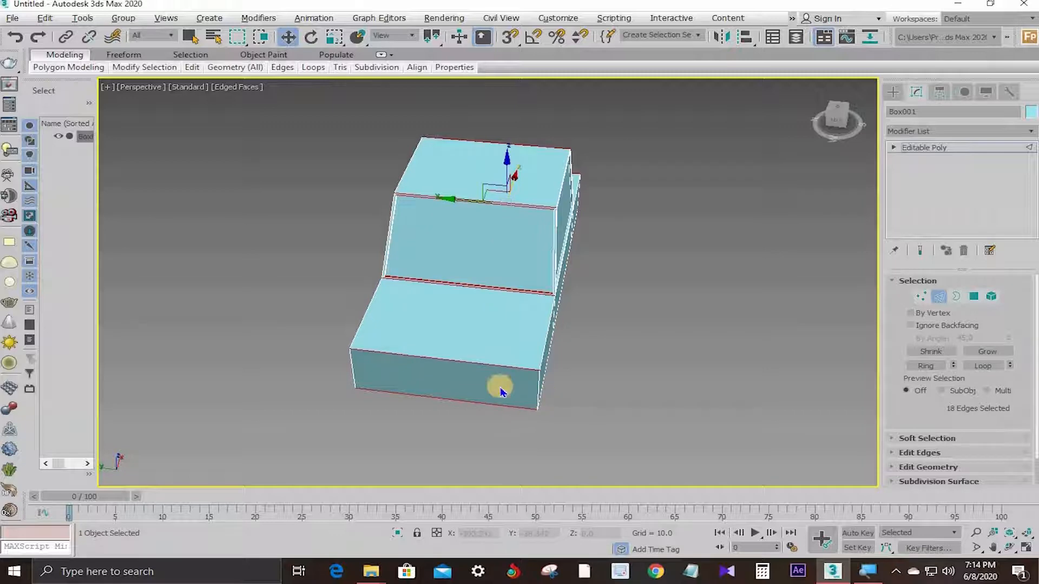
middle_click_drag(543, 360, 518, 244, "alt")
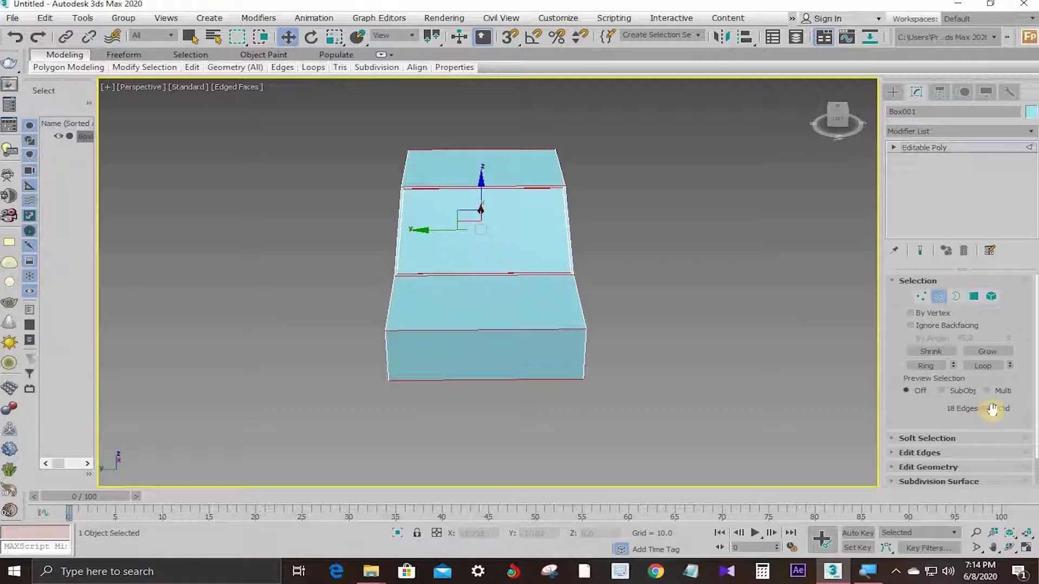
- Open the Connect Edges settings for the ringed edges and set the segments to 2
left_click(920, 281)
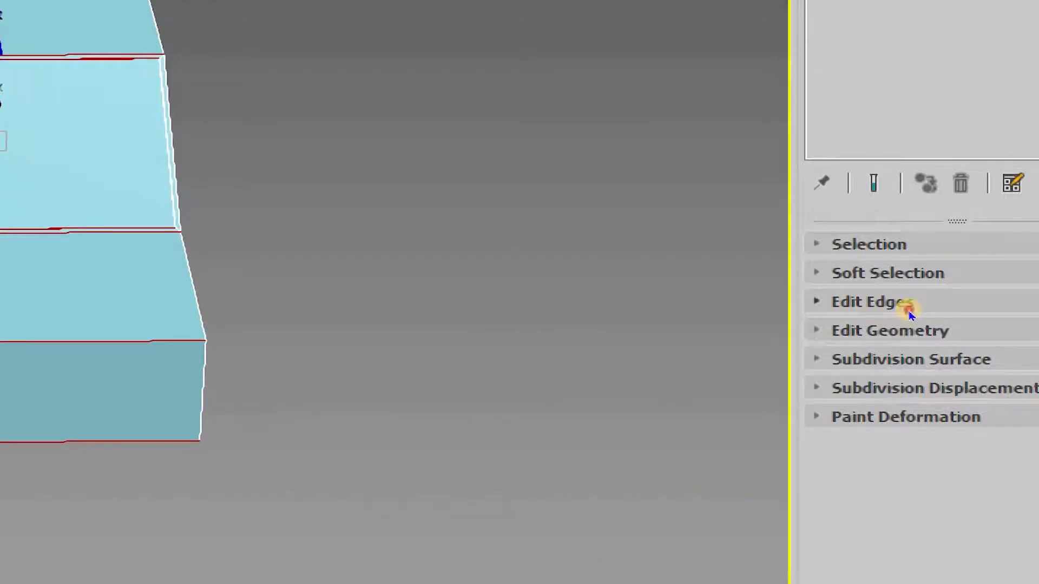
left_click(909, 311)
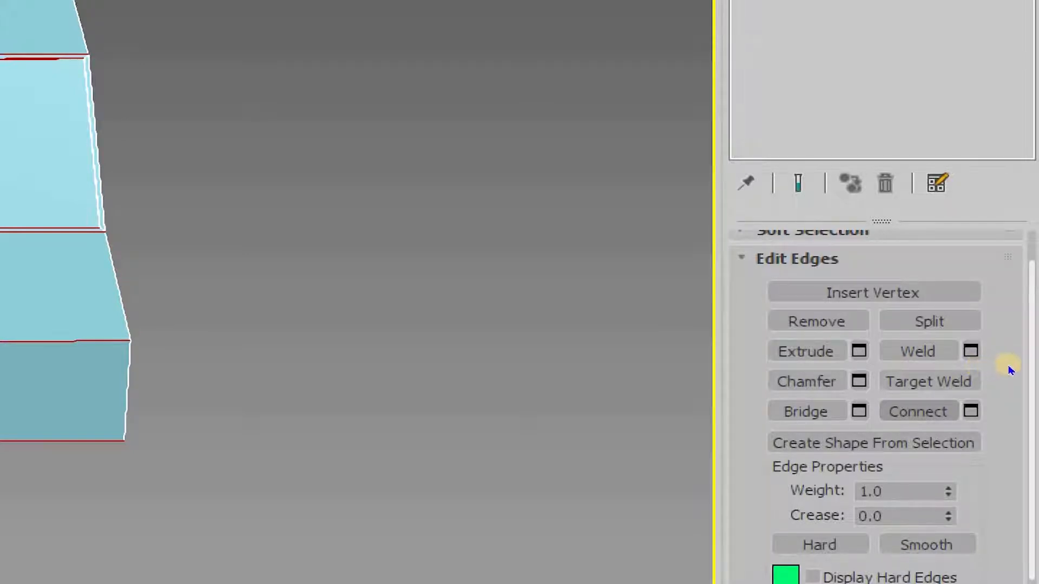
left_click(971, 411)
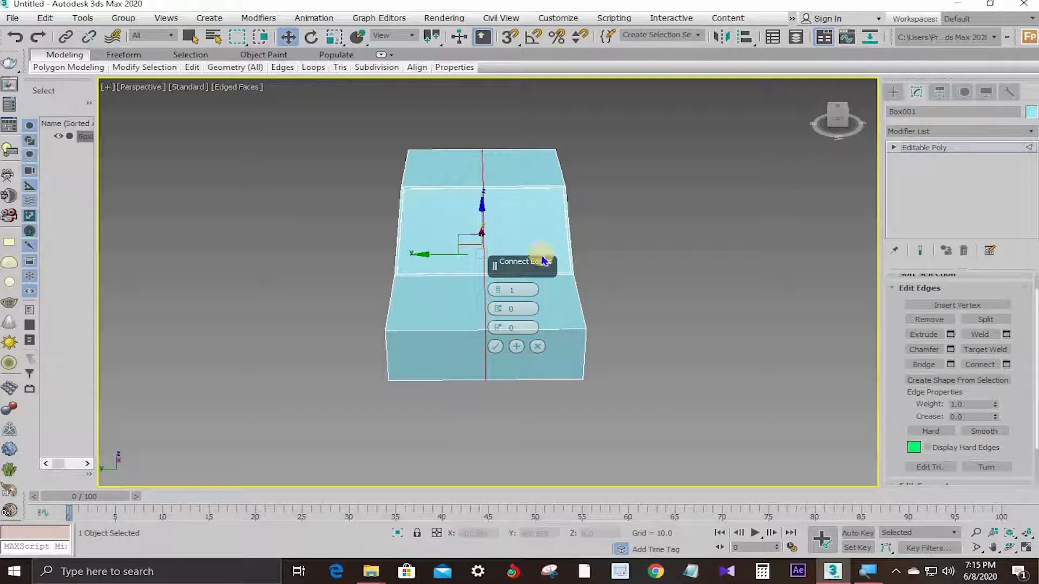
scroll(516, 214, "up", 3)
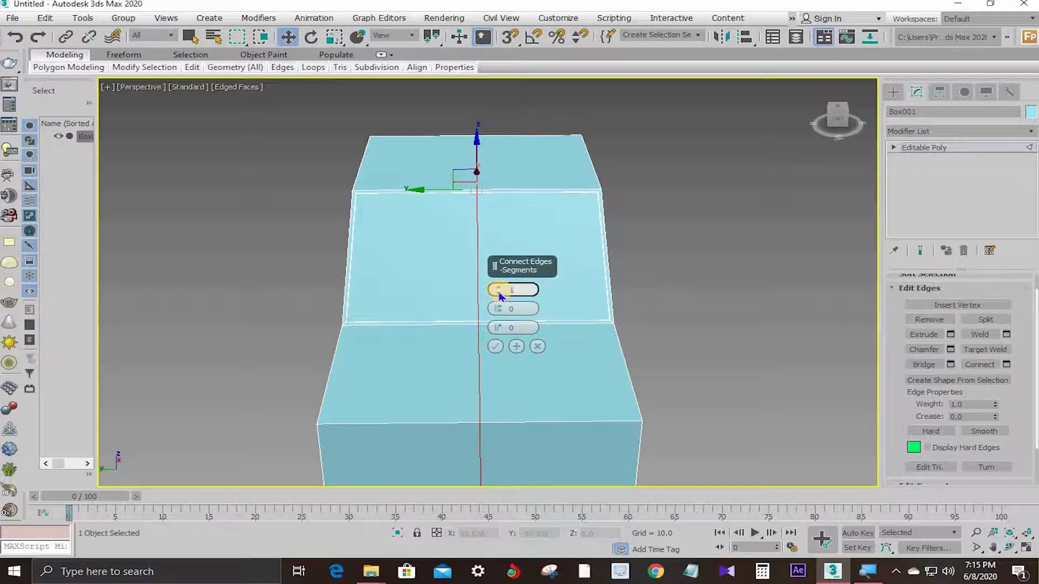
left_click_drag(498, 292, 499, 290)
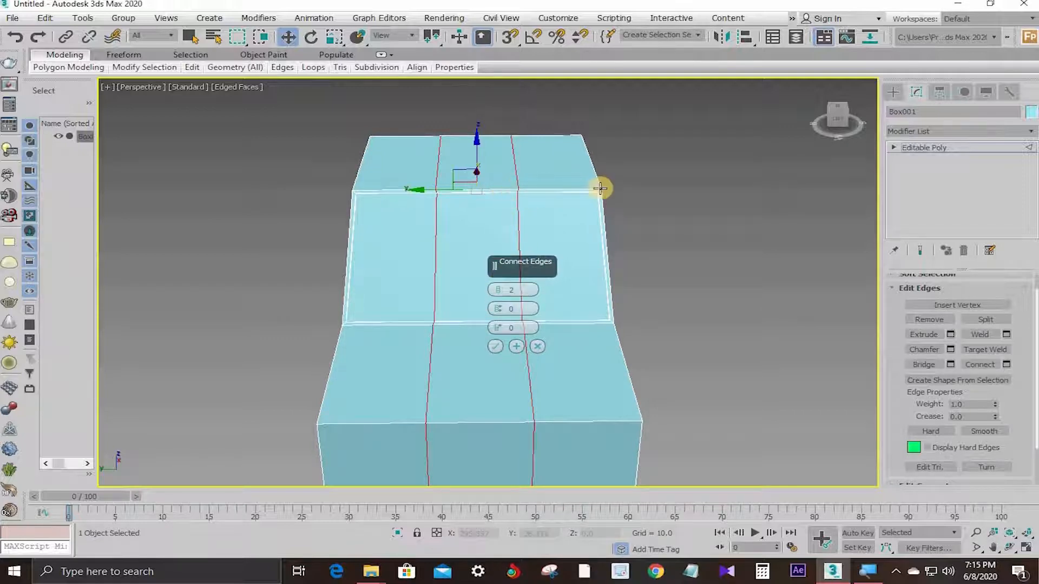
- Set the Connect Edges pinch to 99 and apply the two lengthwise loops near the sides of the car body
scroll(595, 200, "up", 4)
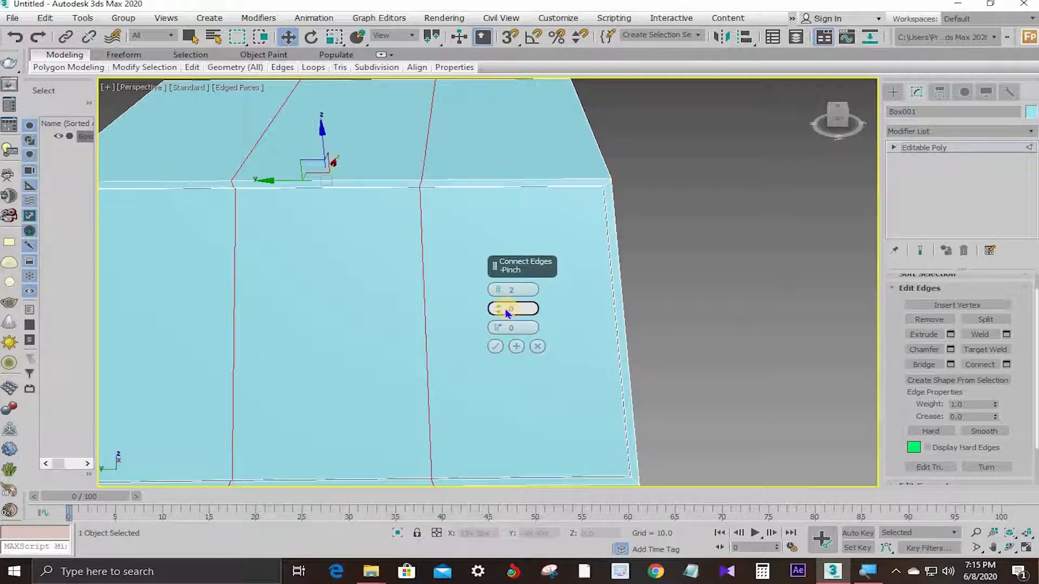
left_click_drag(496, 285, 562, 52)
scroll(605, 167, "up", 4)
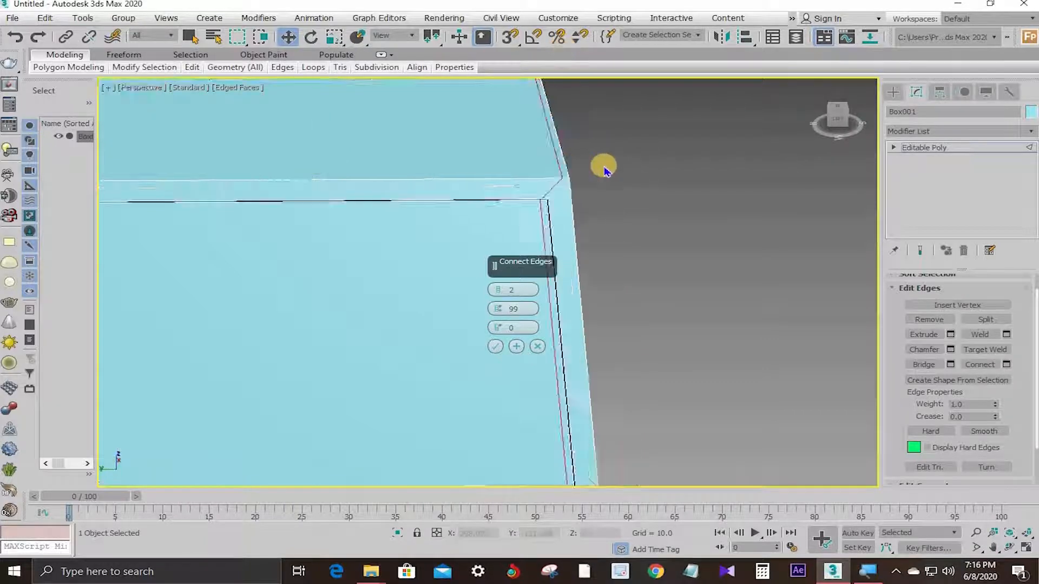
scroll(594, 176, "down", 3)
scroll(528, 174, "up", 1)
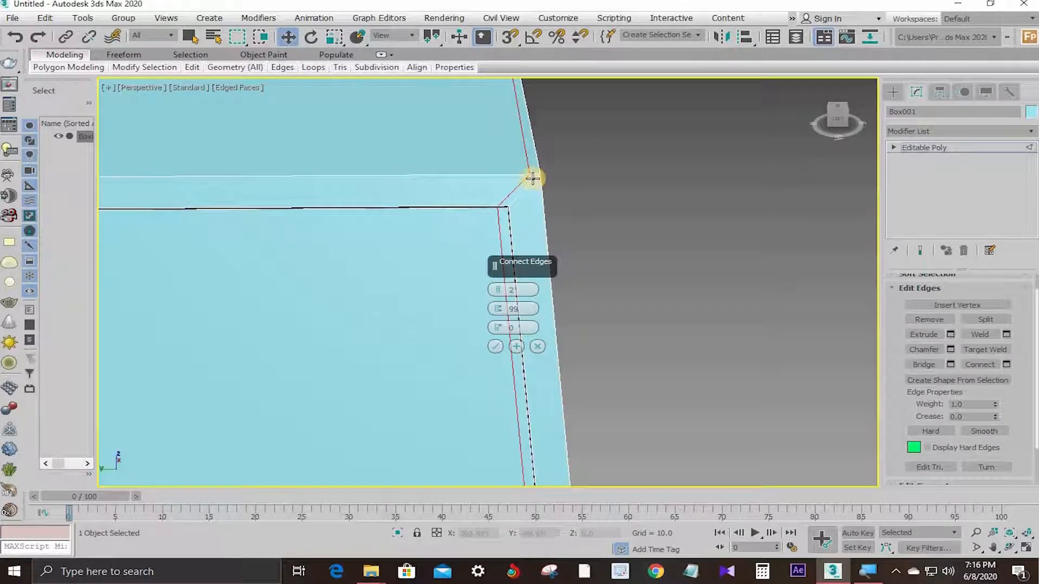
scroll(532, 178, "down", 4)
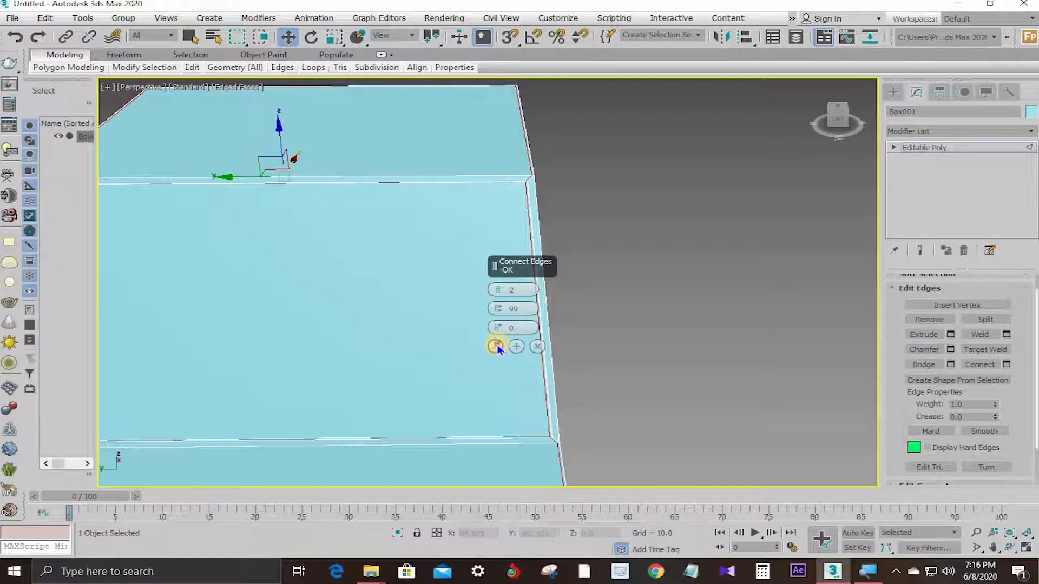
left_click(496, 347)
- Select the roof's side edge above the side window and extend the selection to its full ring of lengthwise edges
scroll(543, 290, "down", 4)
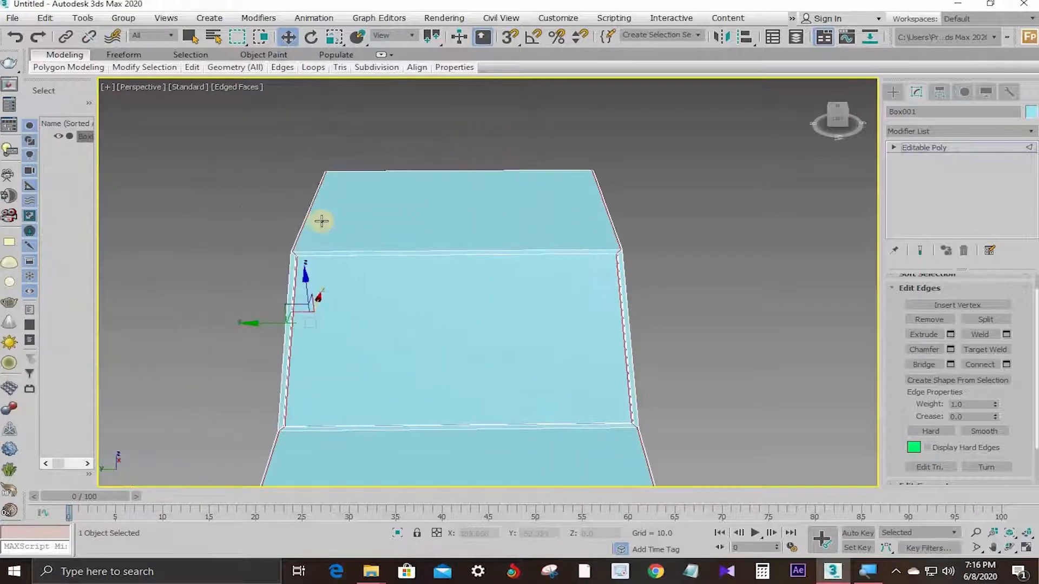
left_click(322, 215)
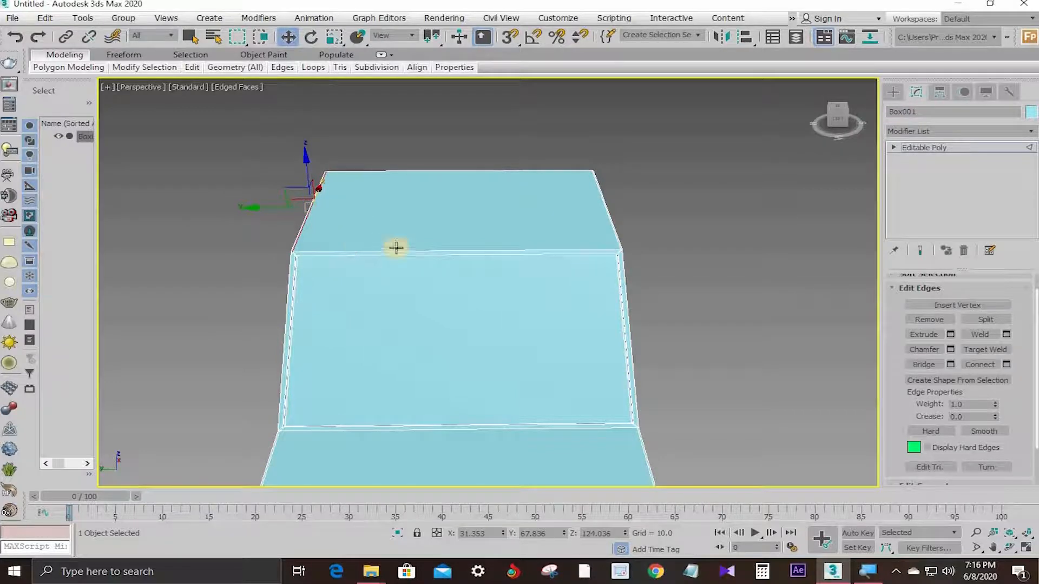
mouse_move(496, 247)
middle_mouse_down("alt")
mouse_move(566, 250)
mouse_move(513, 255)
middle_mouse_up("alt")
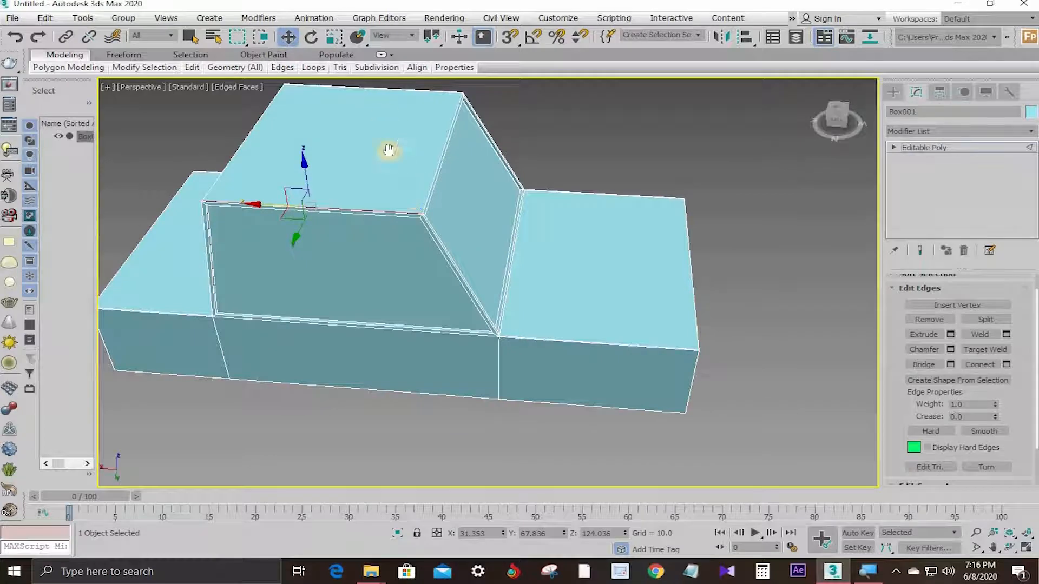
middle_click_drag(388, 150, 453, 213)
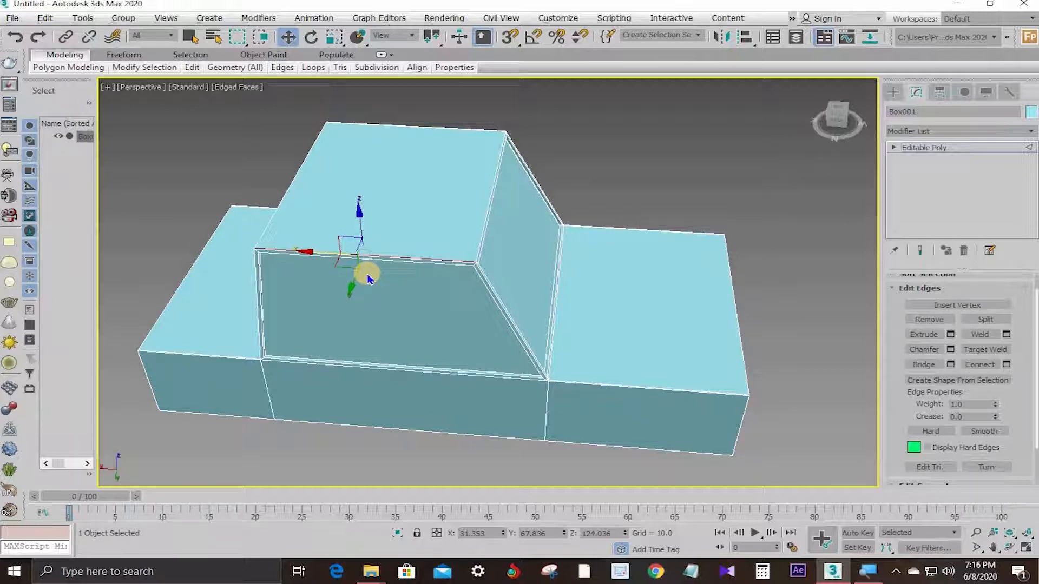
key("alt+r")
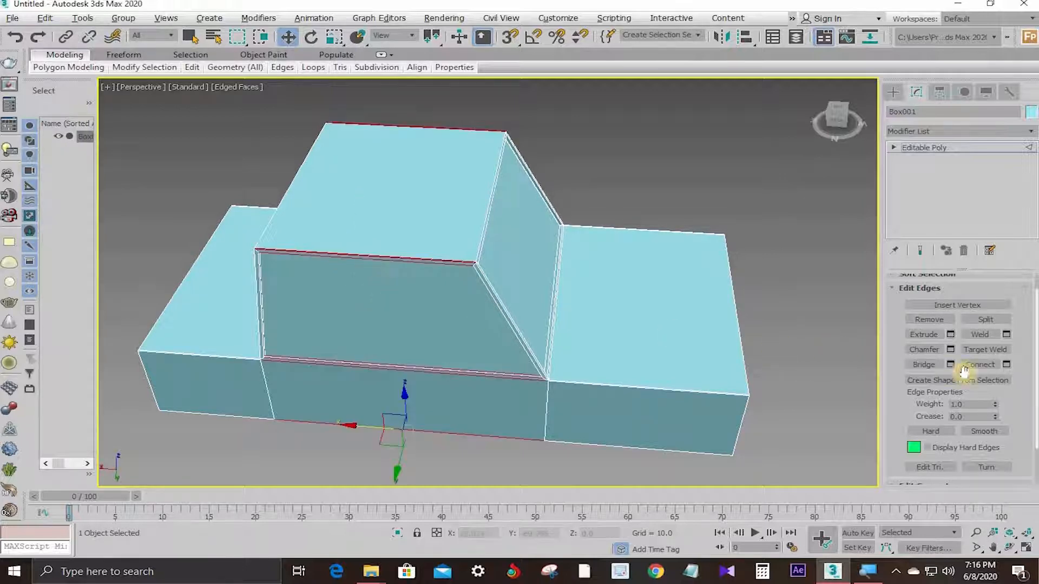
- Connect the ringed lengthwise edges of the cabin with 2 segments and a pinch of 99
left_click(1007, 365)
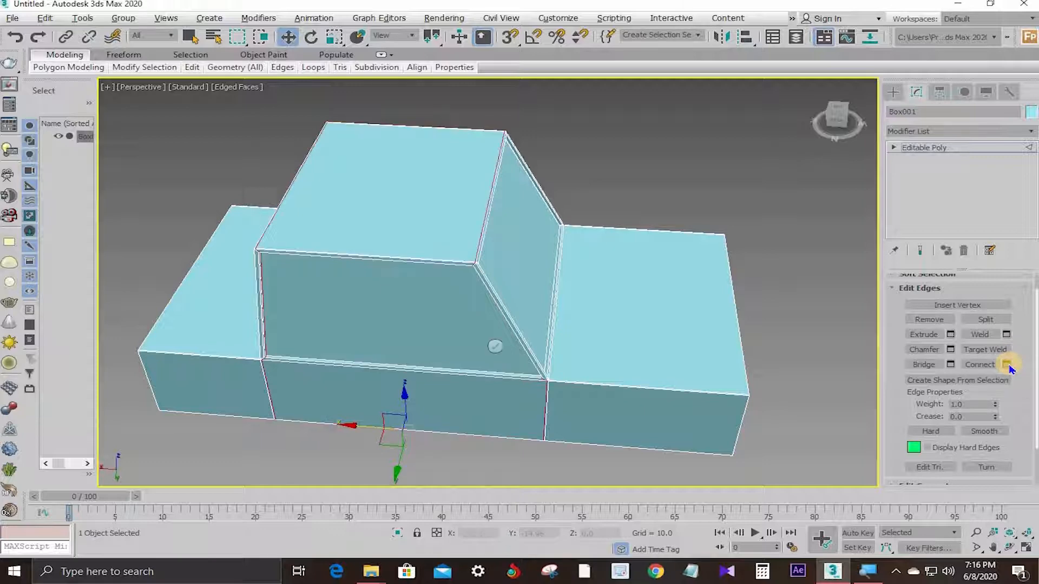
scroll(452, 238, "up", 5)
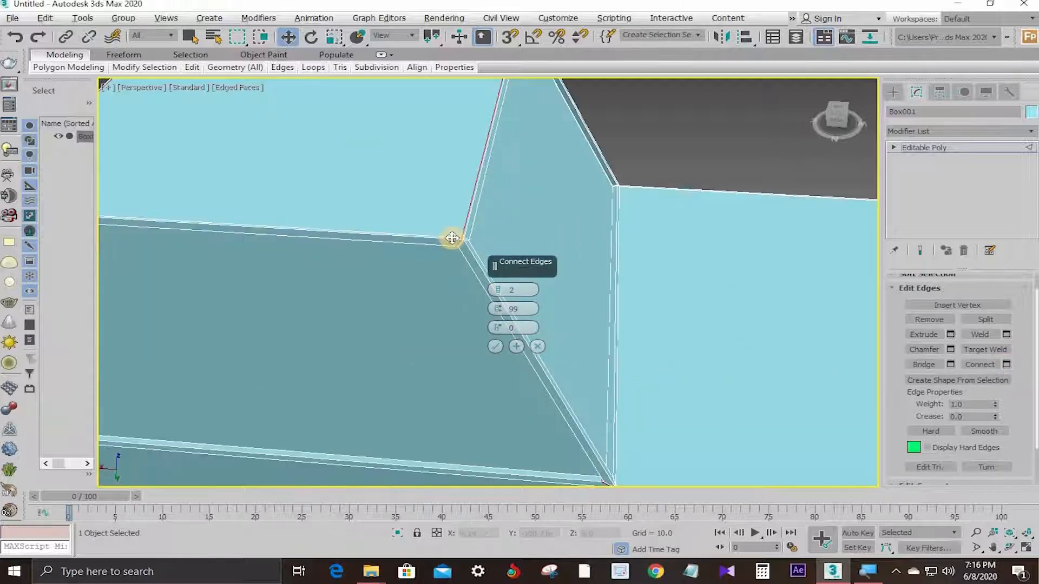
scroll(452, 238, "up", 2)
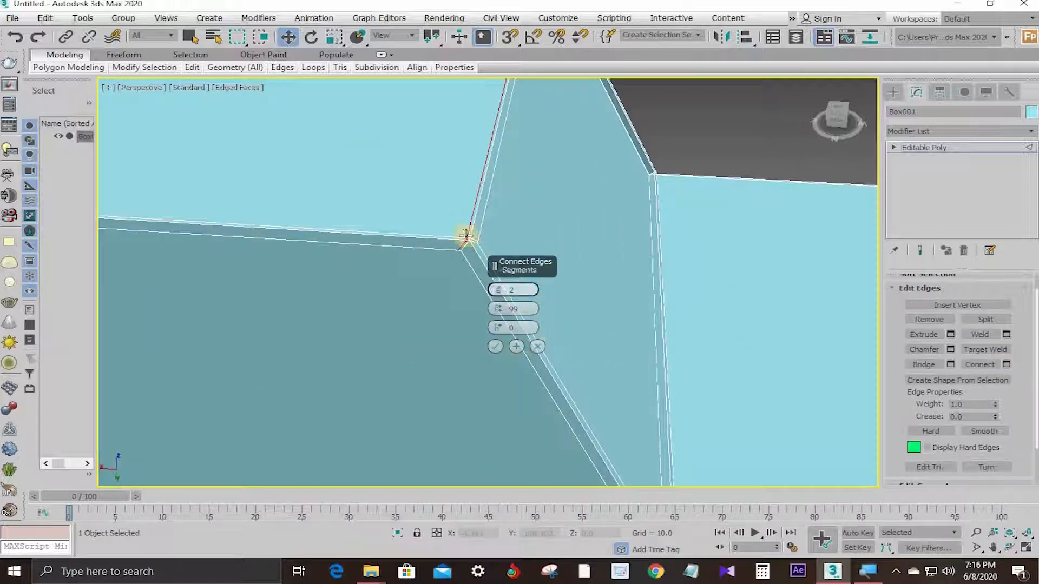
middle_click_drag(459, 265, 496, 282, "alt")
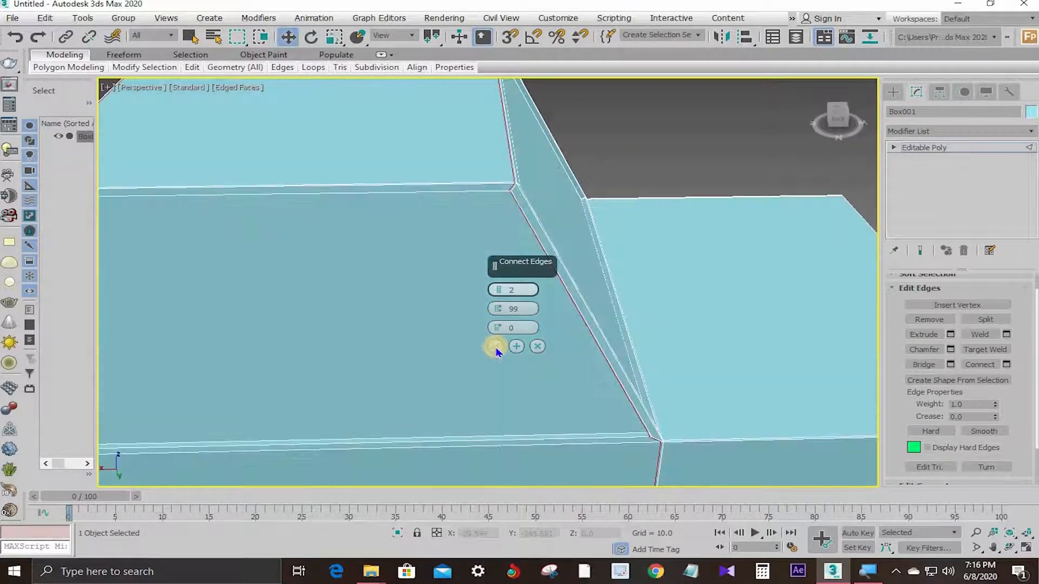
left_click(495, 347)
- Inspect the new edge loops around the rear window and the upper corner of its frame
scroll(490, 287, "down", 5)
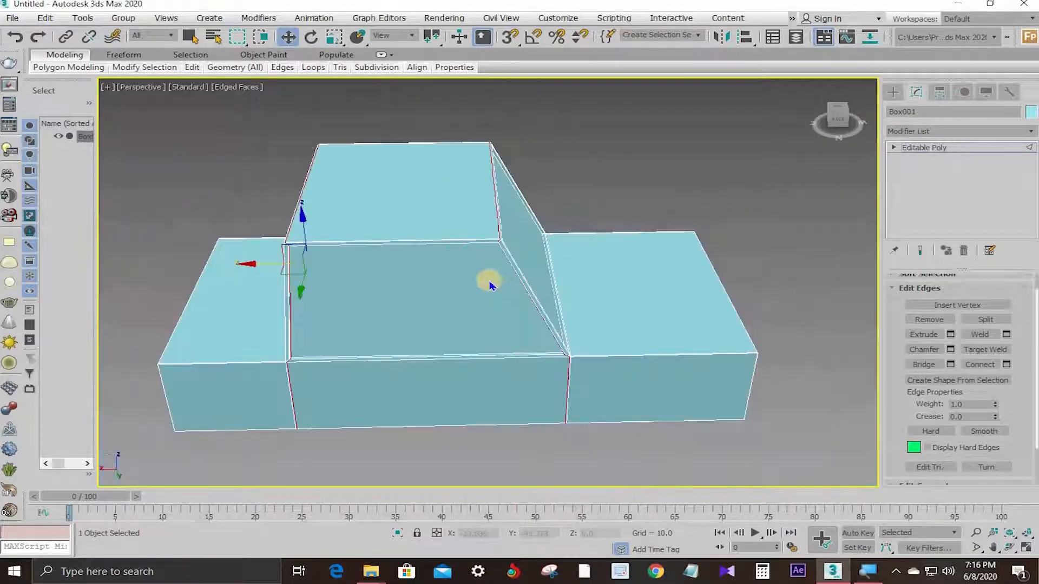
middle_click_drag(485, 280, 322, 224, "alt")
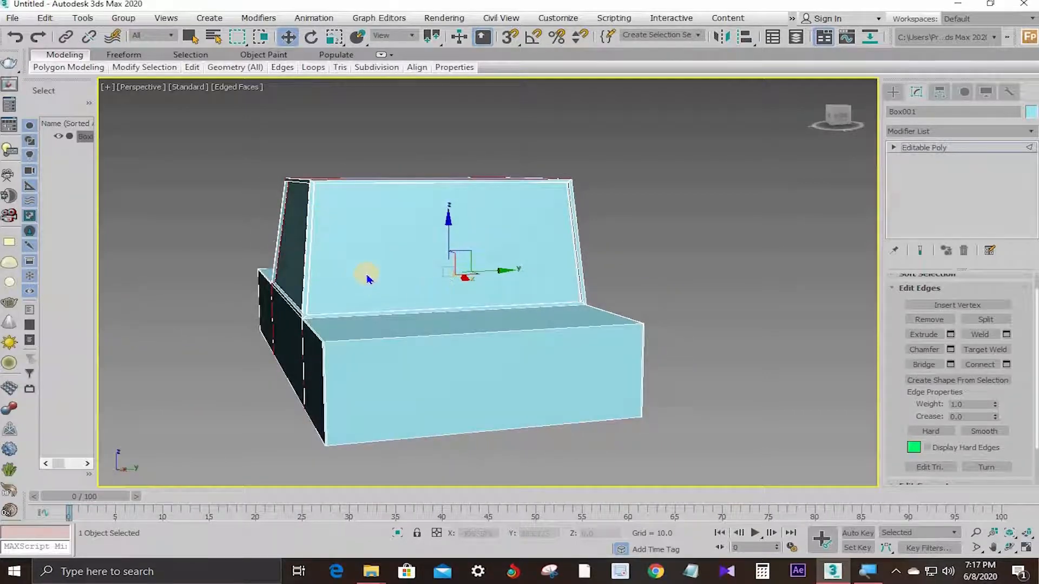
scroll(365, 223, "up", 2)
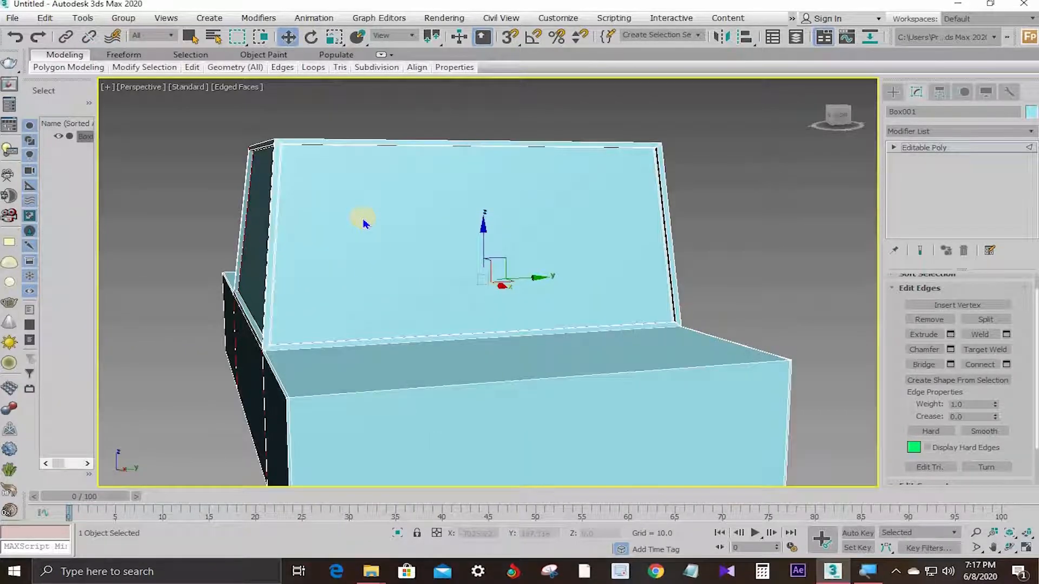
scroll(364, 223, "up", 2)
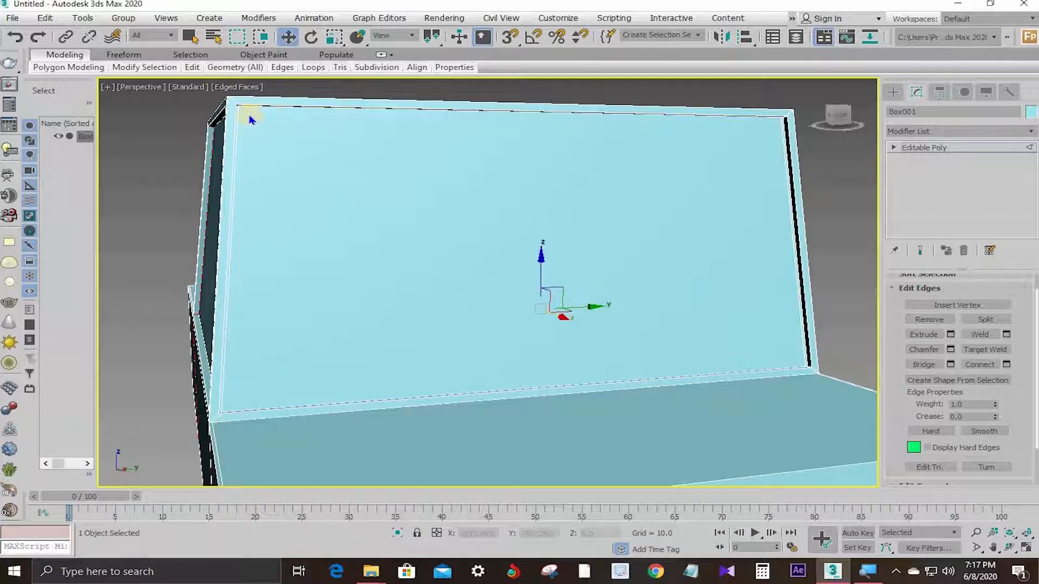
scroll(249, 116, "down", 2)
middle_click_drag(347, 162, 352, 193, "alt")
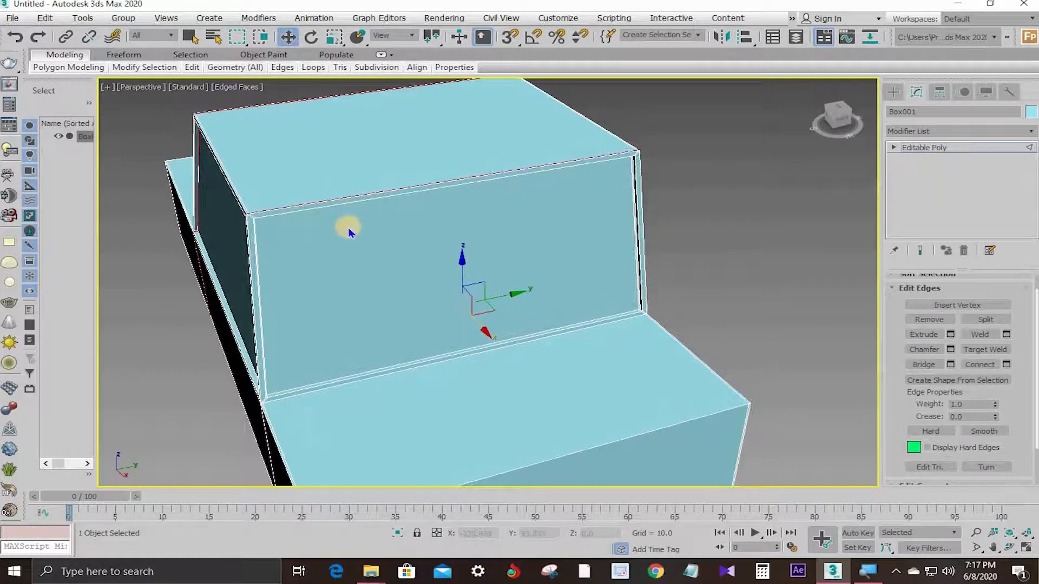
scroll(188, 229, "up", 6)
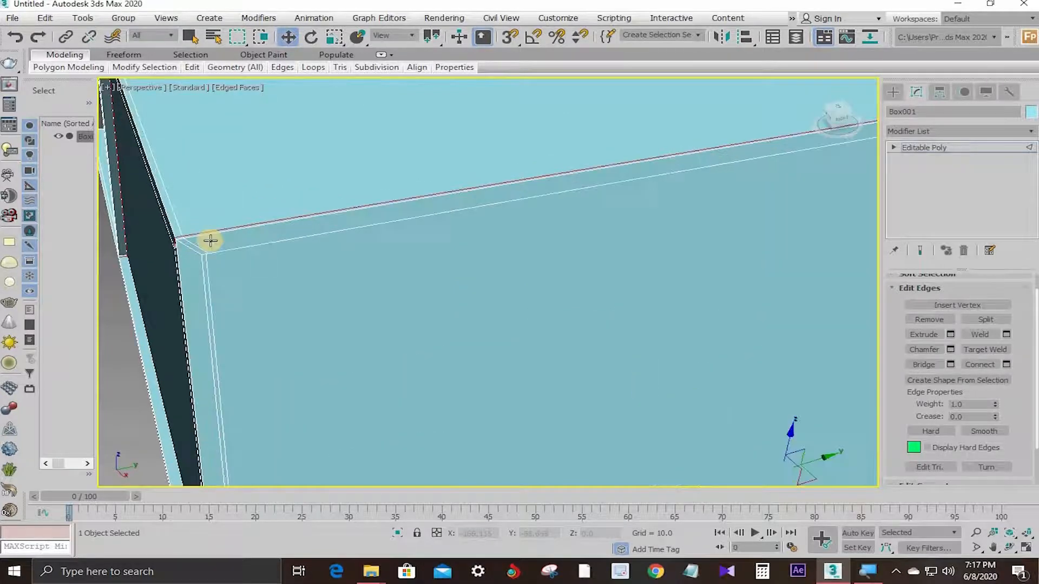
scroll(211, 240, "up", 3)
scroll(202, 220, "down", 8)
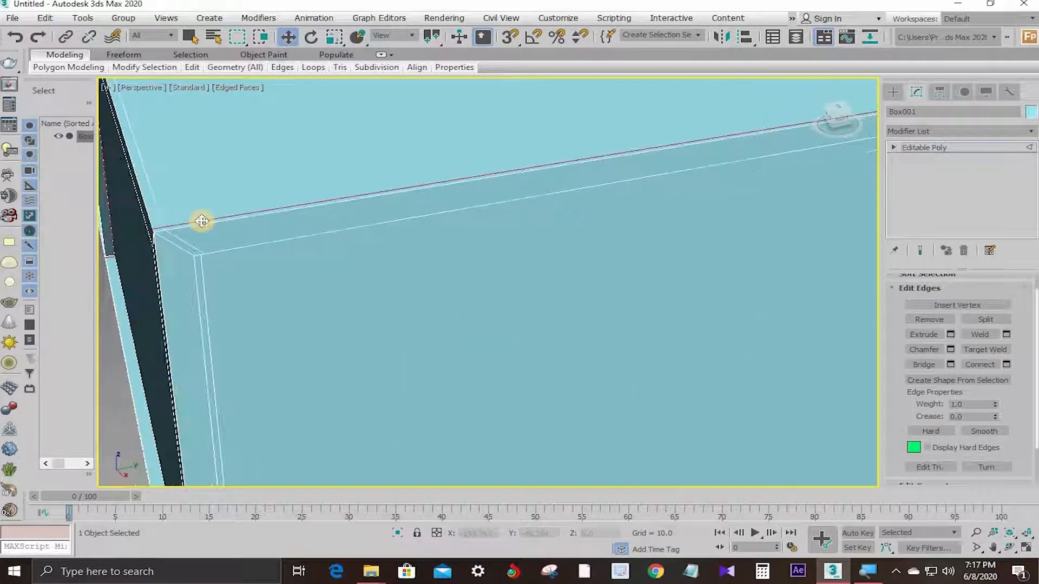
- Select the ring of upright edges from the cabin's rear corner and connect them with 2 segments and a pinch of 99
middle_click_drag(436, 194, 257, 223, "alt")
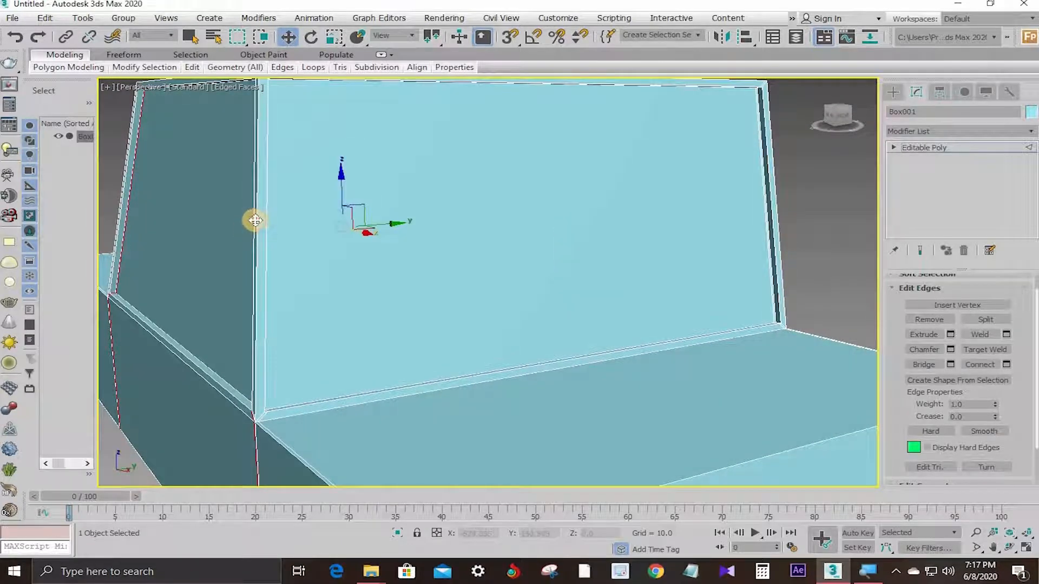
left_click(255, 220)
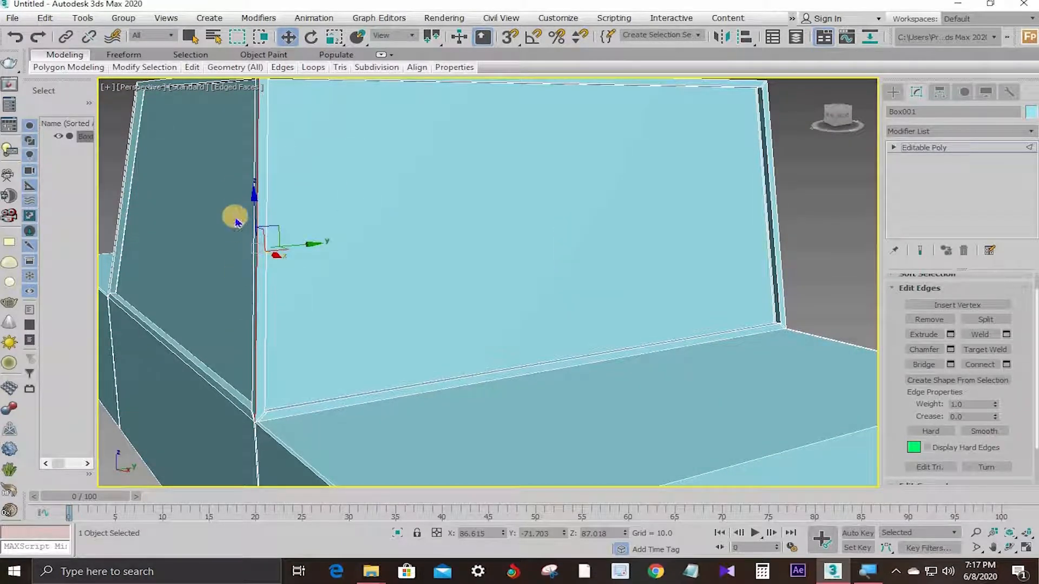
key("alt+r")
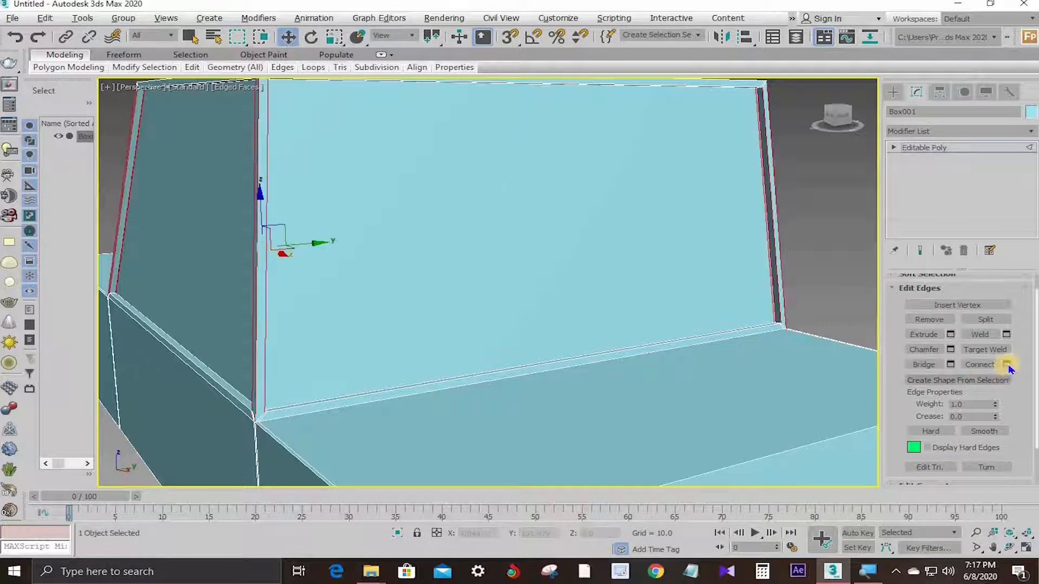
left_click(1007, 365)
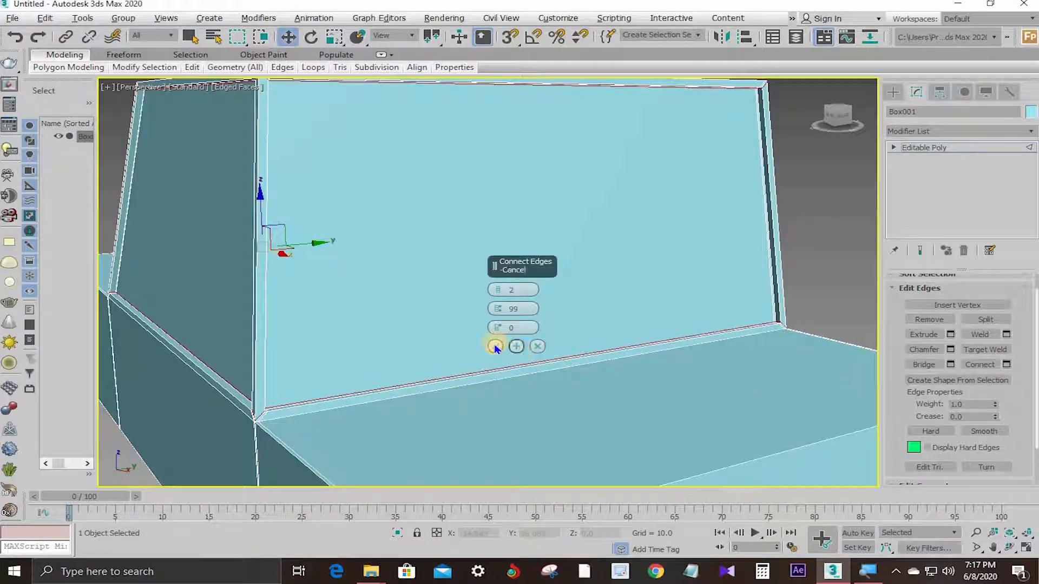
left_click(495, 347)
- Select the short depth edge inside the rear window recess at its upper corner
scroll(565, 249, "down", 3)
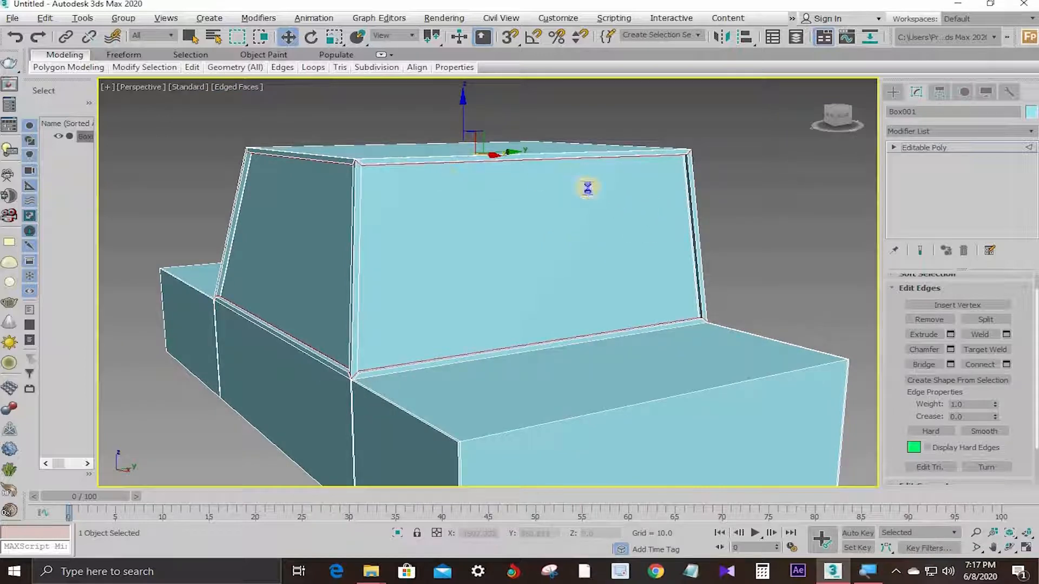
scroll(677, 154, "up", 6)
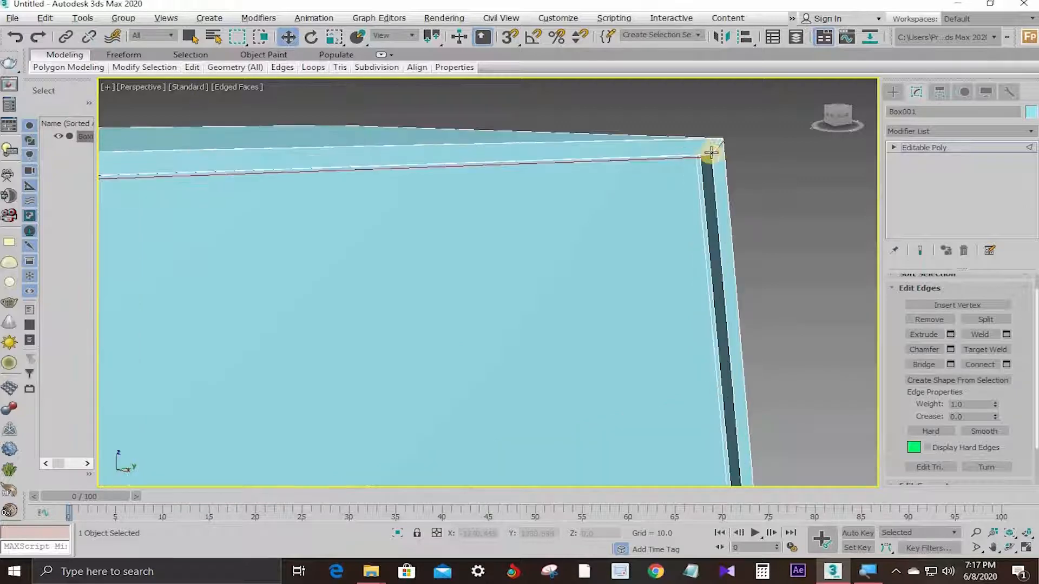
middle_click_drag(721, 165, 602, 201, "alt")
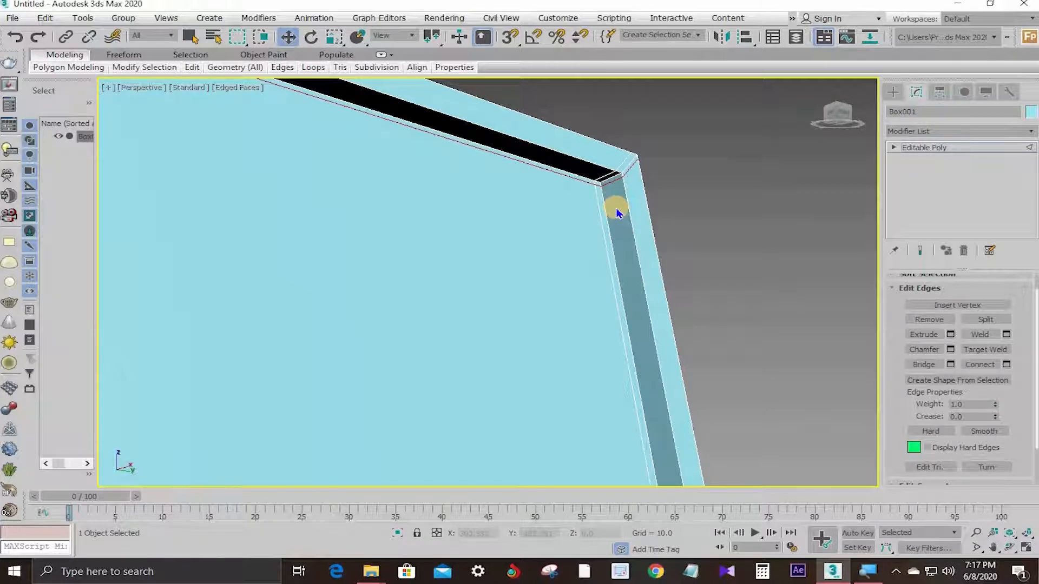
scroll(617, 211, "up", 2)
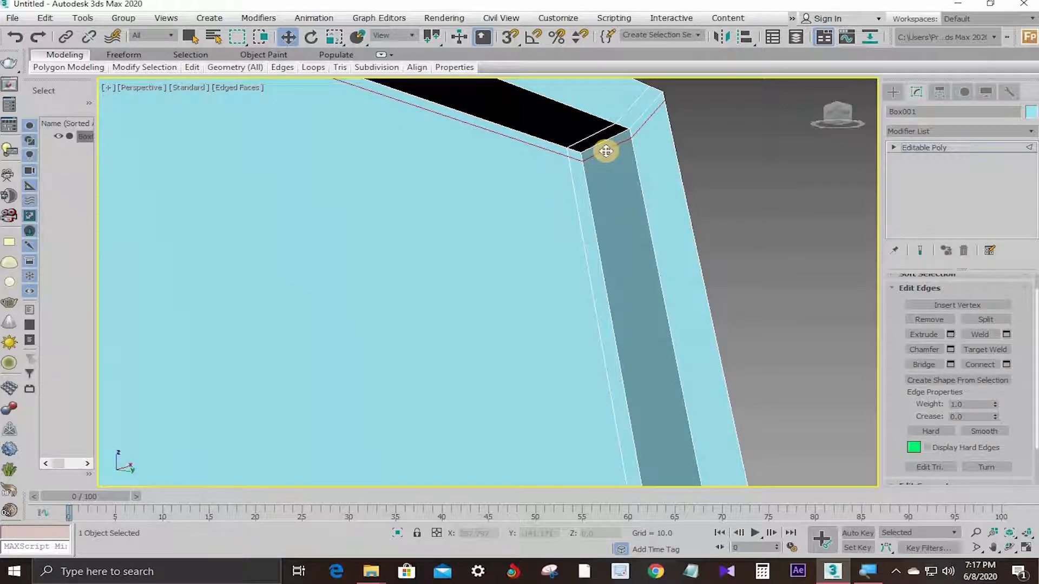
left_click(606, 151)
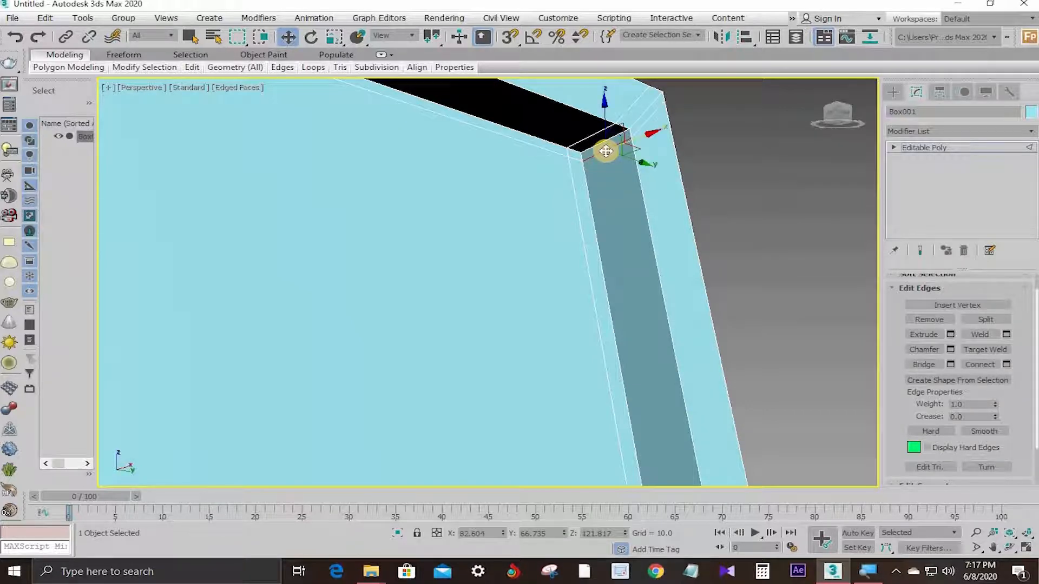
- Connect the ring of depth edges around the rear window recess with 2 segments and a pinch of 96
left_click(1006, 365)
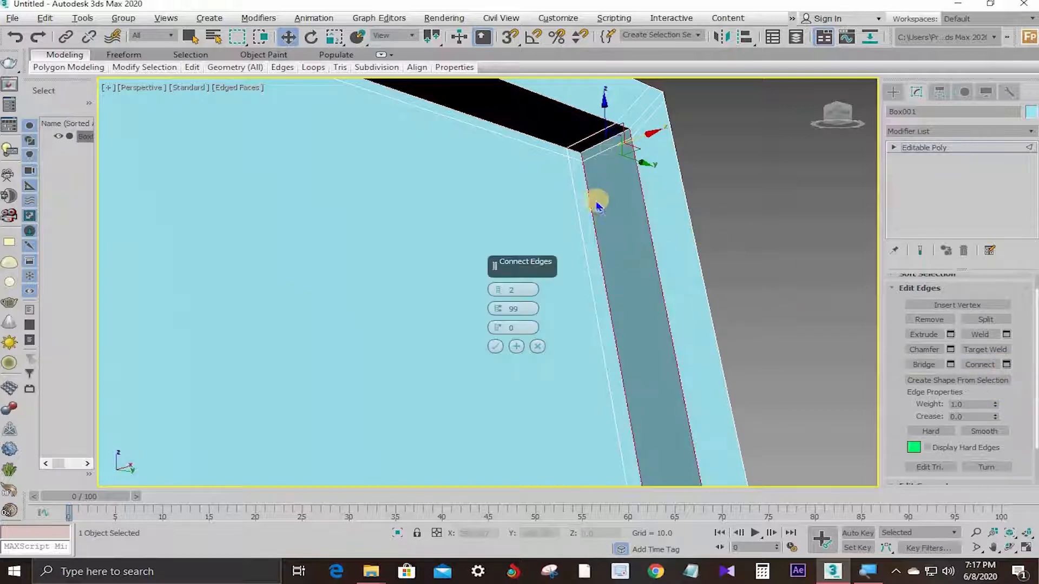
scroll(632, 139, "up", 6)
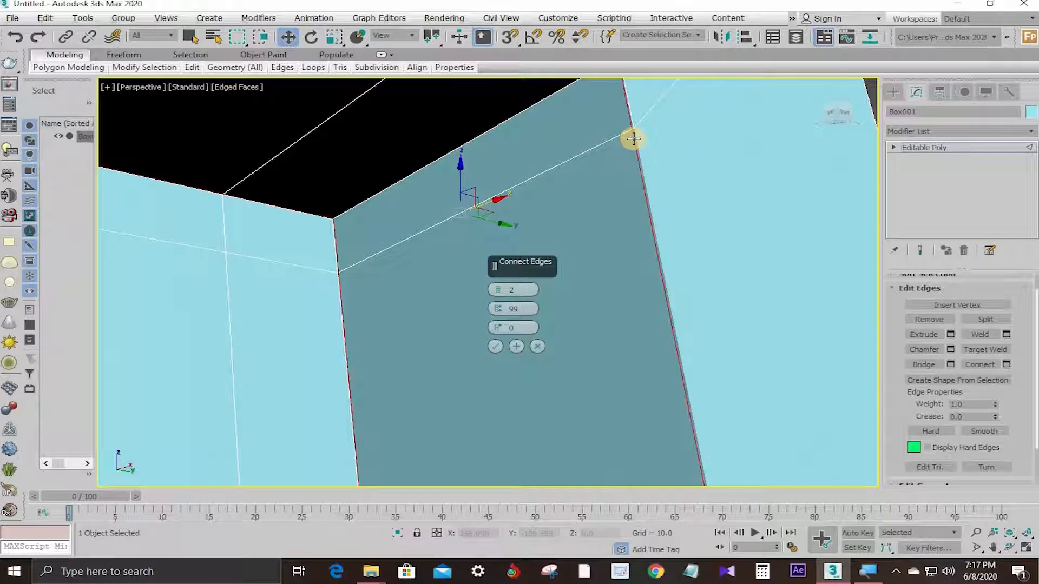
scroll(631, 140, "down", 2)
left_click(502, 313)
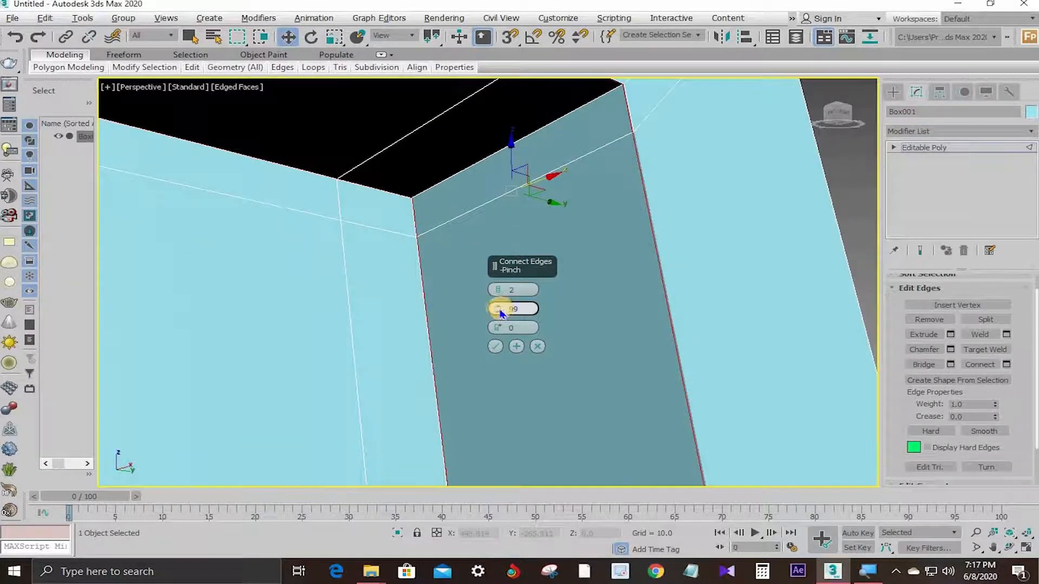
left_click(498, 309)
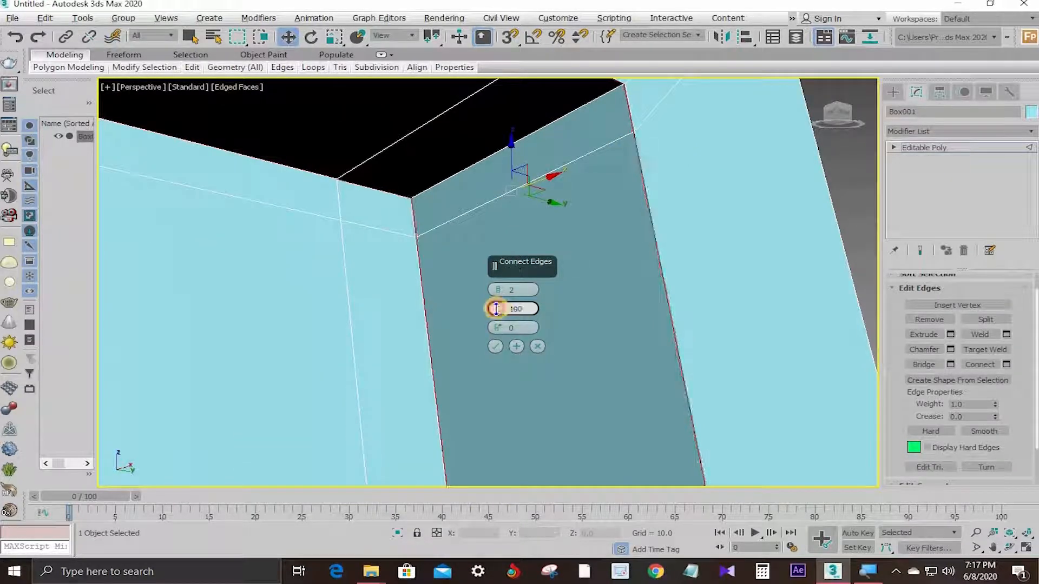
left_click_drag(496, 308, 495, 314)
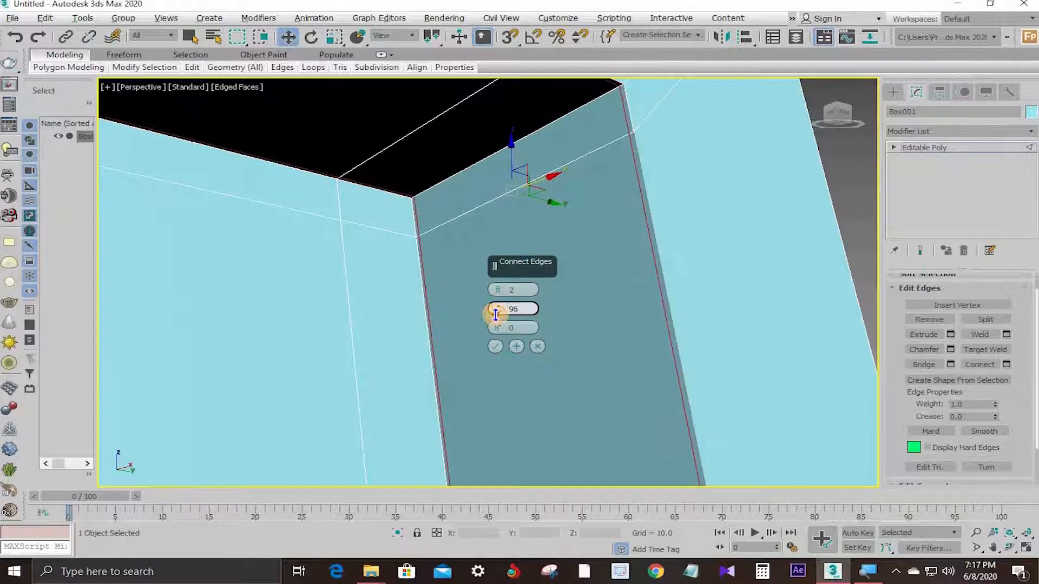
left_click(494, 347)
scroll(509, 258, "down", 3)
scroll(510, 258, "down", 8)
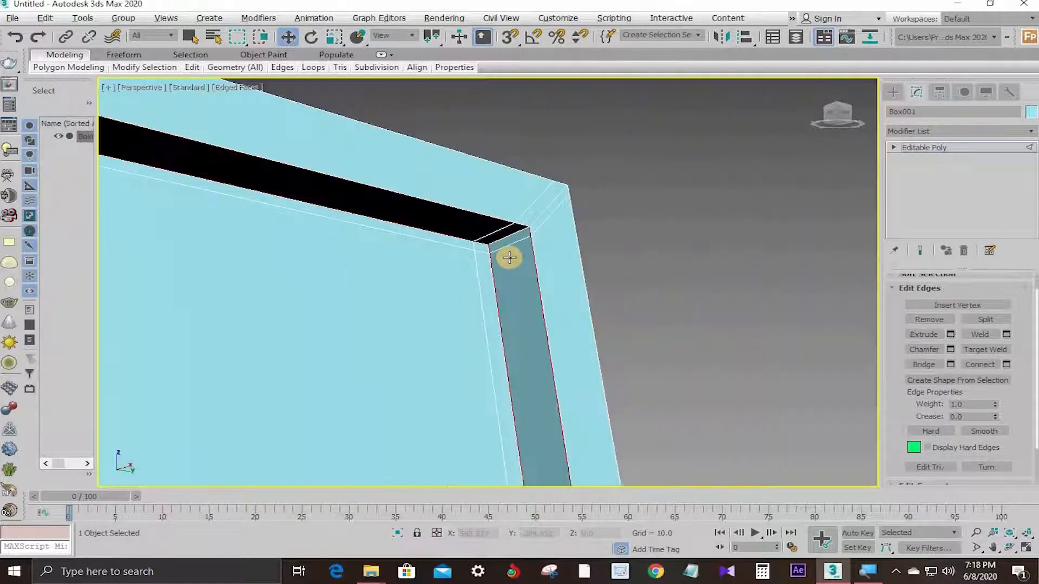
- Connect the ring of depth edges around the near side window recess with 2 segments and a pinch of 96
middle_click_drag(463, 260, 512, 262, "alt")
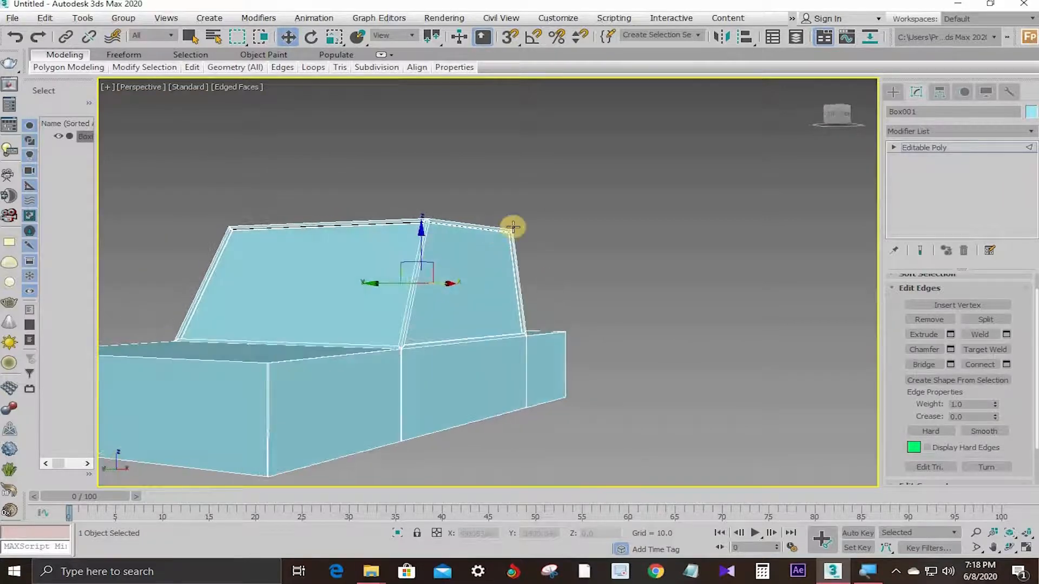
scroll(501, 244, "up", 8)
left_click(516, 219)
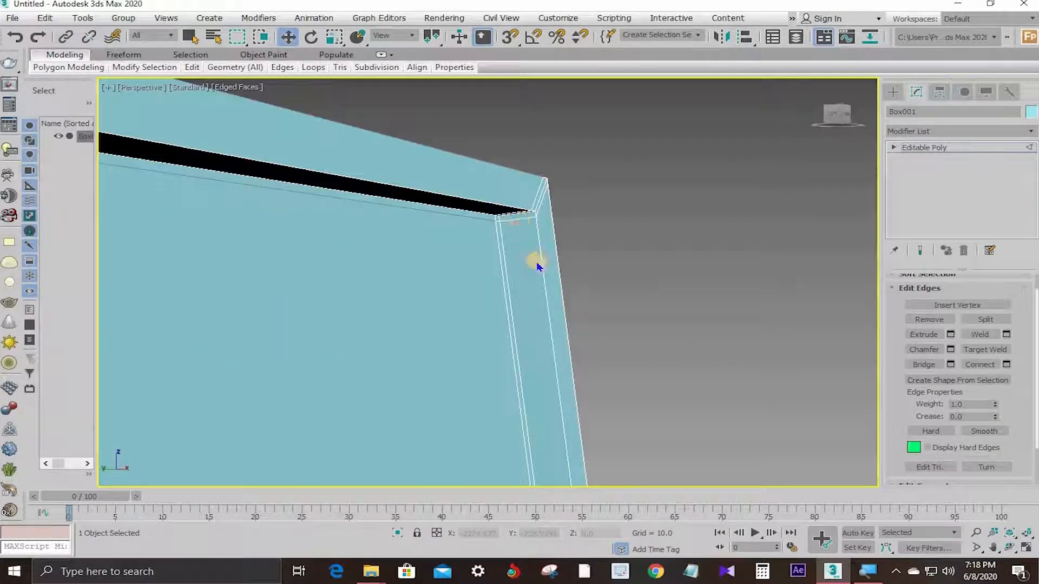
key("alt+r")
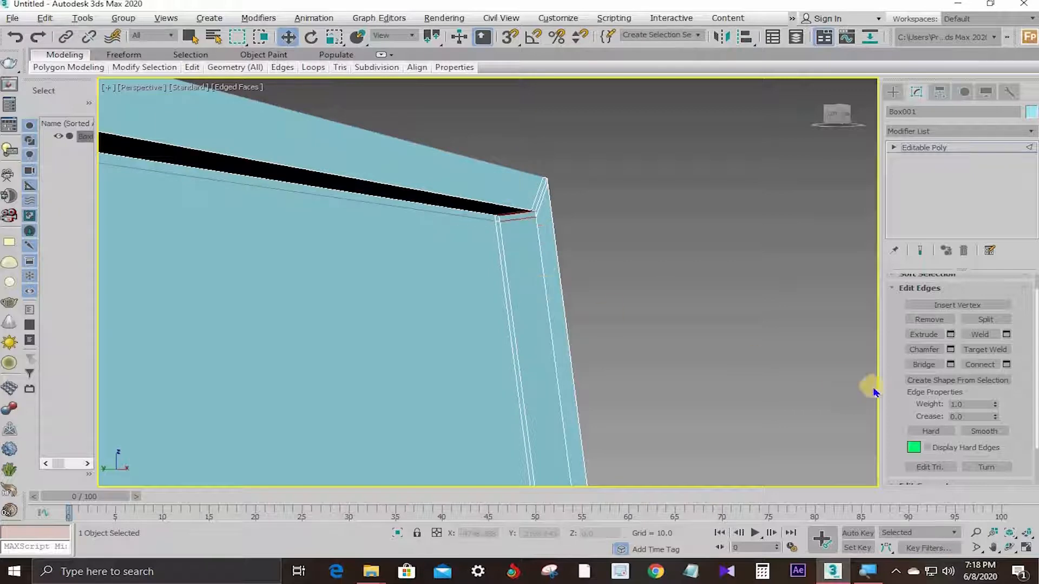
left_click(1006, 364)
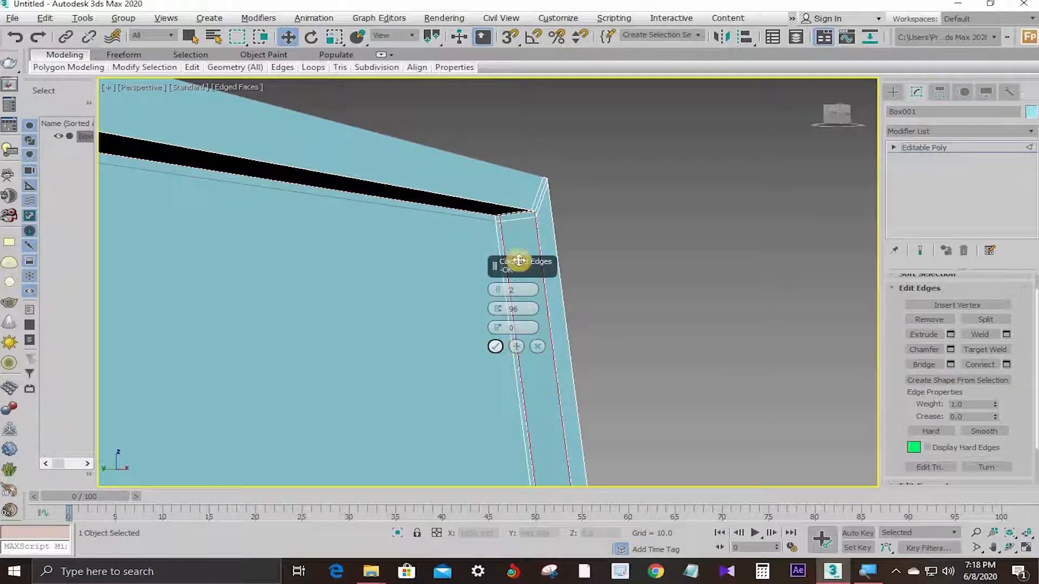
scroll(526, 238, "up", 4)
scroll(526, 237, "up", 3)
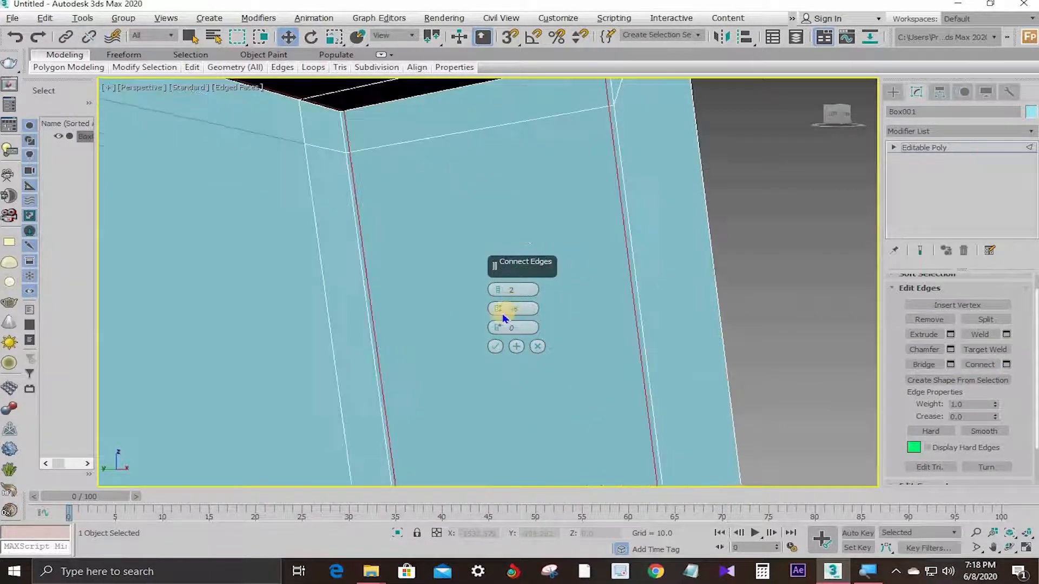
left_click(494, 348)
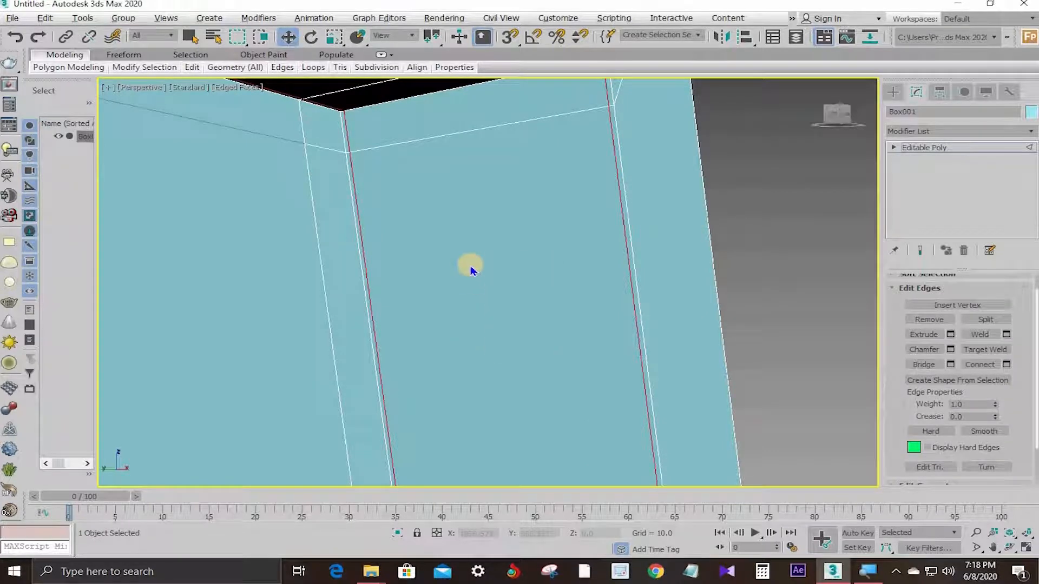
- Connect the ring of depth edges around the front windscreen recess with 2 segments and a pinch of 96
scroll(470, 266, "down", 5)
scroll(470, 265, "down", 3)
middle_click_drag(390, 283, 656, 253, "alt")
scroll(657, 252, "down", 4)
middle_click_drag(552, 309, 756, 195, "alt")
scroll(756, 195, "up", 6)
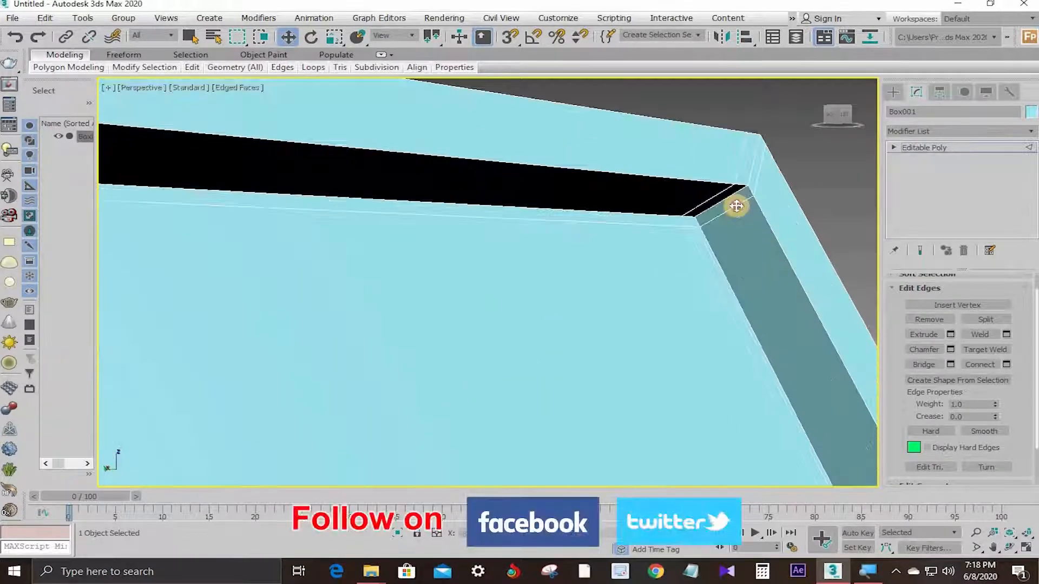
left_click(738, 214)
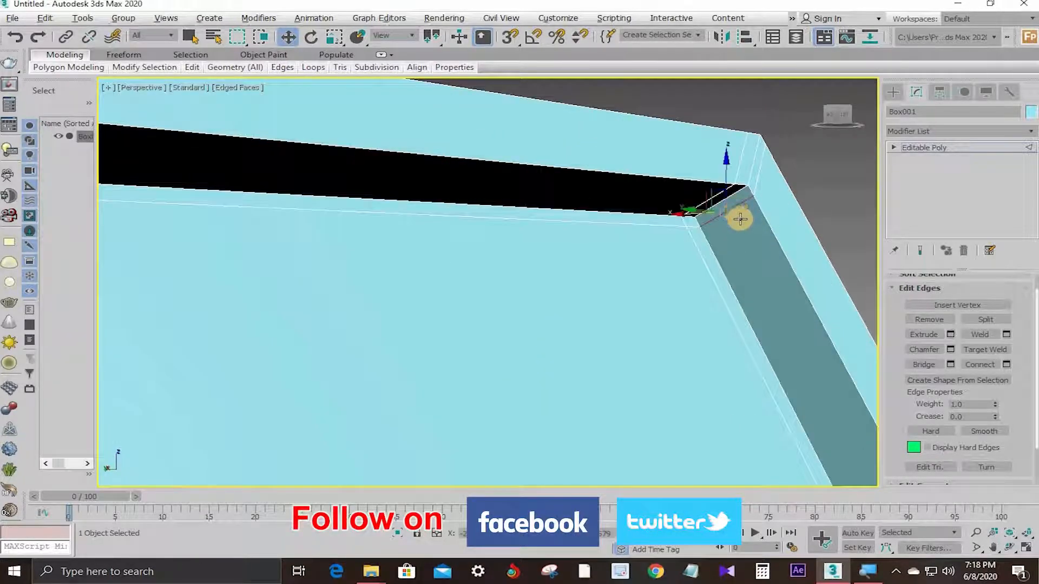
left_click(1006, 365)
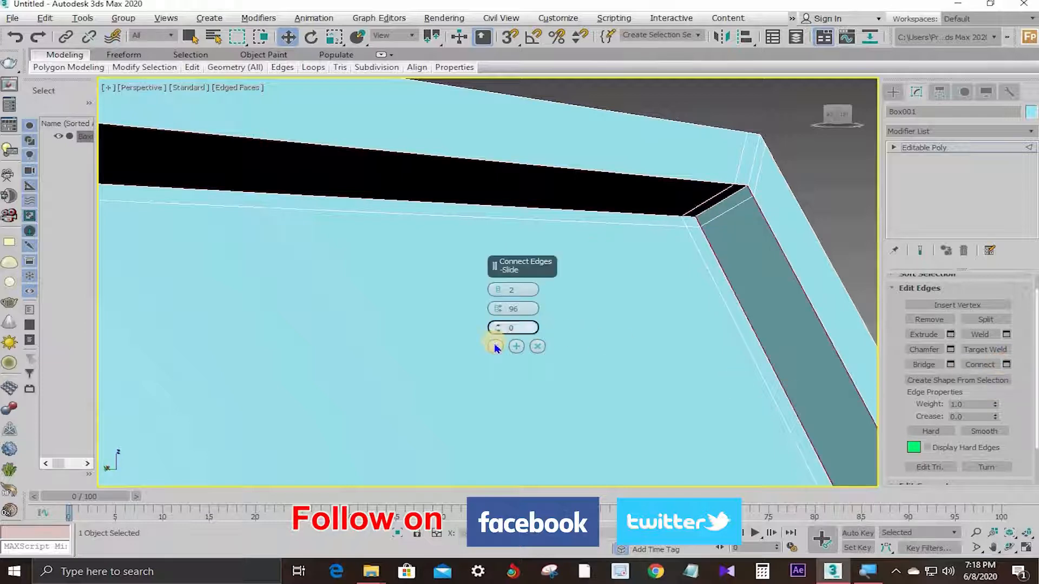
- Connect the ring of depth edges around the opposite side window's recess, reusing the same Connect settings
scroll(566, 284, "down", 8)
middle_click_drag(466, 325, 589, 297)
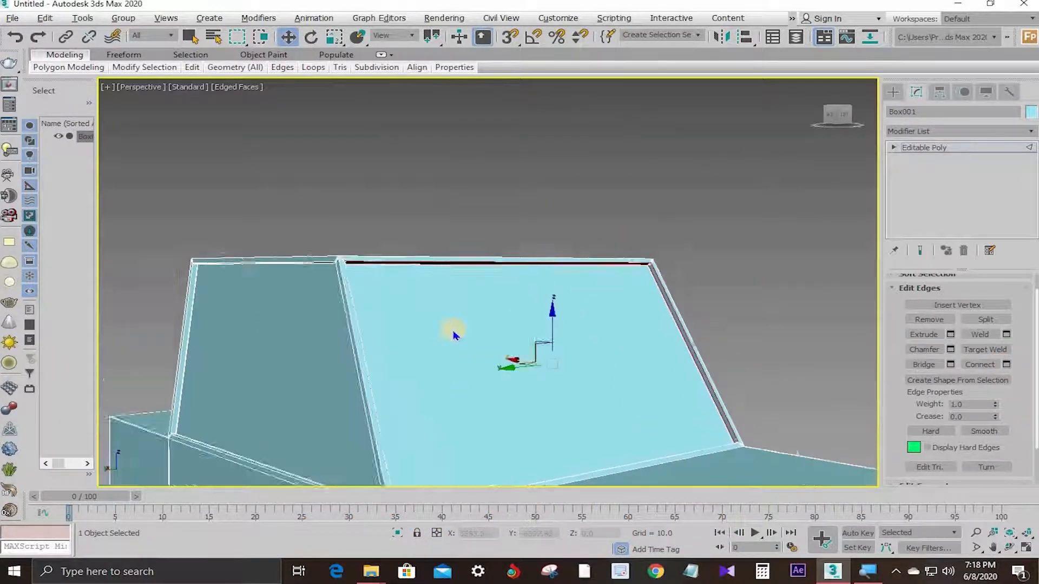
scroll(522, 309, "up", 2)
scroll(700, 231, "up", 3)
scroll(756, 214, "up", 3)
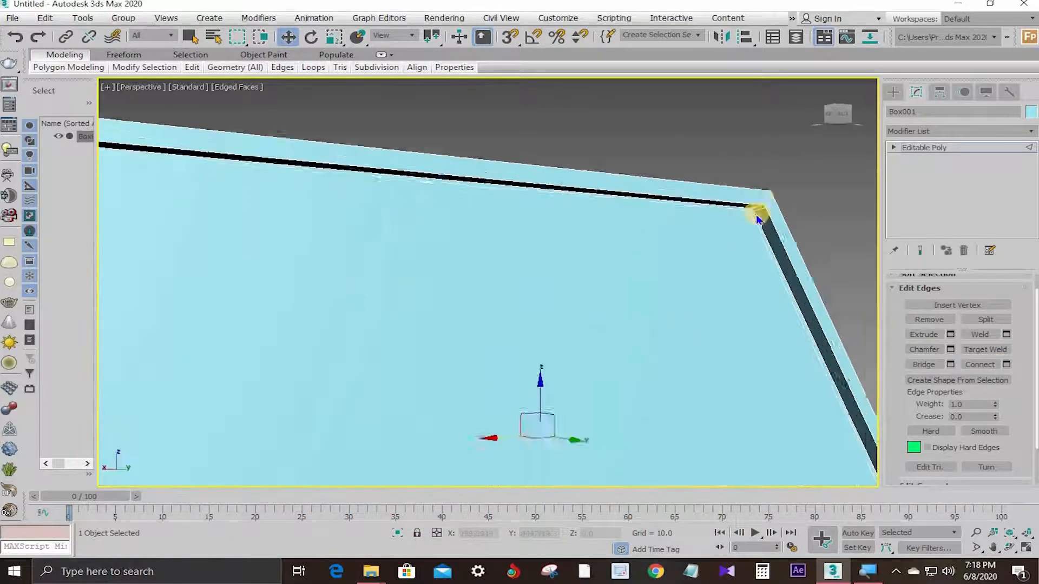
scroll(846, 168, "up", 3)
scroll(846, 166, "up", 2)
left_click_drag(846, 166, 842, 212)
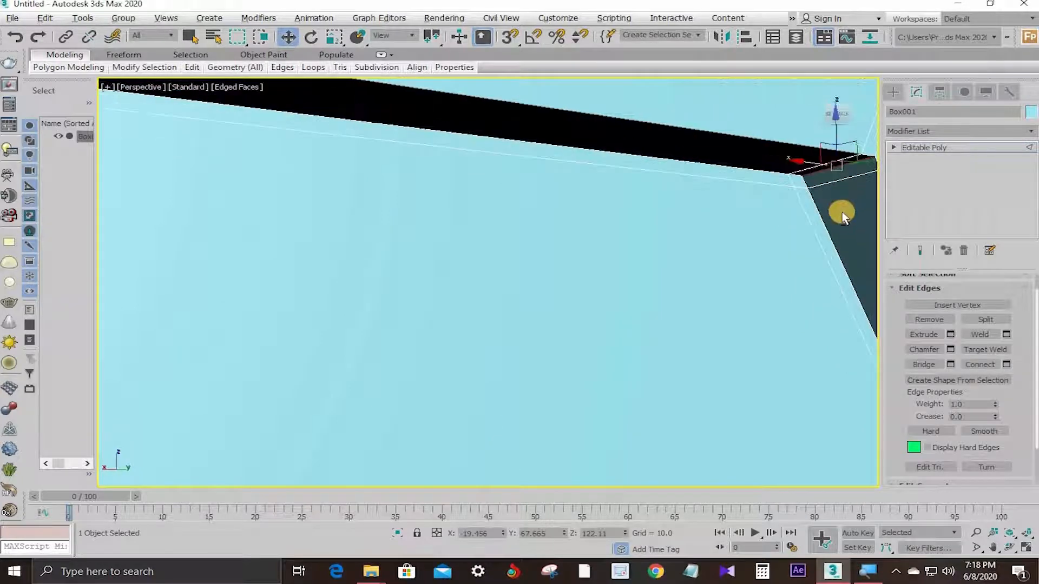
left_click(1004, 366)
left_click(1006, 364)
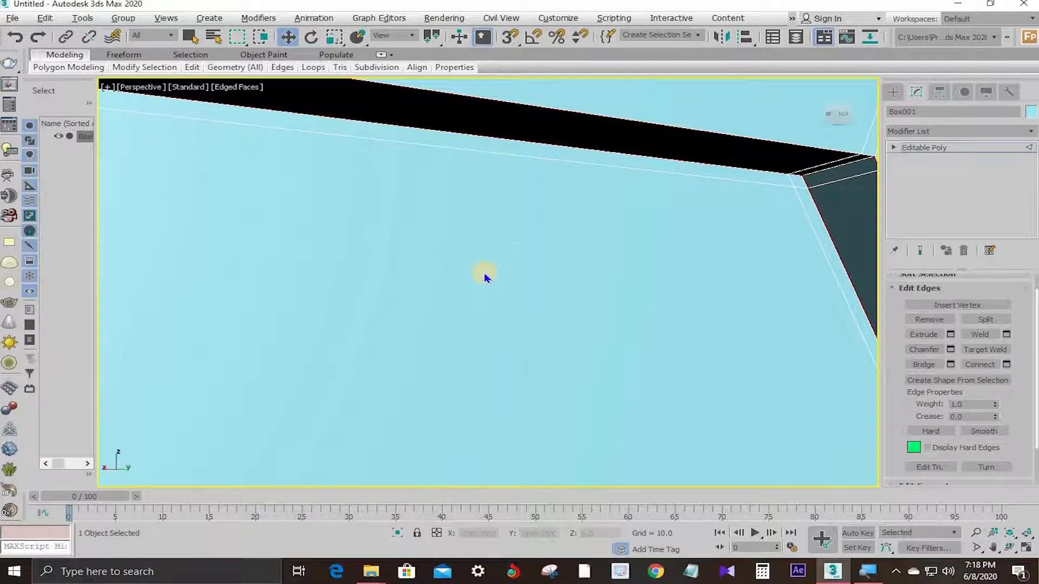
- Examine the car body and its window frames from the side and the front
scroll(485, 274, "down", 8)
scroll(736, 188, "down", 10)
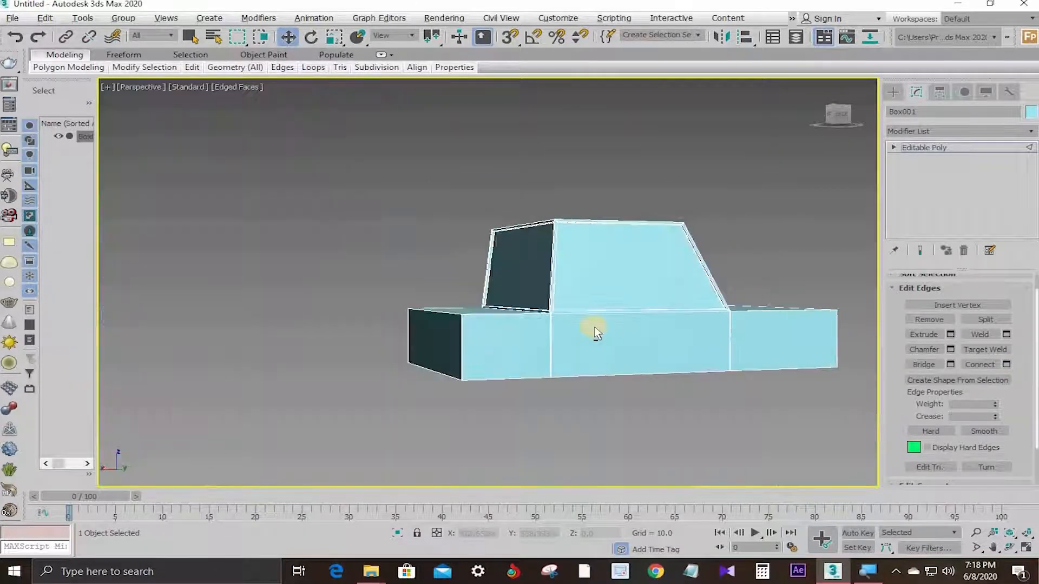
middle_click_drag(595, 332, 656, 336, "alt")
scroll(657, 340, "up", 3)
scroll(729, 316, "down", 5)
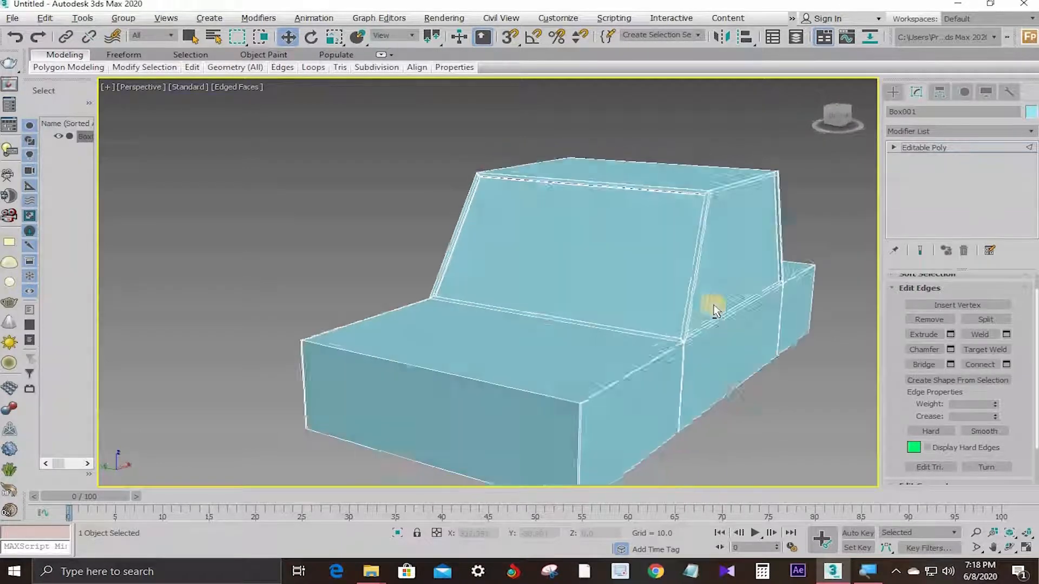
middle_click_drag(712, 304, 632, 330, "alt")
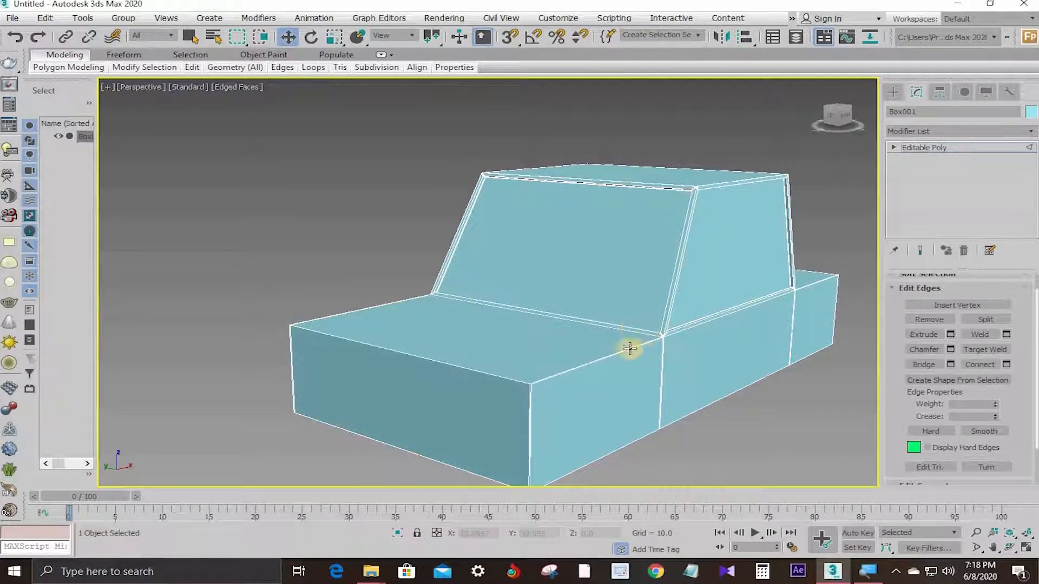
scroll(619, 344, "up", 2)
scroll(619, 345, "down", 2)
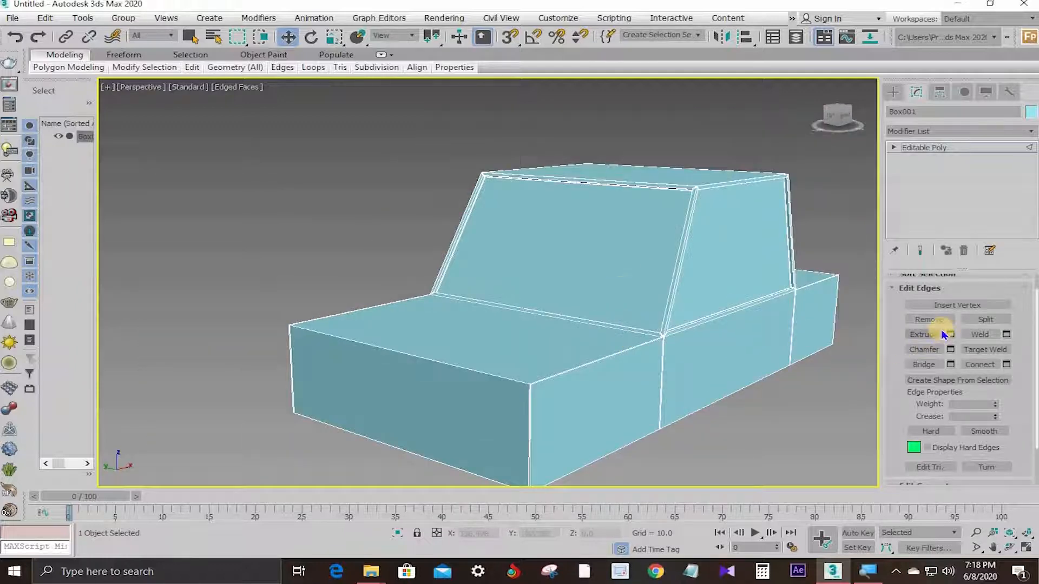
- Leave edge editing, turn on NURMS smoothing for the car body and check the rounded shape from several angles
scroll(945, 335, "up", 1)
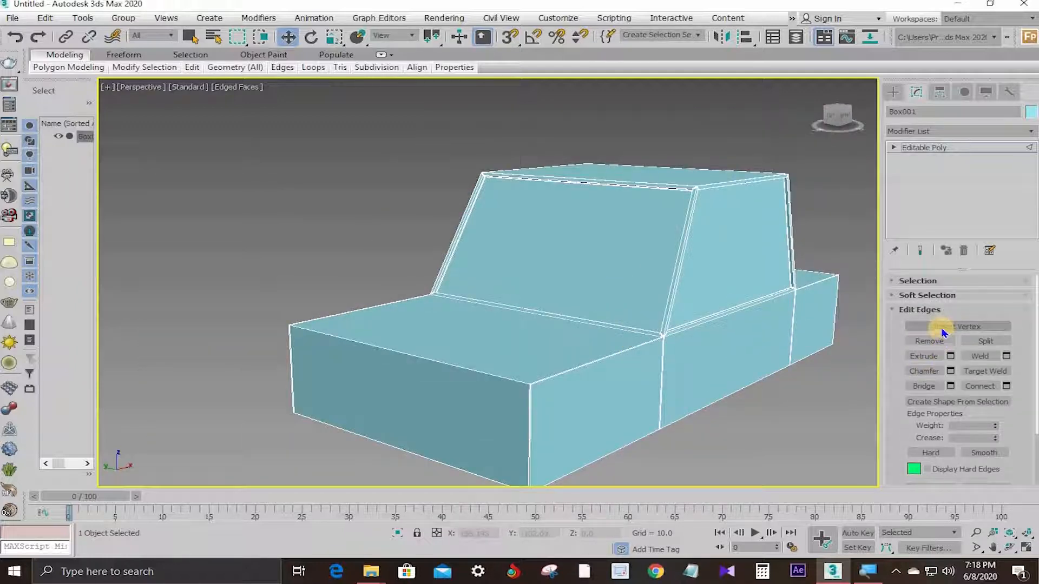
left_click(930, 281)
left_click(939, 297)
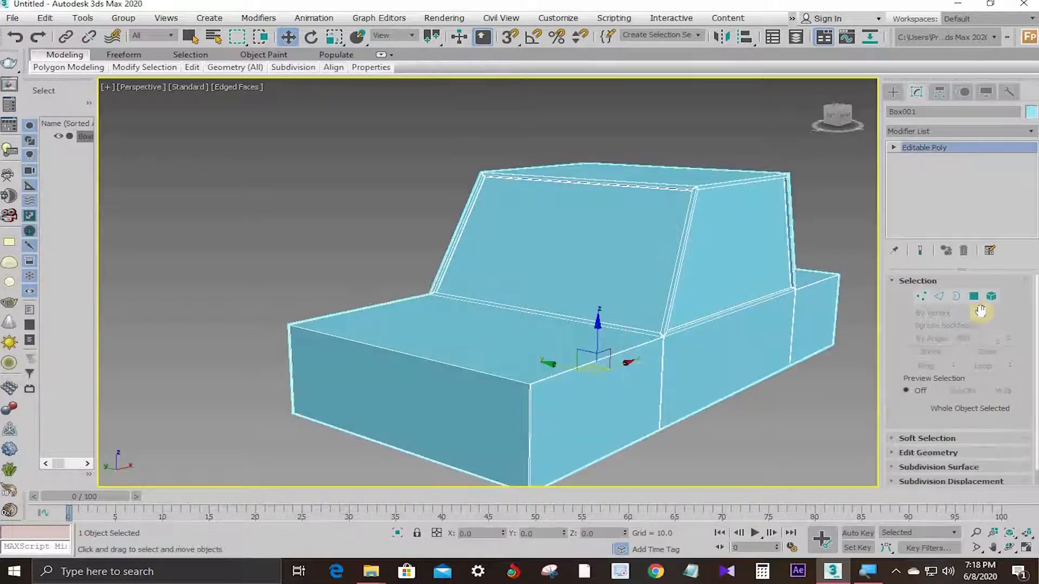
left_click(941, 305)
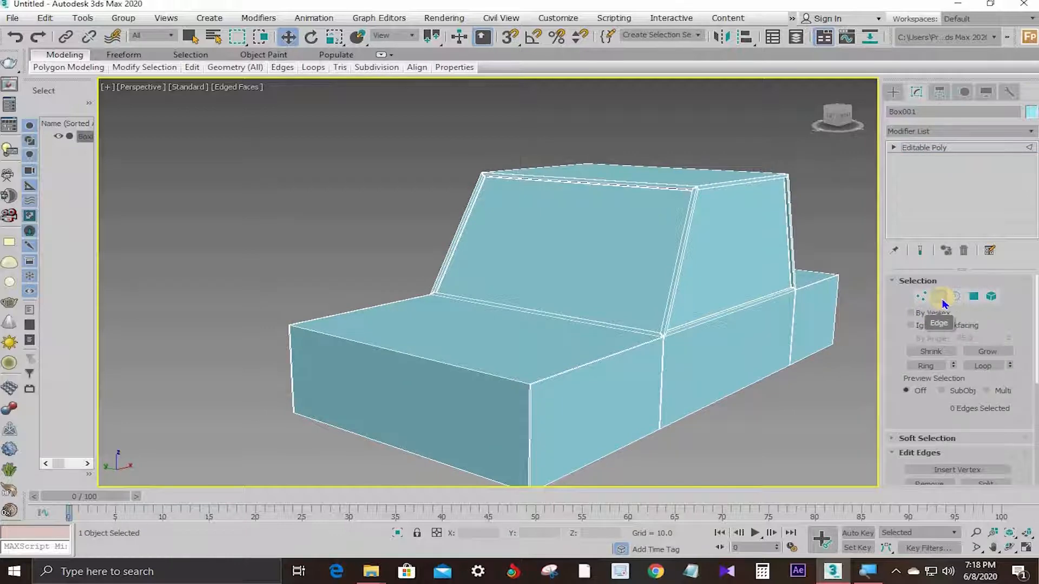
left_click(941, 304)
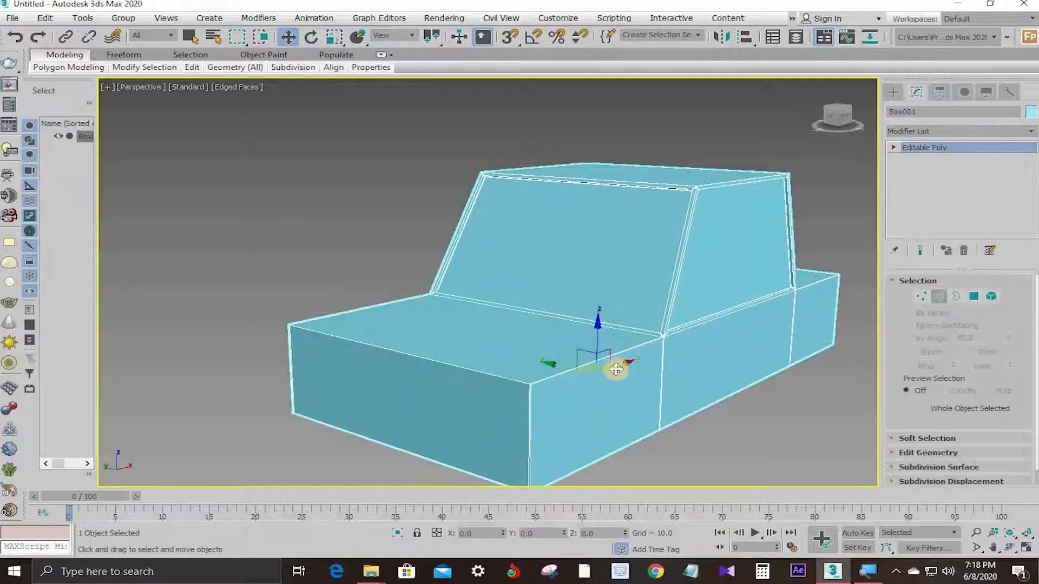
right_click(595, 367)
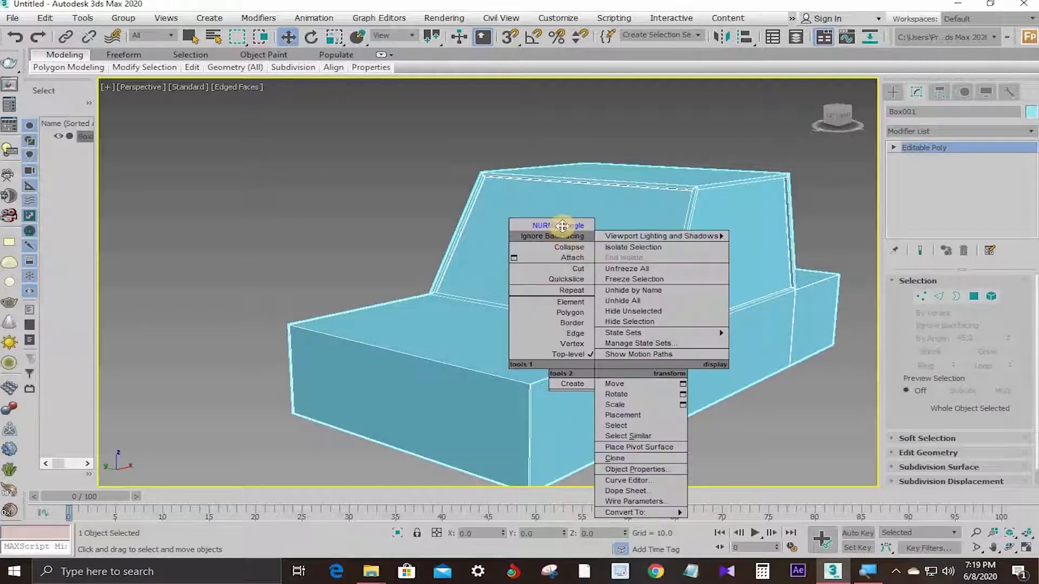
left_click(560, 226)
left_click(373, 188)
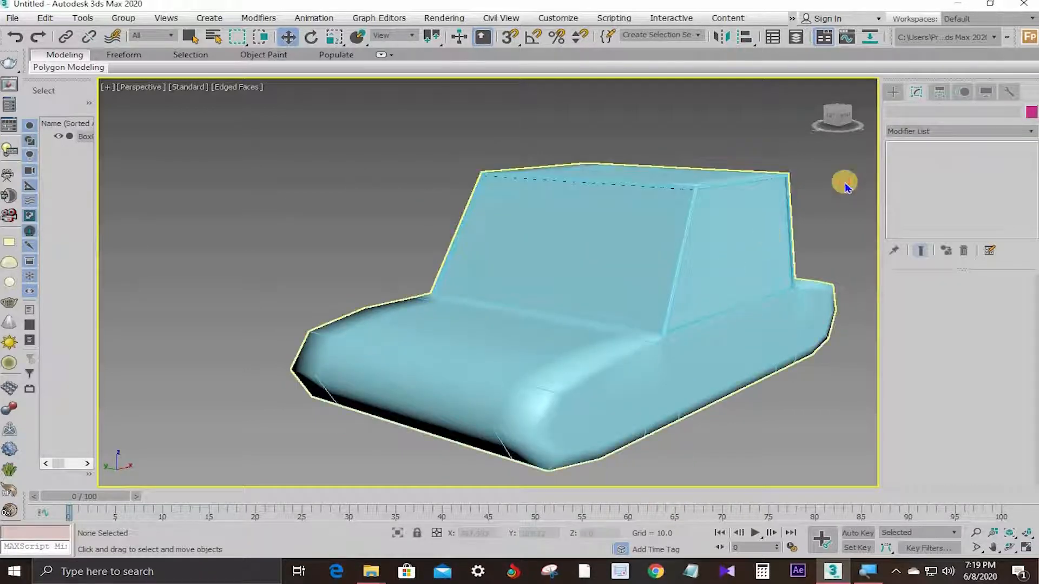
scroll(731, 269, "down", 3)
middle_click_drag(827, 322, 818, 324, "alt")
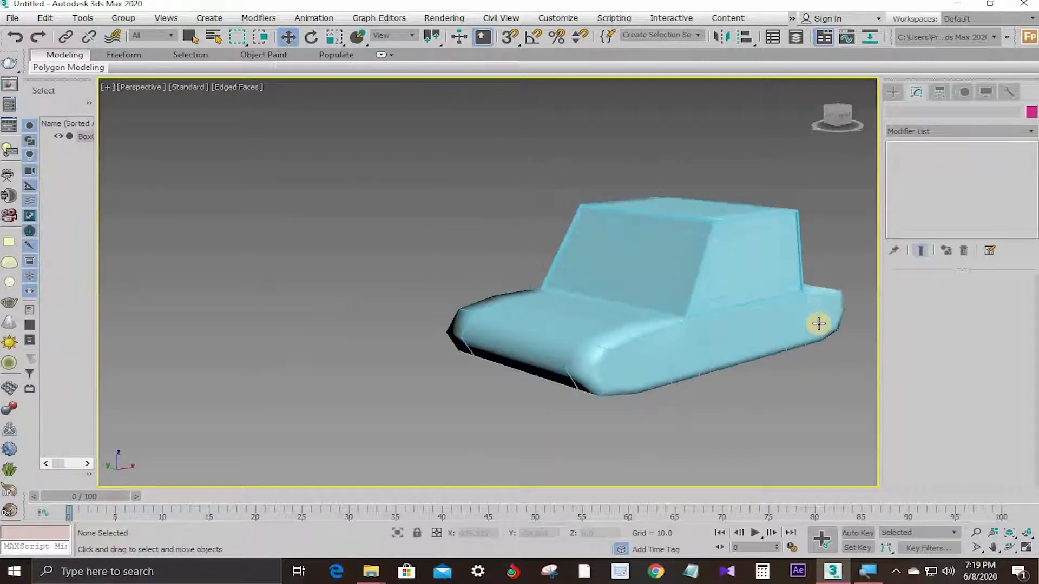
middle_click_drag(802, 359, 758, 354)
middle_click_drag(634, 347, 561, 303, "alt")
- Turn off NURMS smoothing for the car body and deselect it
right_click(476, 294)
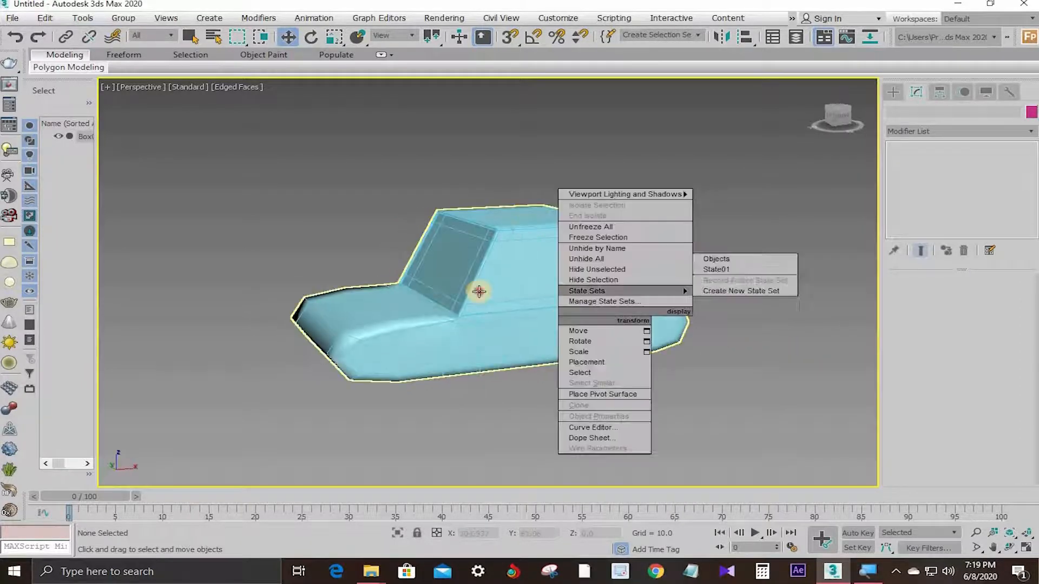
left_click(478, 291)
left_click(478, 292)
right_click(475, 289)
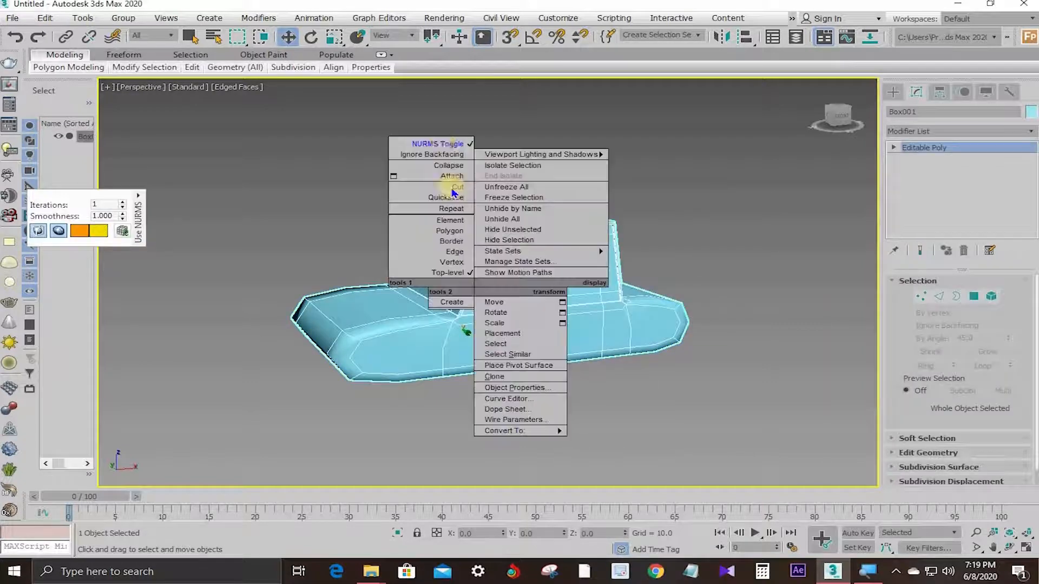
left_click(435, 144)
left_click(680, 204)
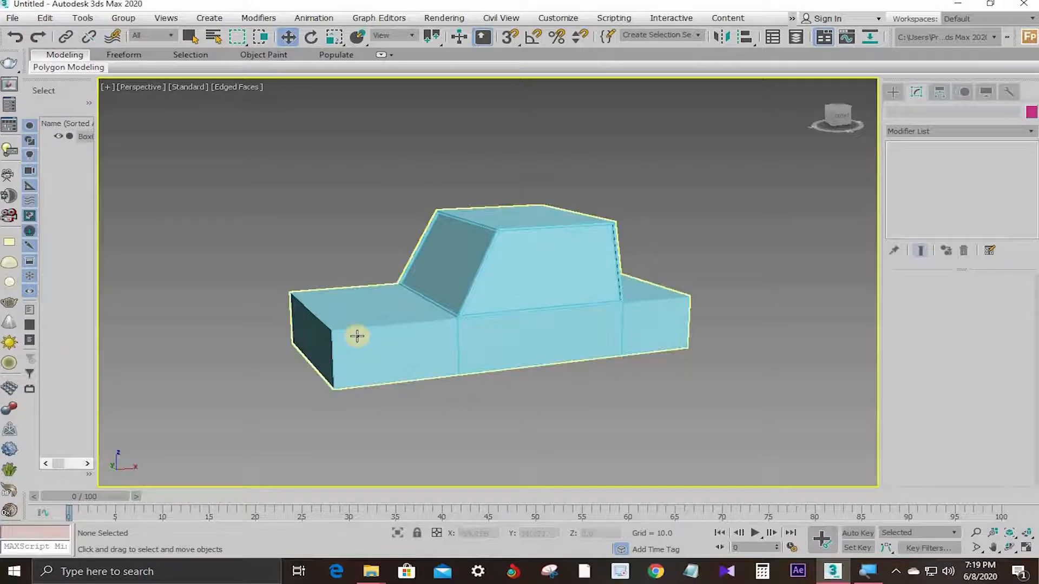
- Select the ring of lengthwise edges on the hood section and preview connecting them with 2 segments and a pinch of 85
middle_click_drag(357, 336, 661, 401, "alt")
scroll(664, 398, "up", 5)
scroll(666, 395, "down", 2)
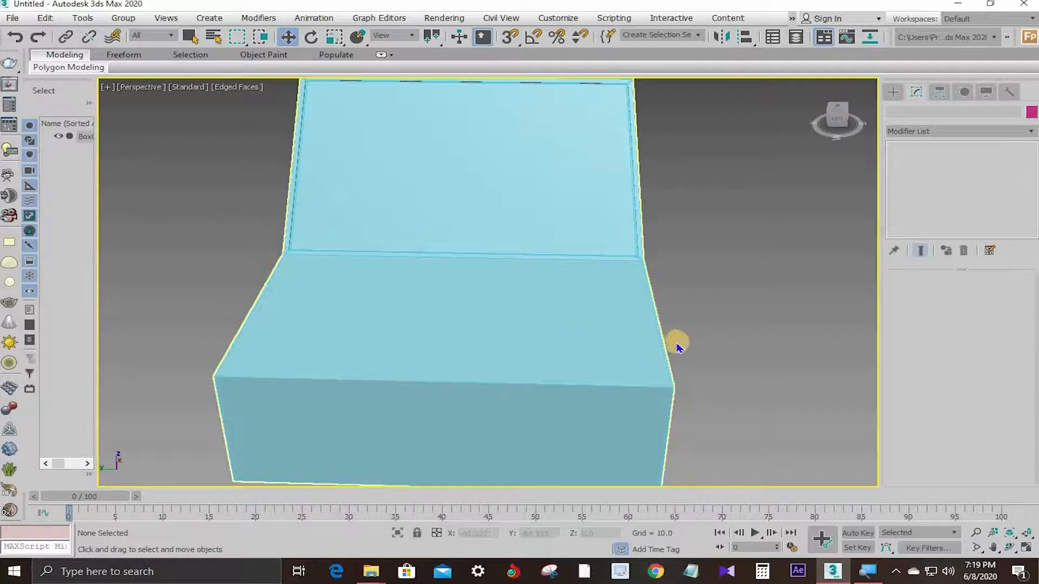
left_click(639, 344)
key("2")
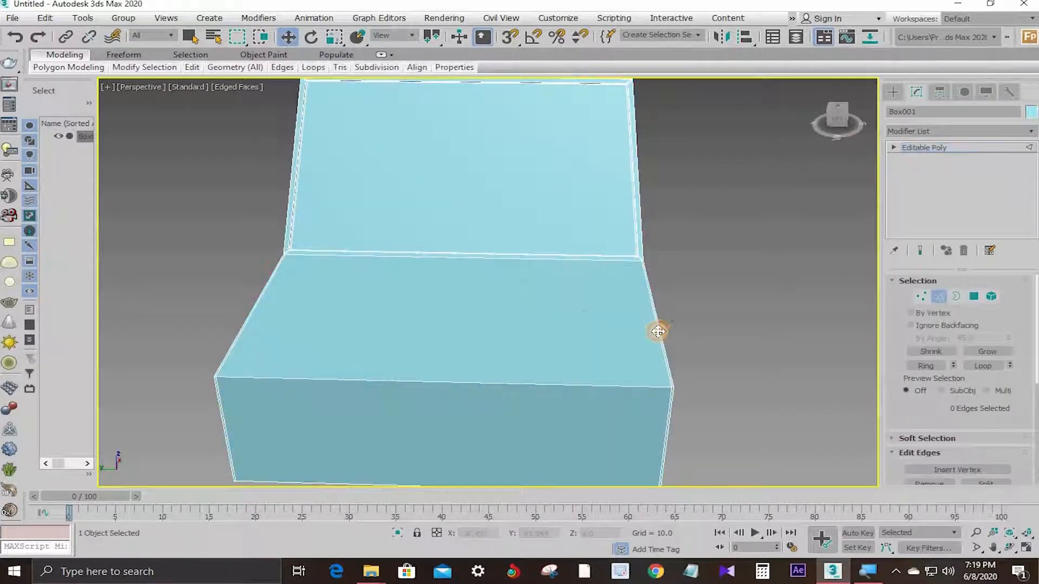
left_click(658, 331)
left_click(926, 366)
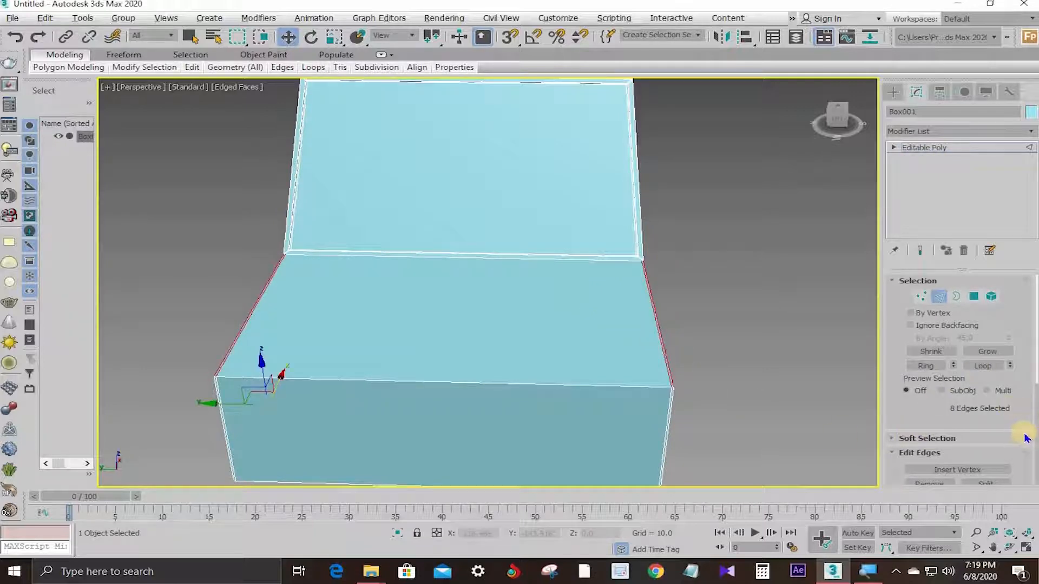
scroll(1027, 438, "down", 3)
left_click(1006, 451)
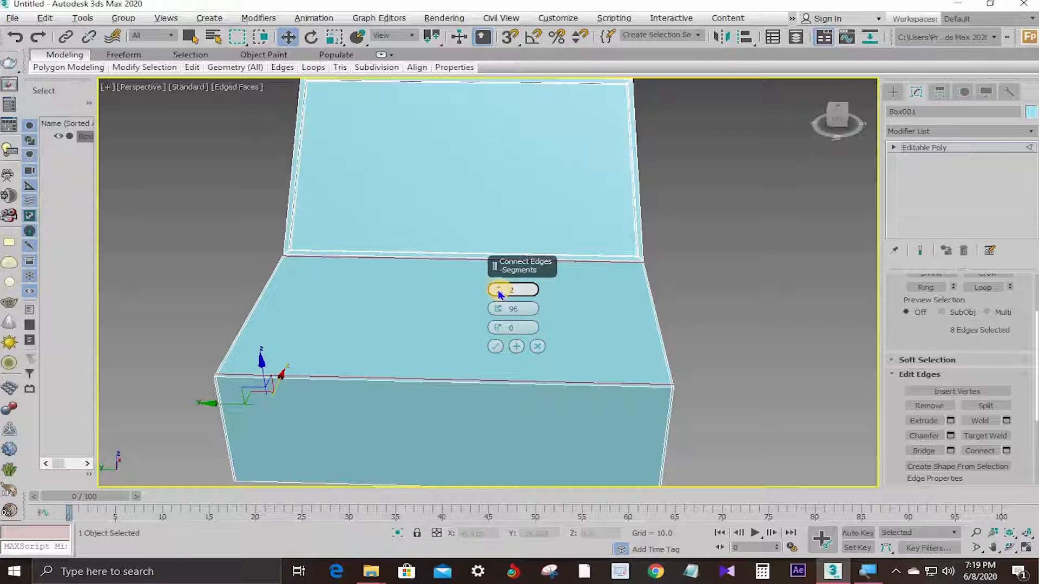
left_click_drag(498, 309, 500, 334)
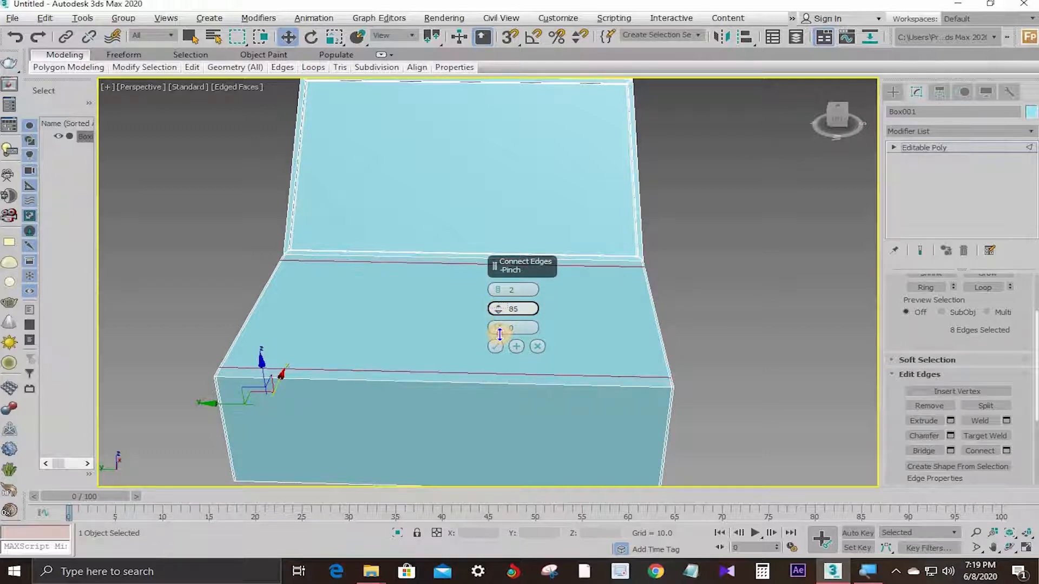
- Connect the ring of upright edges around the lower body with 2 segments and a pinch of 85
left_click(669, 404)
key("alt+r")
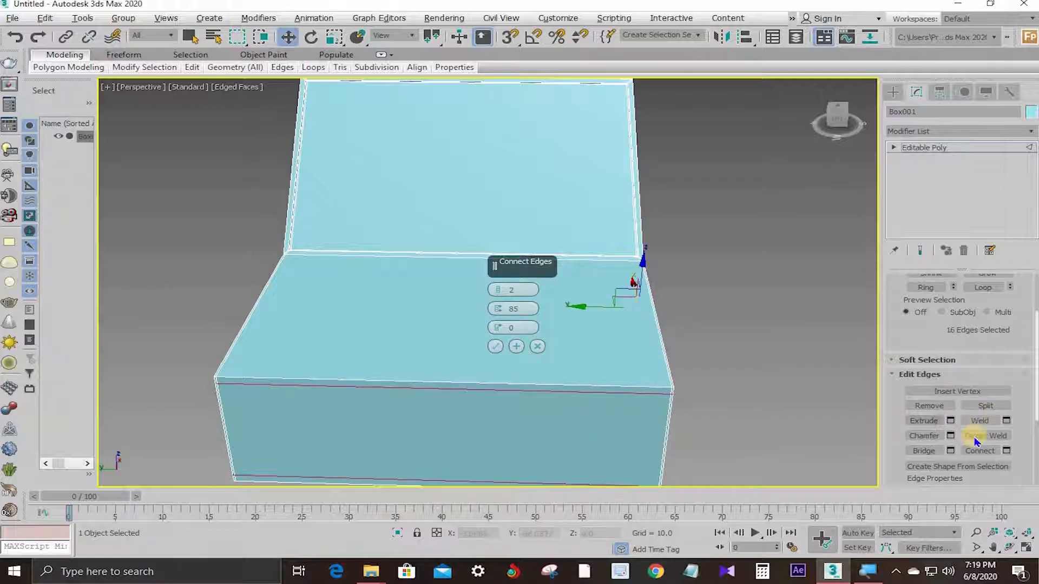
left_click(495, 346)
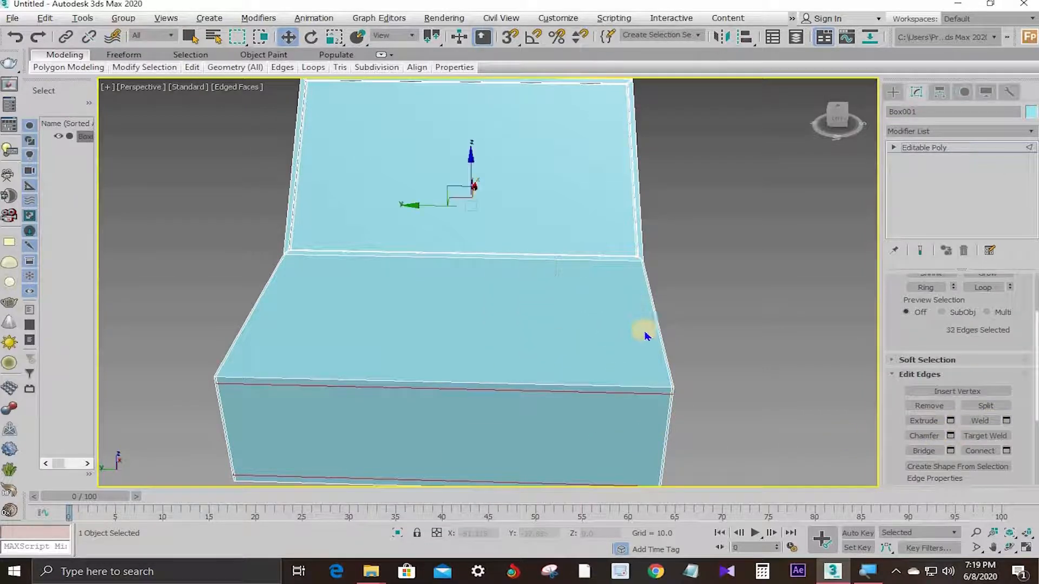
- Connect the ring of lengthwise edges on the hood section with 2 segments and a pinch of 85
left_click(656, 328)
key("alt+r")
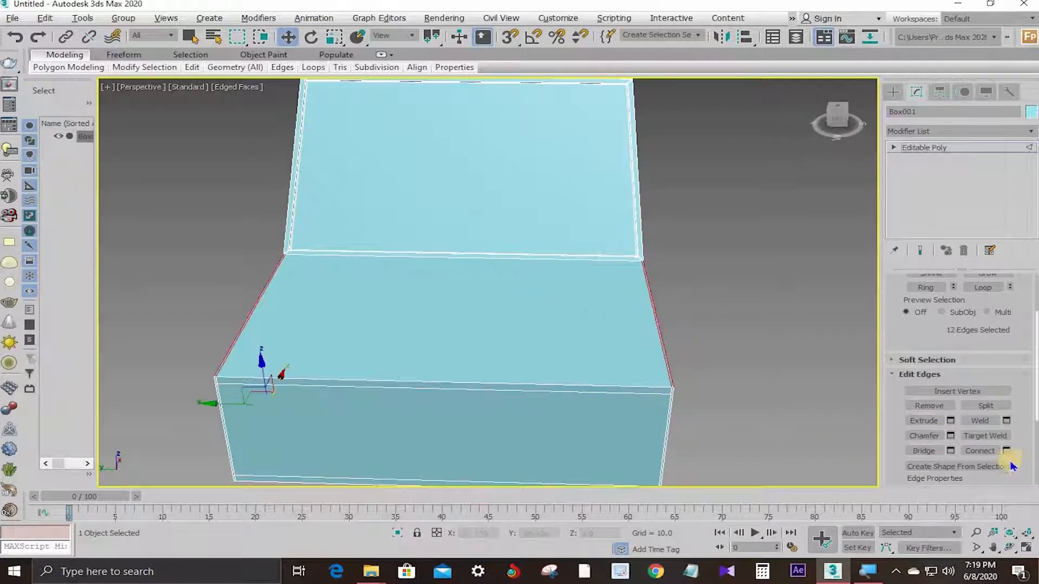
left_click(1006, 452)
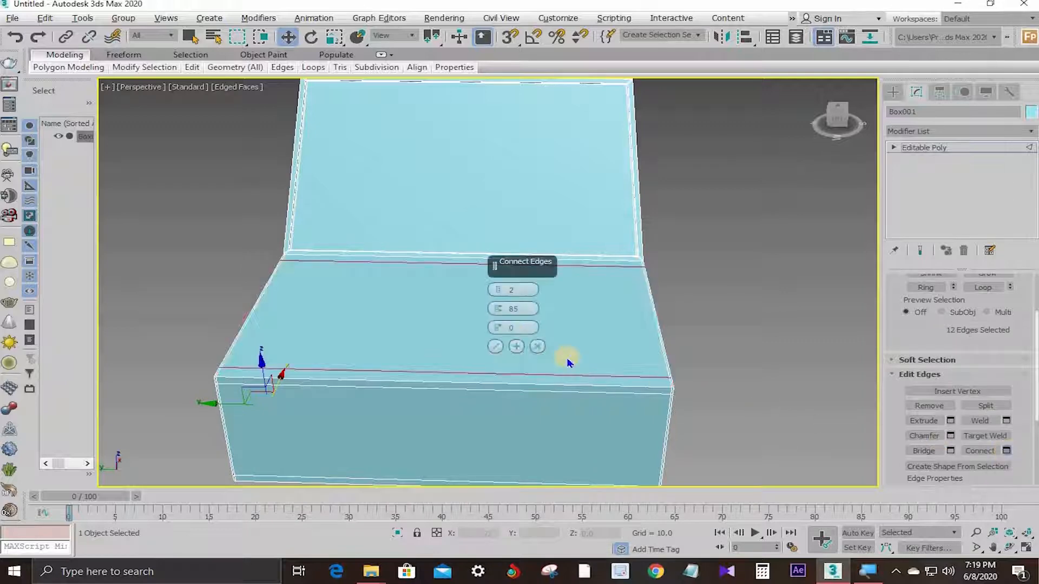
left_click(495, 346)
- Connect the ring of lengthwise edges on the trunk section with 2 segments and a pinch of 85
scroll(709, 355, "down", 5)
middle_click_drag(714, 355, 815, 354, "alt")
middle_click_drag(719, 382, 699, 382)
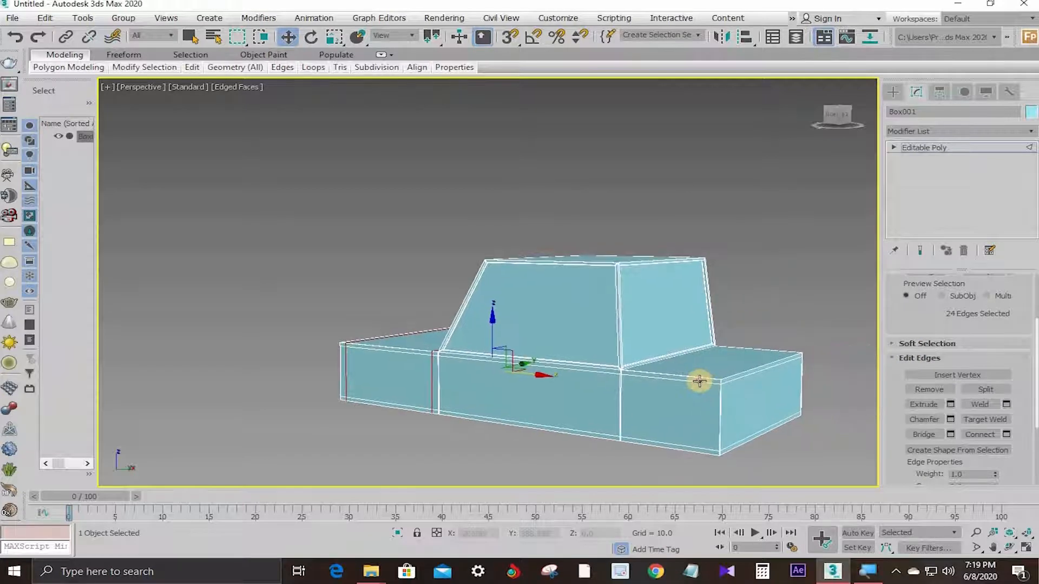
left_click(699, 381)
key("alt+r")
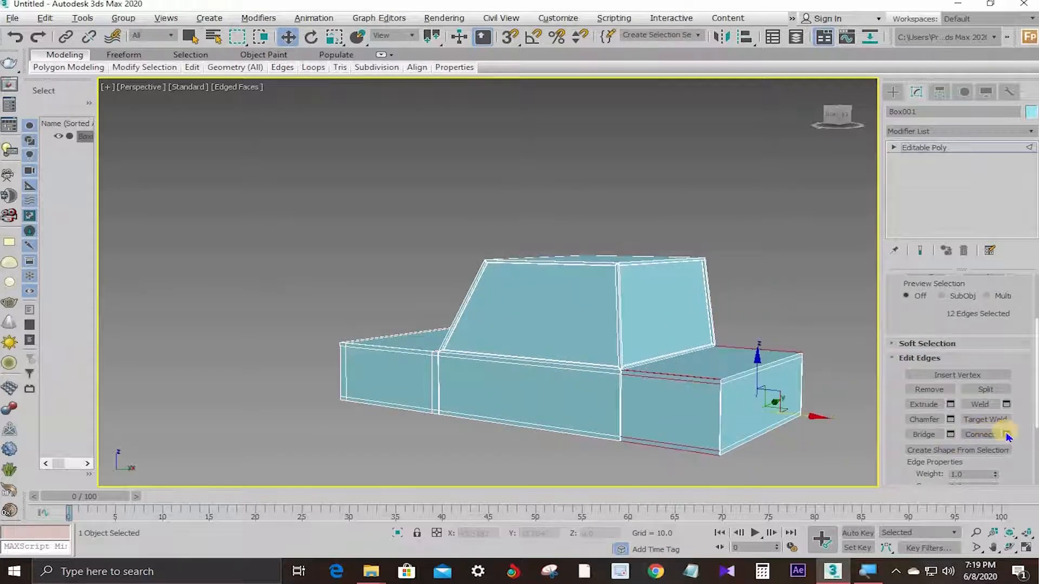
left_click(981, 434)
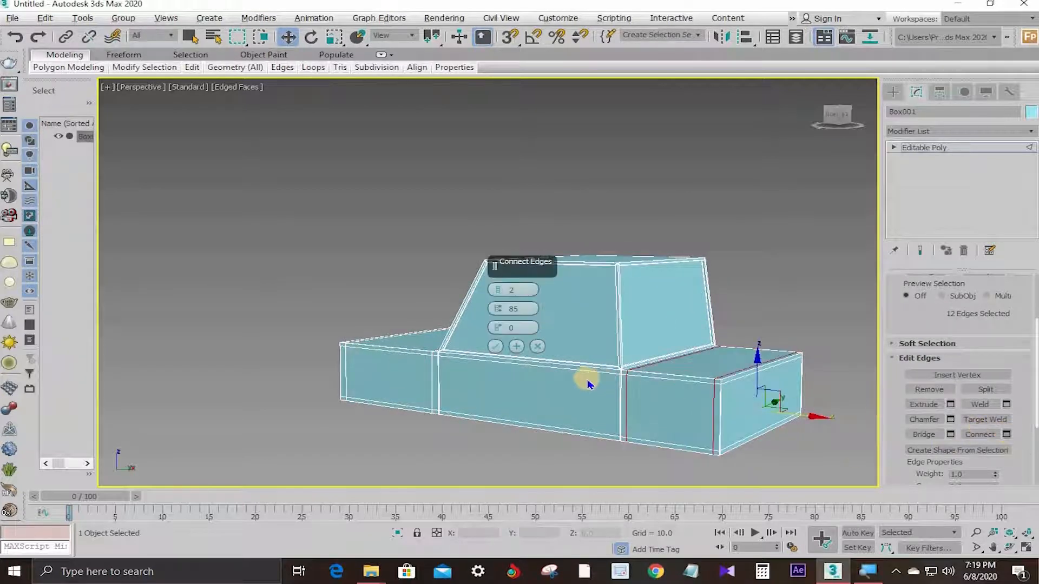
left_click(498, 344)
- In the front view, lower the upper vertices at the hood and trunk ends to slope both sections downward, then leave vertex editing
middle_click_drag(610, 343, 587, 343, "alt")
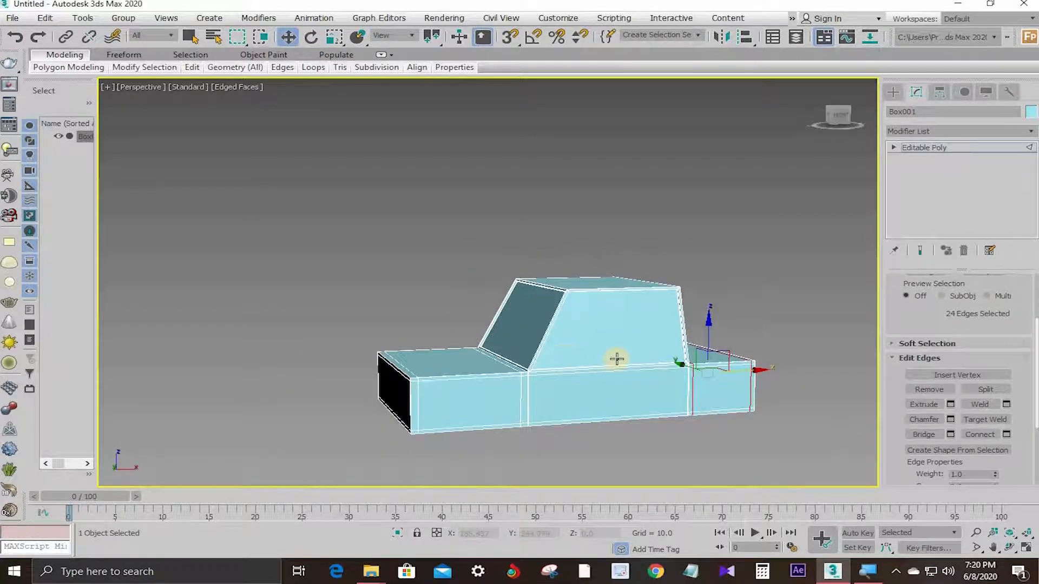
key("alt+w")
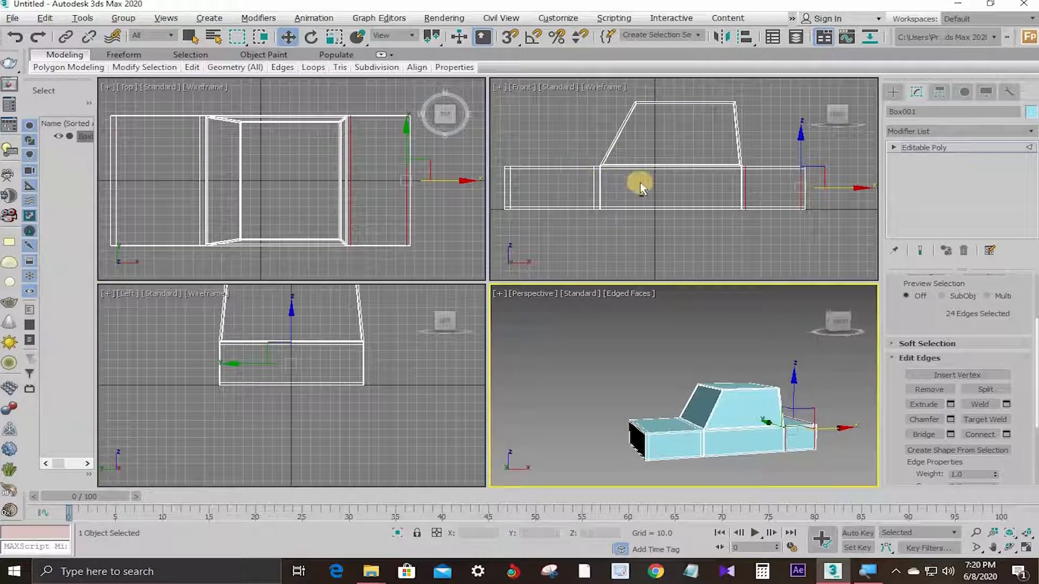
scroll(640, 184, "down", 2)
middle_click_drag(602, 237, 589, 237)
key("alt+w")
middle_click_drag(666, 240, 757, 237)
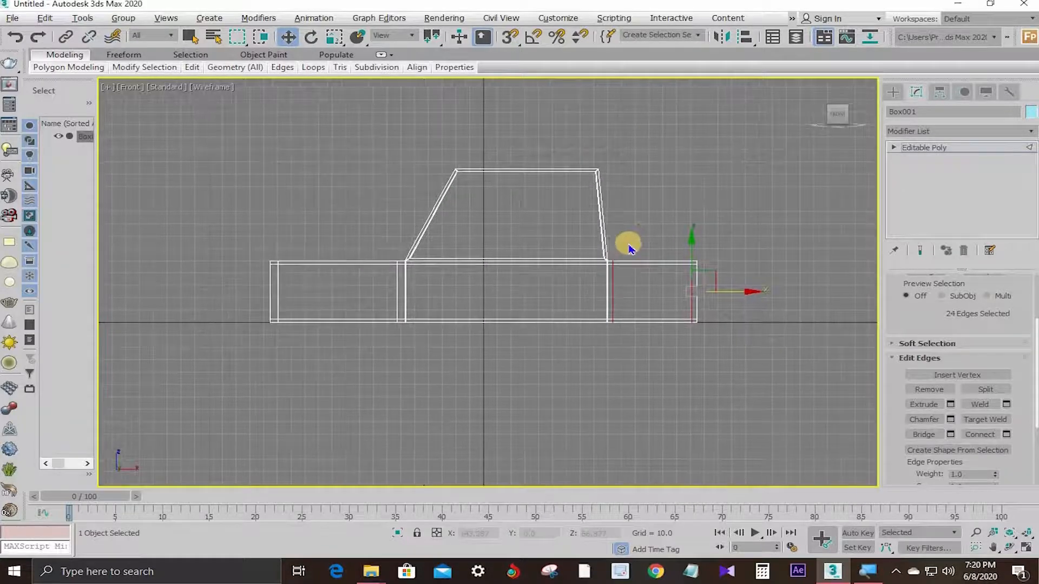
left_click(692, 274)
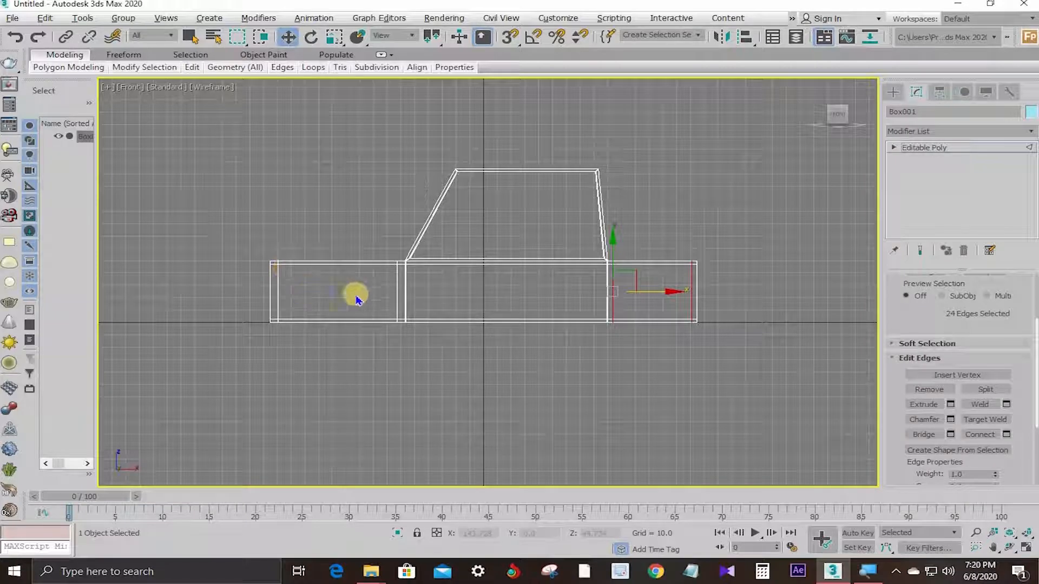
left_click(721, 273)
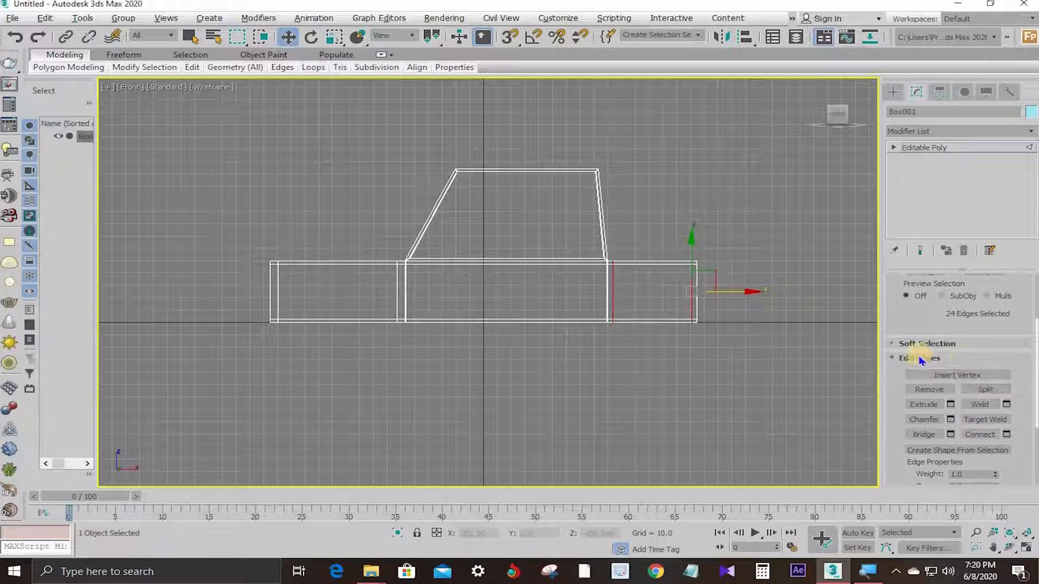
scroll(915, 300, "up", 5)
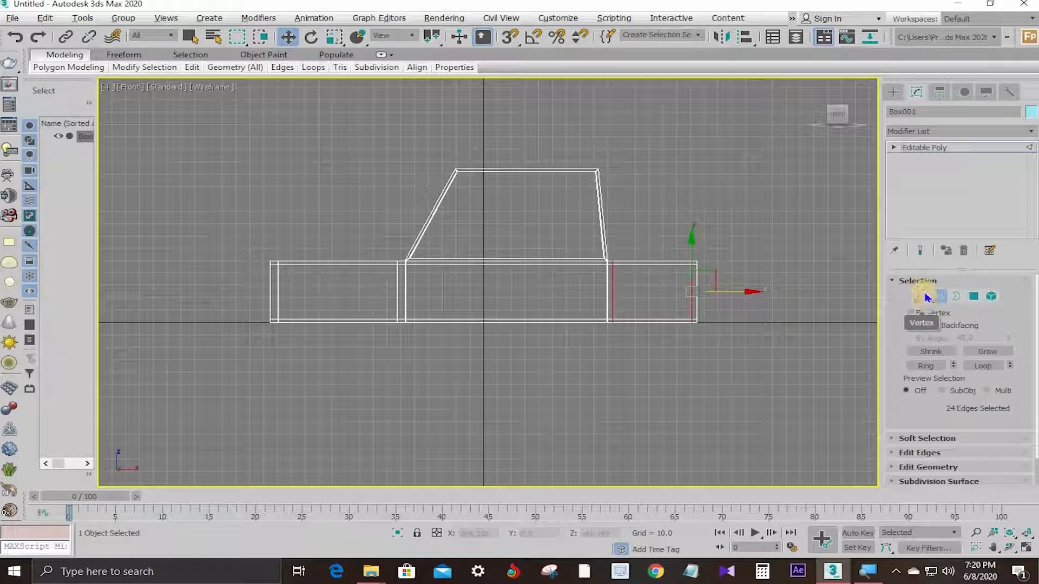
left_click(923, 296)
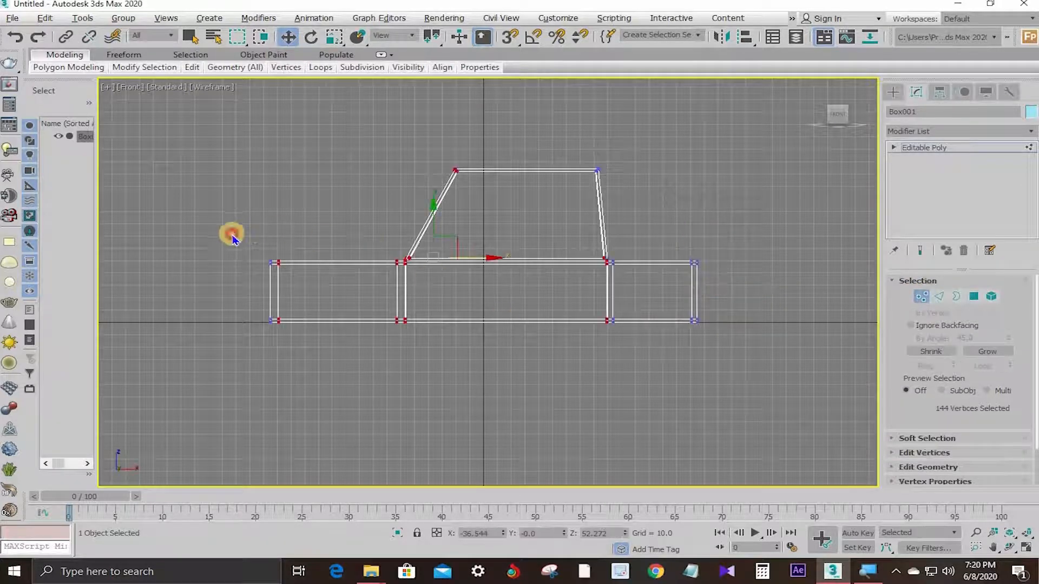
left_click_drag(297, 275, 296, 272)
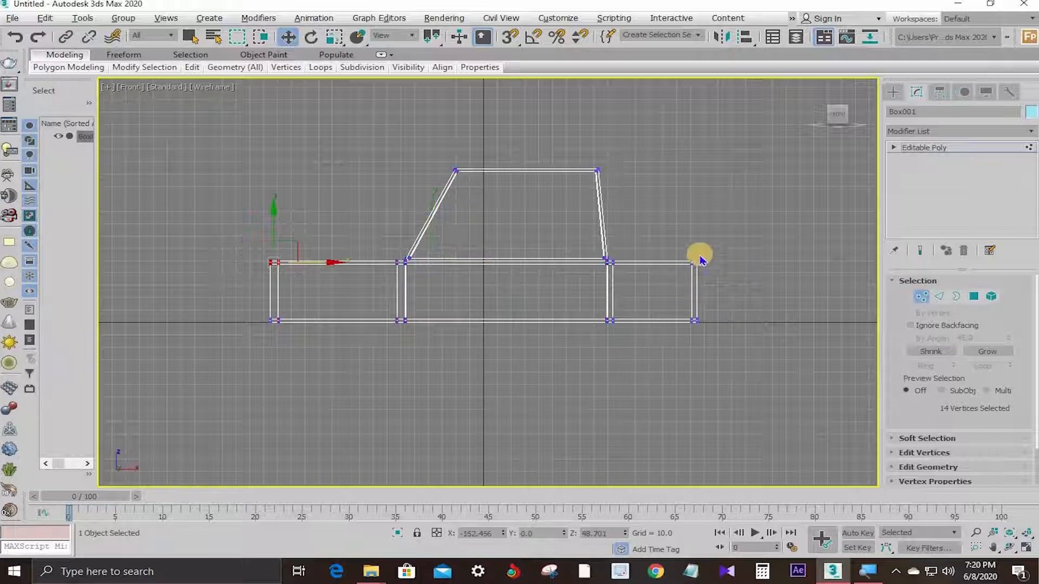
left_click_drag(718, 279, 712, 274, "ctrl")
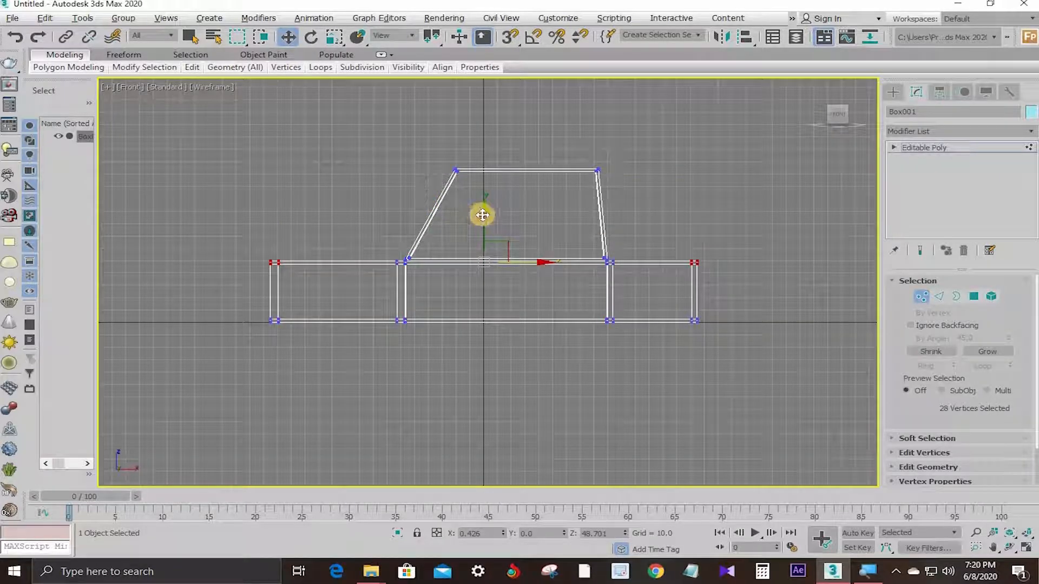
left_click_drag(482, 226, 483, 228)
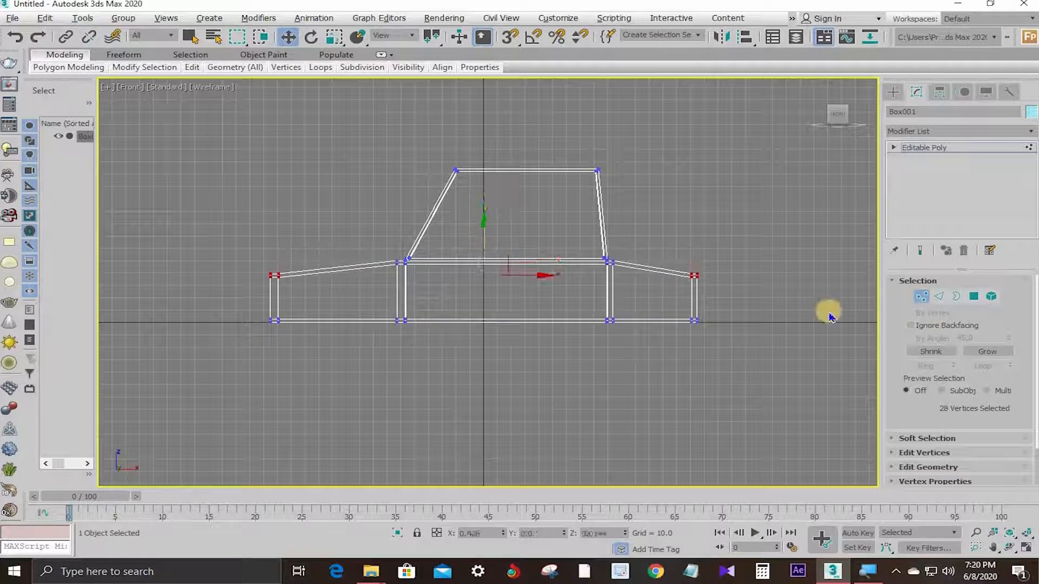
key("1")
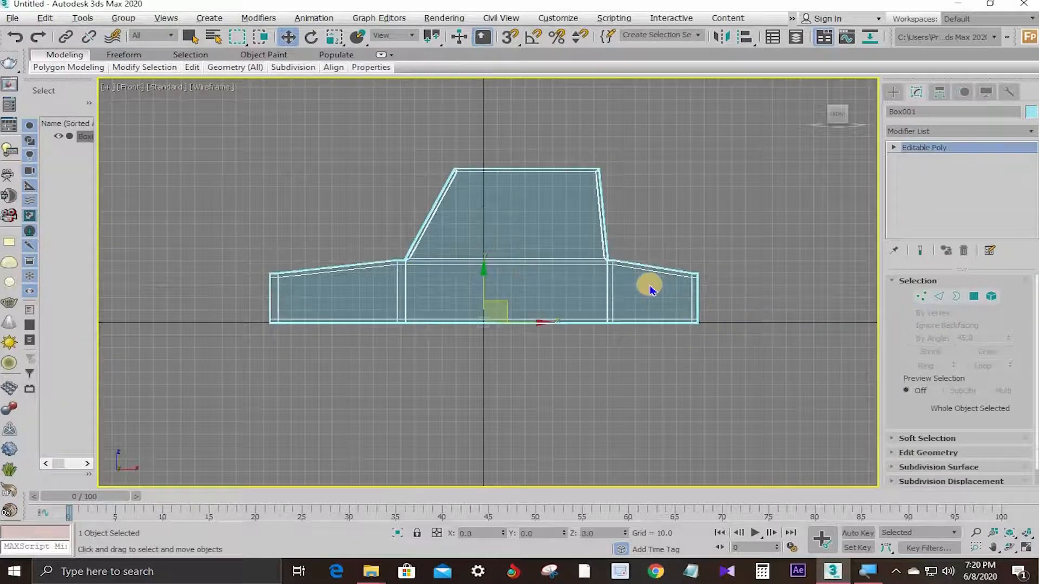
- Turn on NURMS smoothing for the car body, deselect it, hide the edged faces and inspect it from the side
key("alt+w")
key("alt+w")
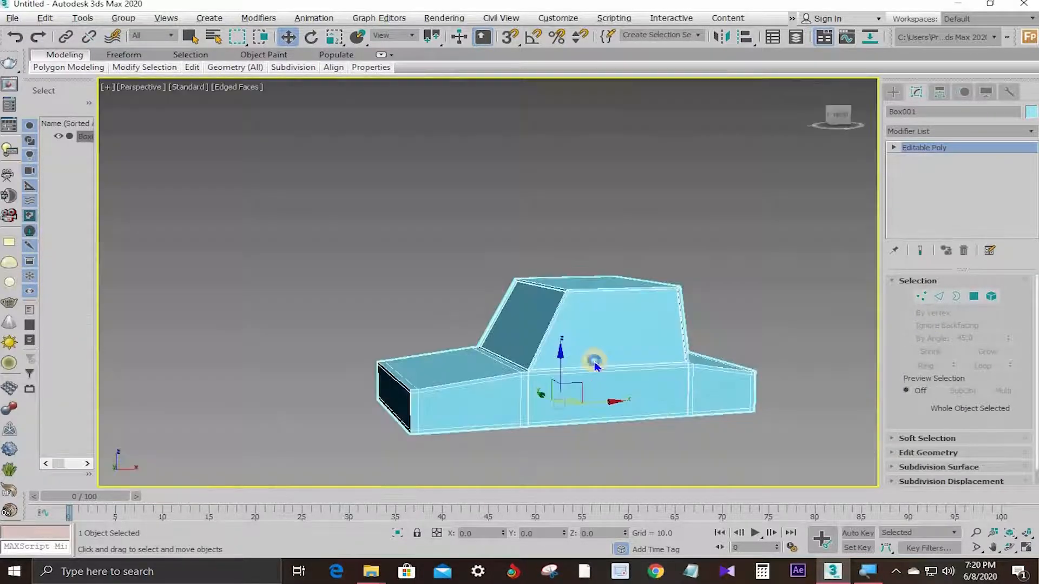
right_click(591, 354)
left_click(554, 214)
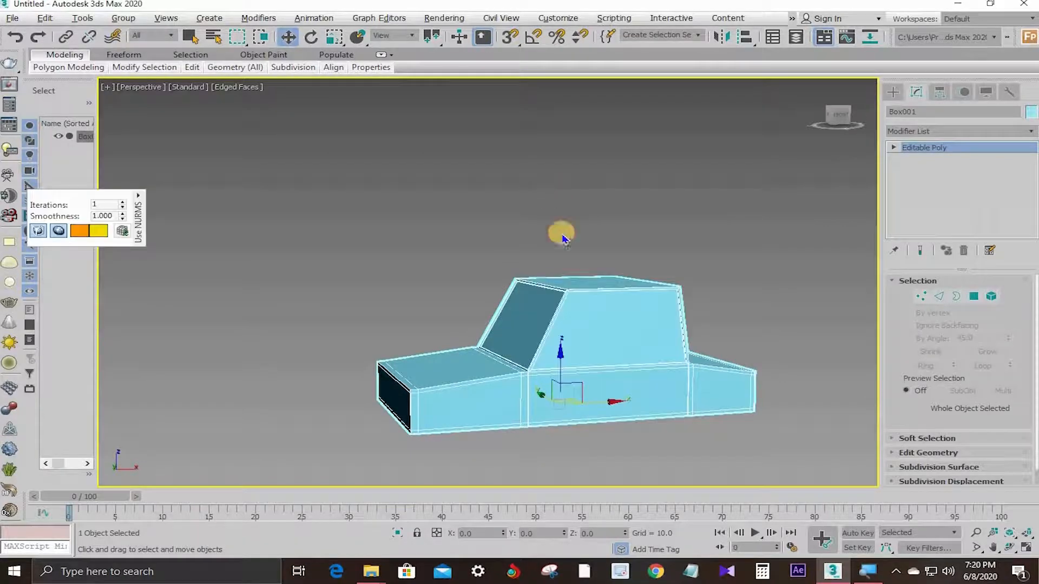
left_click(552, 193)
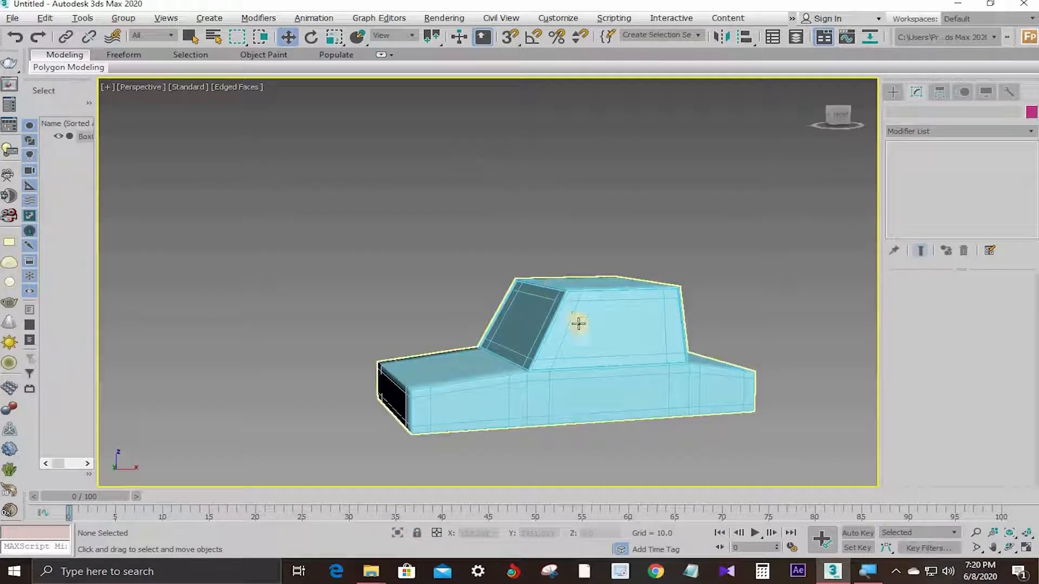
key("F4")
middle_click_drag(570, 367, 573, 325, "alt")
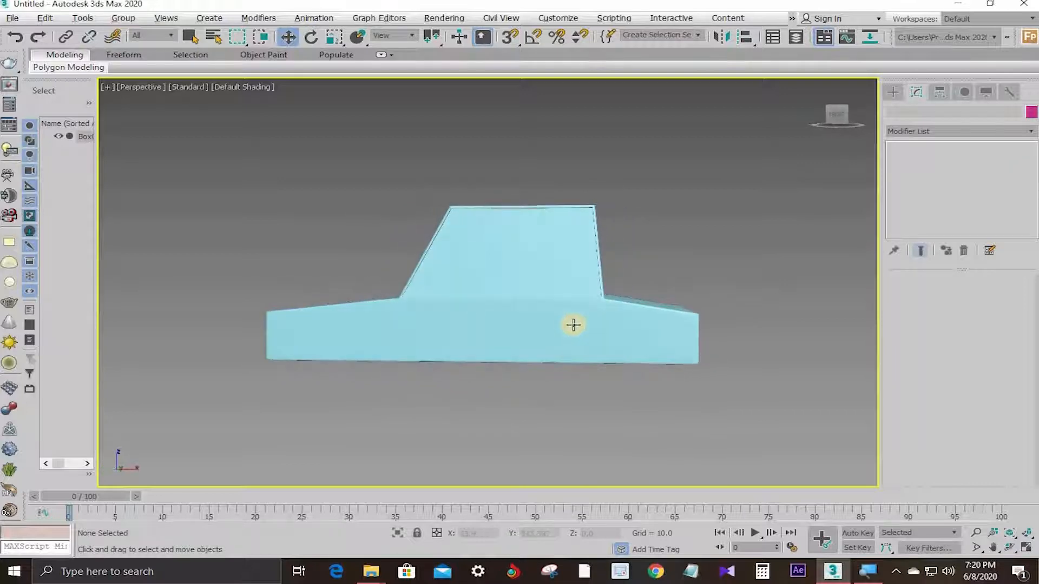
- Scale the smoothed car body to about 126% in length and 122% in width, then deselect it
key("alt+w")
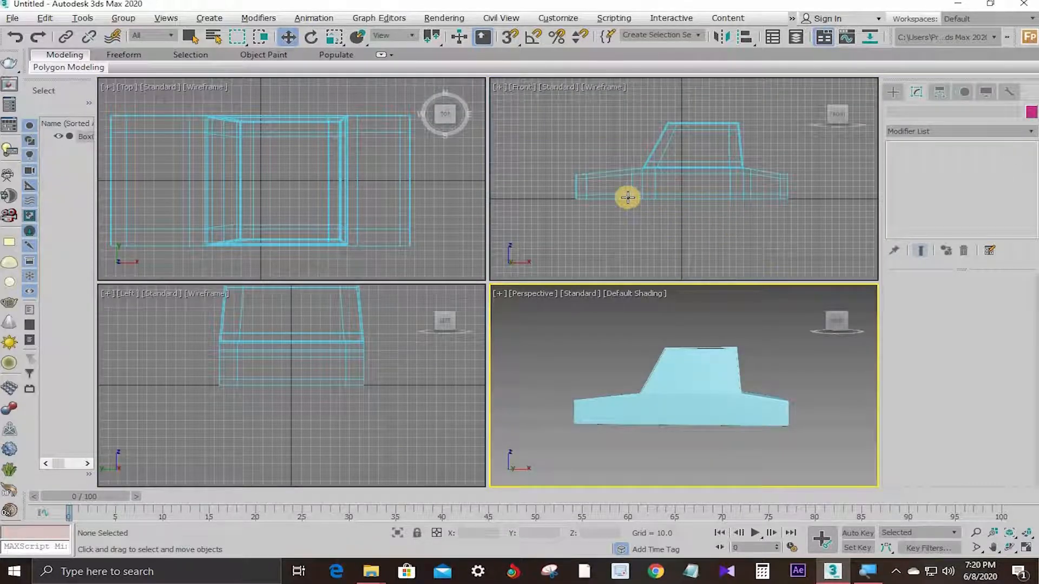
scroll(628, 198, "up", 2)
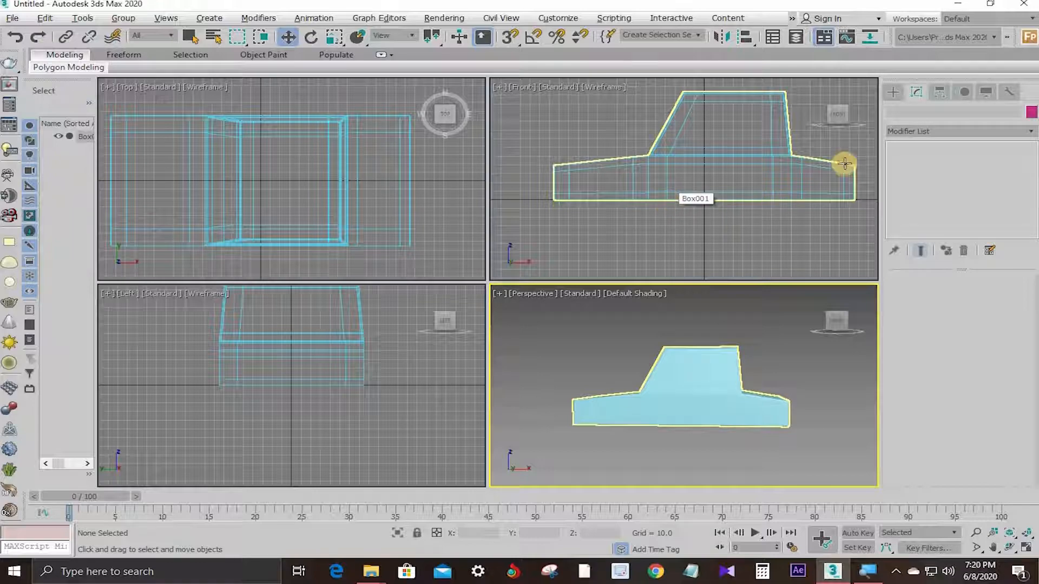
left_click(340, 157)
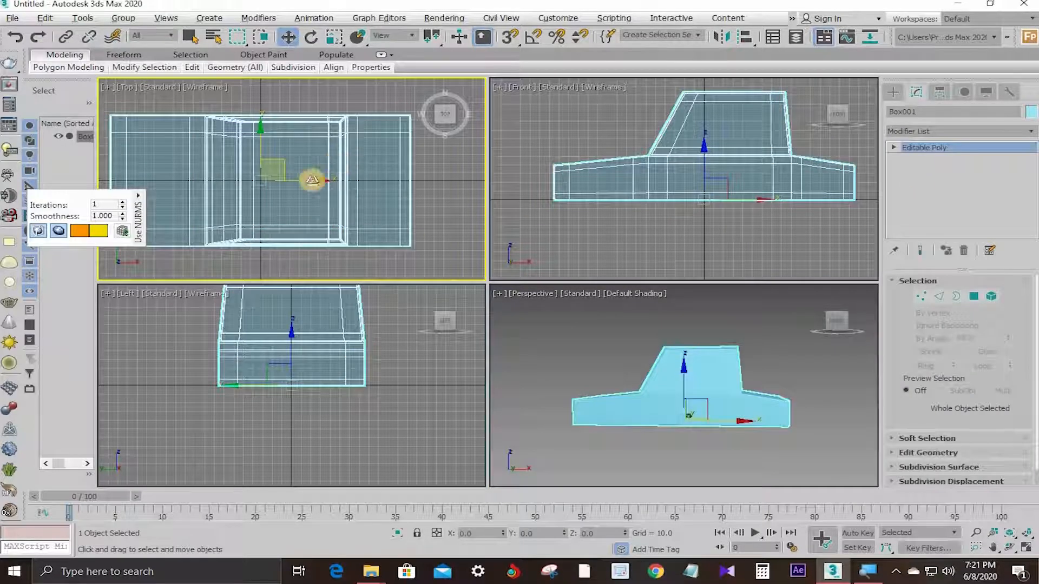
key("r")
left_click_drag(263, 116, 264, 108)
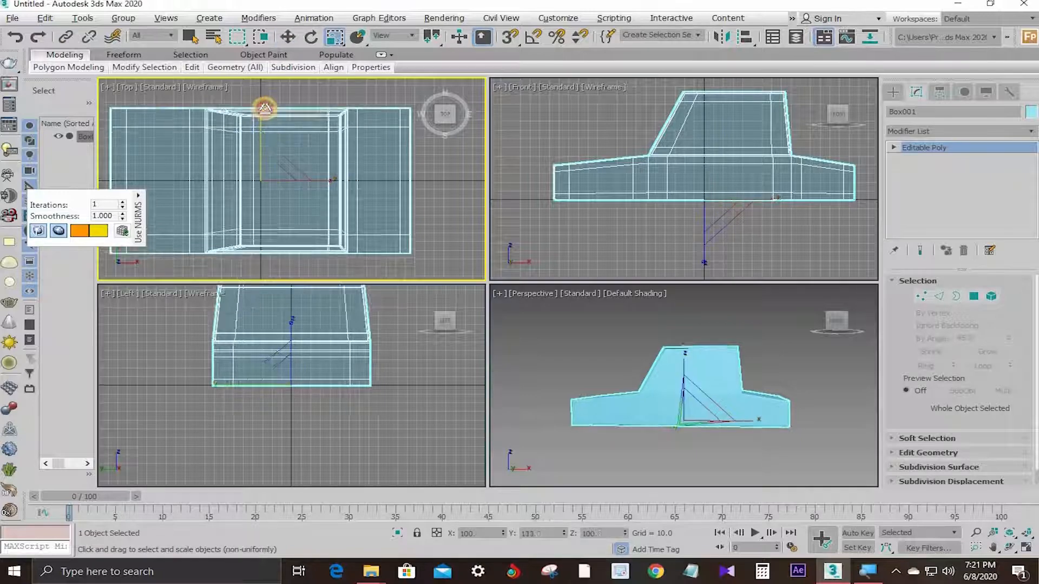
mouse_move(336, 178)
left_mouse_down()
mouse_move(349, 179)
mouse_move(338, 179)
left_mouse_up()
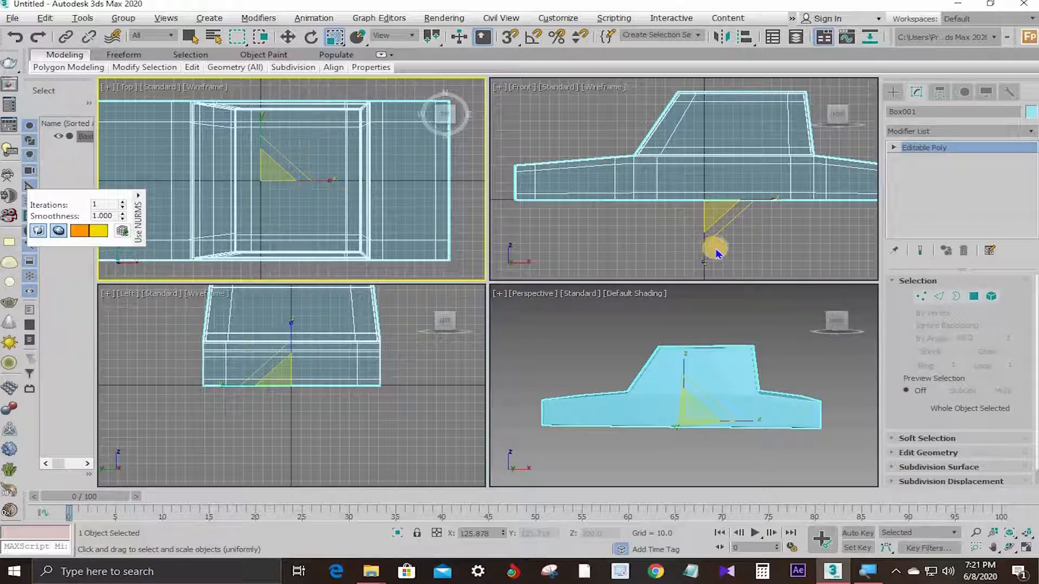
key("alt+w")
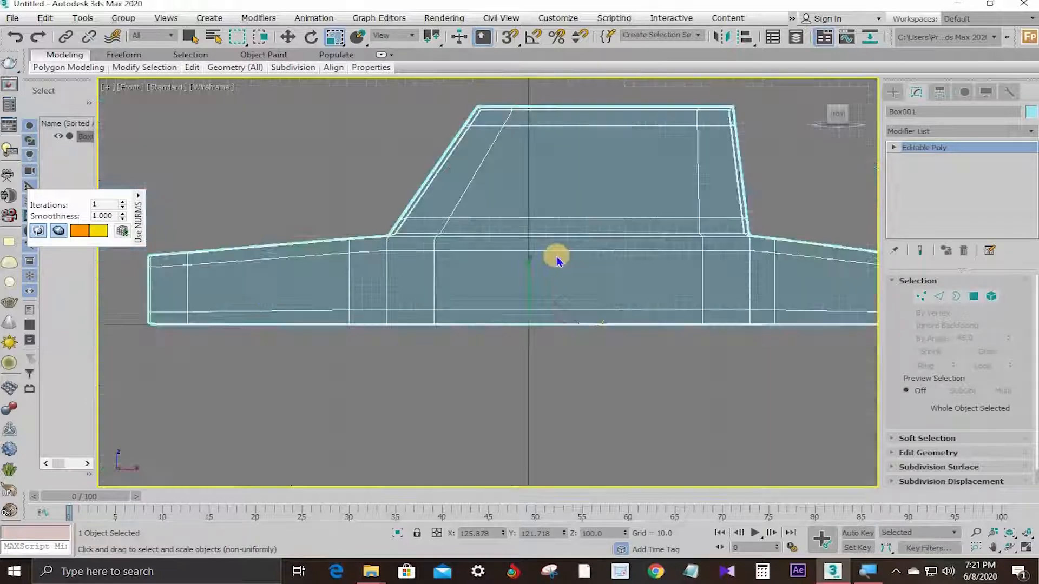
scroll(556, 261, "down", 2)
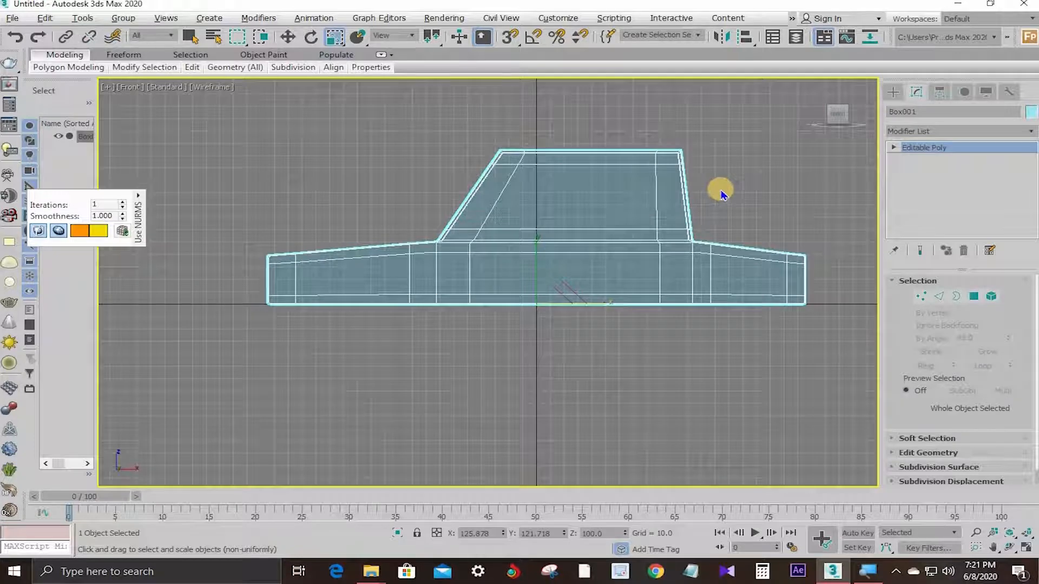
left_click(773, 179)
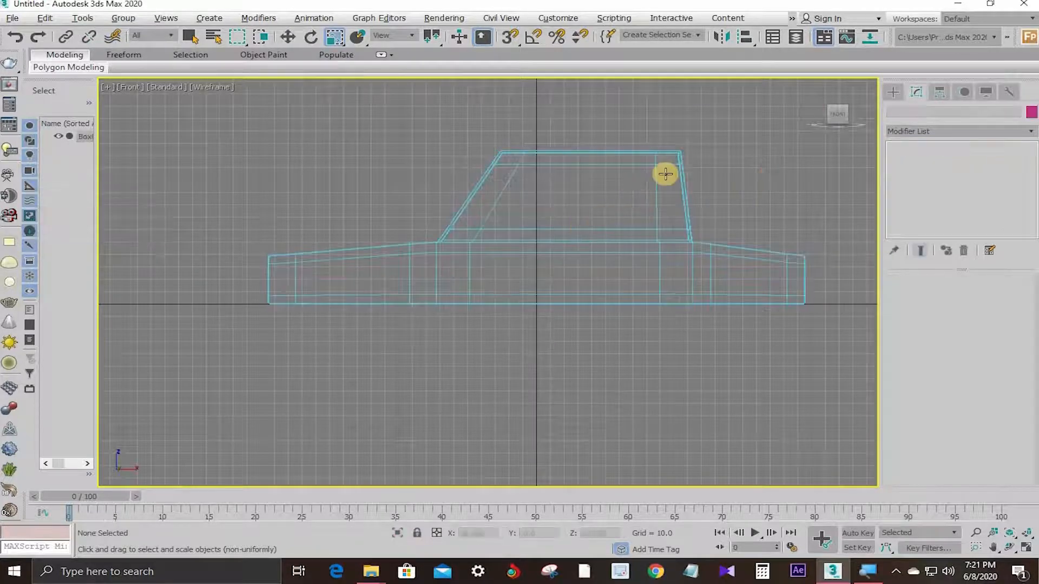
- Draw a wheel cylinder with a height of about -43.5 at the hood section's lower edge in the front view and set its radius to about 33.46
key("alt+w")
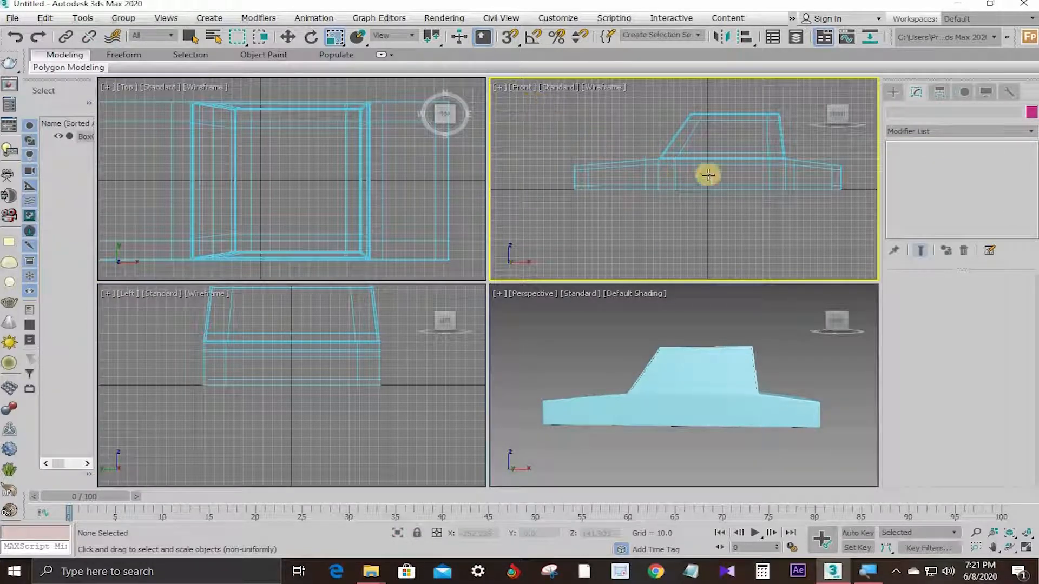
key("F3")
left_click(893, 92)
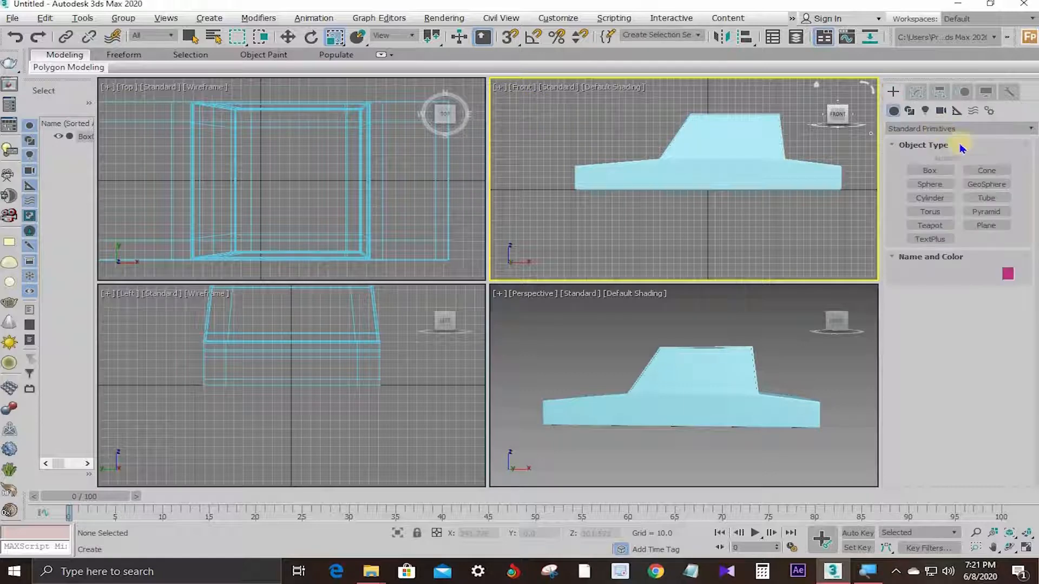
left_click(937, 198)
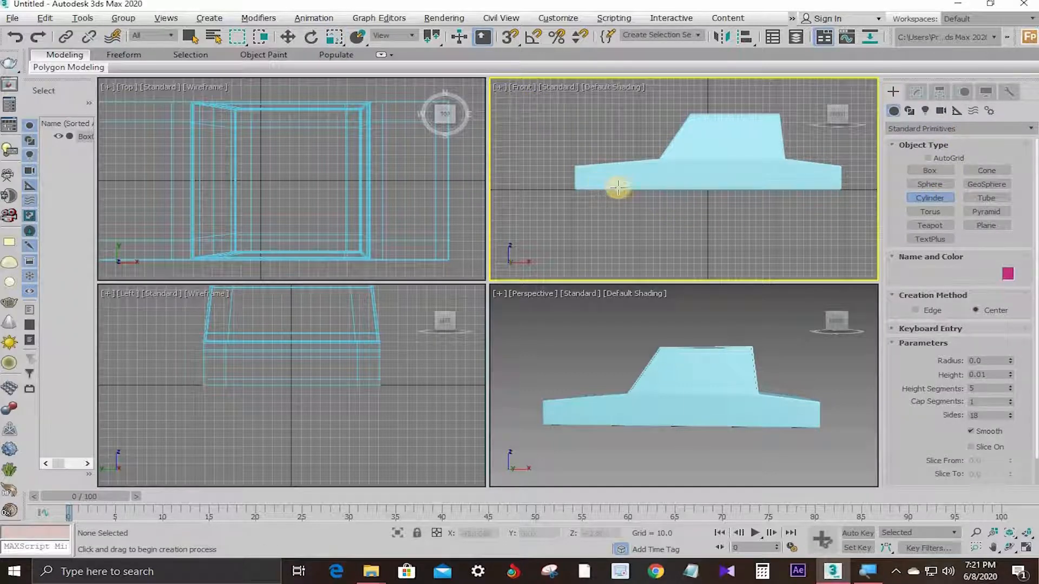
key("F3")
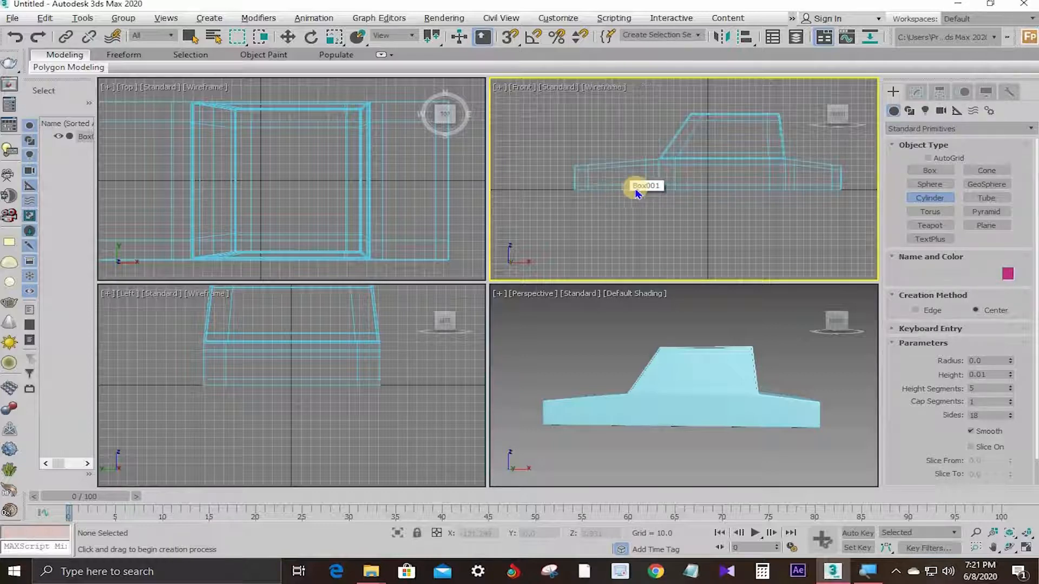
left_click_drag(636, 186, 649, 196)
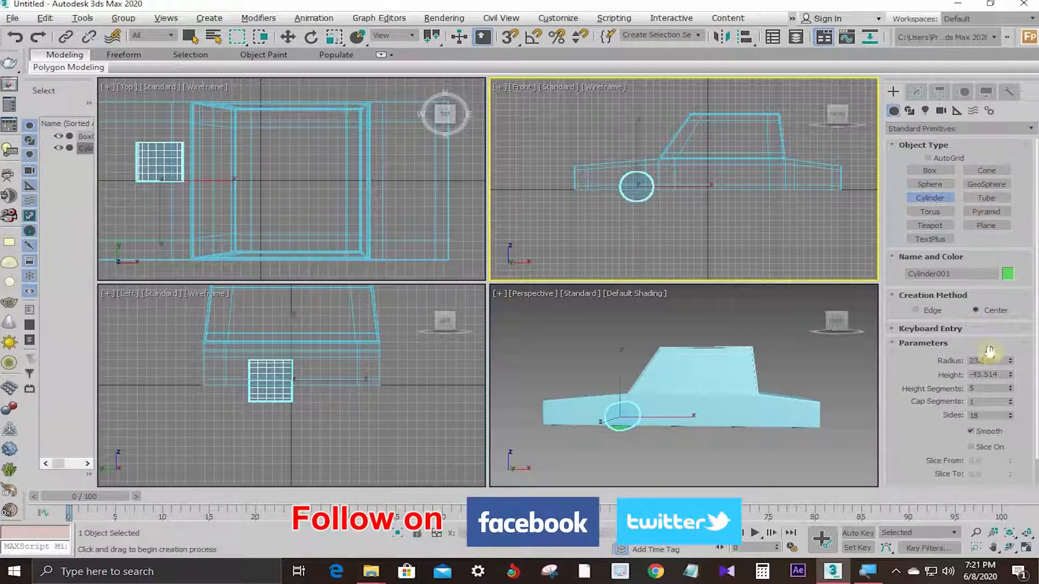
left_click(920, 93)
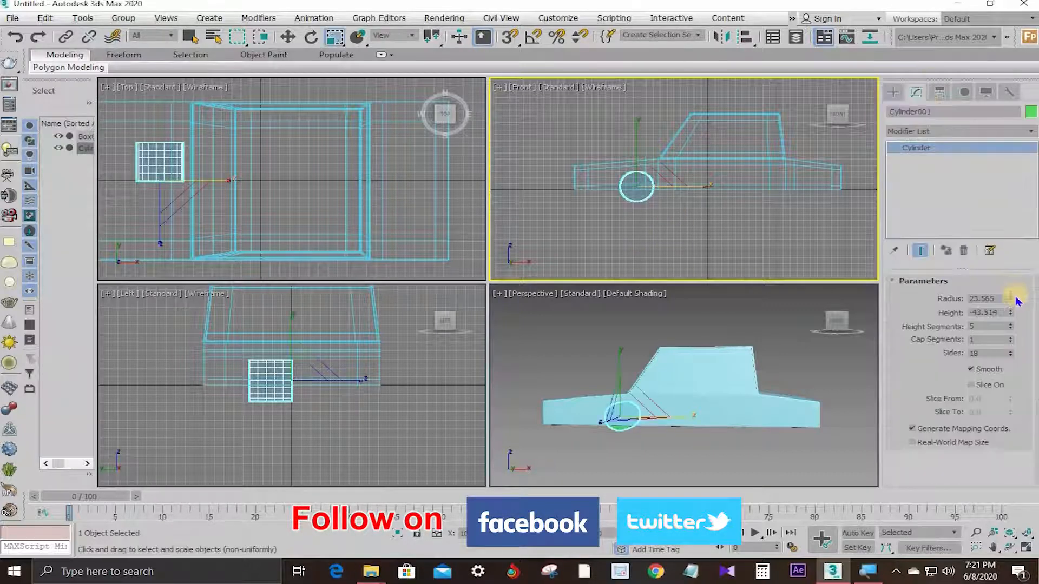
left_click_drag(1016, 282, 1025, 269)
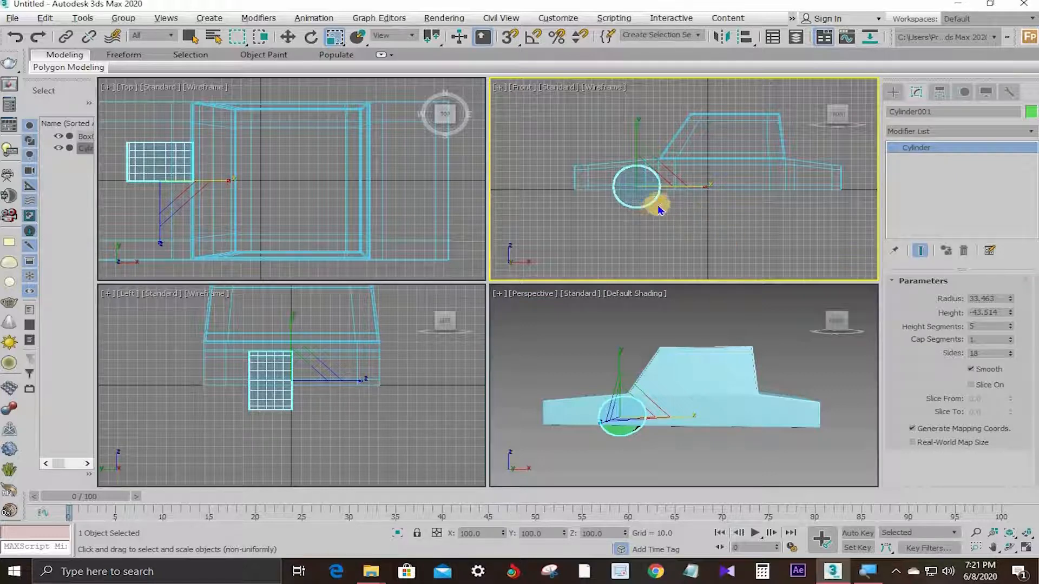
- Move the wheel cylinder down to Z about -6.1 in the front view and out to the car body's near side edge in the top view
key("w")
left_click_drag(636, 140, 639, 149)
scroll(162, 167, "down", 3)
left_click(208, 165)
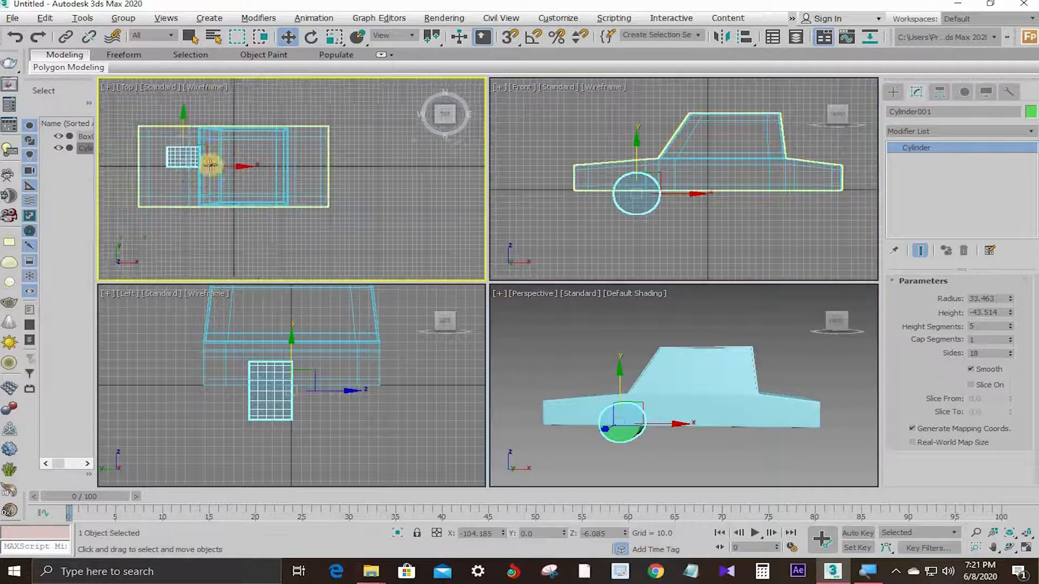
left_click(205, 114)
mouse_move(206, 133)
left_mouse_down()
mouse_move(210, 163)
mouse_move(209, 116)
mouse_move(209, 149)
left_mouse_up()
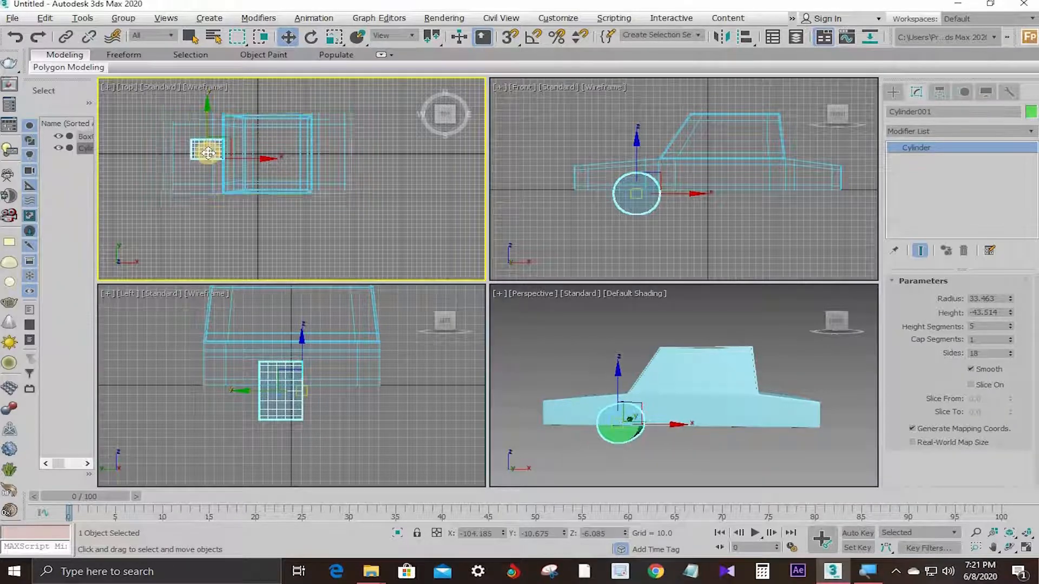
scroll(205, 146, "up", 2)
- Clone the wheel as one instance about 185.3 units along Y, at the opposite side of the hood section
left_click(207, 111)
mouse_move(206, 111)
left_mouse_down()
mouse_move(219, 175)
mouse_move(202, 129)
mouse_move(205, 66)
left_mouse_up()
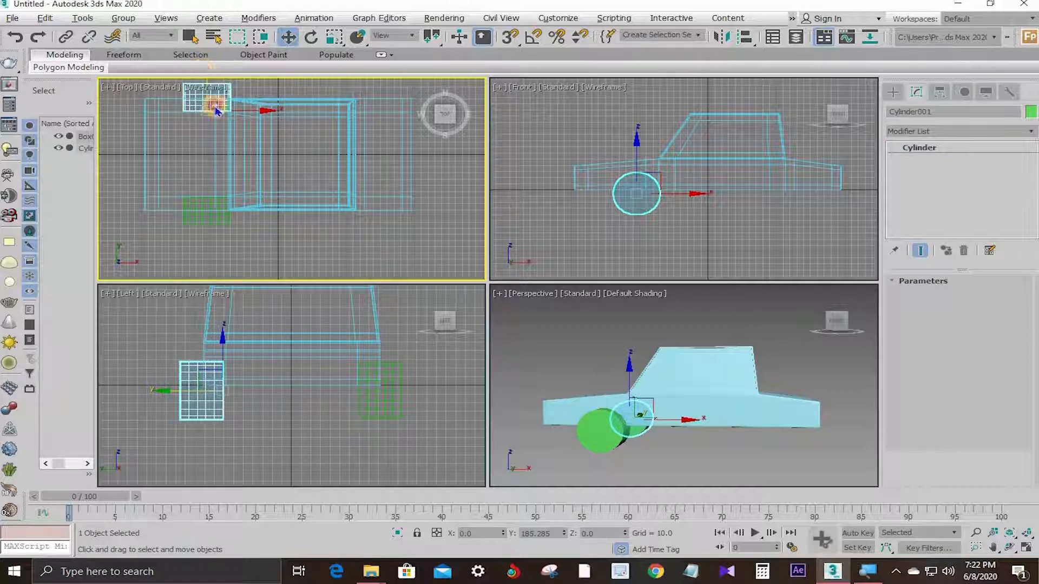
left_click_drag(216, 111, 216, 111, "shift")
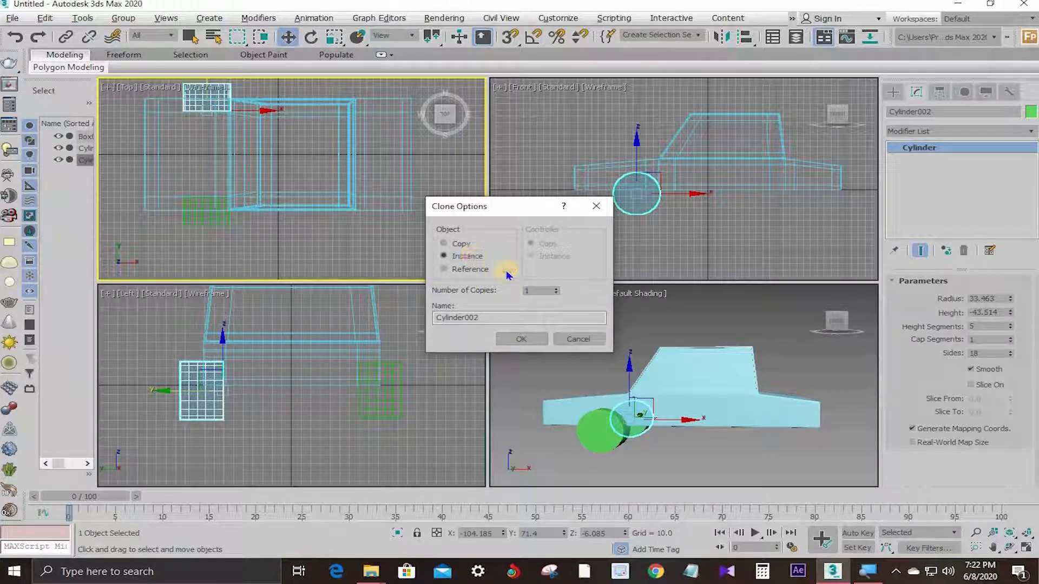
left_click(525, 337)
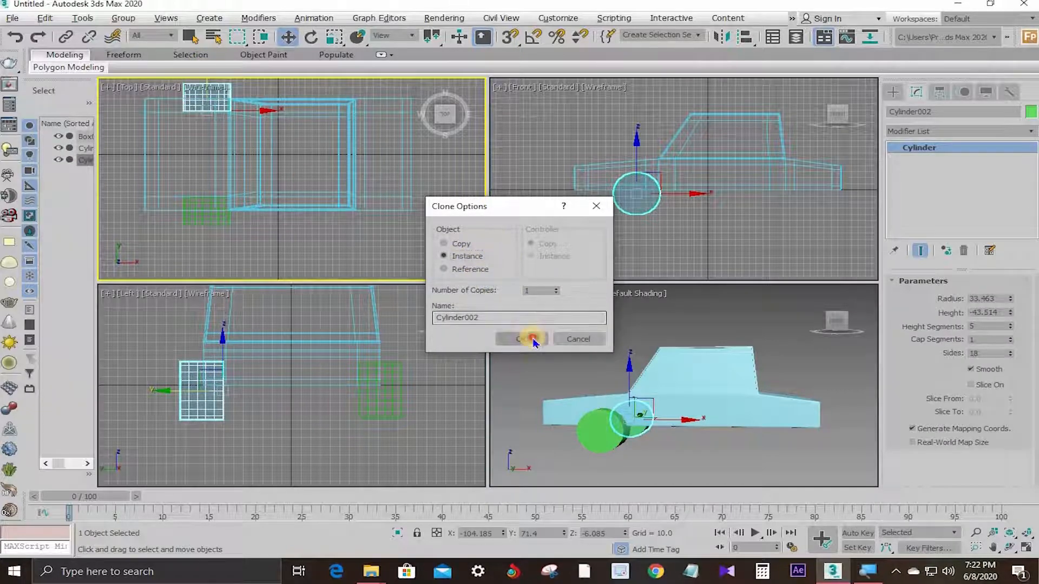
- Select both hood-end wheels and clone them as instances about 225.8 units along X, under the trunk section
scroll(295, 222, "down", 3)
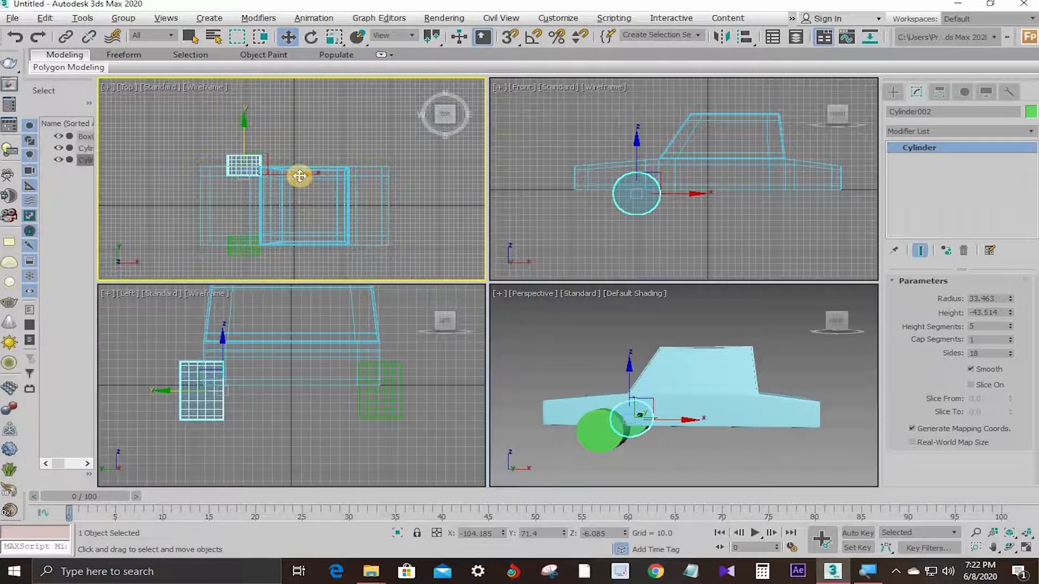
left_click(237, 241)
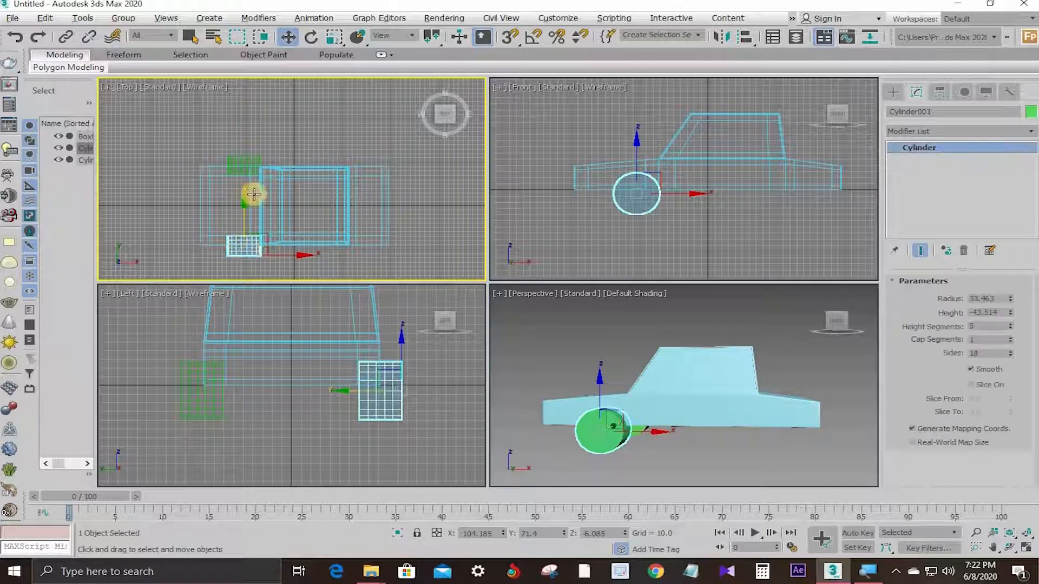
left_click(245, 173, "ctrl")
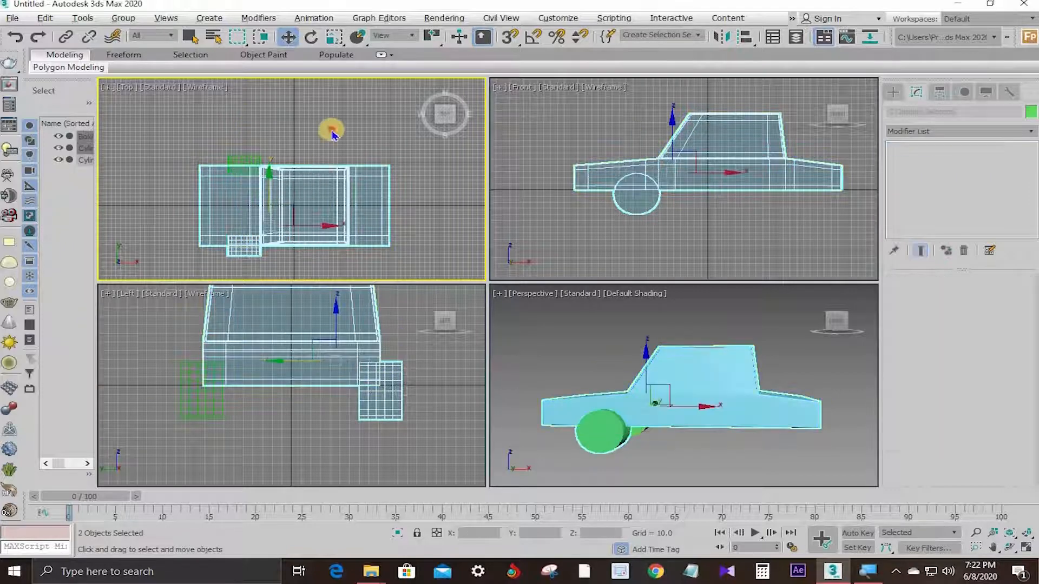
left_click(255, 152)
left_click(246, 157)
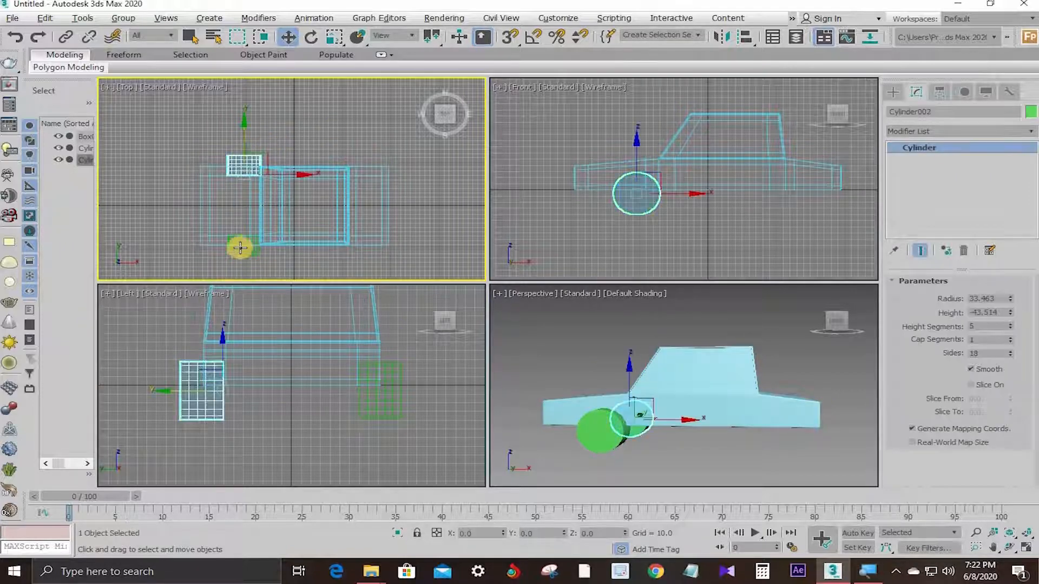
left_click(250, 252, "ctrl")
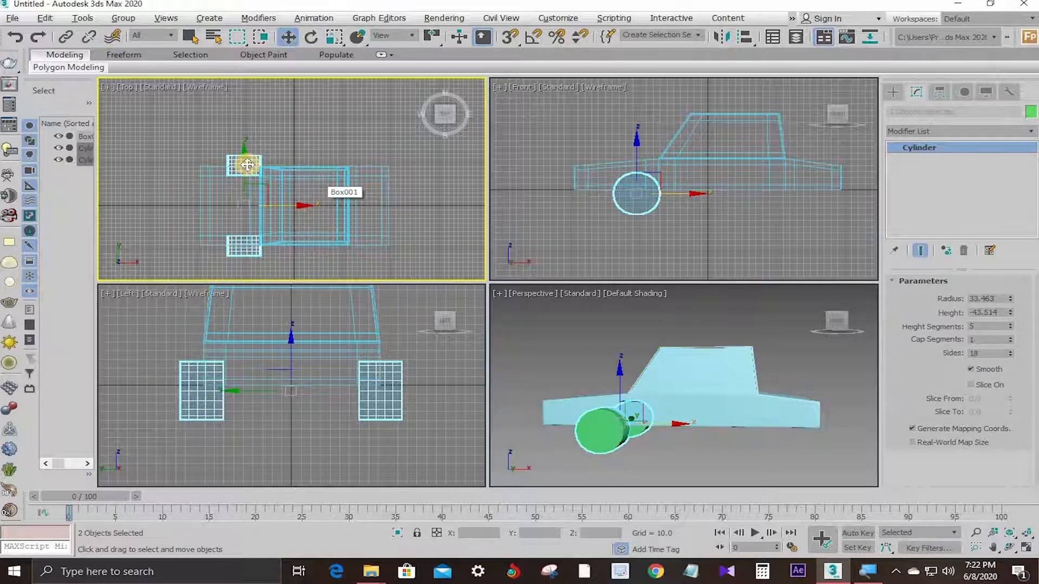
scroll(243, 172, "up", 4)
scroll(243, 172, "down", 4)
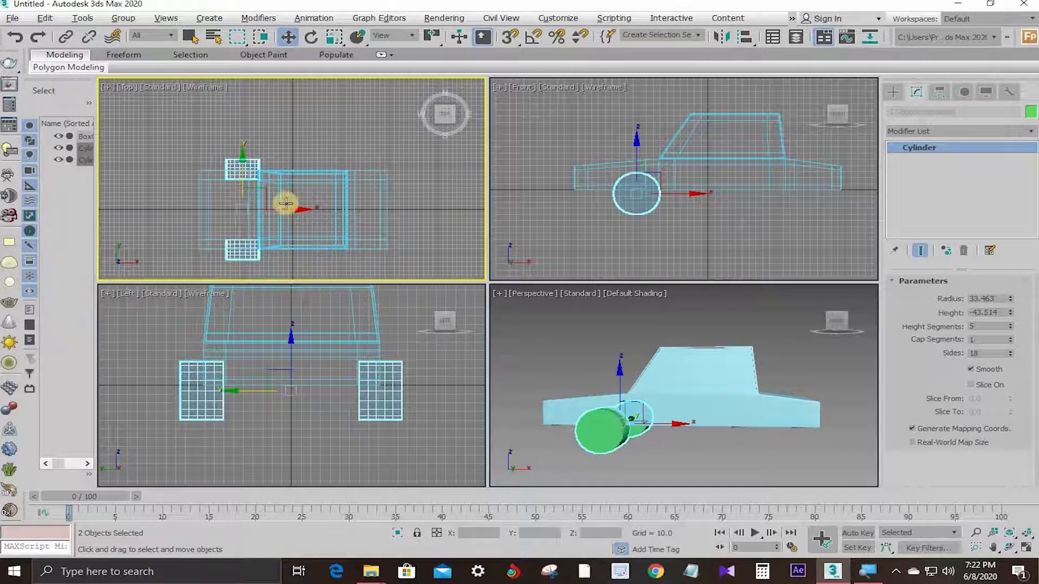
left_click_drag(299, 213, 407, 205, "shift")
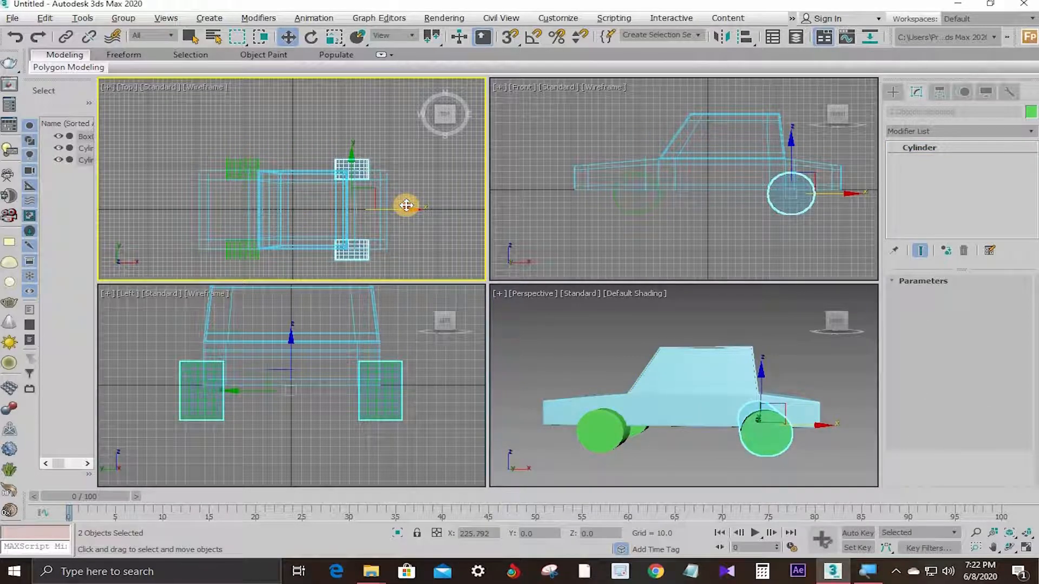
left_click_drag(407, 210, 407, 211, "shift")
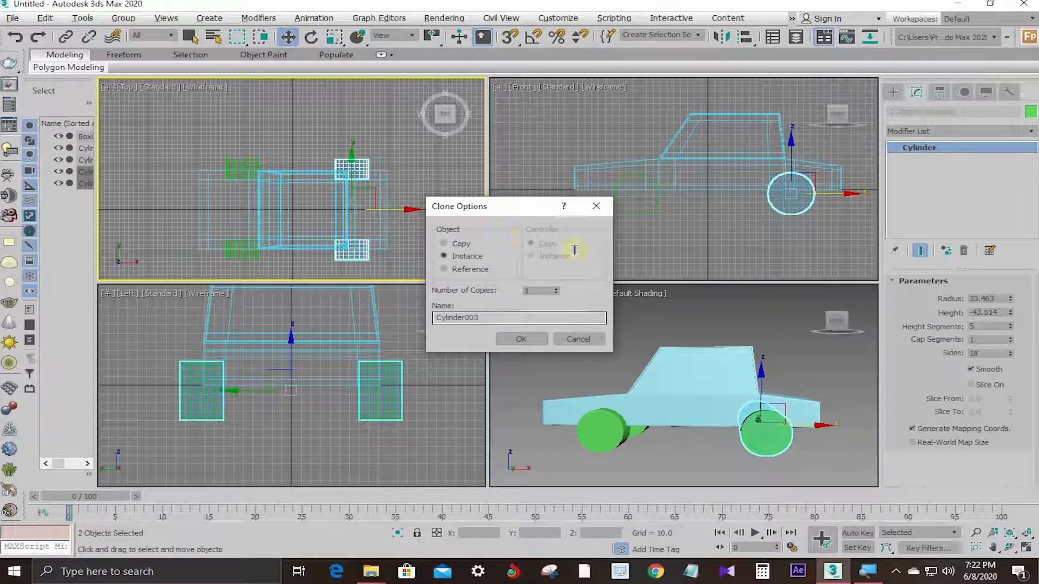
left_click(528, 339)
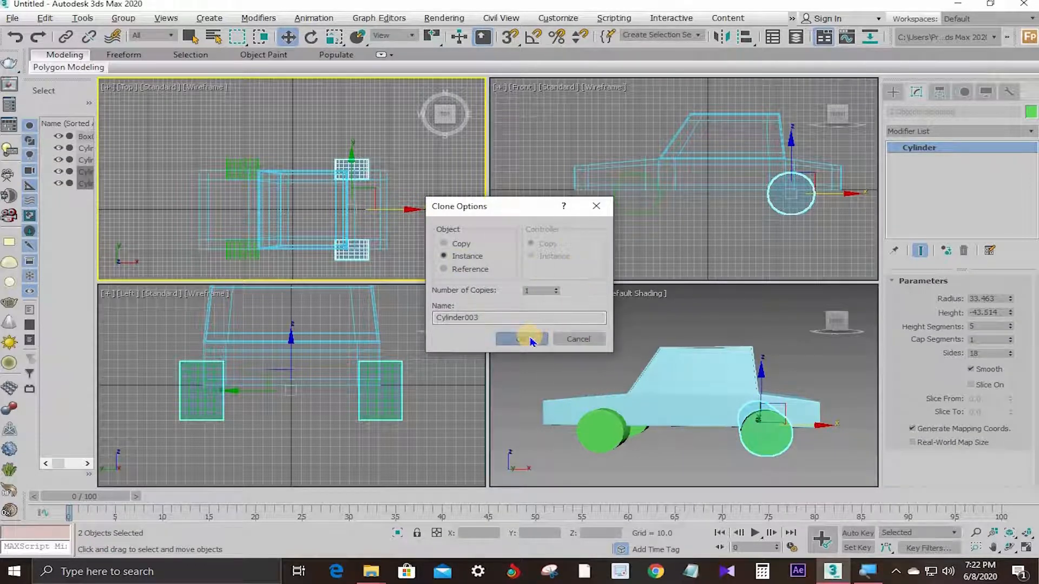
- Inspect the car with its four wheels from an angle in the maximized perspective view and clear the selection
key("alt+w")
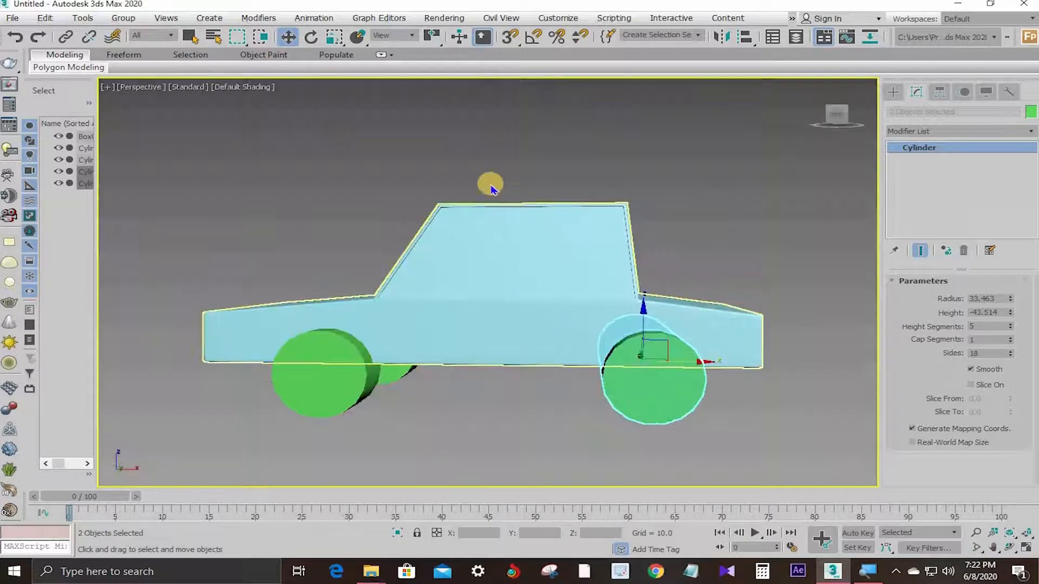
middle_click_drag(473, 250, 505, 290, "alt")
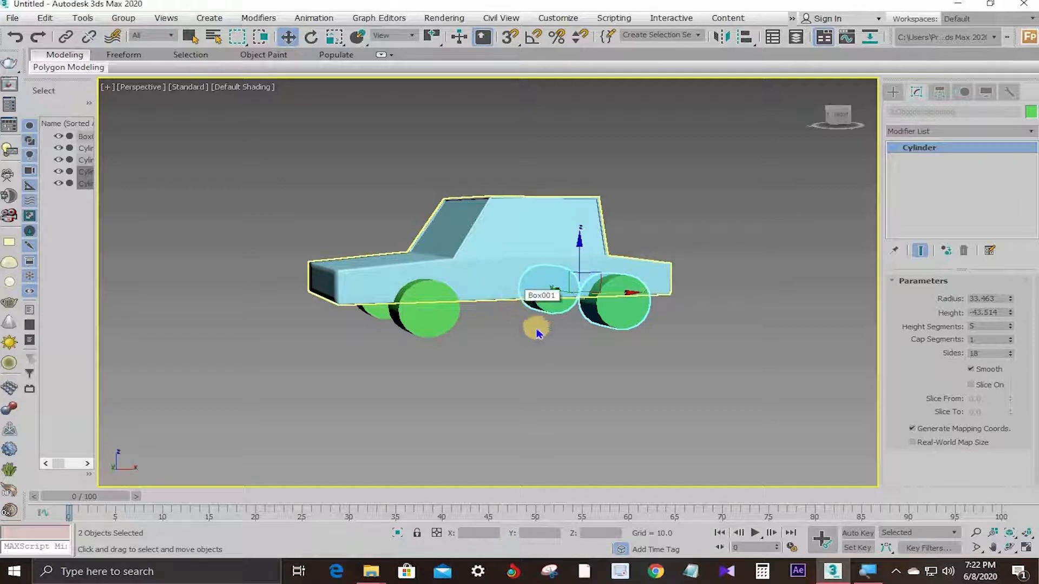
scroll(587, 379, "up", 3)
scroll(587, 379, "down", 3)
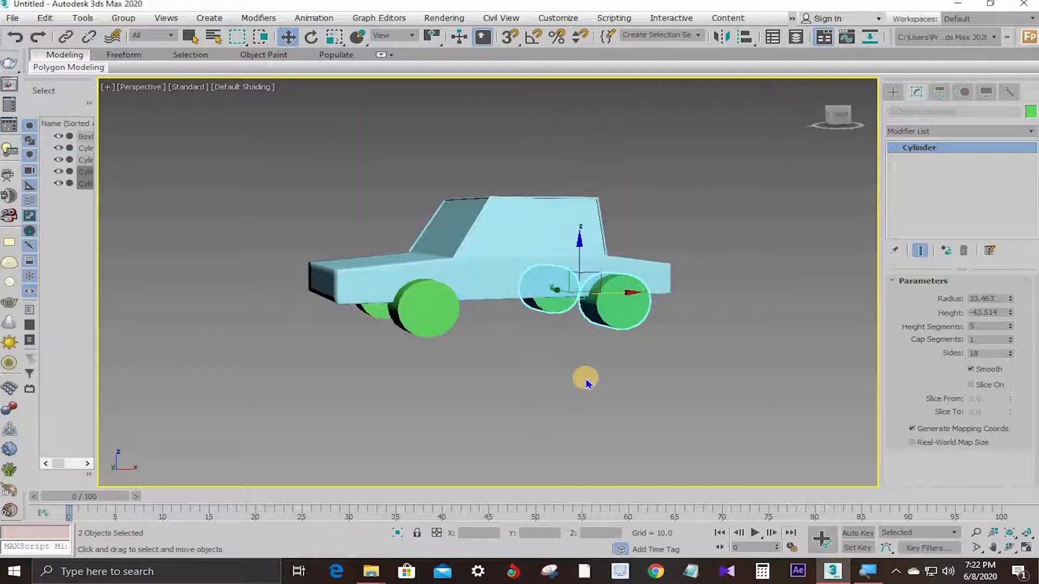
left_click(509, 277)
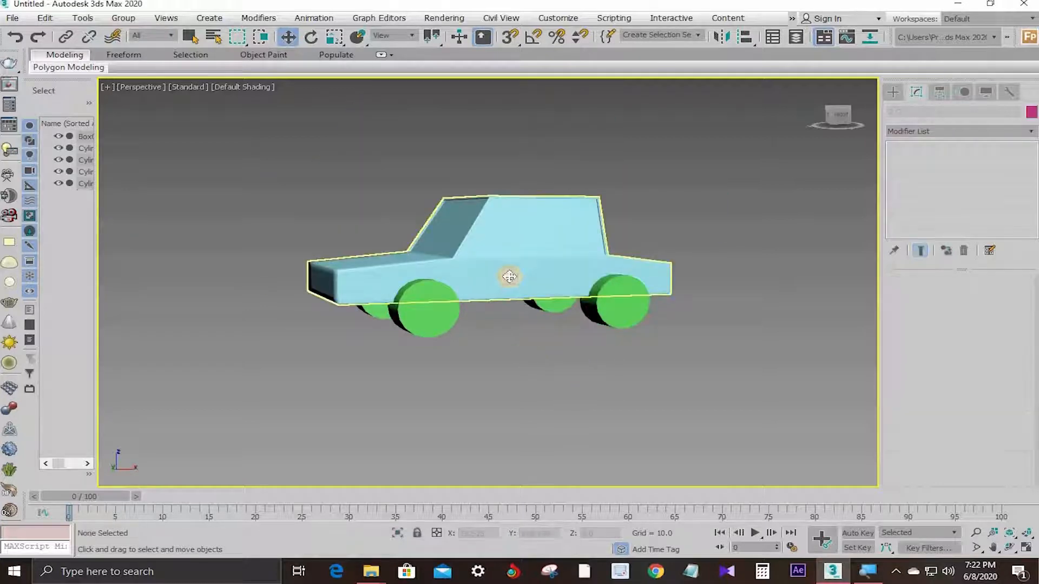
- Turn off NURMS smoothing on the car body and deselect it
left_click(380, 217)
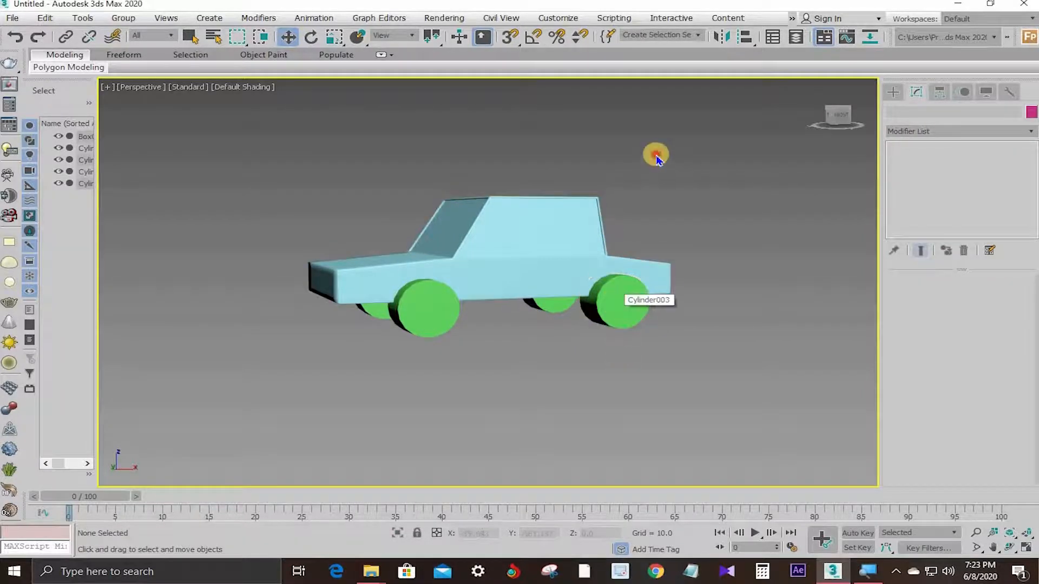
left_click(504, 247)
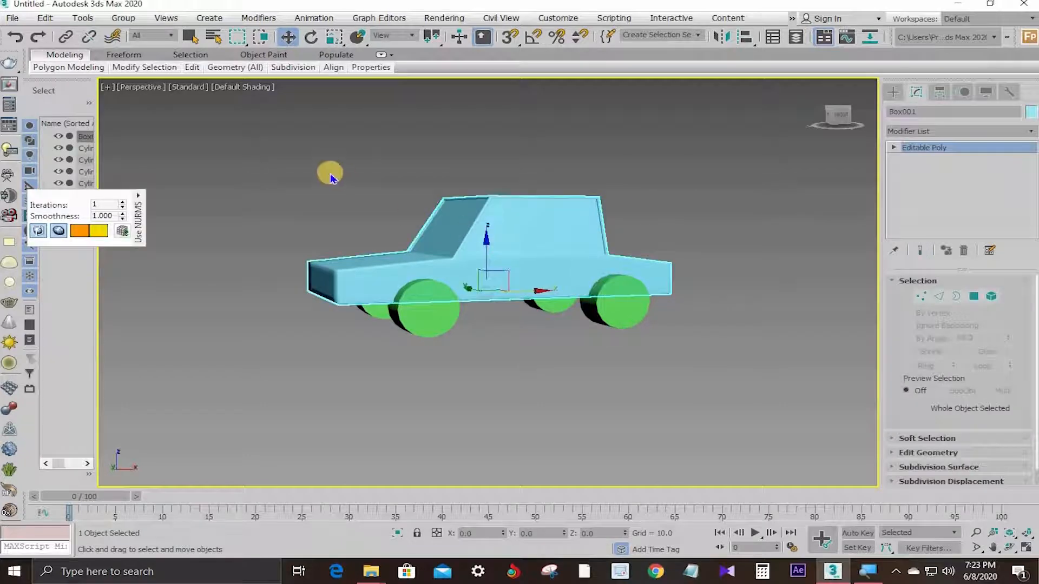
left_click(330, 173)
left_click(503, 248)
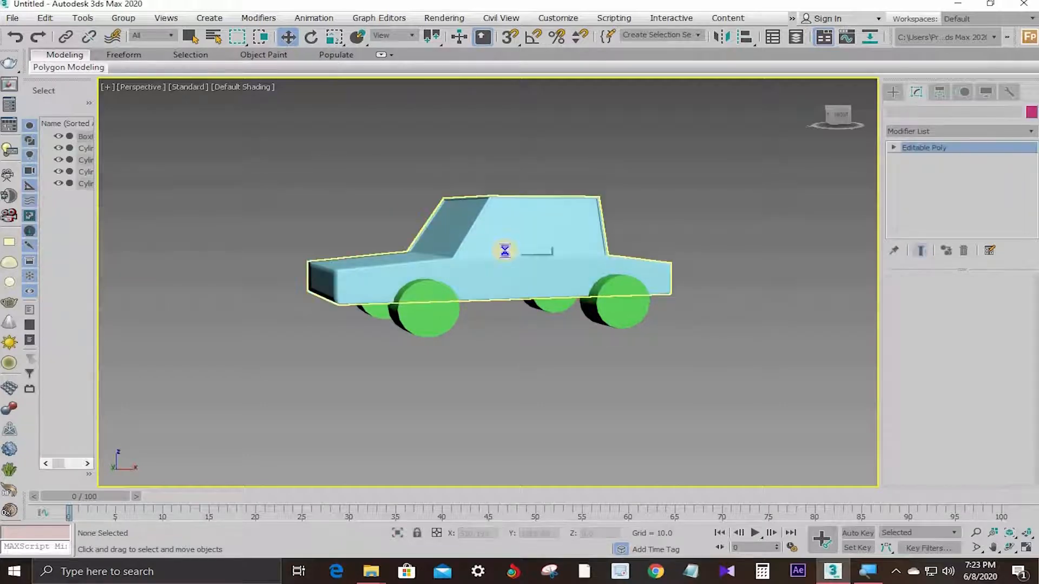
right_click(463, 88)
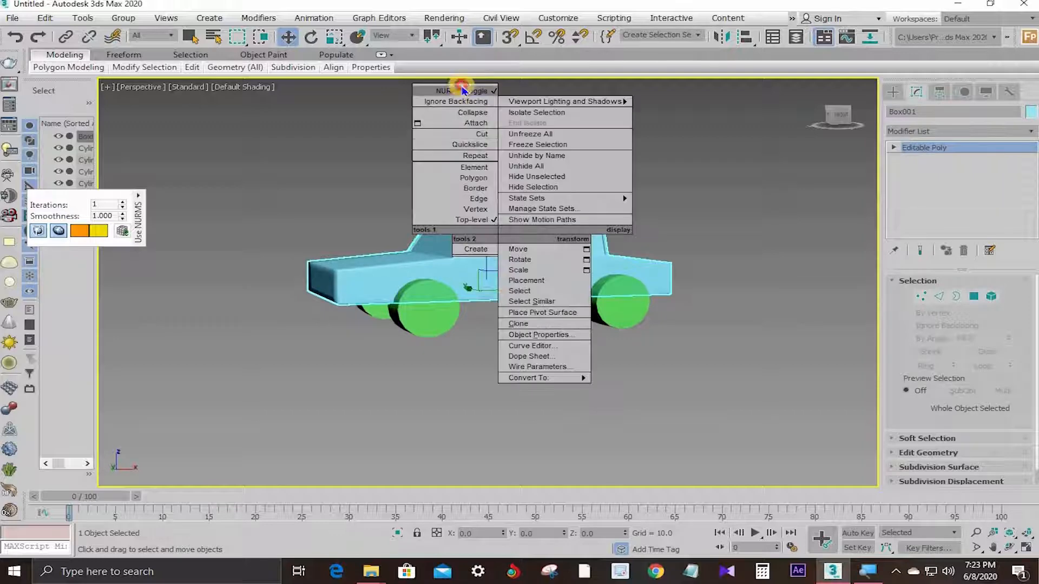
left_click(370, 130)
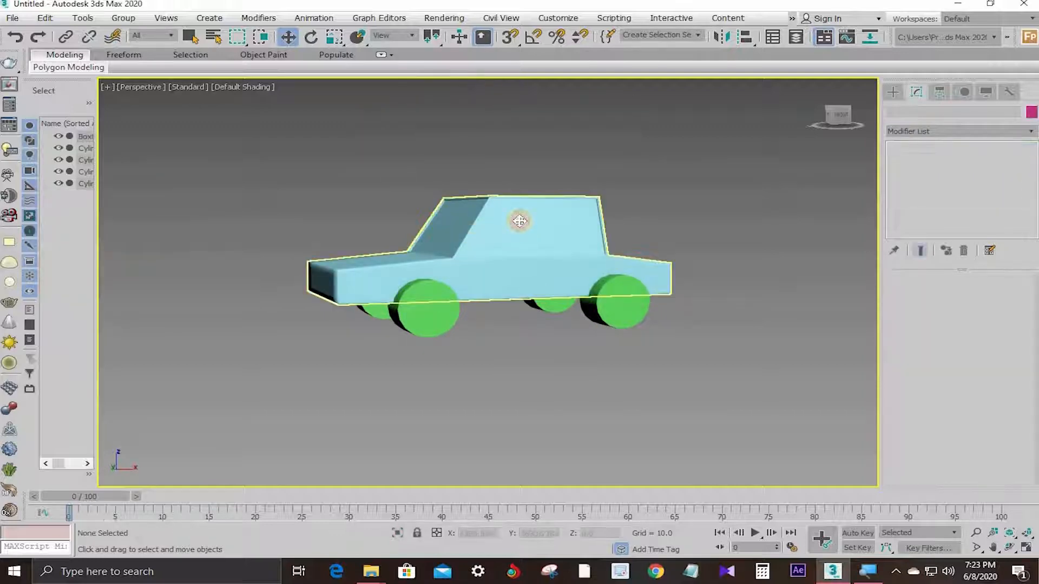
left_click(520, 220)
right_click(468, 116)
left_click(395, 132)
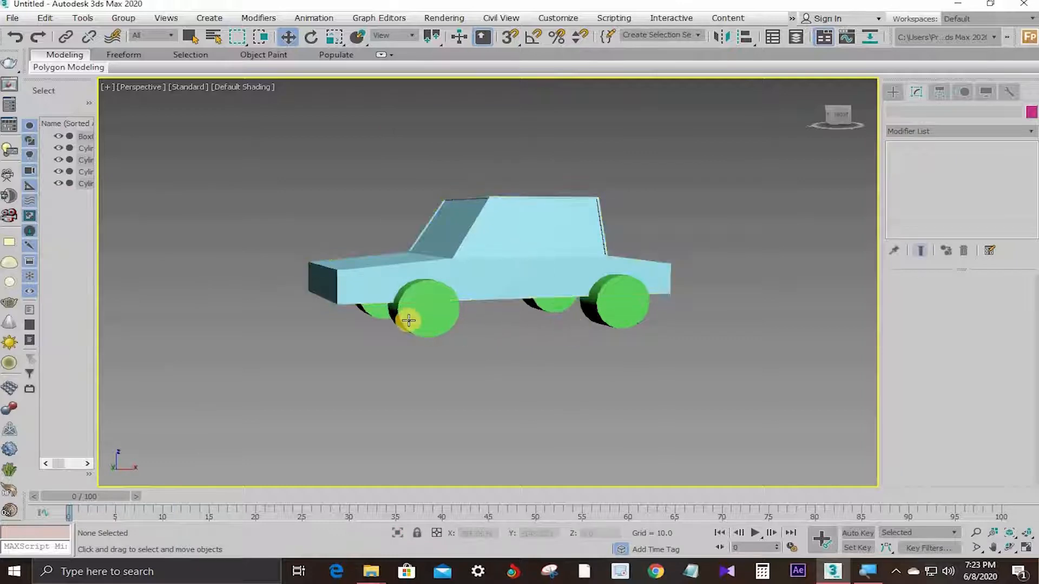
- Turn on NURMS smoothing for the car body and set its iterations to 2
scroll(410, 318, "up", 1)
scroll(405, 298, "down", 1)
middle_click_drag(443, 290, 482, 309, "alt")
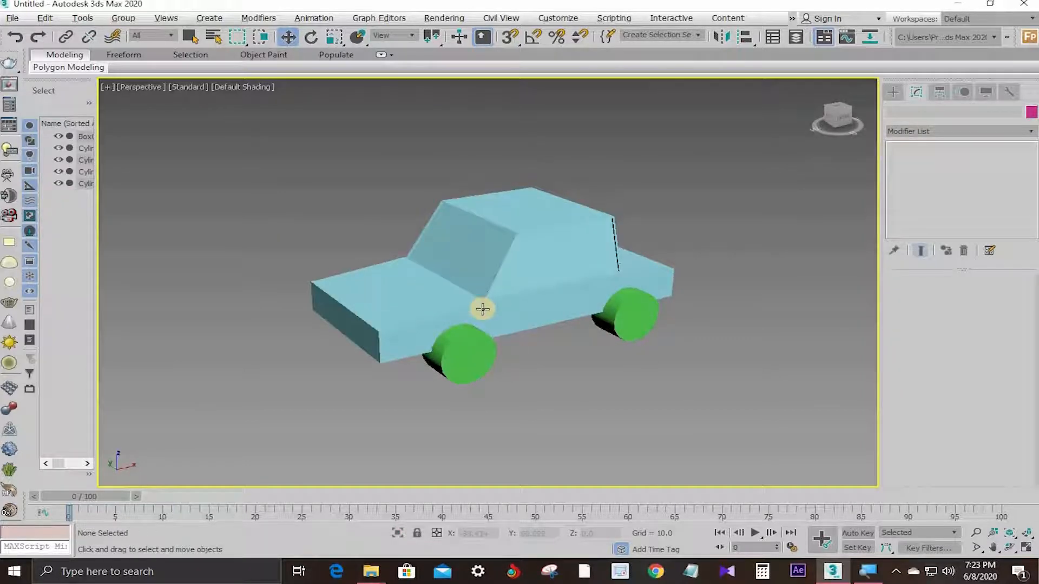
middle_click_drag(596, 295, 707, 331)
left_click(548, 296)
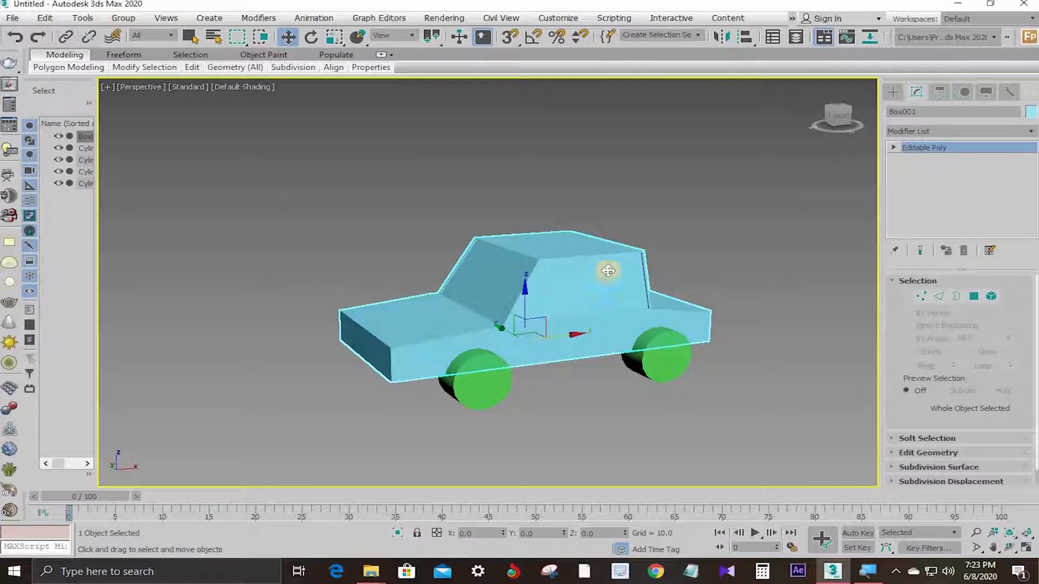
left_click(669, 161)
left_click(555, 293)
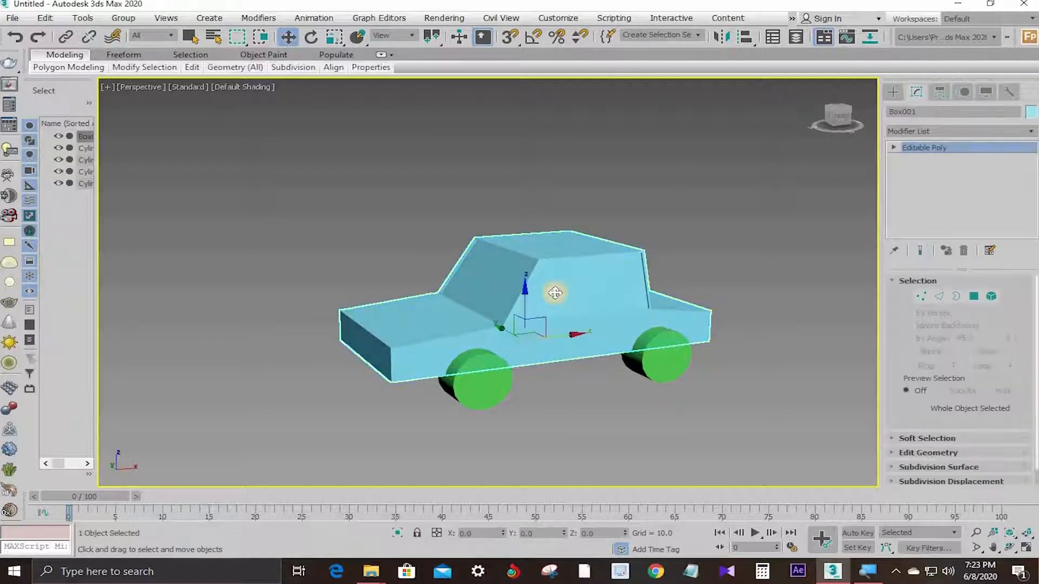
right_click(558, 298)
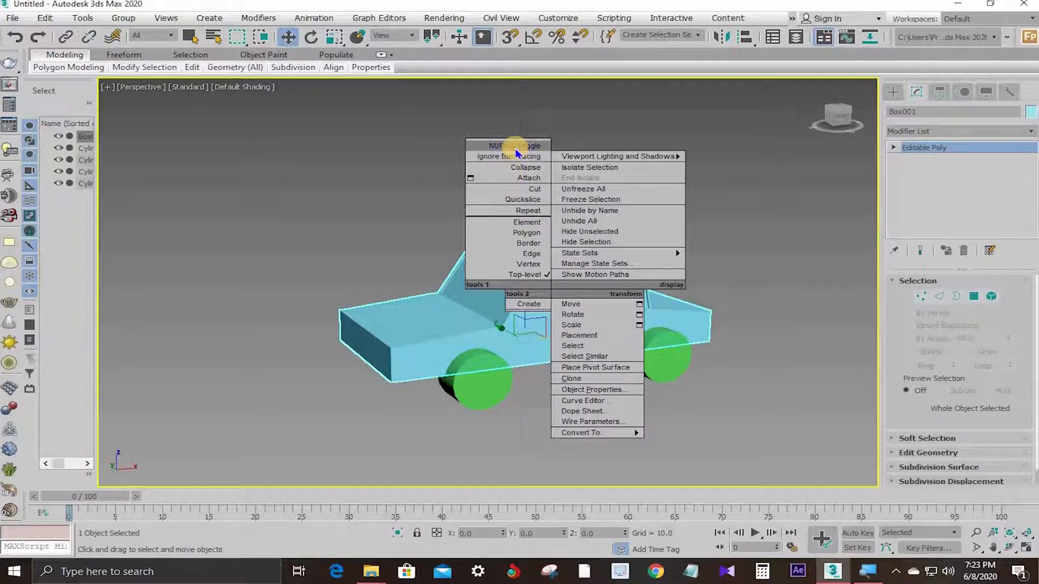
left_click(506, 162)
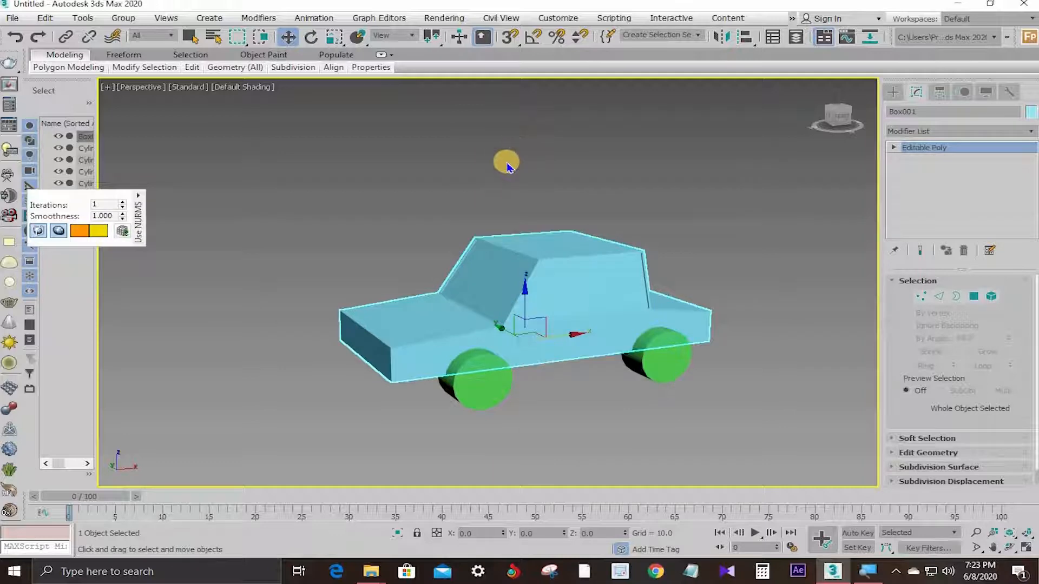
left_click(106, 206)
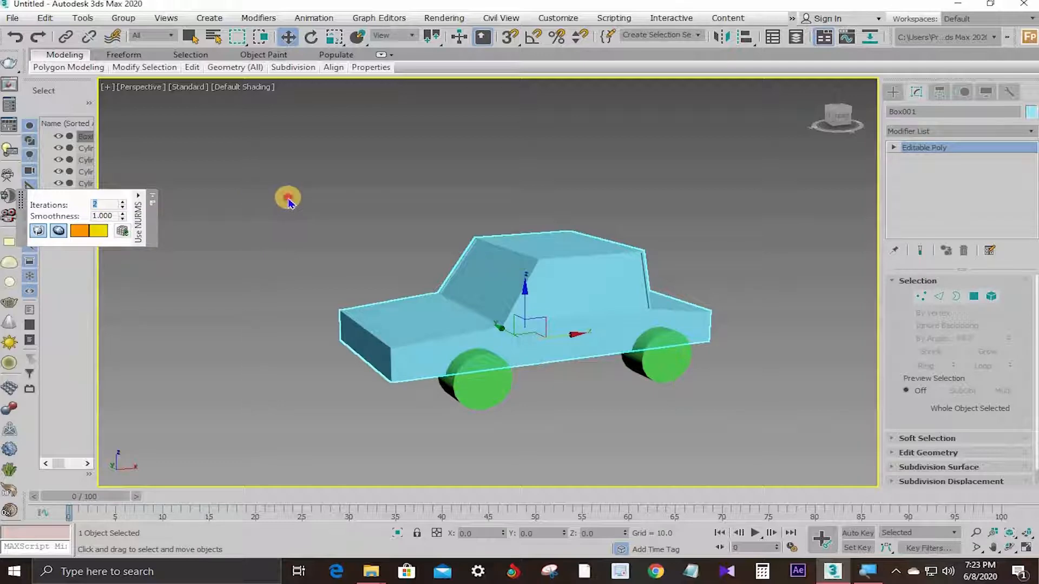
left_click(384, 214)
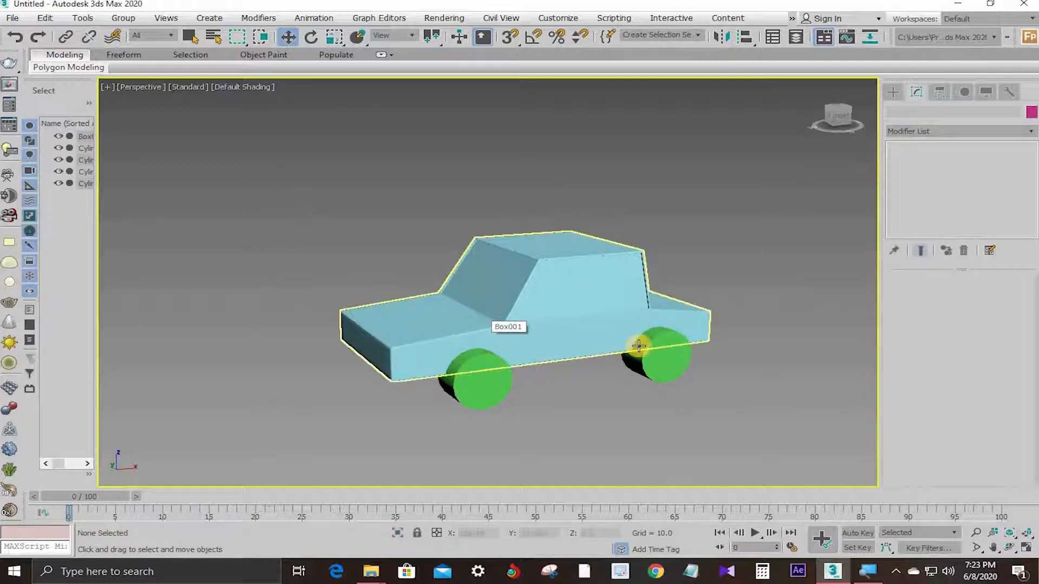
- Convert the car body into a ProBoolean compound object
middle_click_drag(642, 339, 620, 335, "alt")
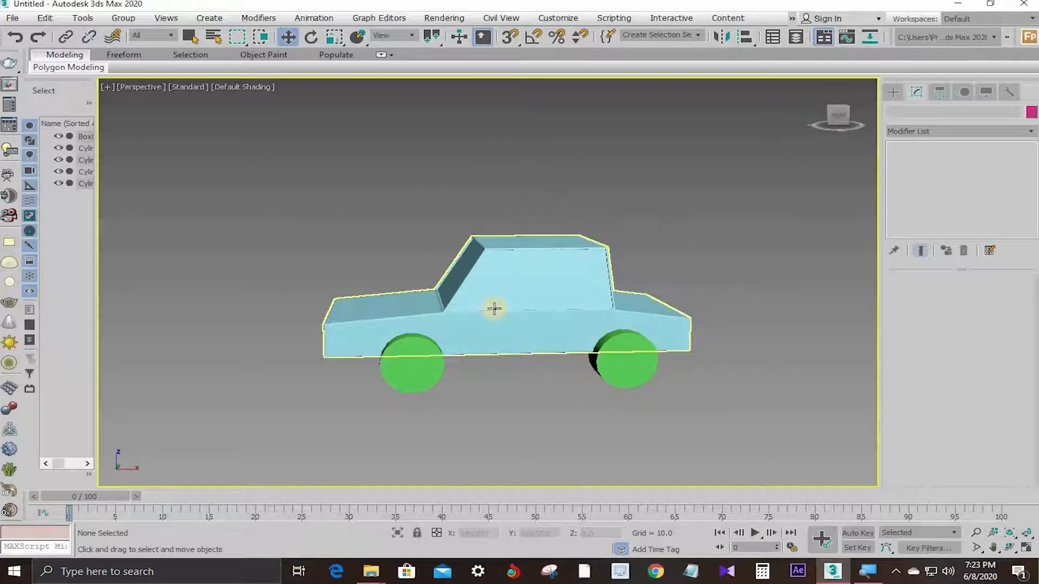
scroll(494, 308, "up", 2)
middle_click_drag(492, 303, 525, 294, "alt")
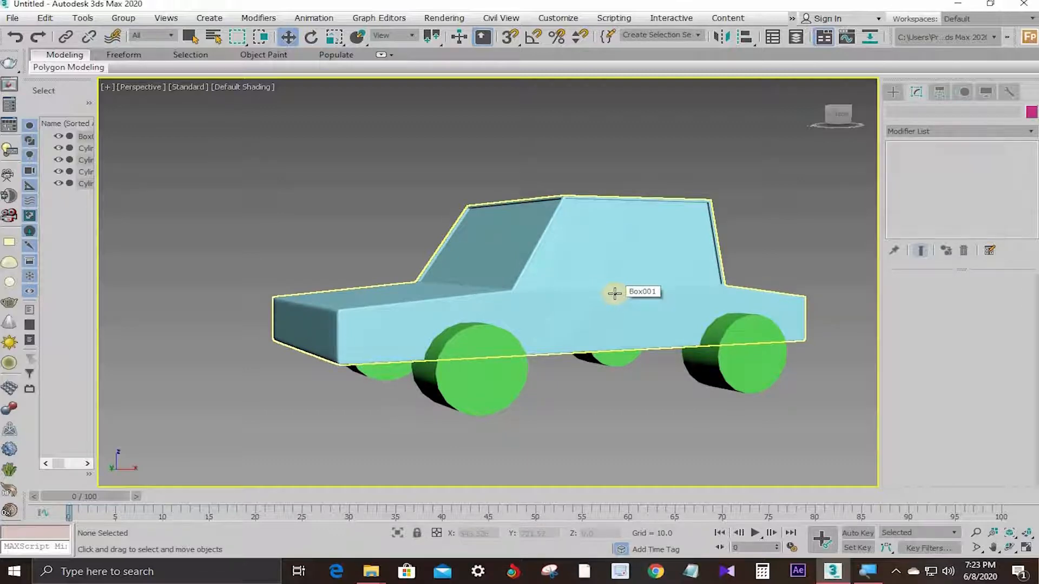
left_click(575, 207)
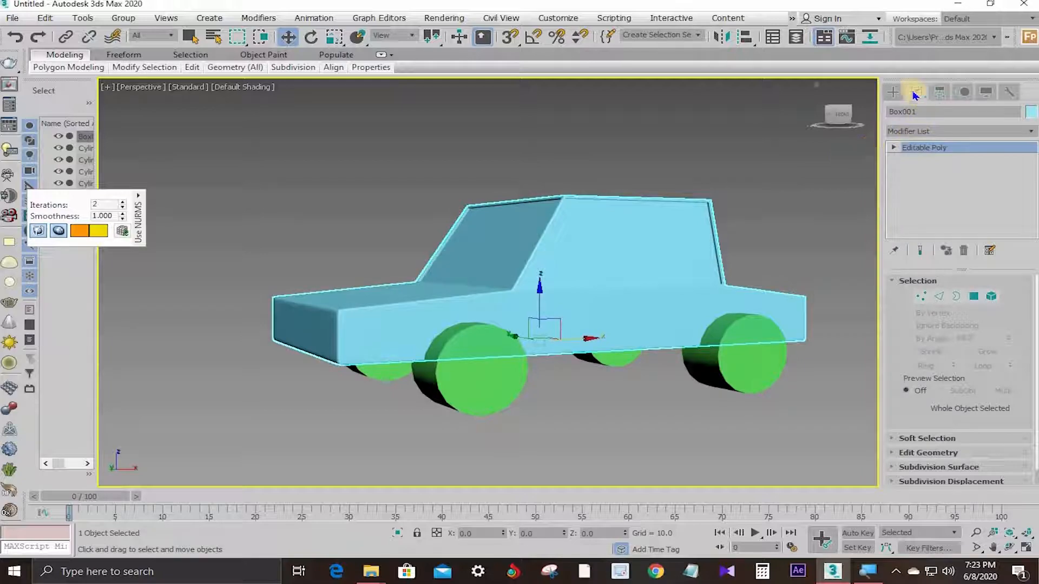
left_click(895, 92)
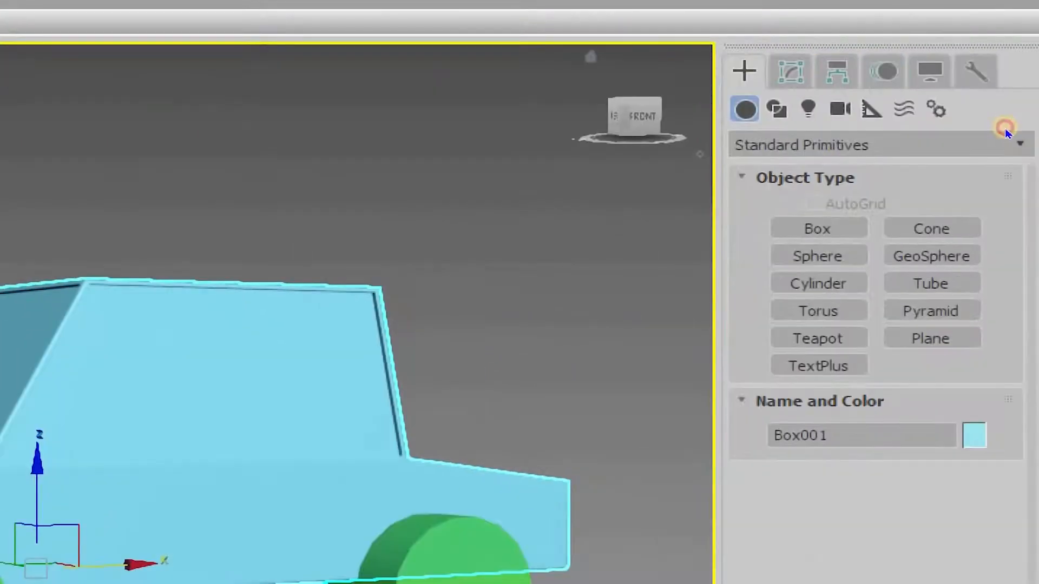
left_click(1024, 127)
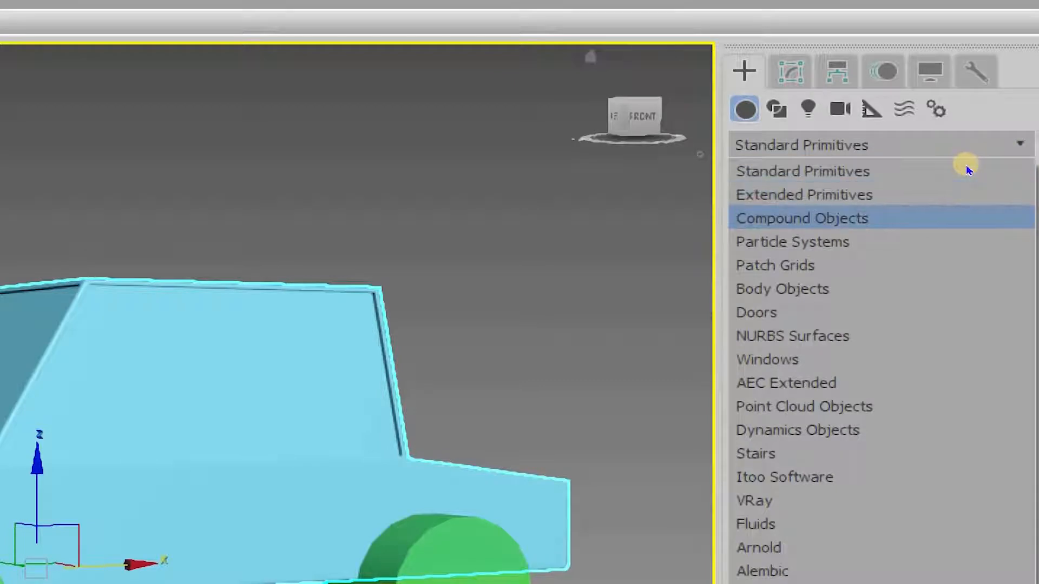
left_click(893, 93)
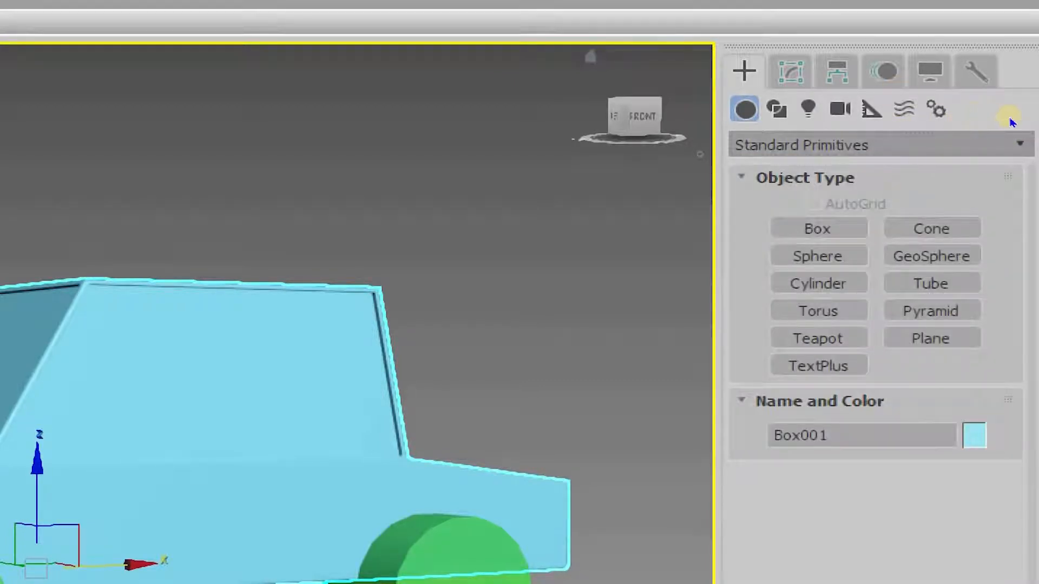
left_click(1020, 136)
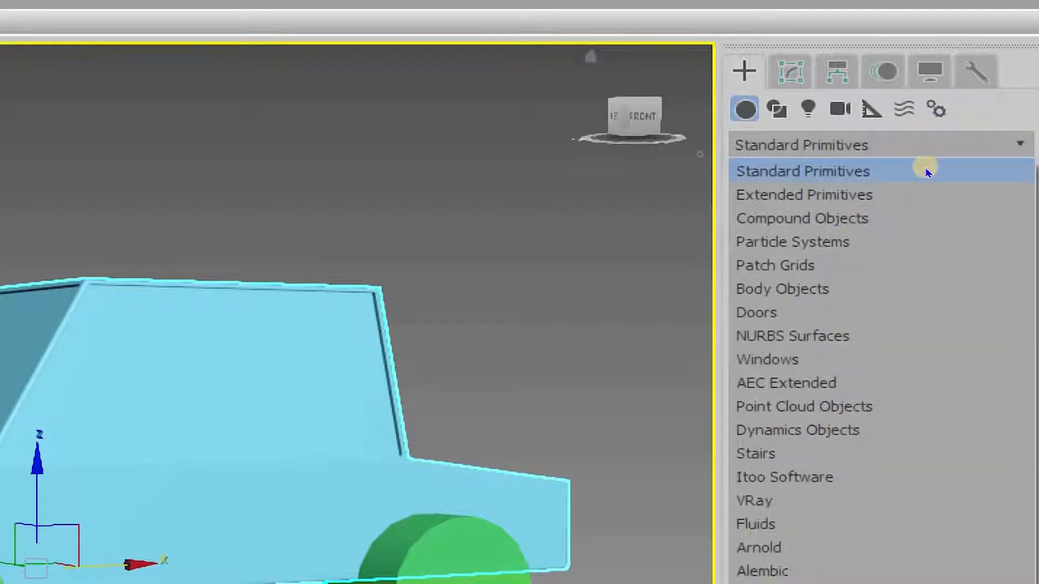
key("Down")
key("Down")
key("Return")
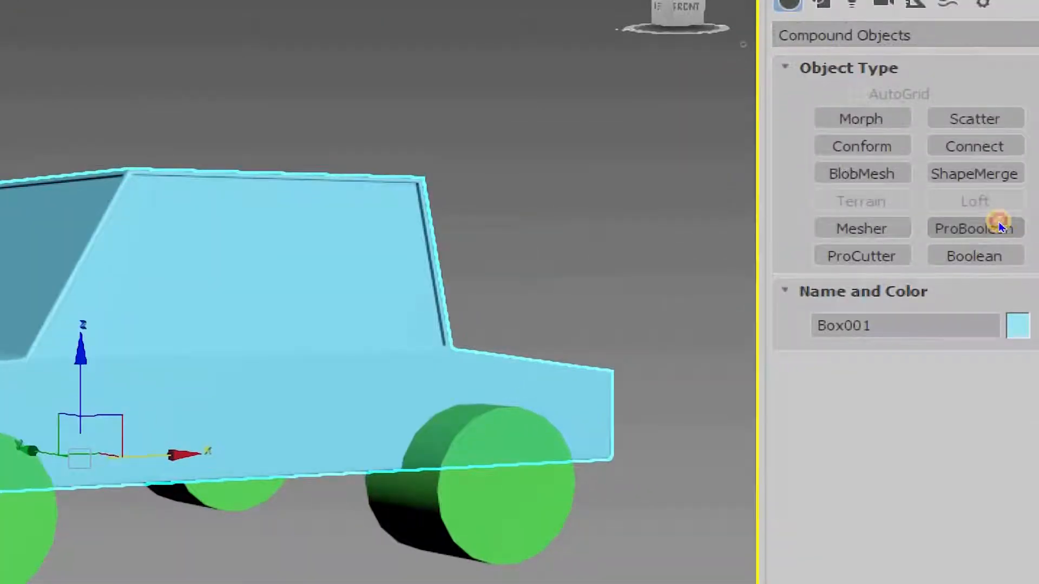
left_click(999, 227)
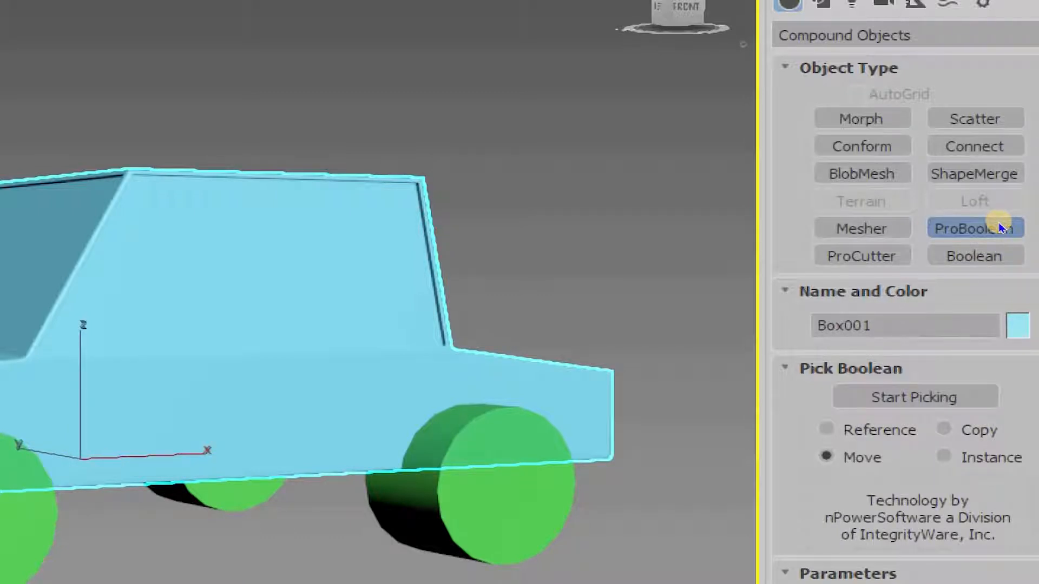
- Subtract all four wheel cylinders from the car body to cut the wheel arches
left_click(960, 311)
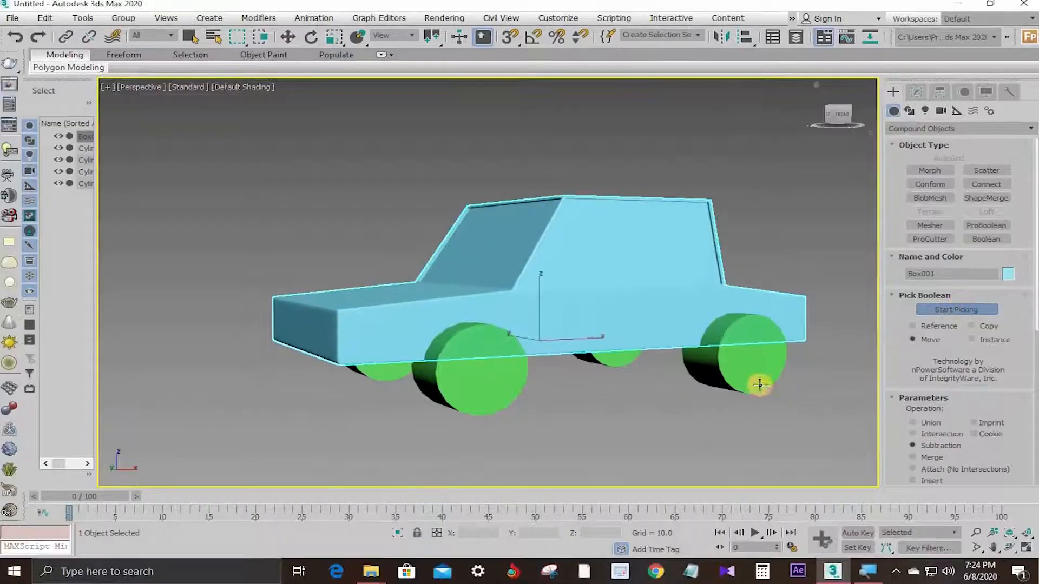
left_click(743, 379)
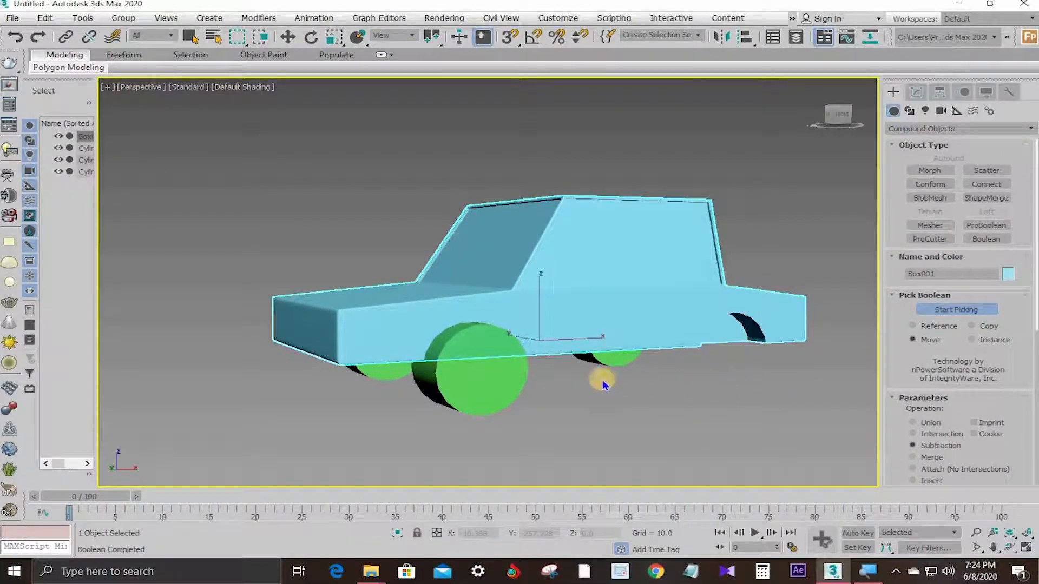
left_click(605, 381)
left_click(503, 387)
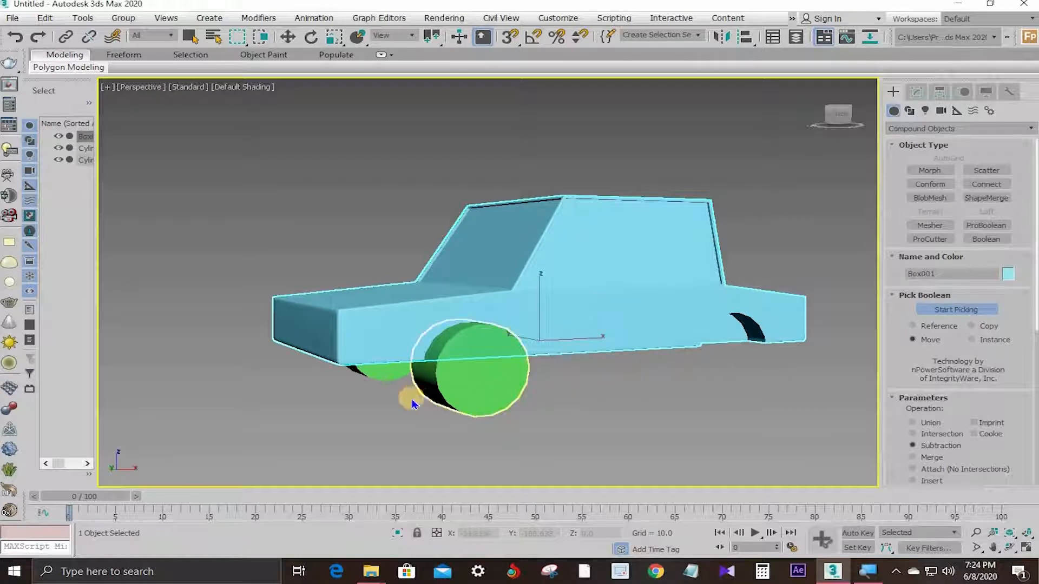
left_click(383, 379)
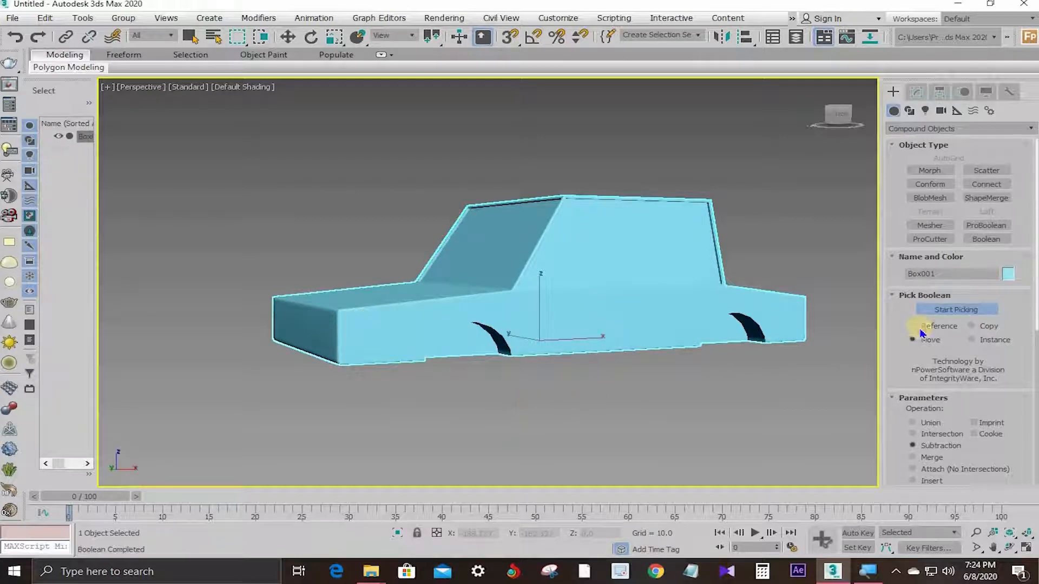
left_click(966, 311)
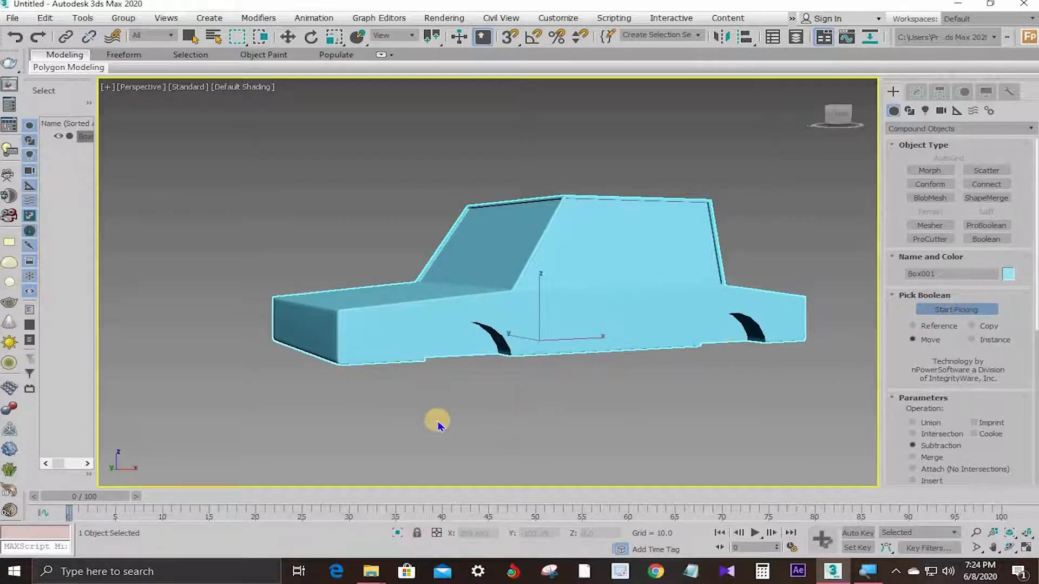
right_click(594, 370)
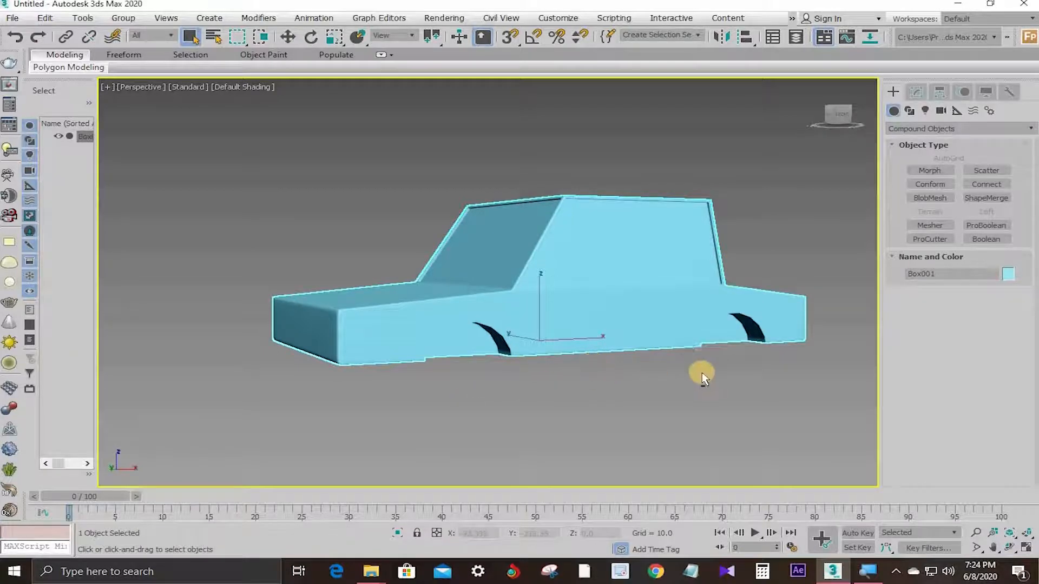
- Create a tube centred on the front wheel arch in the Front view, with radii about 32.3 and 23.3 and height about 27.6
middle_click_drag(703, 373, 674, 363, "alt")
key("alt+w")
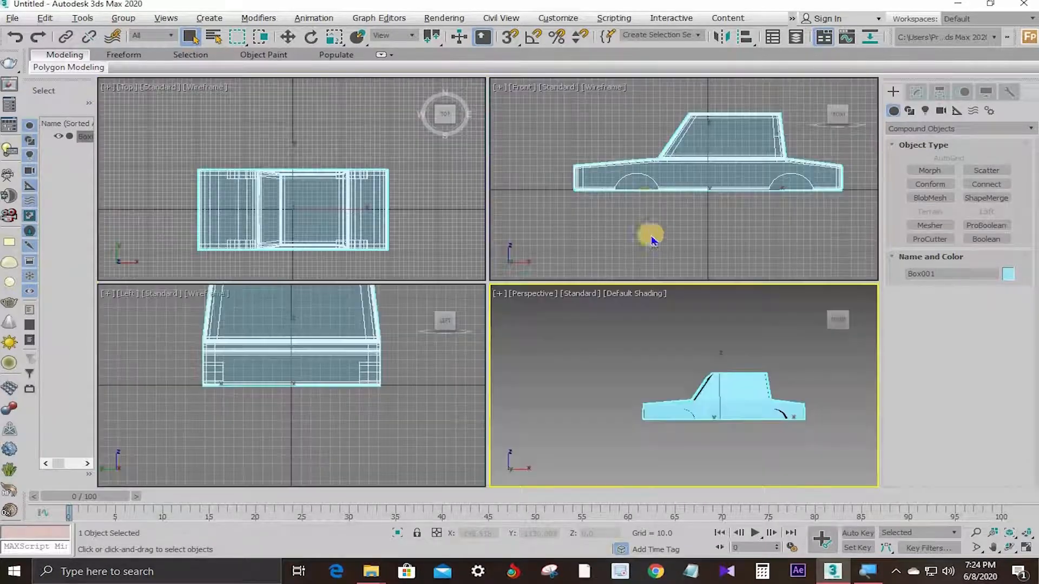
scroll(651, 189, "up", 2)
scroll(655, 190, "down", 2)
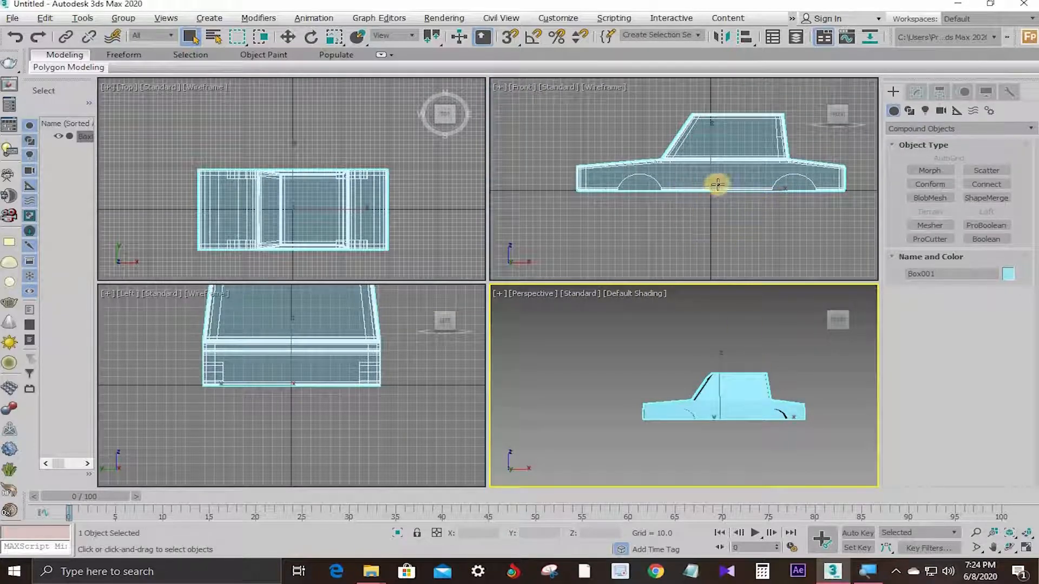
middle_click_drag(713, 187, 665, 175)
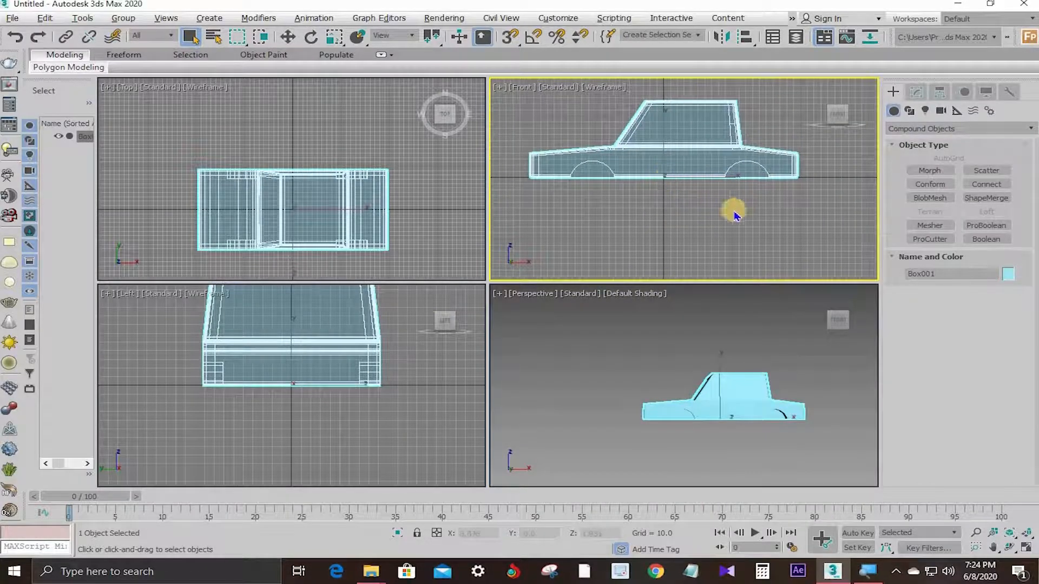
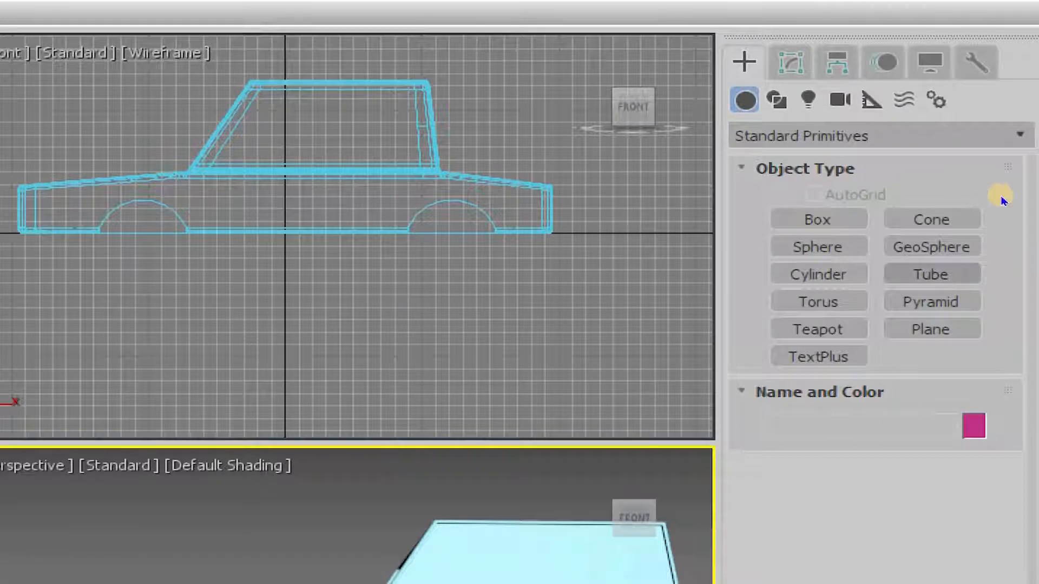
left_click(930, 274)
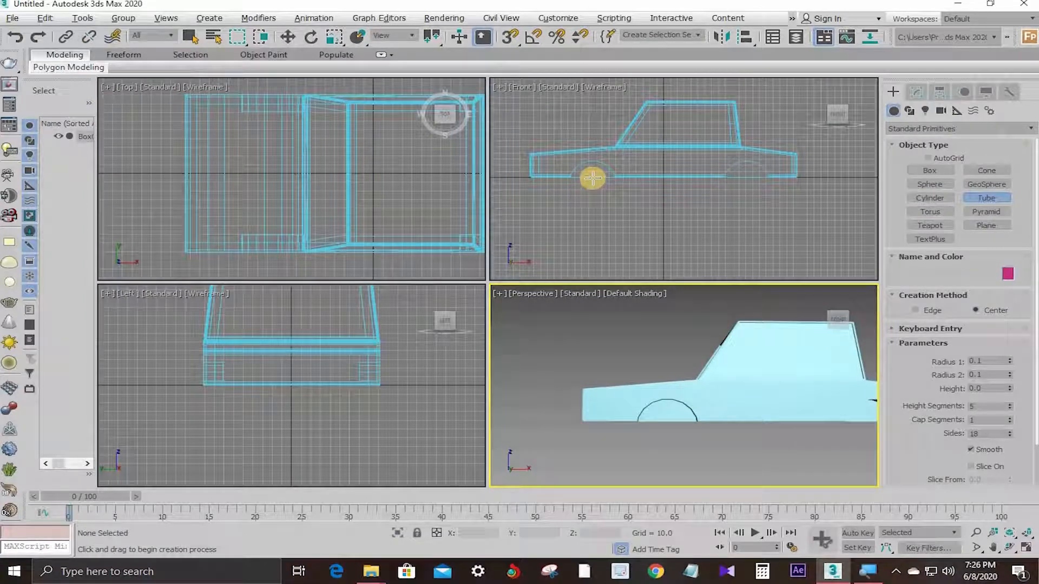
left_click_drag(592, 177, 612, 185)
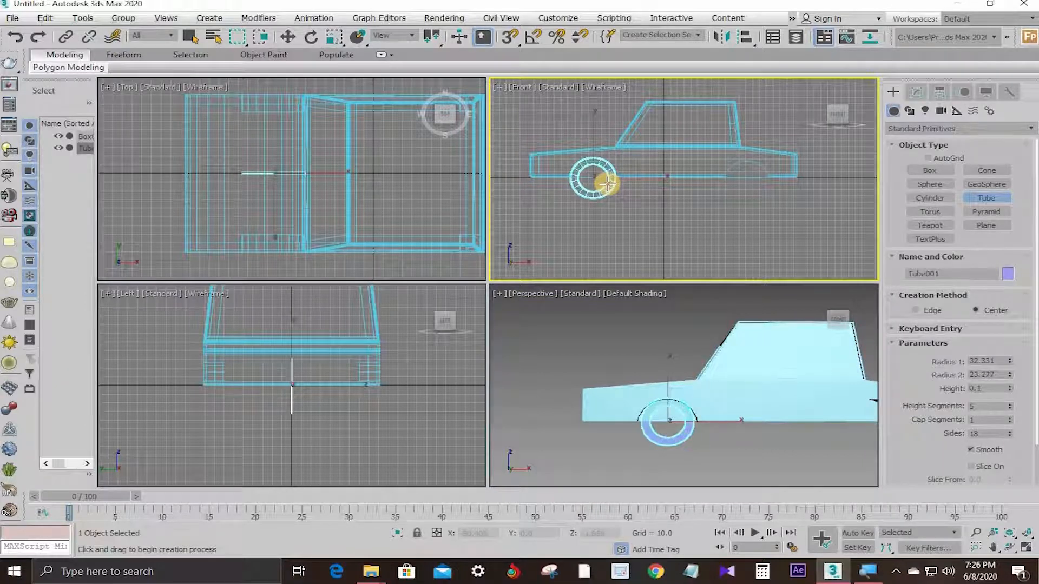
left_click(609, 168)
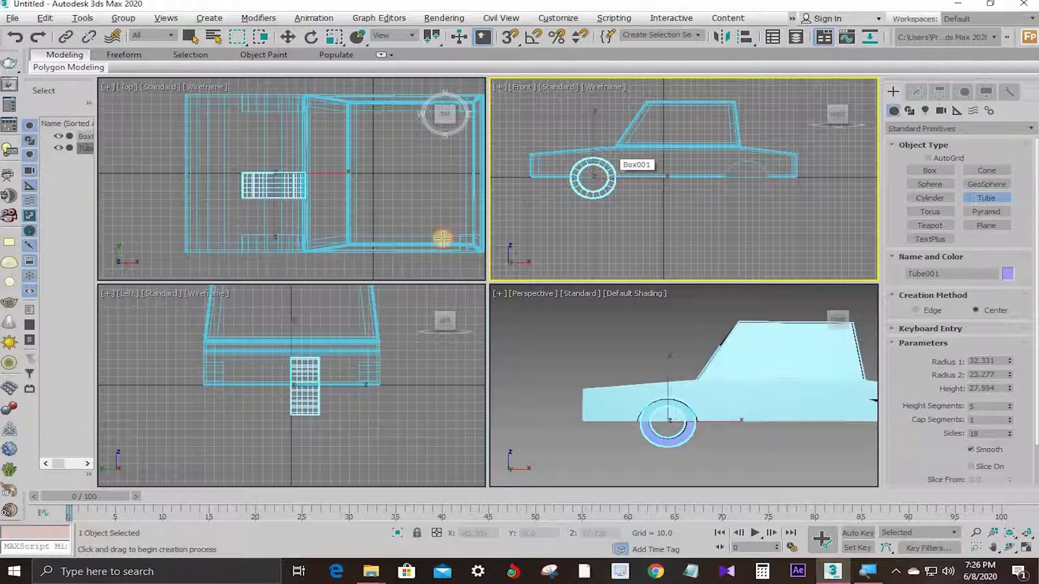
- Move the tube sideways in the Top view to the car's near side, at Y about -79.5
left_click(262, 180)
key("w")
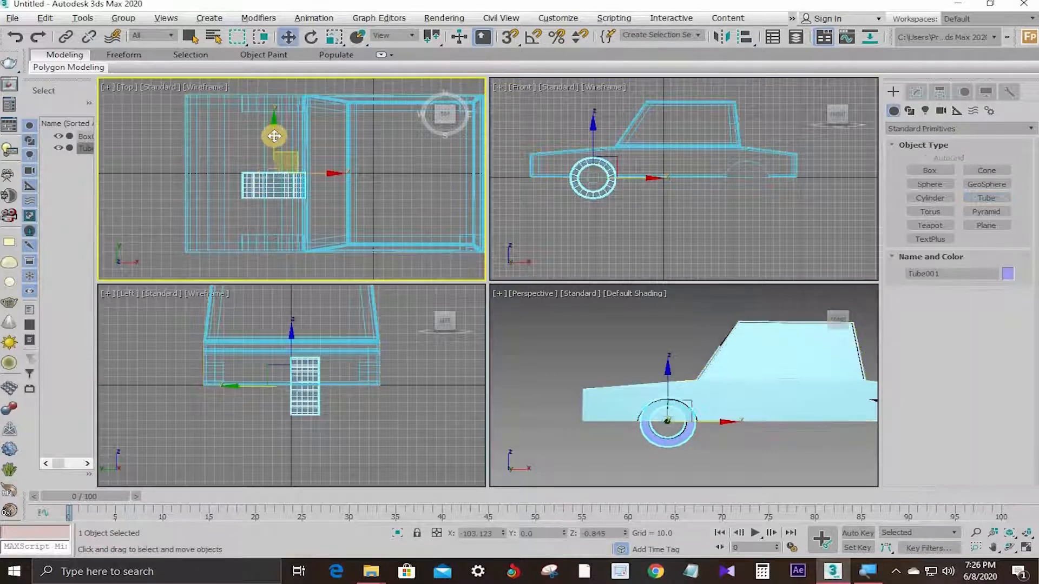
left_click_drag(273, 141, 278, 198)
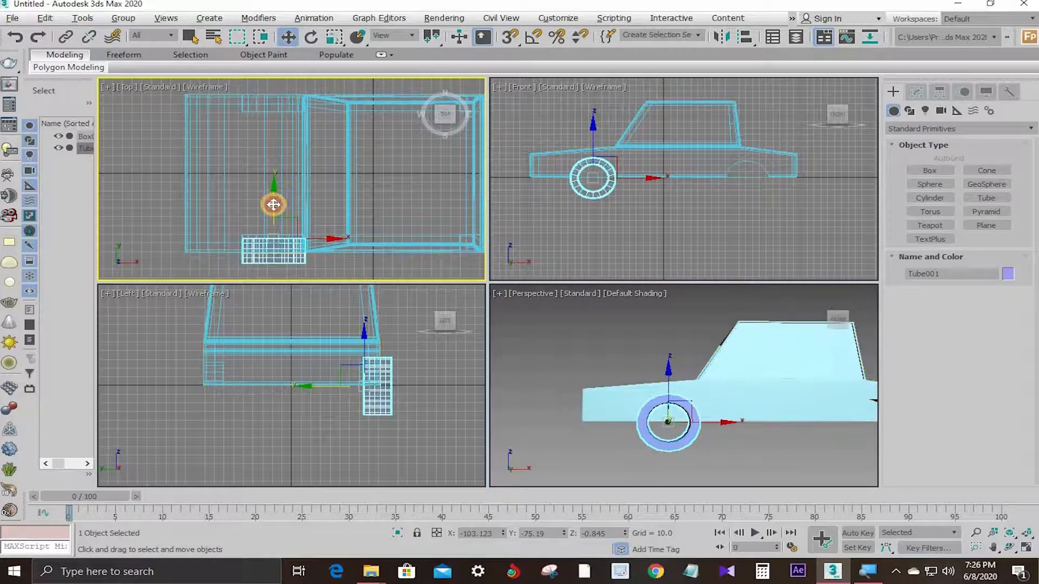
left_click_drag(273, 204, 273, 206)
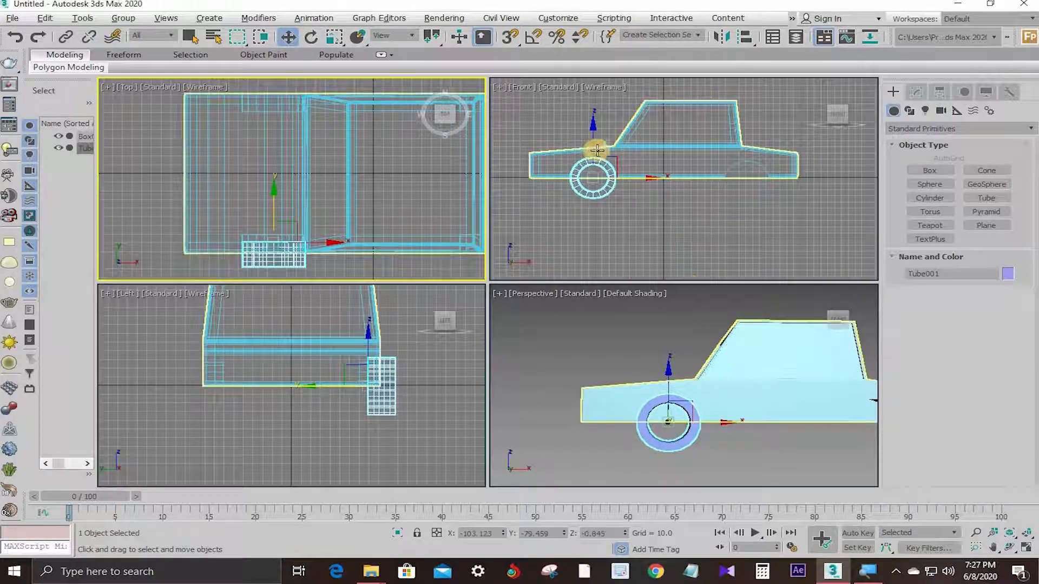
- Scale the tube down slightly in the Front view and lower it to Z about -7.2
left_click(592, 176)
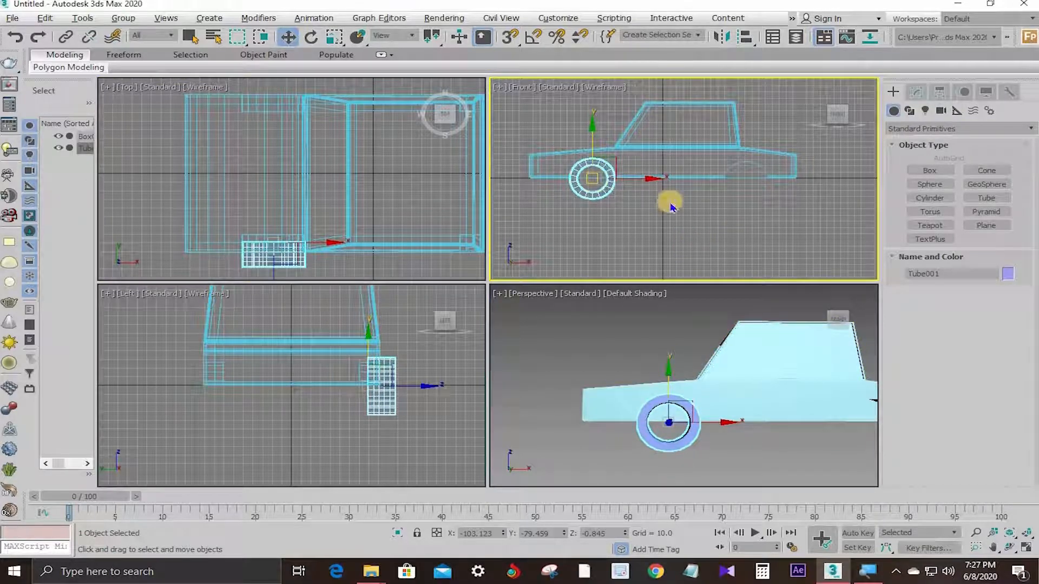
left_click(916, 92)
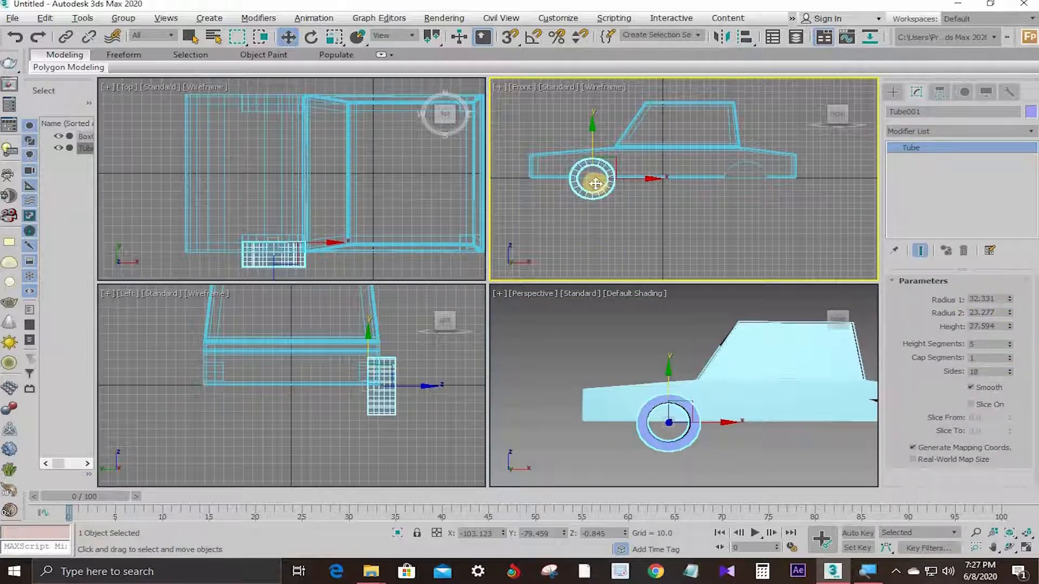
mouse_move(595, 176)
left_mouse_down()
mouse_move(590, 157)
mouse_move(599, 184)
left_mouse_up()
key("w")
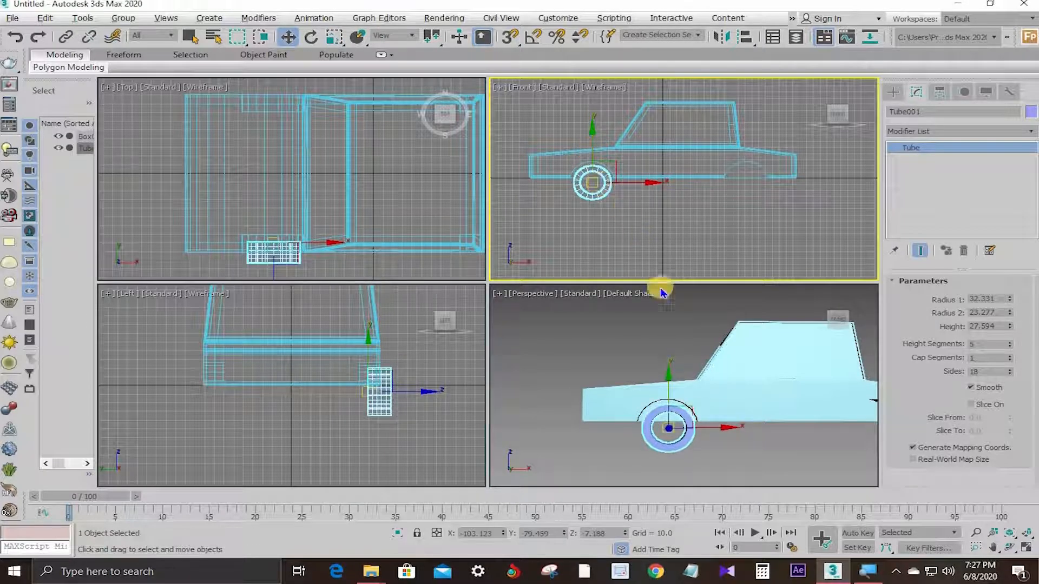
- Centre the tube horizontally in the front wheel arch by shifting it to X about -103.8
key("alt+w")
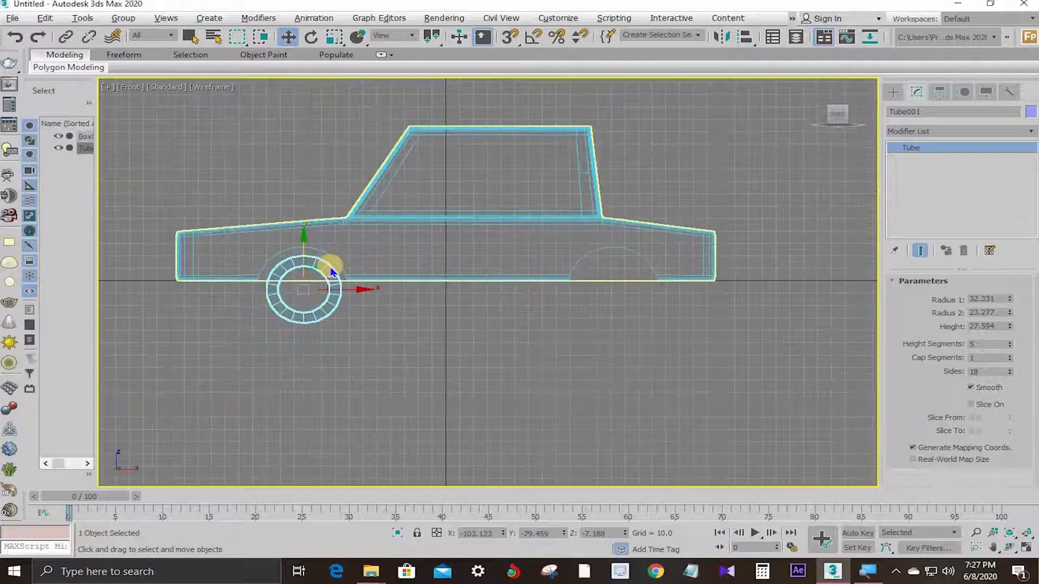
scroll(332, 262, "up", 5)
middle_click_drag(605, 190, 719, 172)
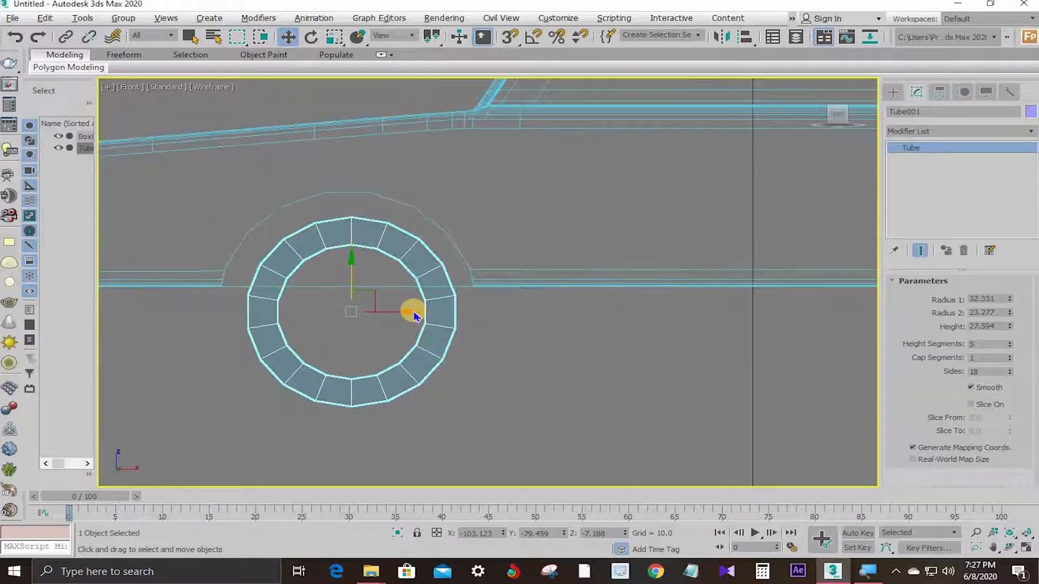
left_click_drag(408, 313, 405, 312)
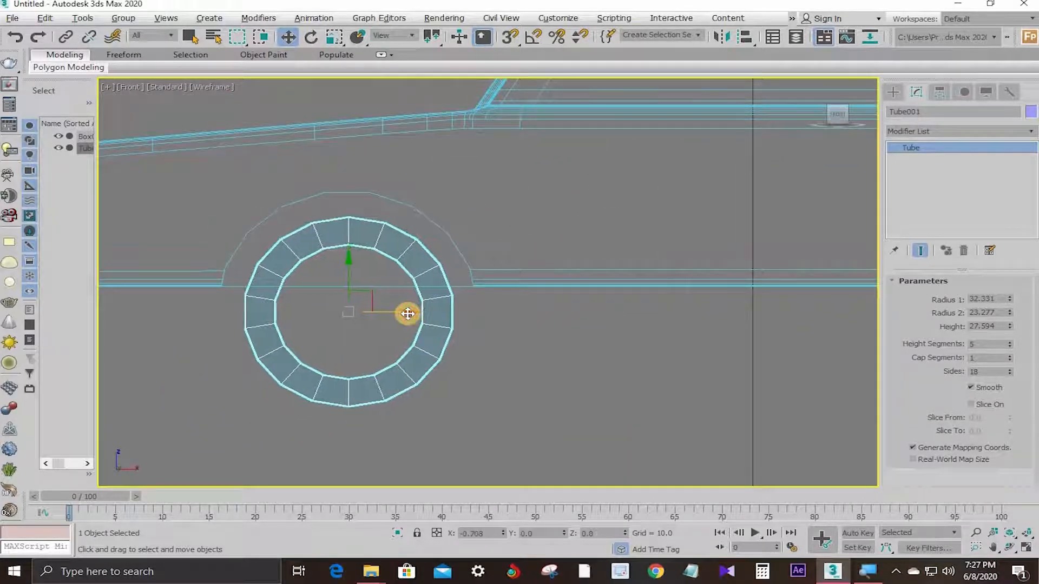
key("alt+w")
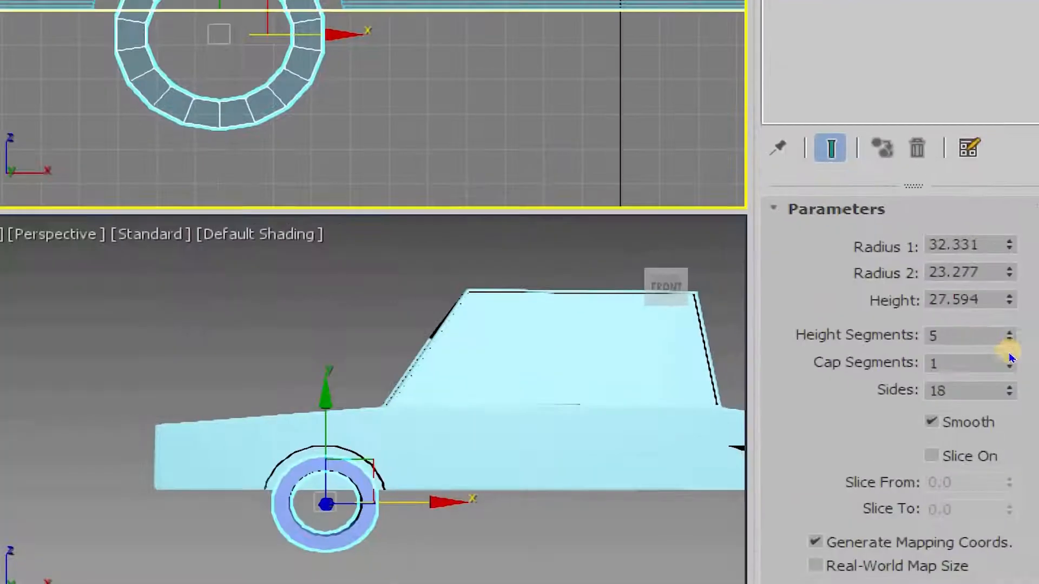
- Set the tube's height segments to 6 and reduce Radius 2 to about 21.6
left_click(1010, 338)
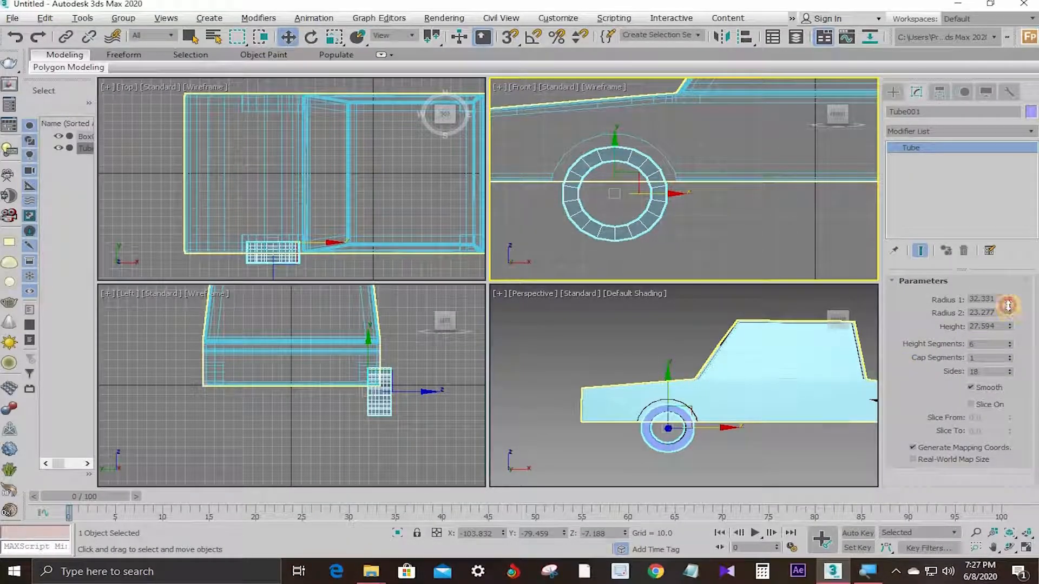
left_click_drag(1010, 316, 1004, 321)
left_click(678, 448)
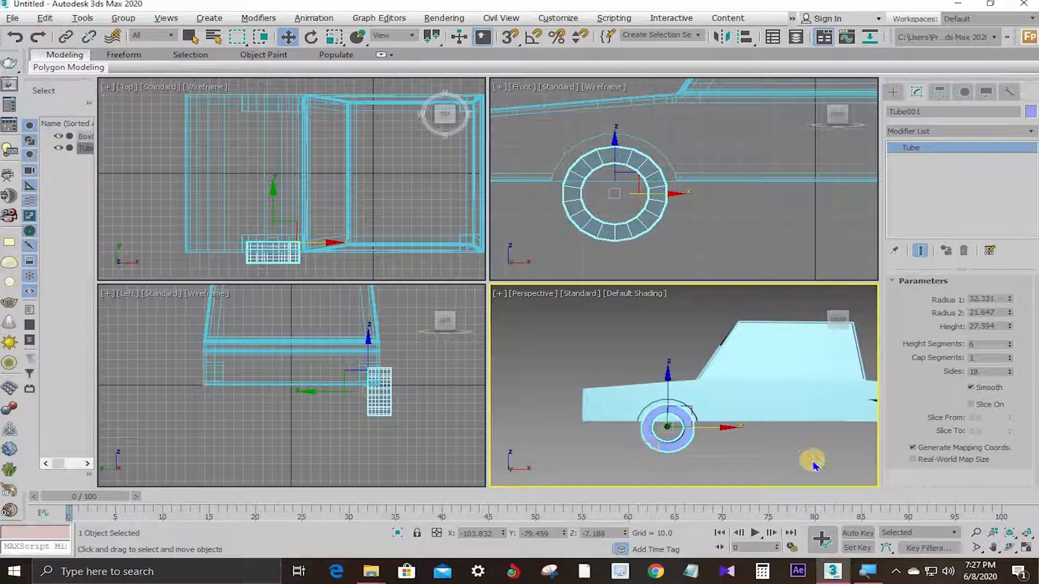
left_click(730, 454)
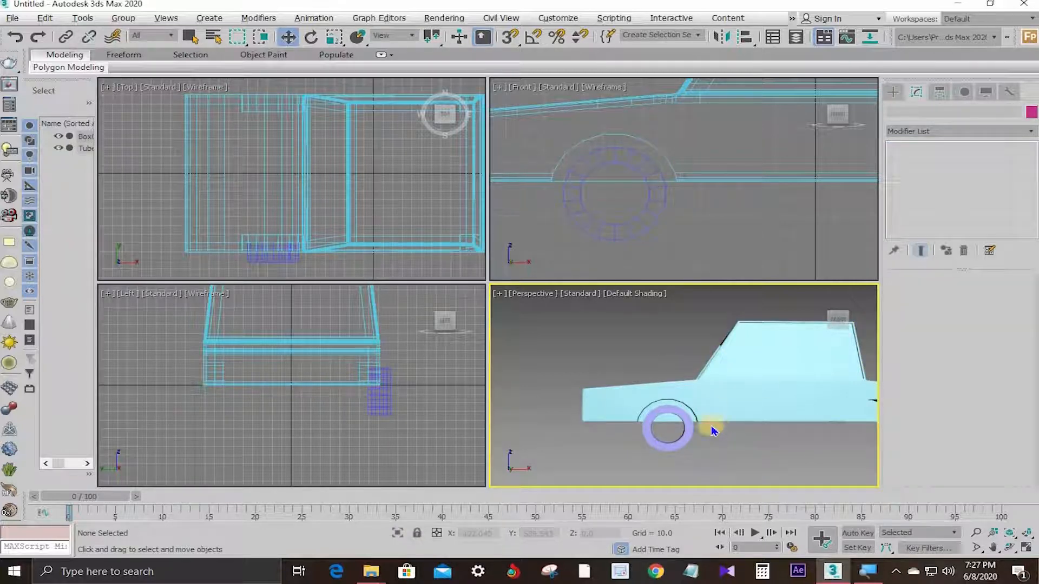
- Isolate the tube from the car body and show its outer tread surface in a maximized Perspective view
left_click(687, 437)
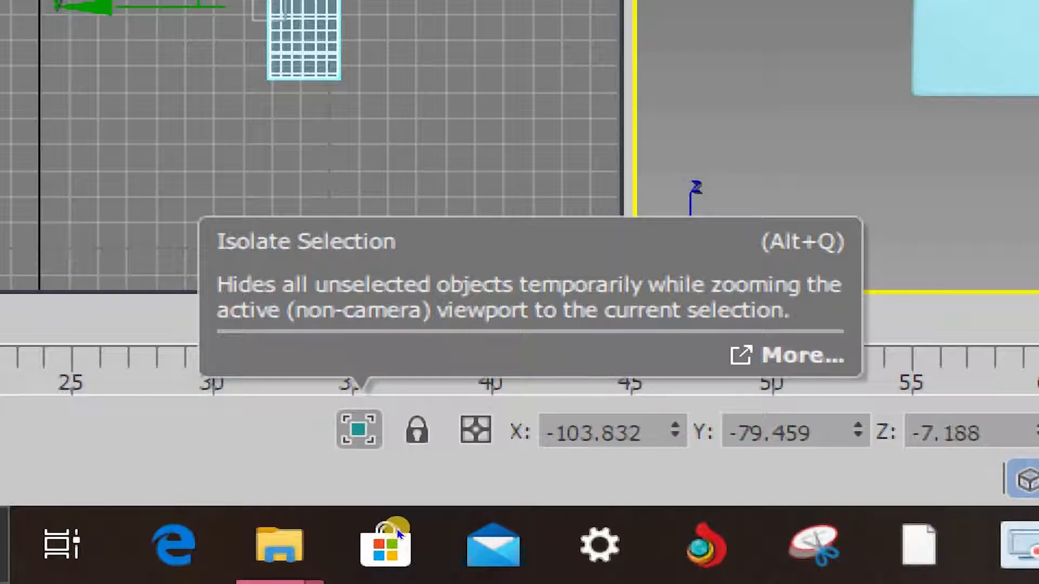
key("alt+q")
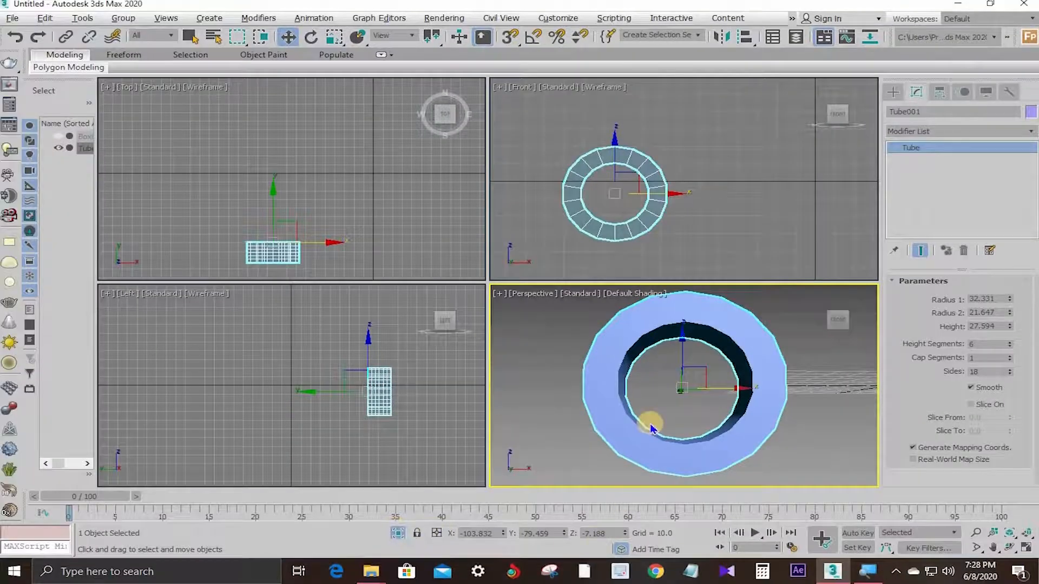
key("alt+w")
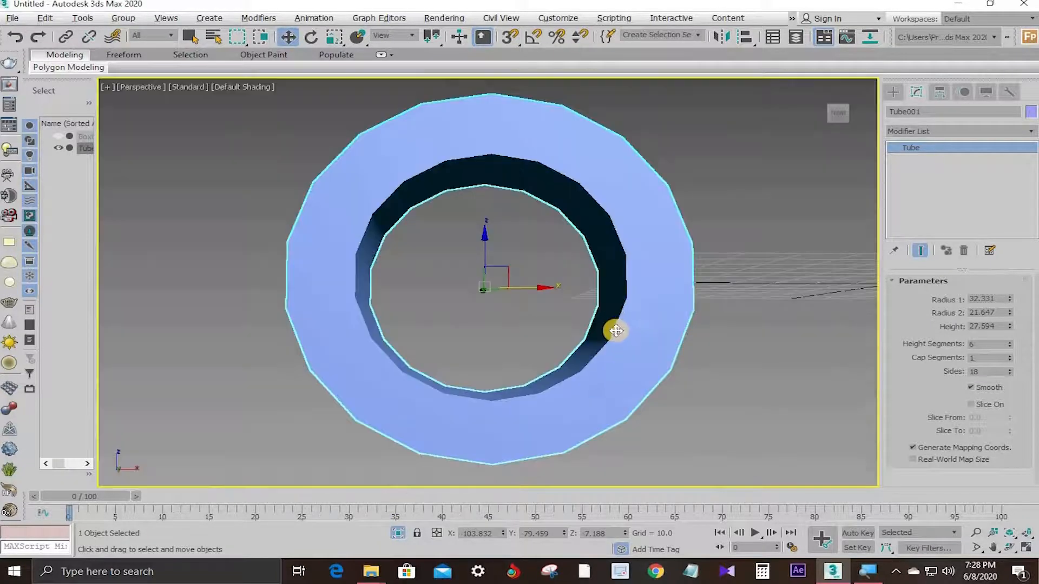
middle_click_drag(558, 291, 659, 301, "alt")
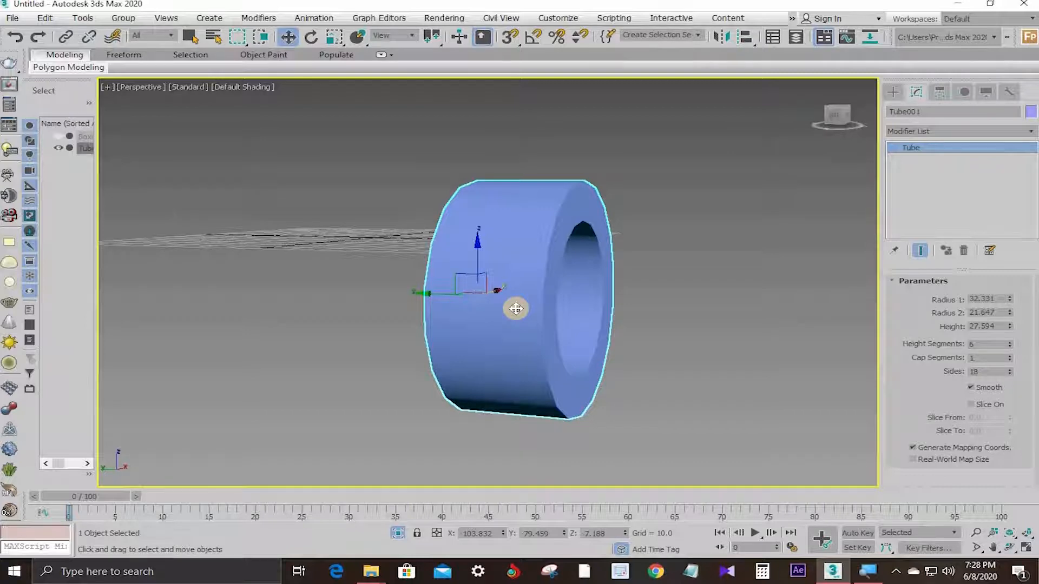
- Convert the tube to Editable Poly and display it shaded with edged faces
right_click(515, 313)
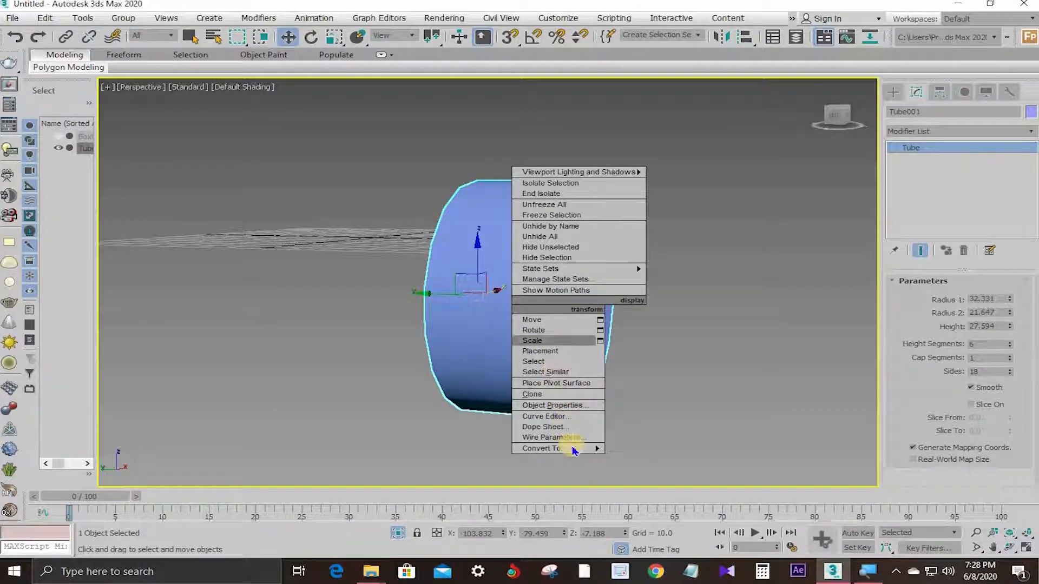
mouse_move(572, 448)
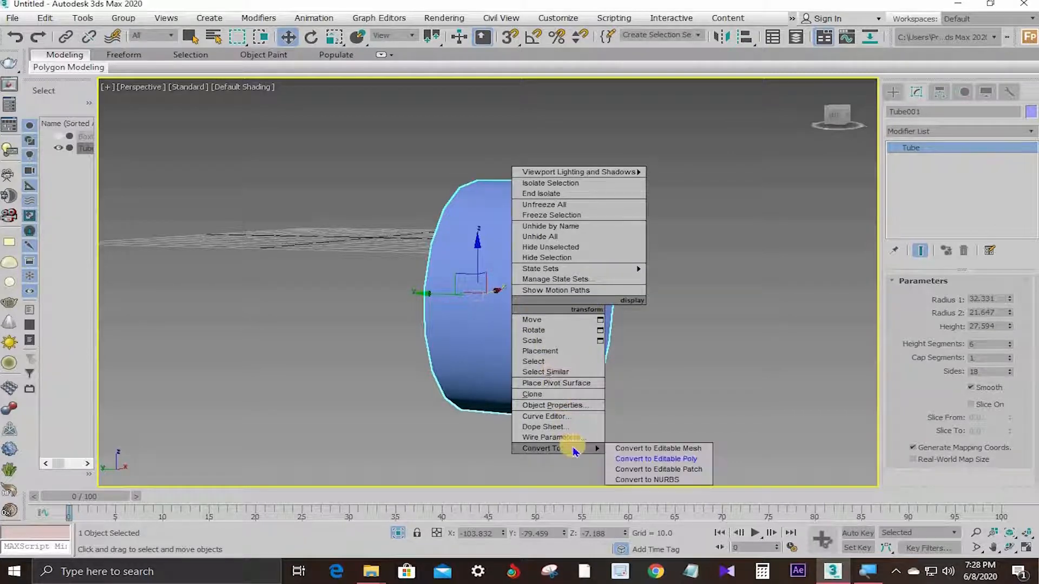
left_click(653, 460)
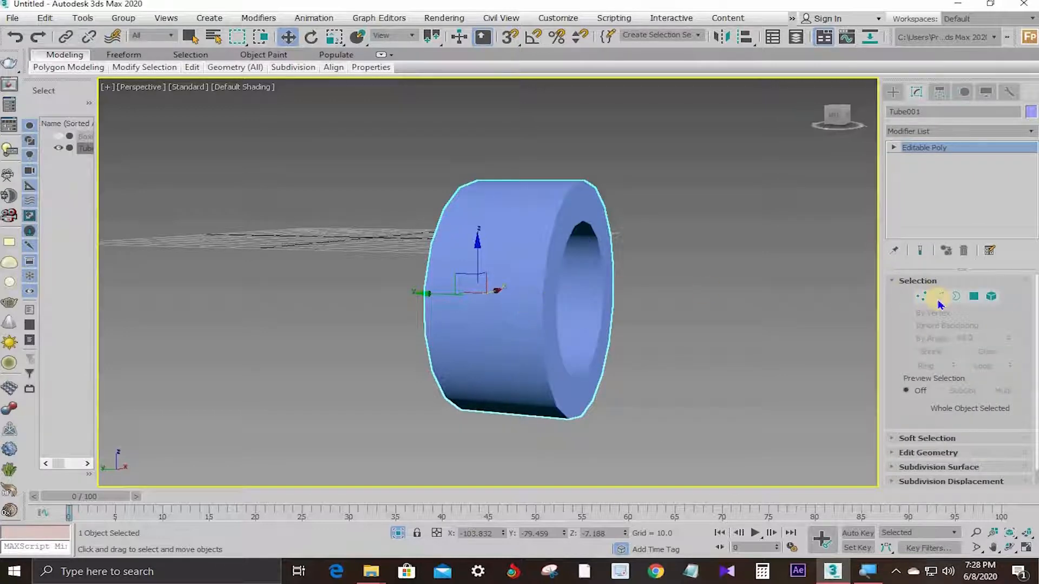
key("F3")
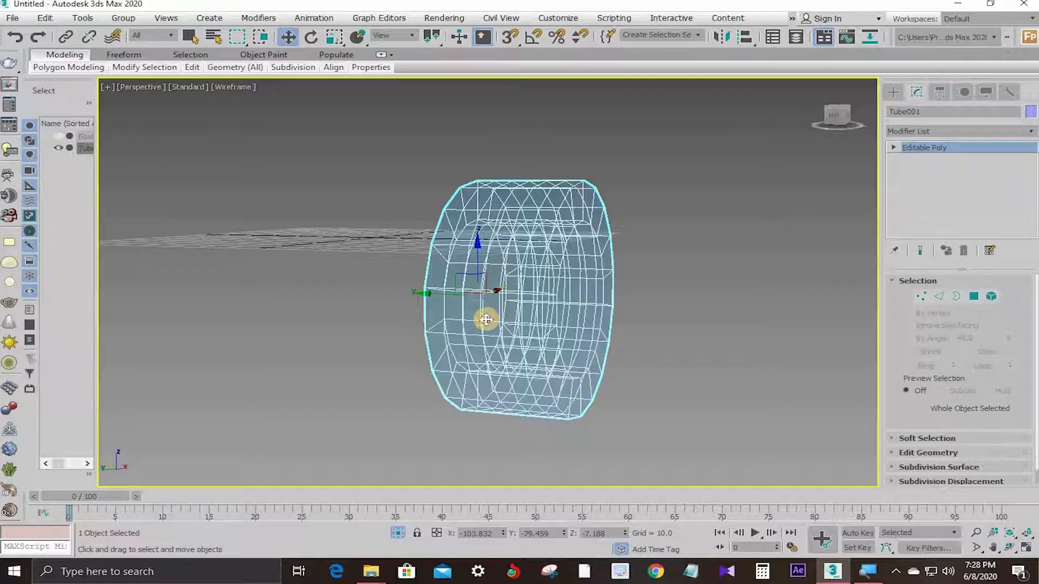
key("F4")
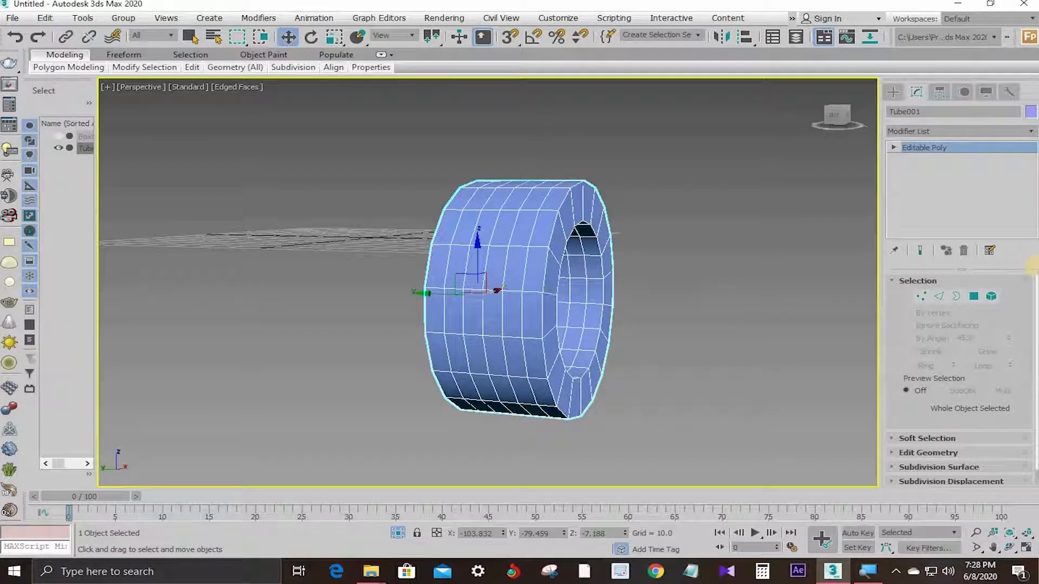
- Select three alternating edge loops around the tube's outer tread surface
left_click(942, 295)
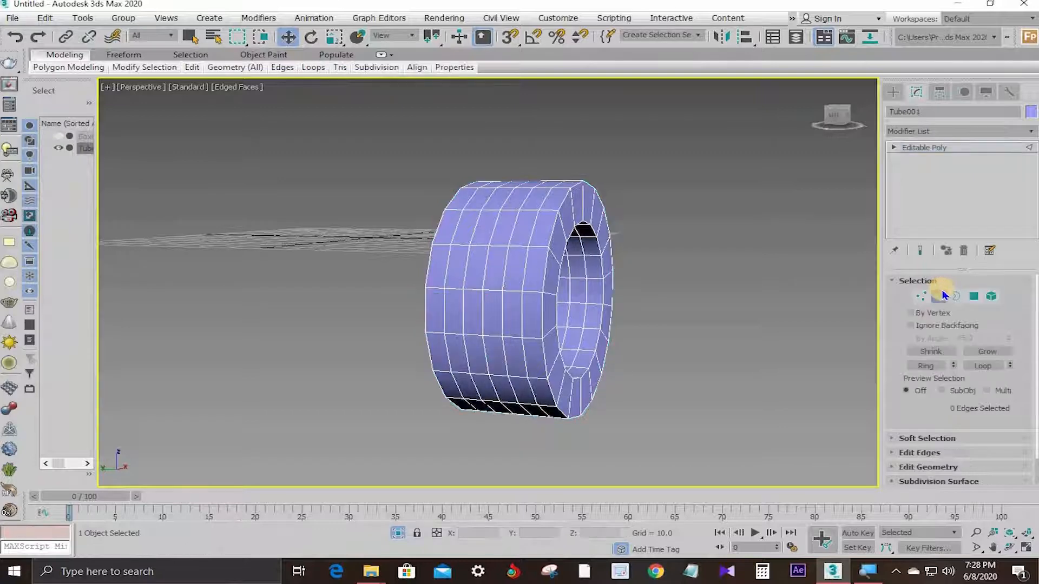
left_click(454, 232)
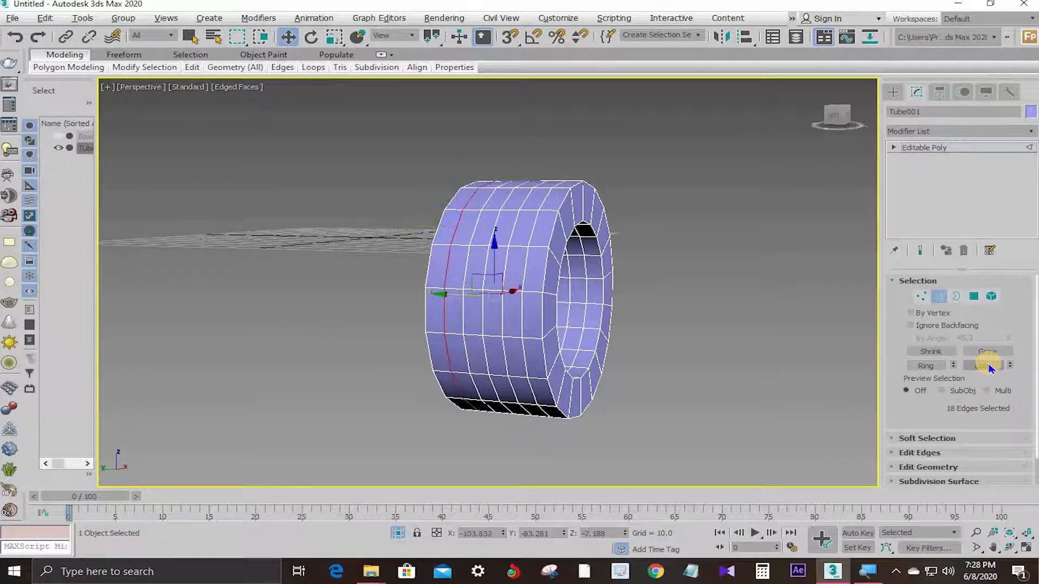
left_click(496, 218, "ctrl")
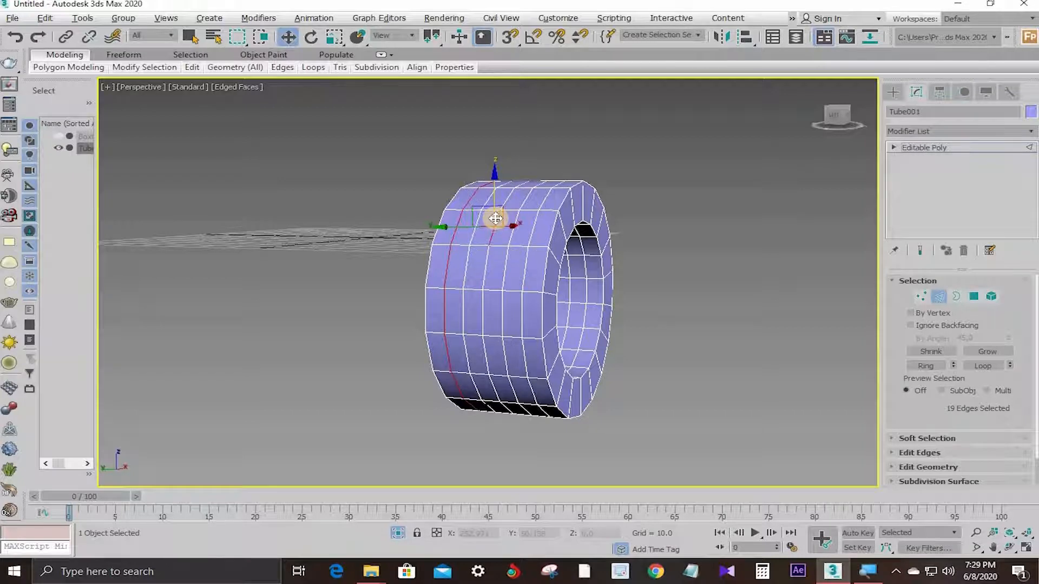
double_click(496, 218, "ctrl")
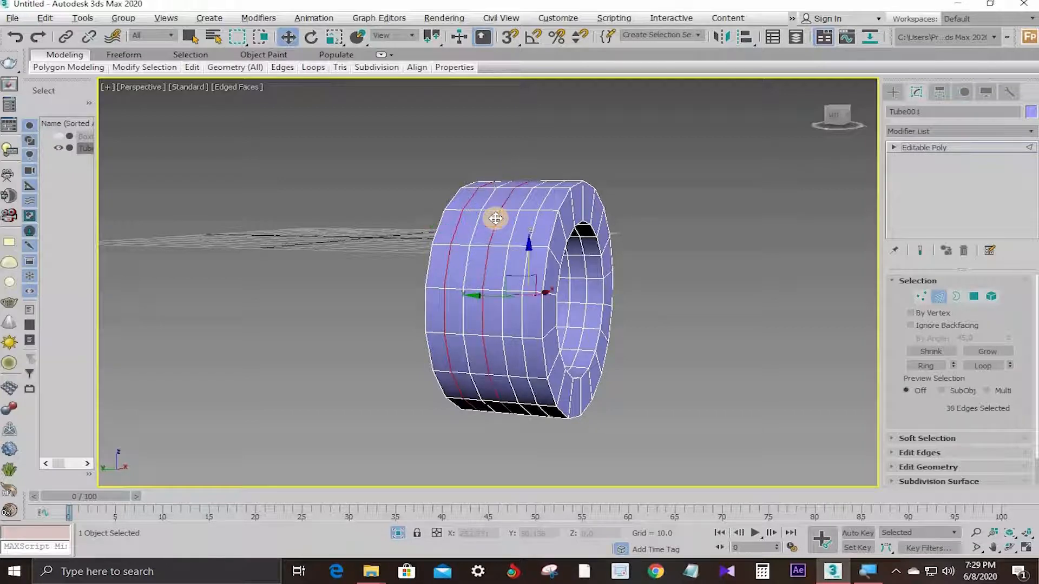
left_click(532, 225, "ctrl")
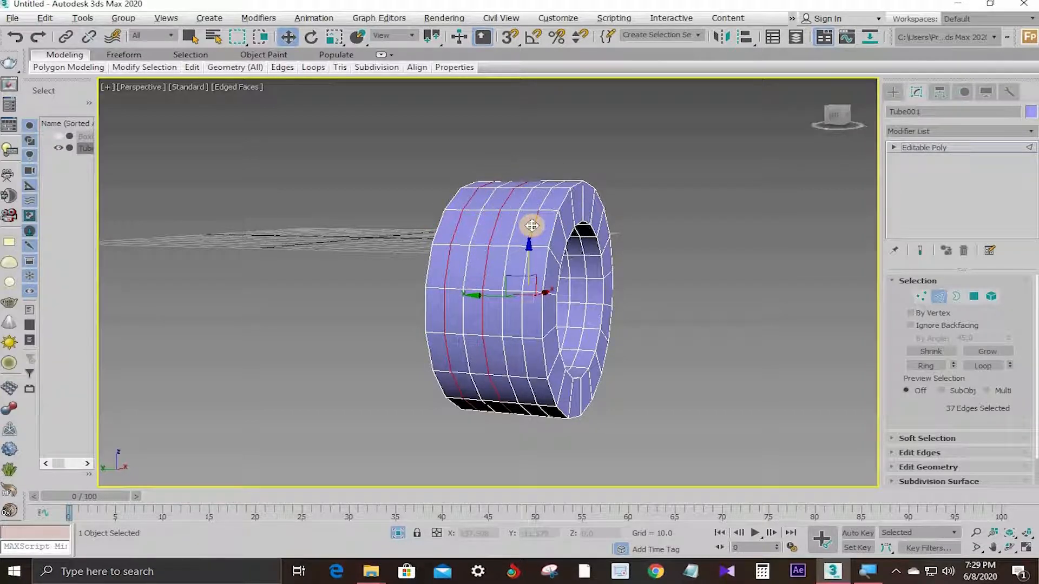
double_click(532, 225, "ctrl")
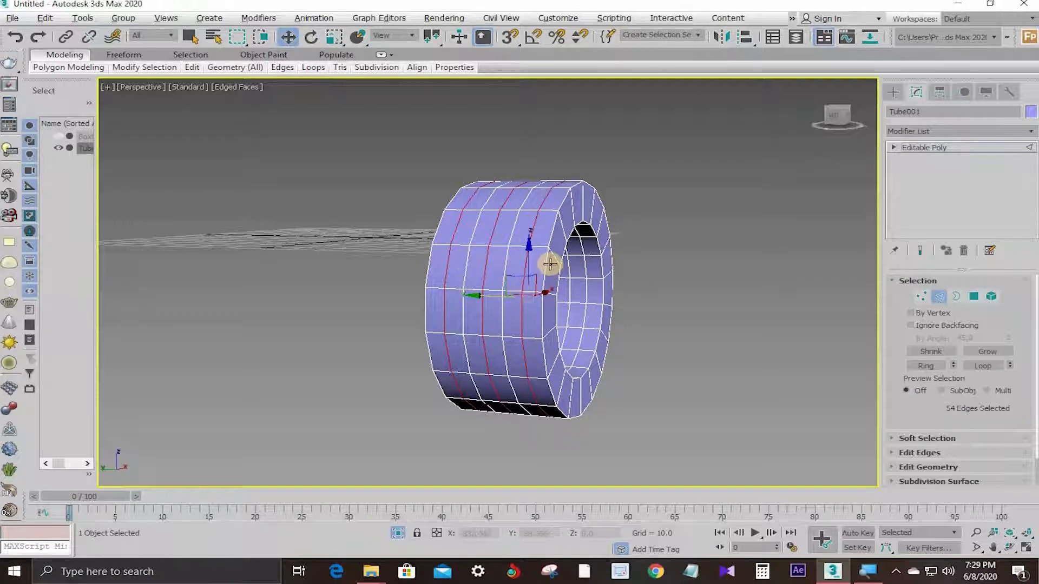
- Rotate the selected edge loops around the wheel axis to form a zigzag tread, and leave edge editing
key("e")
middle_click_drag(681, 303, 666, 325, "alt")
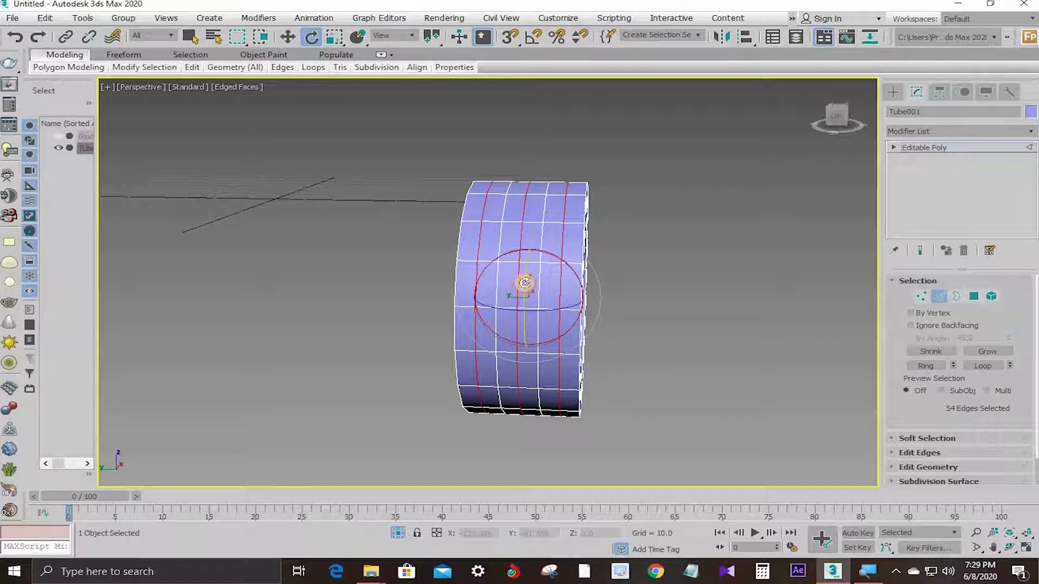
left_click_drag(524, 282, 527, 277)
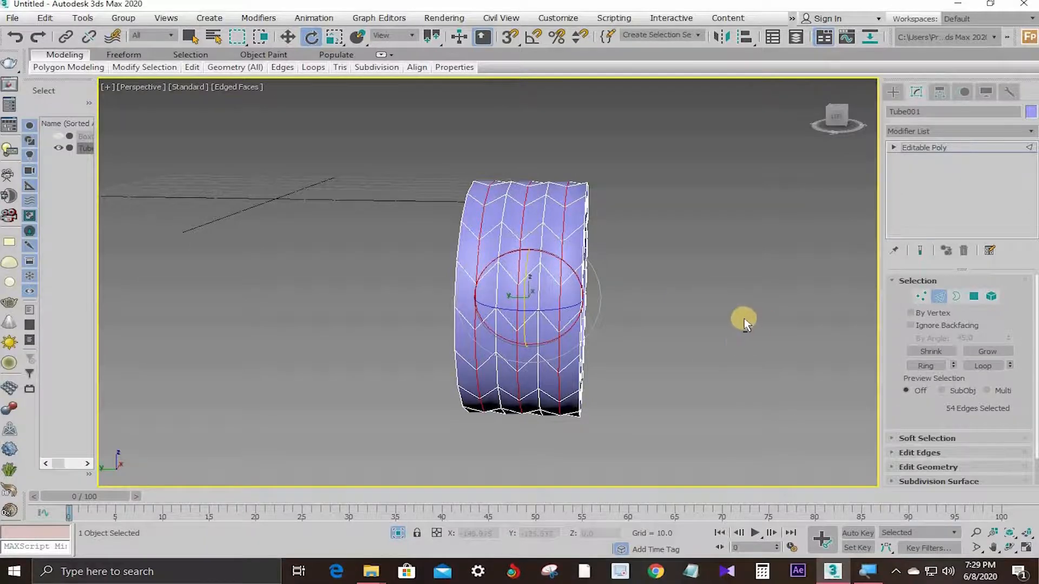
middle_click_drag(742, 323, 693, 313, "alt")
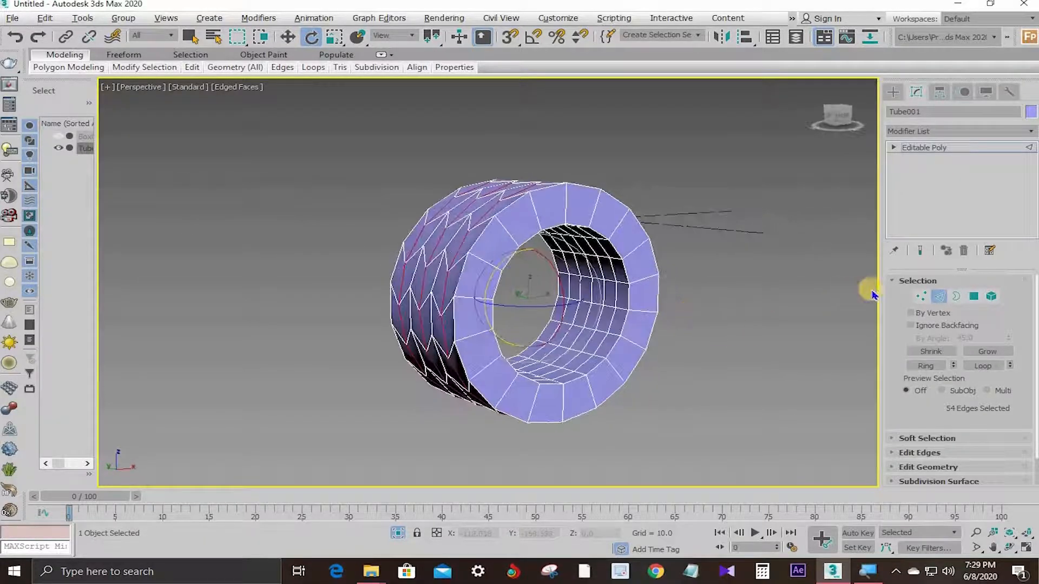
left_click(933, 296)
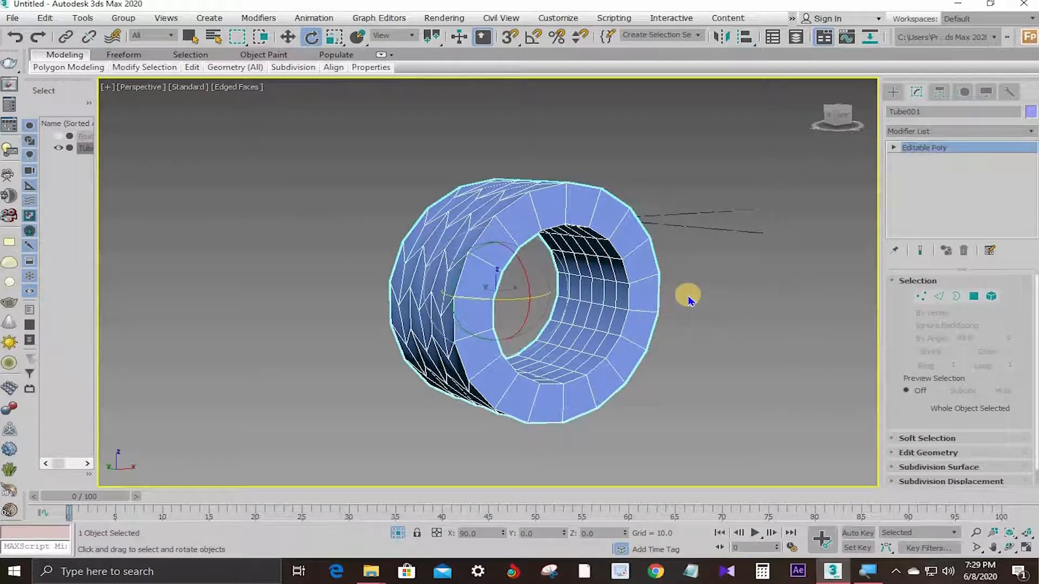
- Select all six polygon loops covering the tube's inner surface
middle_click_drag(745, 262, 496, 321, "alt")
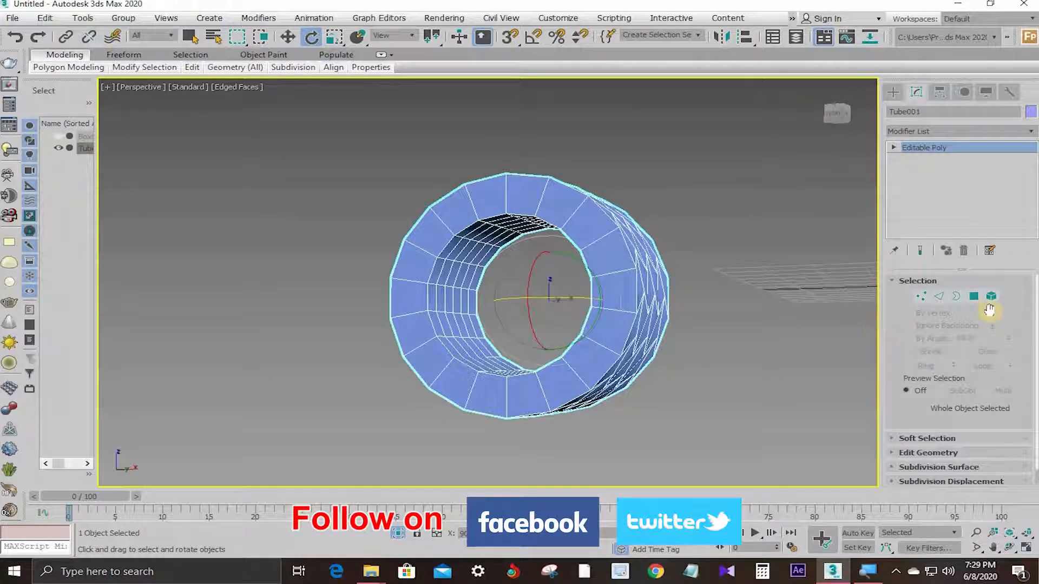
left_click(974, 296)
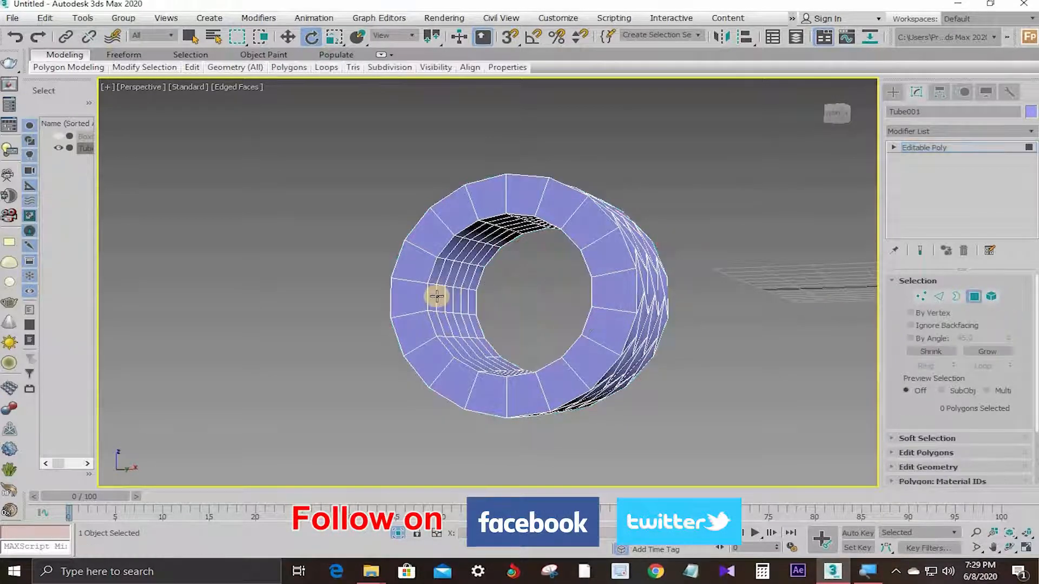
left_click(436, 296)
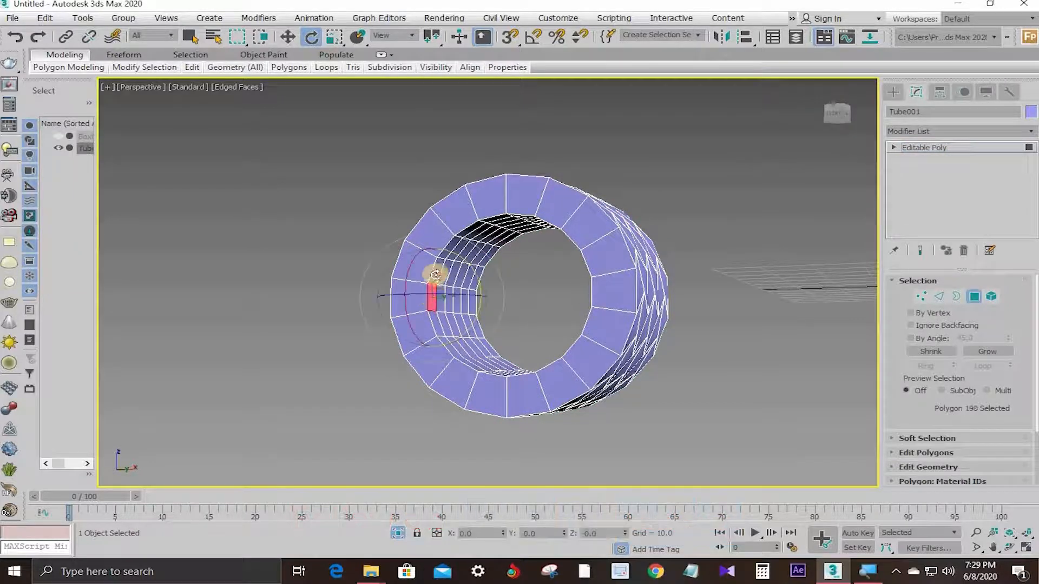
key("q")
left_click(437, 270, "shift")
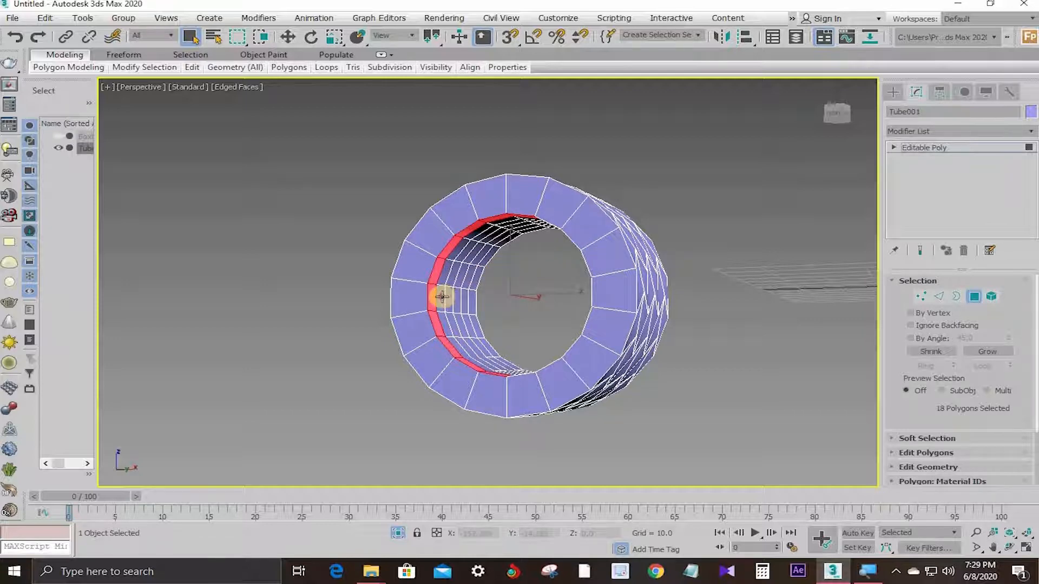
left_click(444, 274, "ctrl")
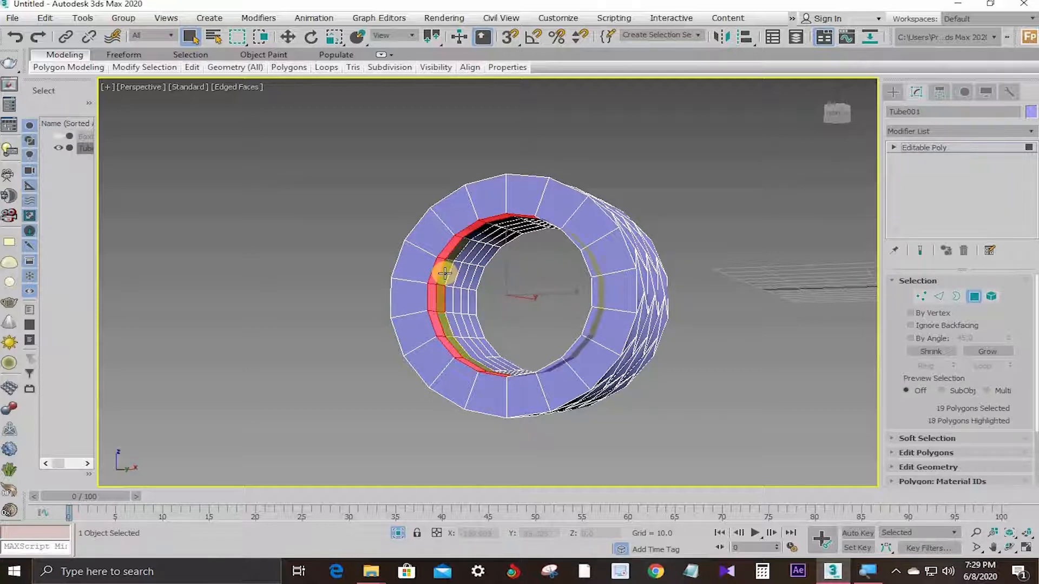
left_click(448, 301, "shift")
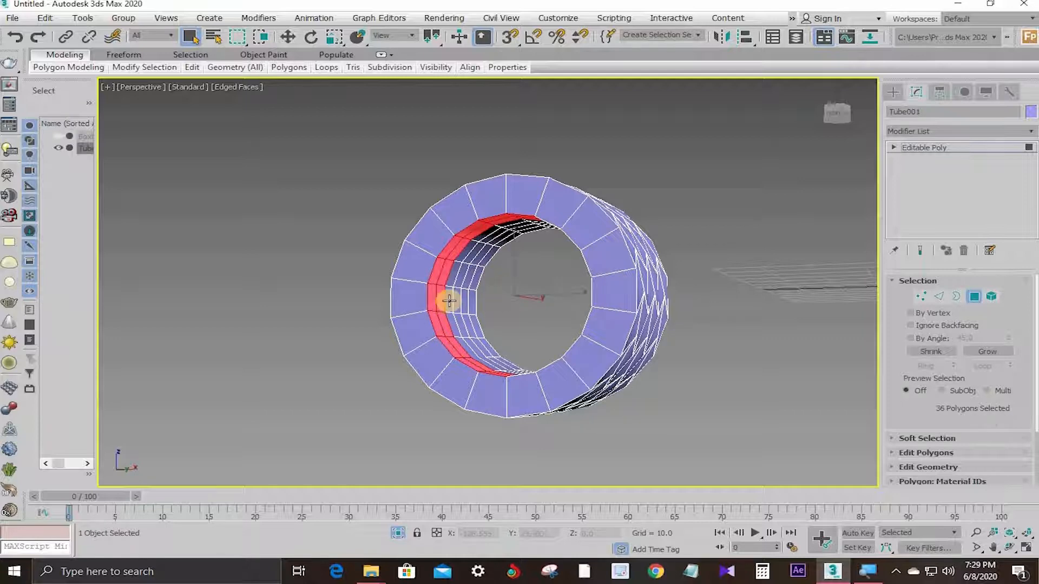
left_click(464, 272, "ctrl")
left_click(459, 307, "shift")
left_click(458, 276, "ctrl")
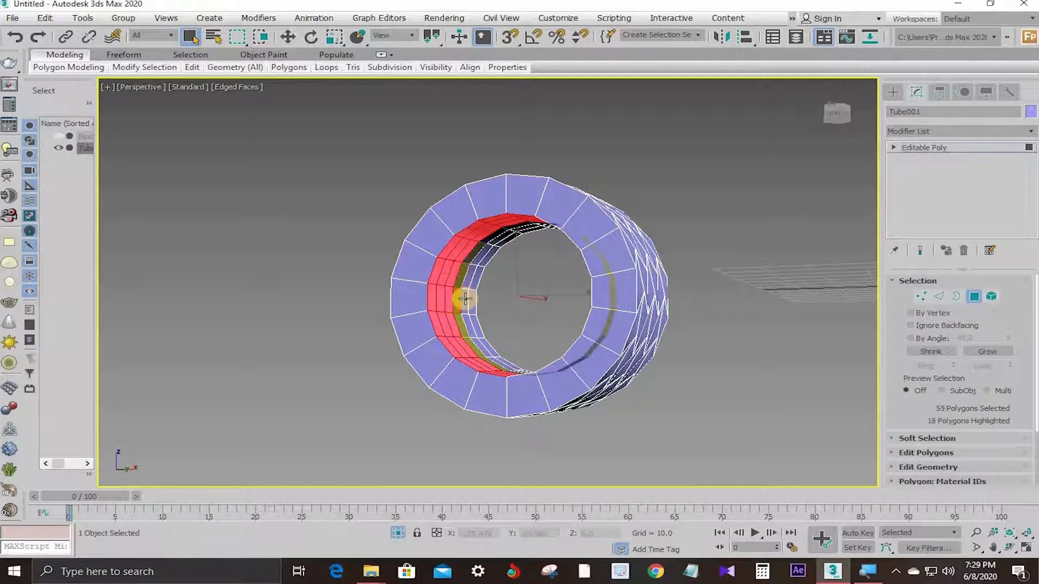
left_click(464, 297, "shift")
left_click(465, 277, "shift")
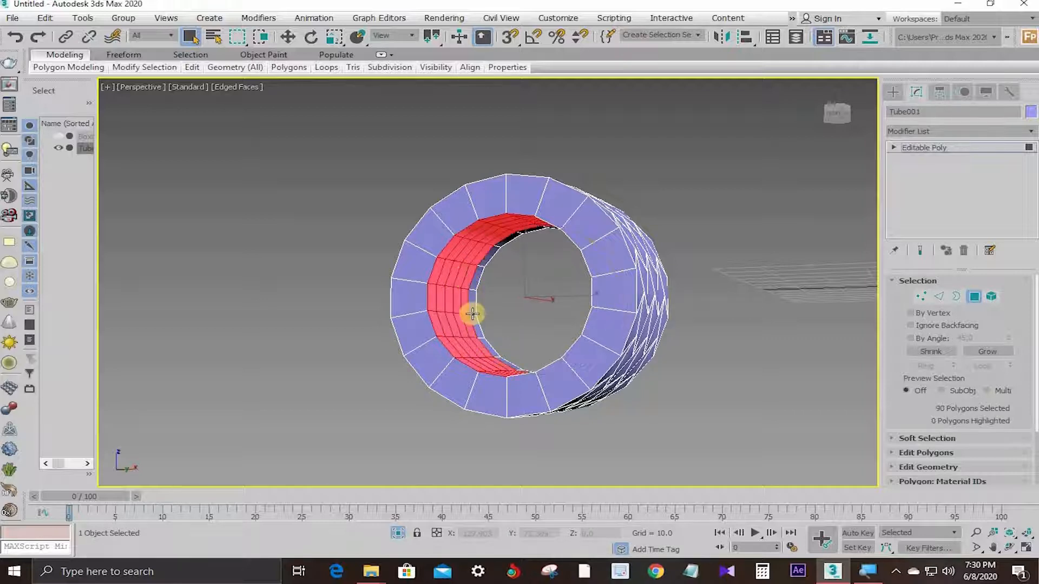
left_click(473, 311, "ctrl")
left_click(476, 276, "shift")
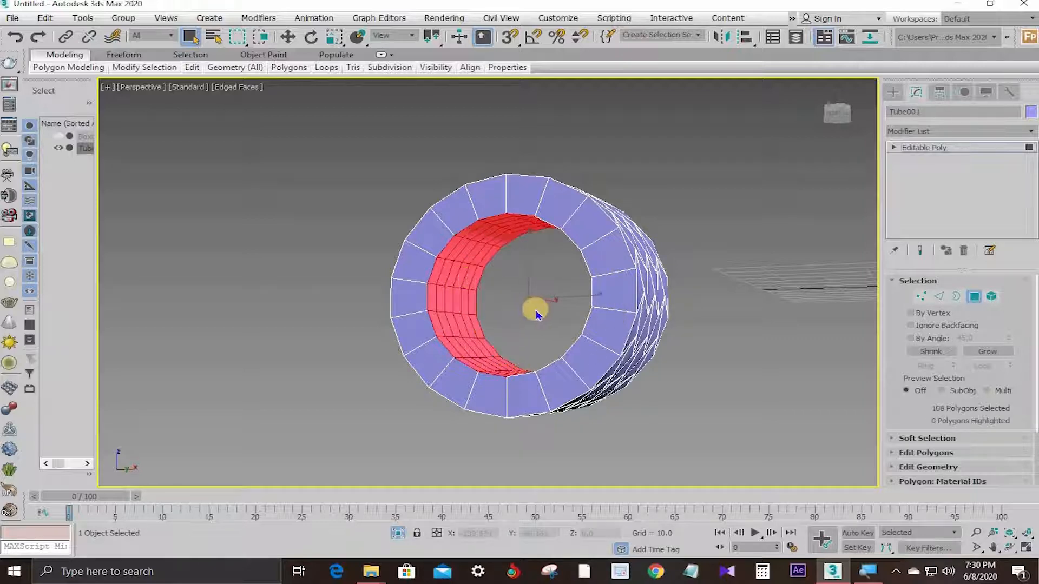
- Set up a Bevel along local normals on the selected inner polygons, with height and outline at 0
scroll(517, 298, "down", 2)
middle_click_drag(517, 294, 538, 319, "alt")
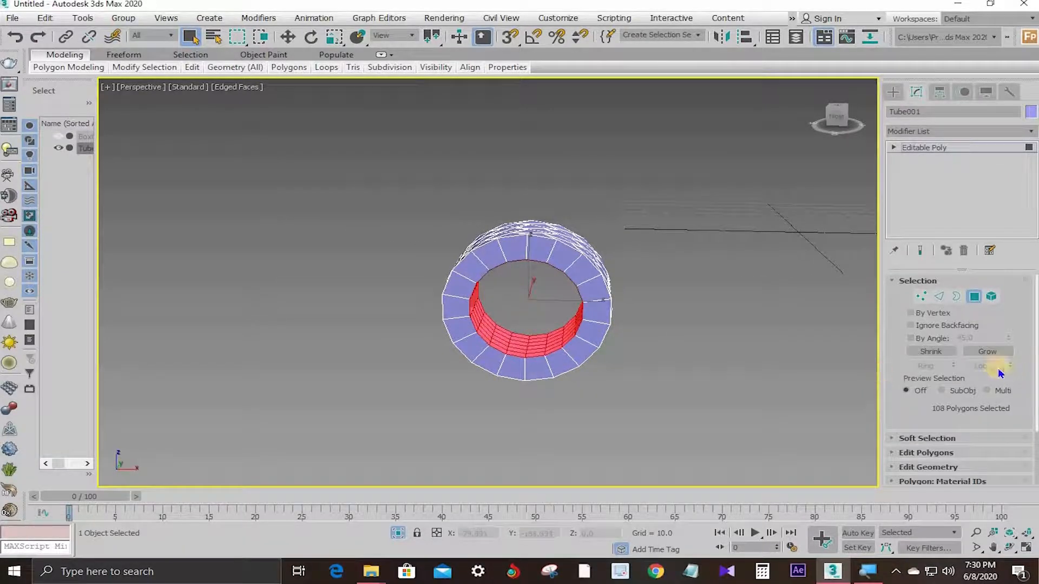
left_click(915, 281)
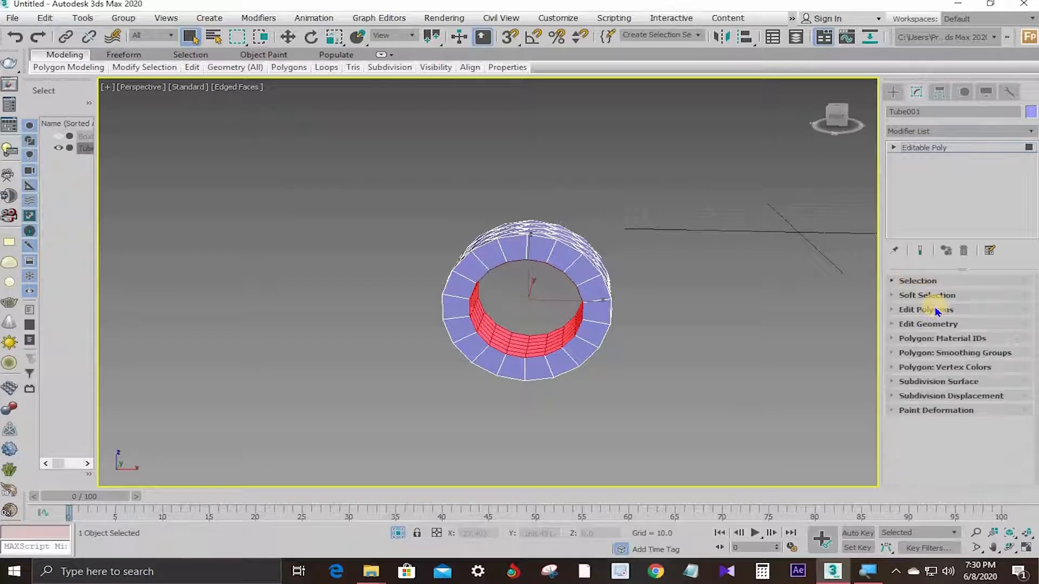
left_click(925, 312)
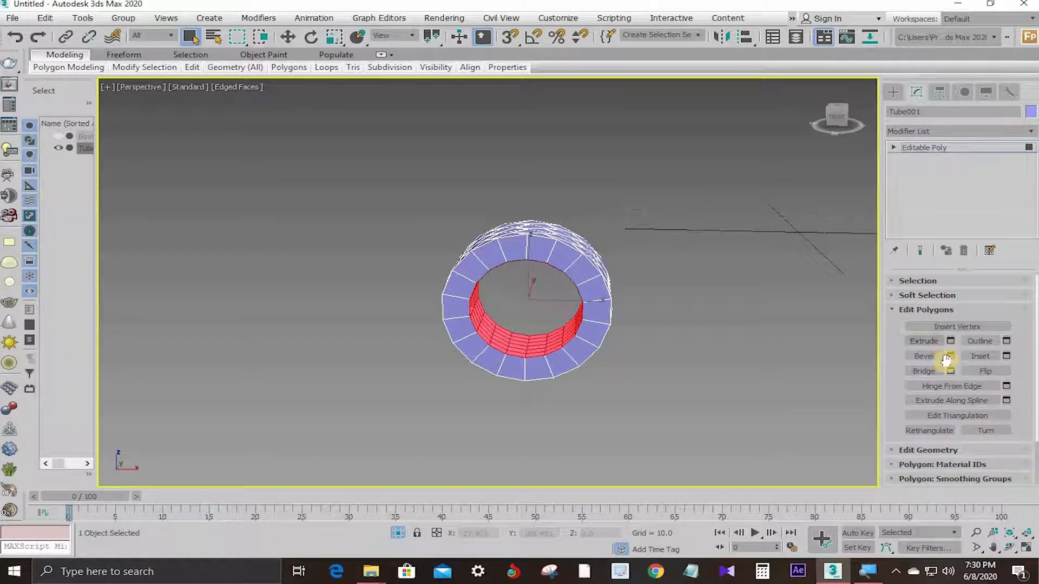
left_click(951, 357)
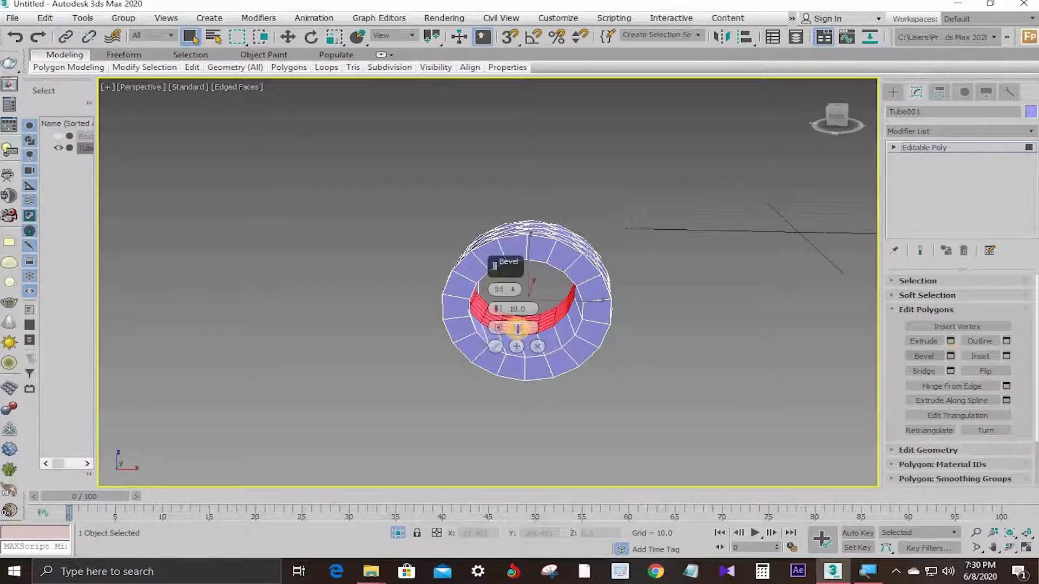
scroll(564, 312, "up", 5)
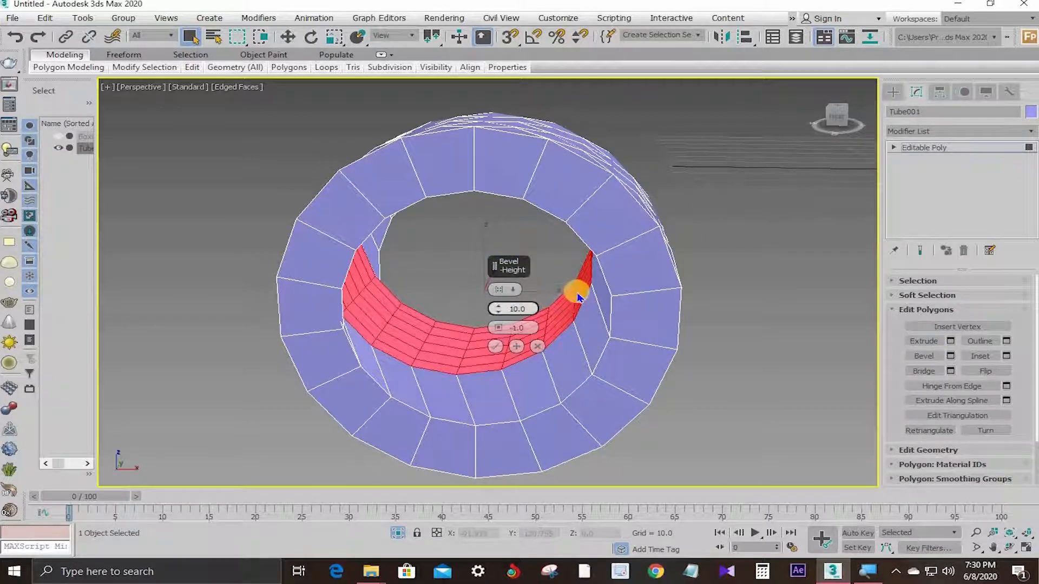
left_click(499, 290)
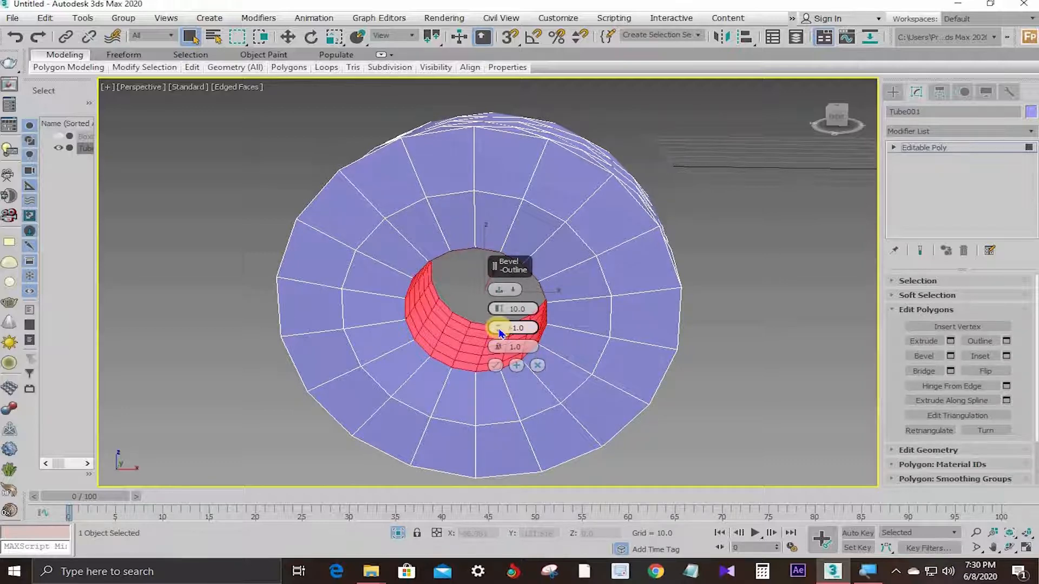
left_click_drag(500, 331, 500, 332)
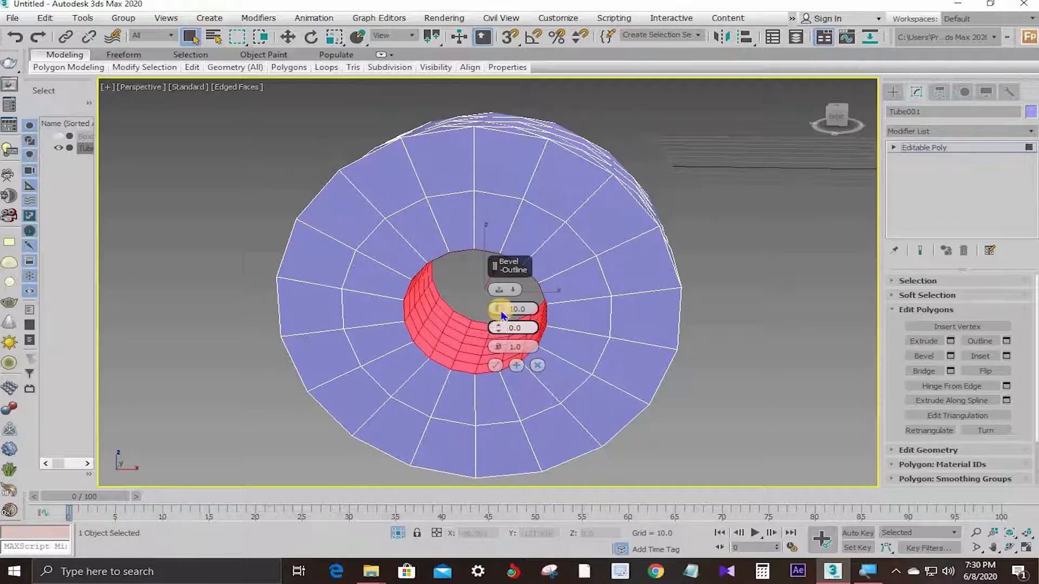
right_click(500, 310)
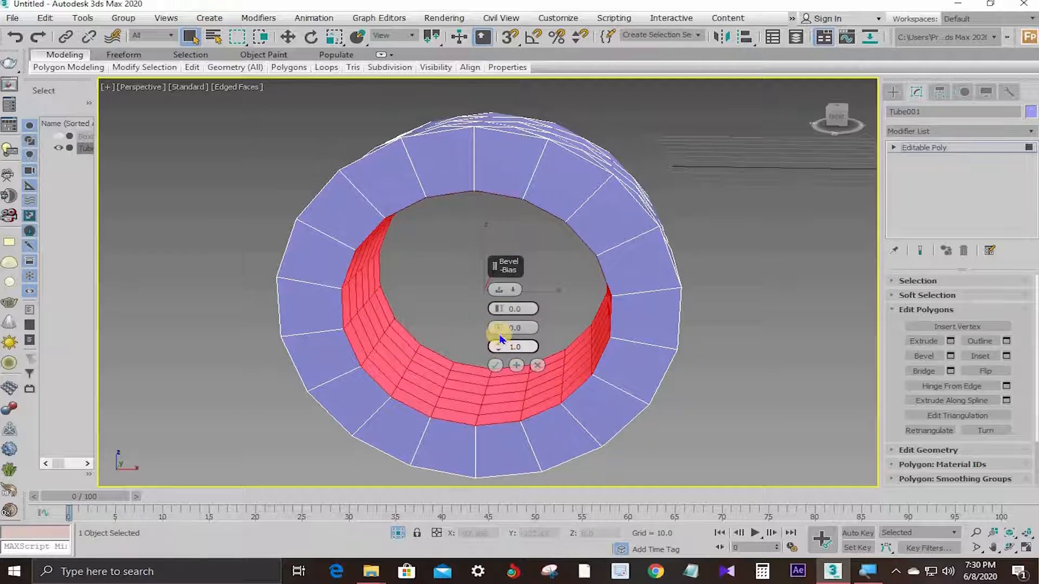
- Set the bevel outline to -1.39 and apply it to leave a thin rim around the inner surface
left_click_drag(498, 349, 509, 281)
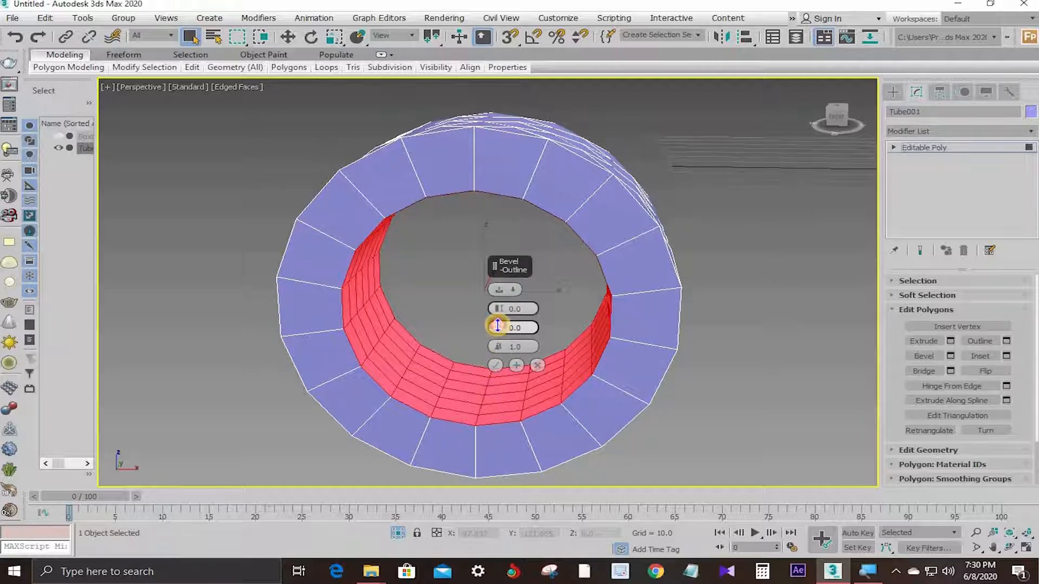
left_click_drag(498, 329, 497, 330)
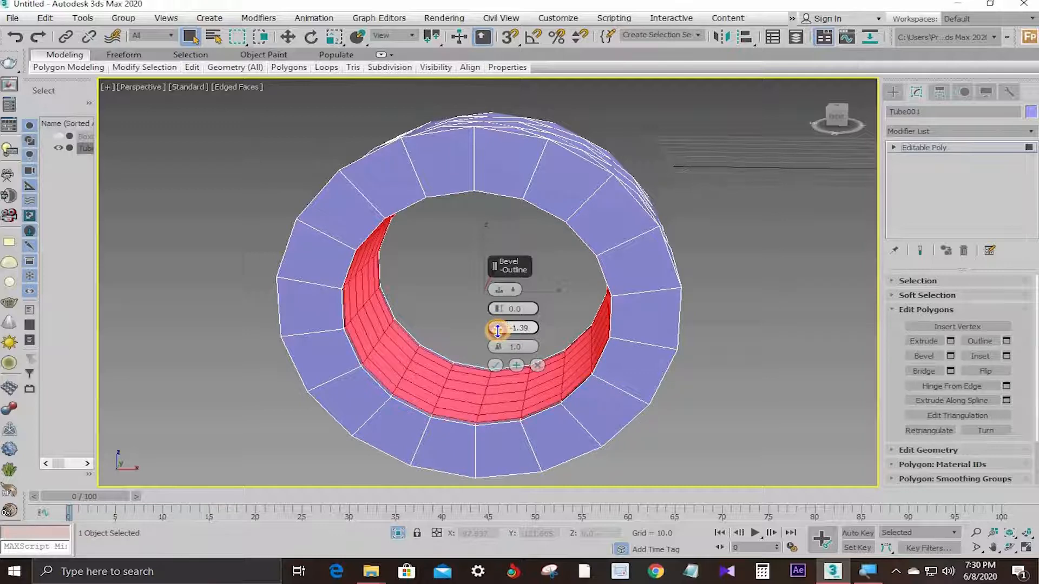
scroll(298, 346, "up", 5)
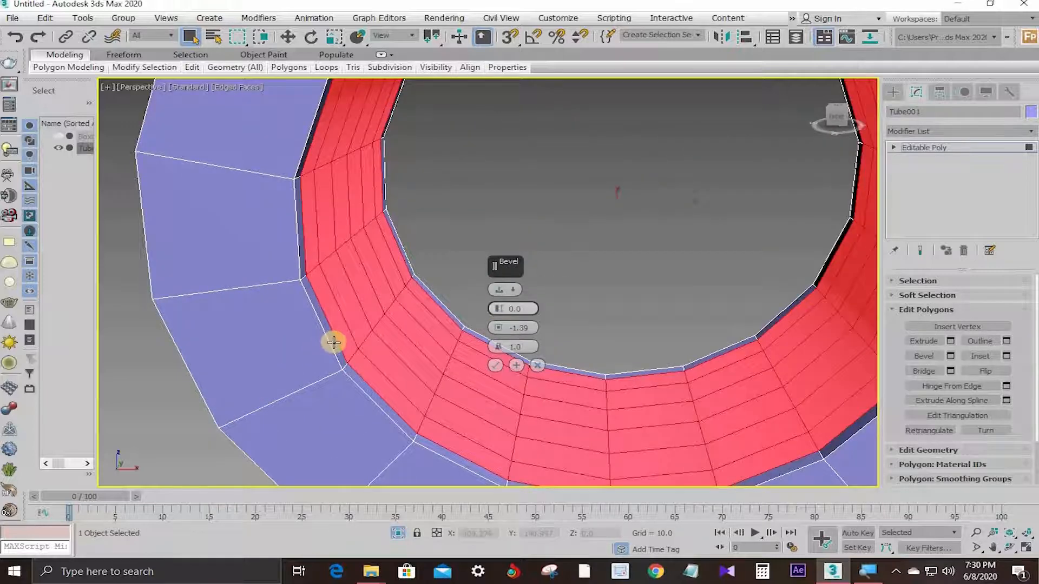
scroll(465, 338, "down", 5)
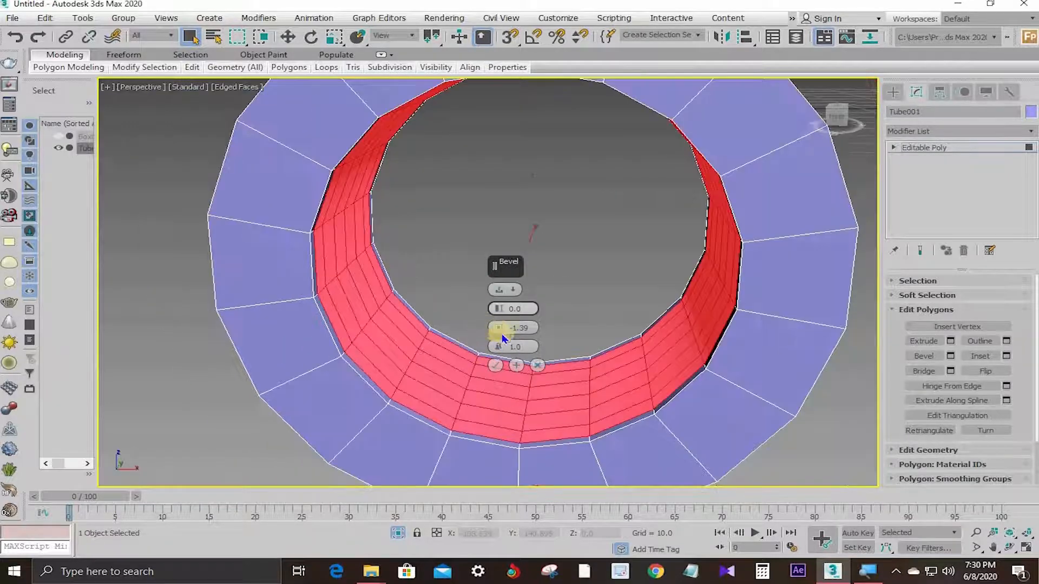
left_click(517, 366)
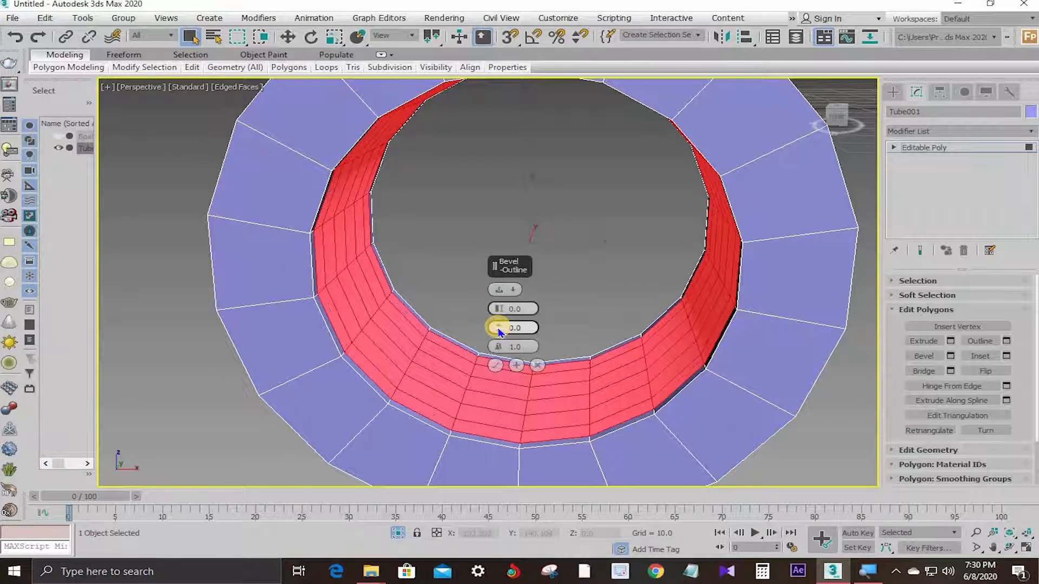
- Bevel the inner polygons again with outline 0 and height -9.419 to recess them into the tube wall
right_click(499, 328)
left_click_drag(498, 308, 509, 342)
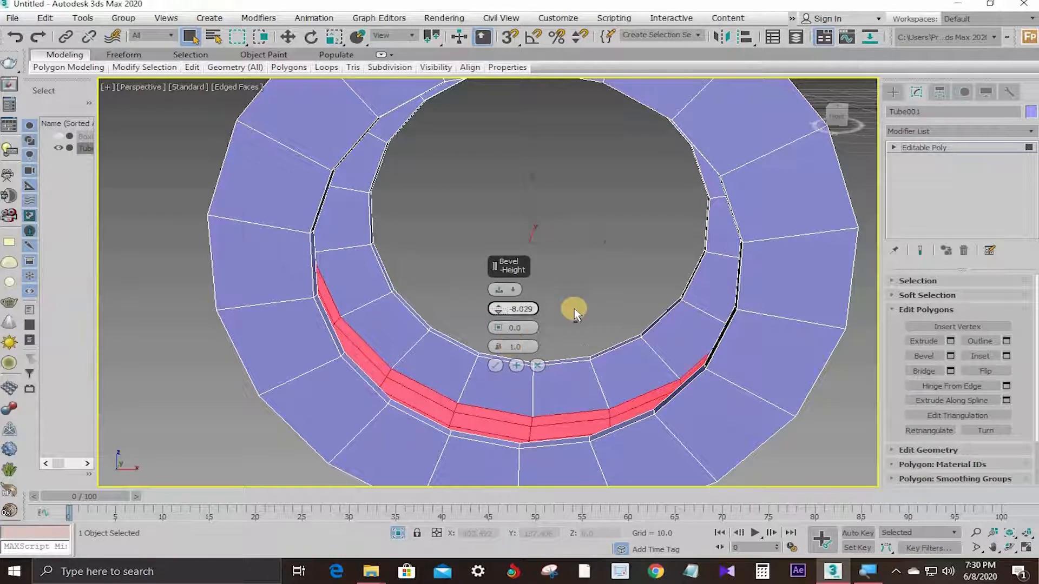
middle_click_drag(631, 304, 595, 295, "alt")
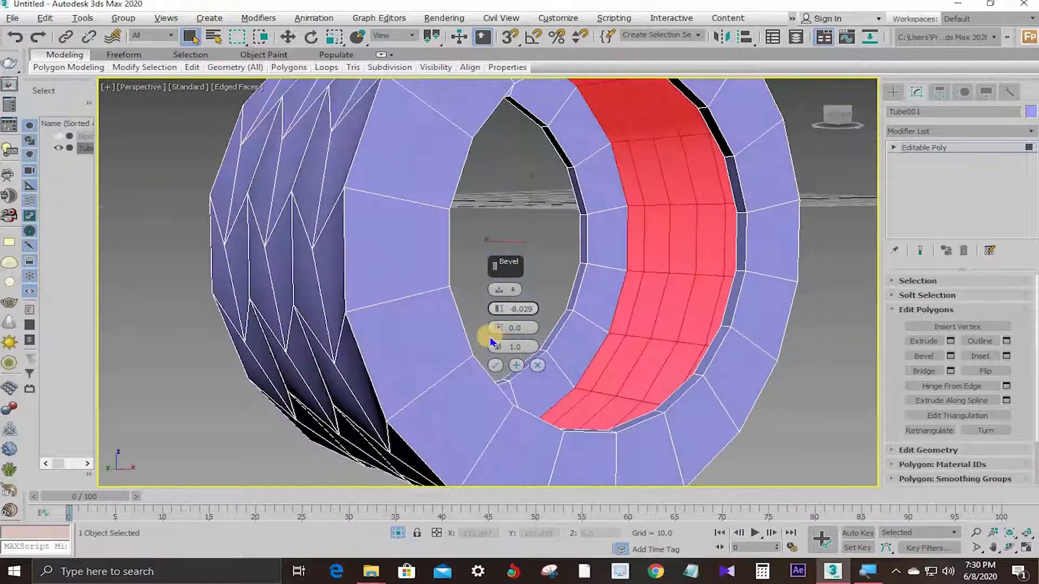
mouse_move(496, 308)
left_mouse_down()
mouse_move(499, 337)
mouse_move(499, 311)
left_mouse_up()
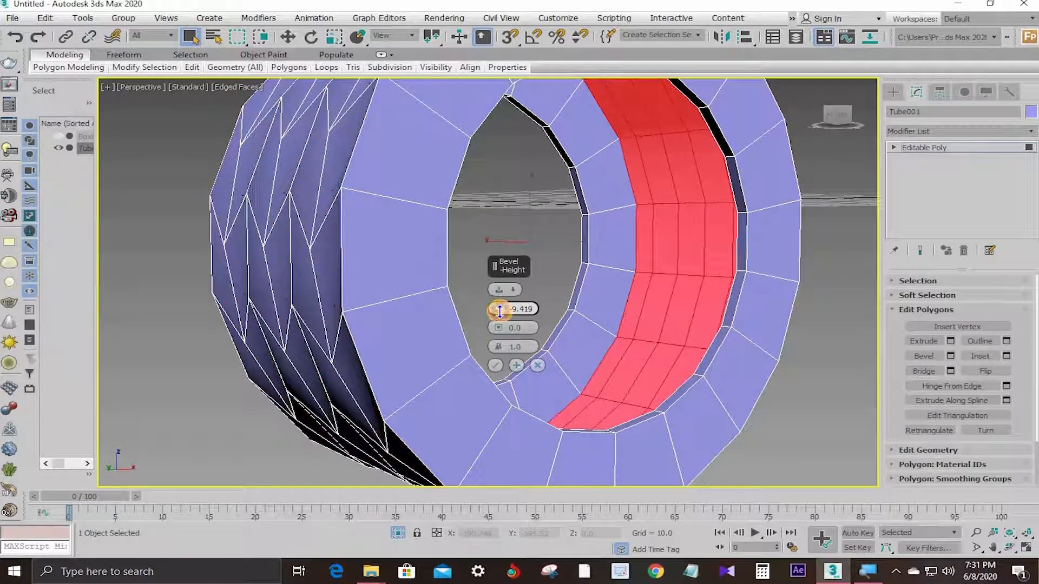
left_click(497, 367)
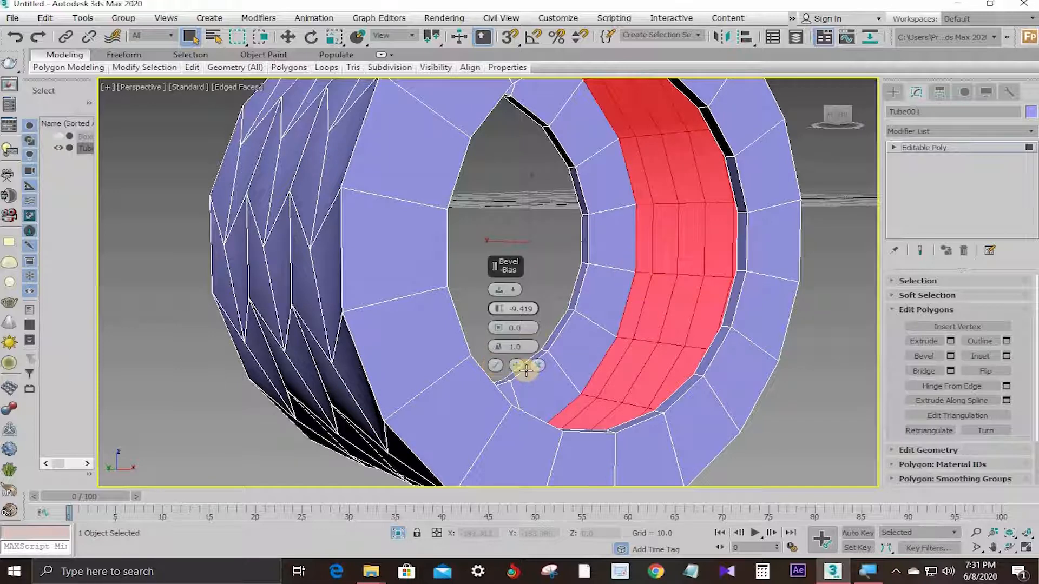
left_click(496, 367)
- Select all six polygon loops covering the tube's outer zigzag tread surface
scroll(619, 280, "down", 4)
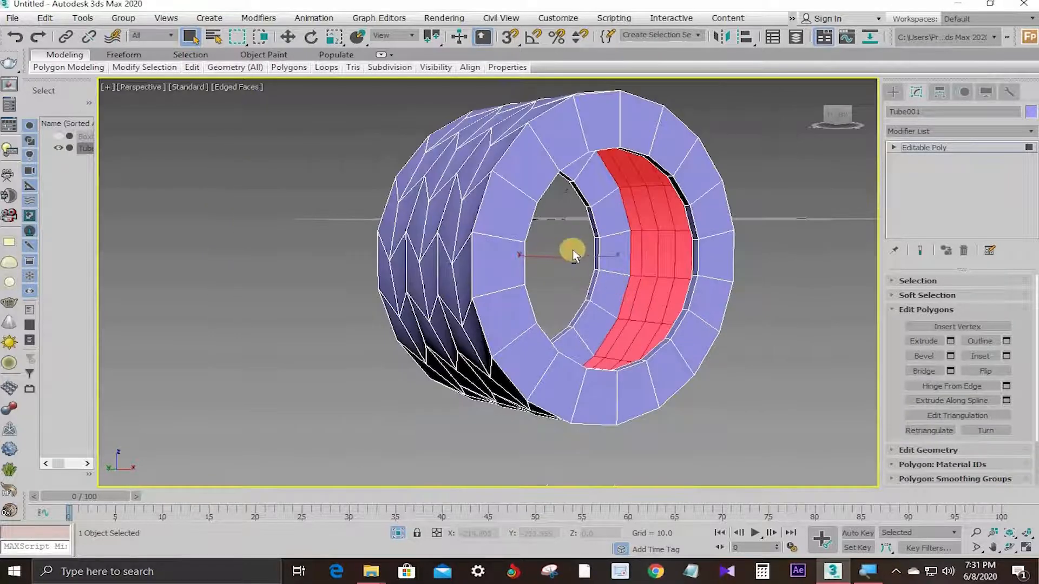
middle_click_drag(574, 254, 616, 205, "alt")
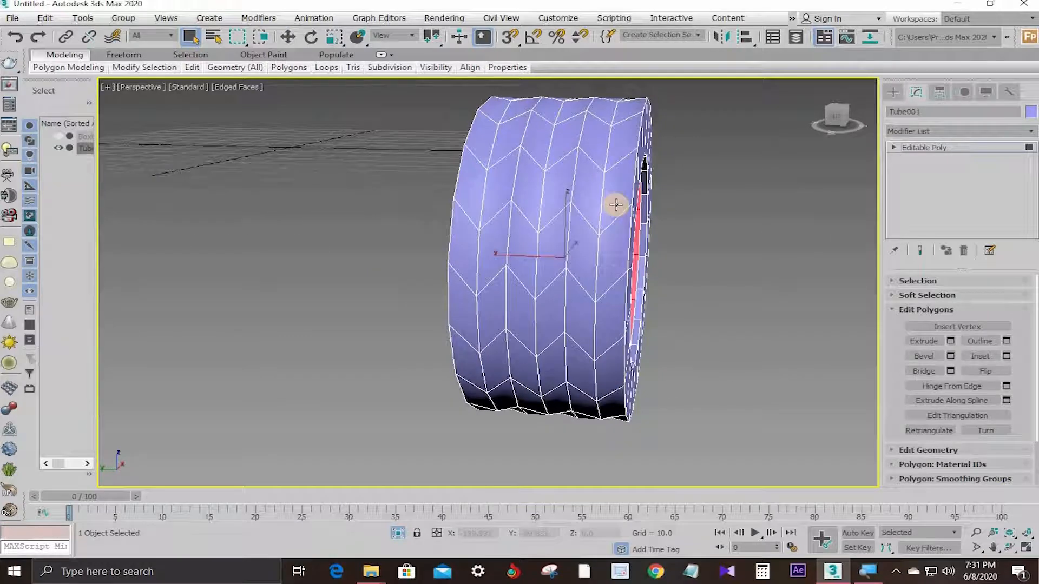
left_click(616, 198)
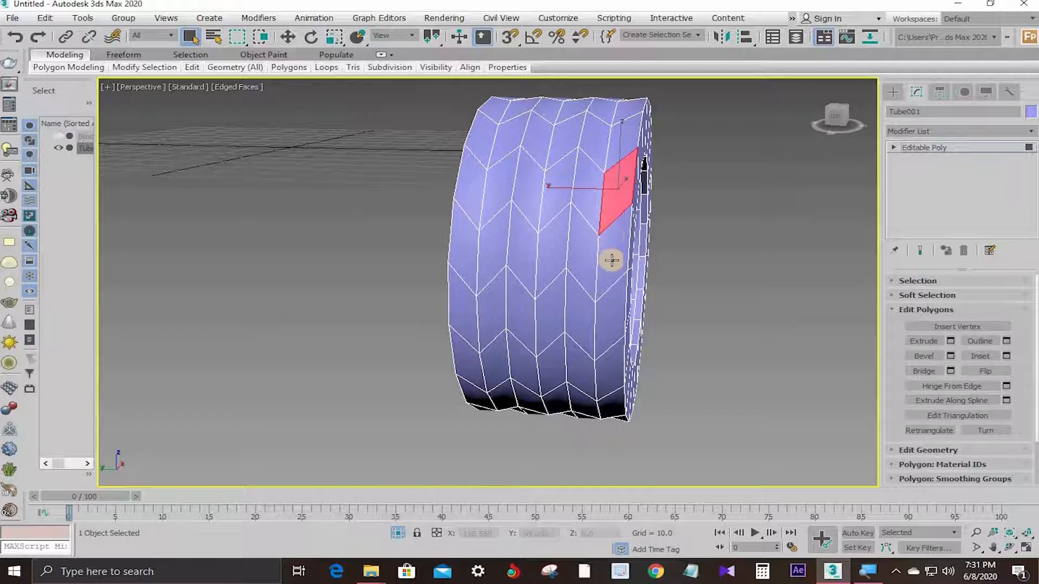
left_click(621, 174)
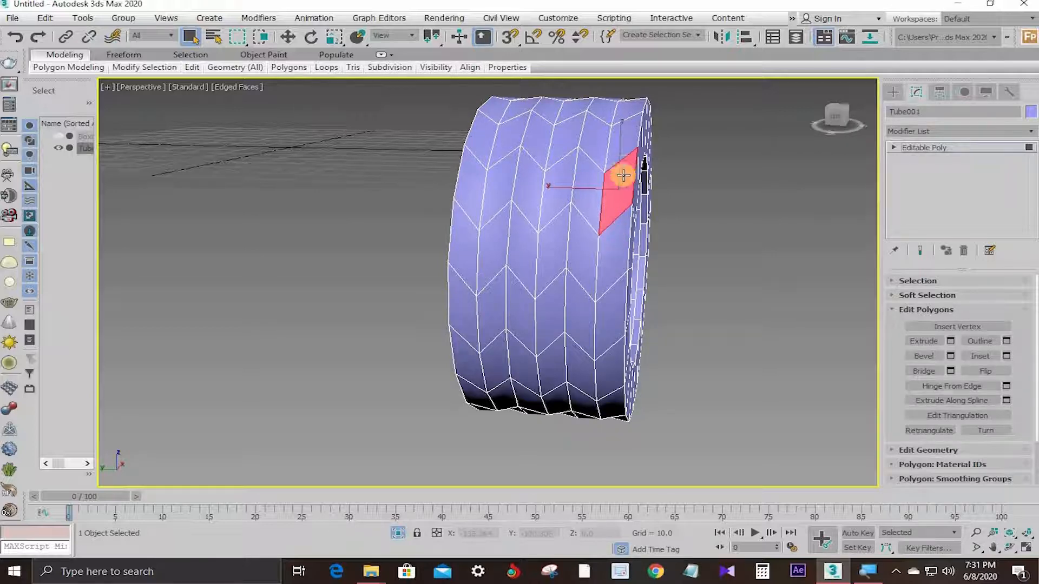
left_click(615, 262, "shift")
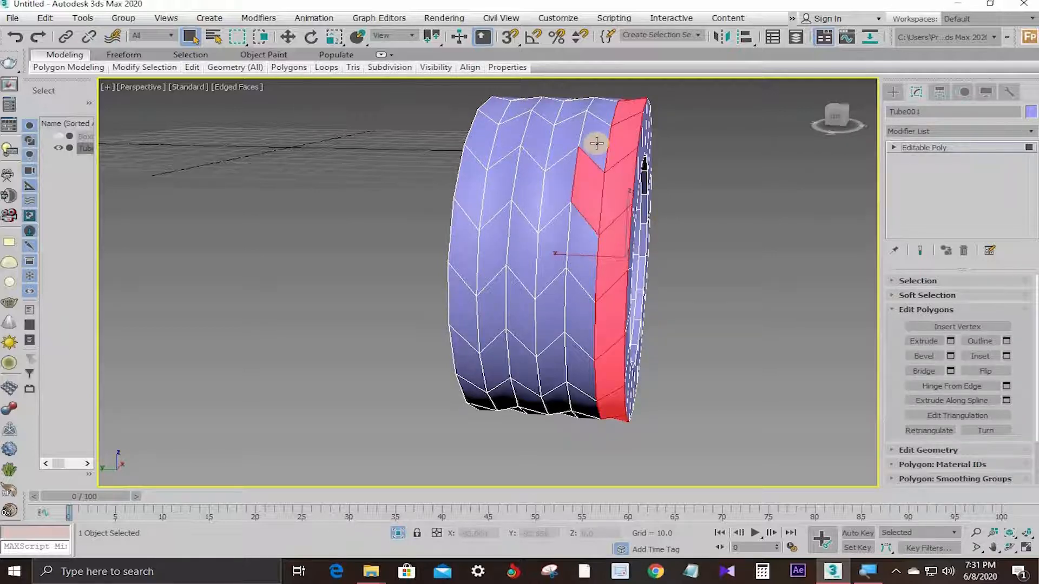
left_click(565, 179, "shift")
left_click(553, 197, "ctrl")
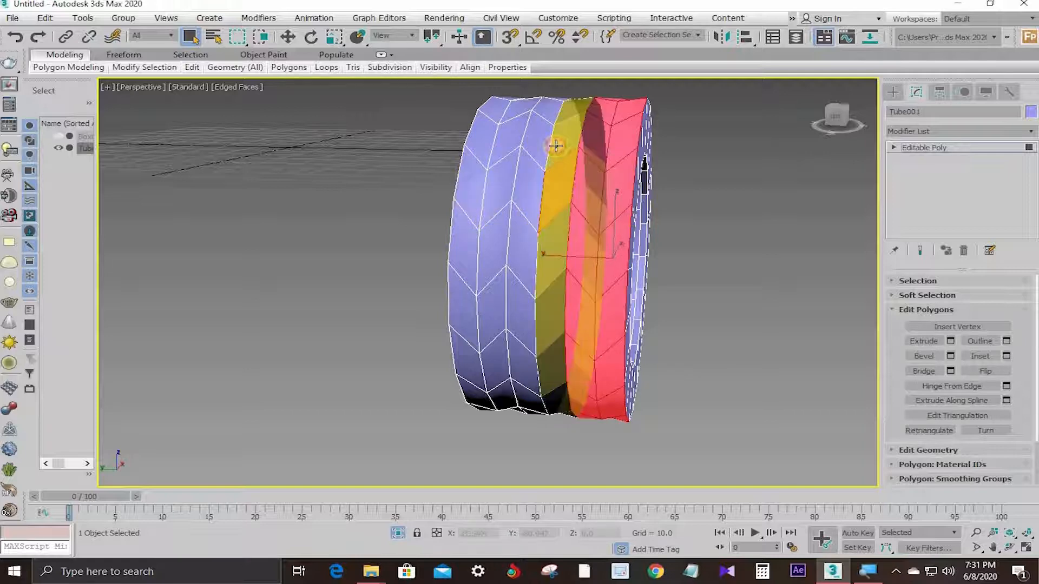
left_click(556, 145, "shift")
left_click(532, 173, "ctrl")
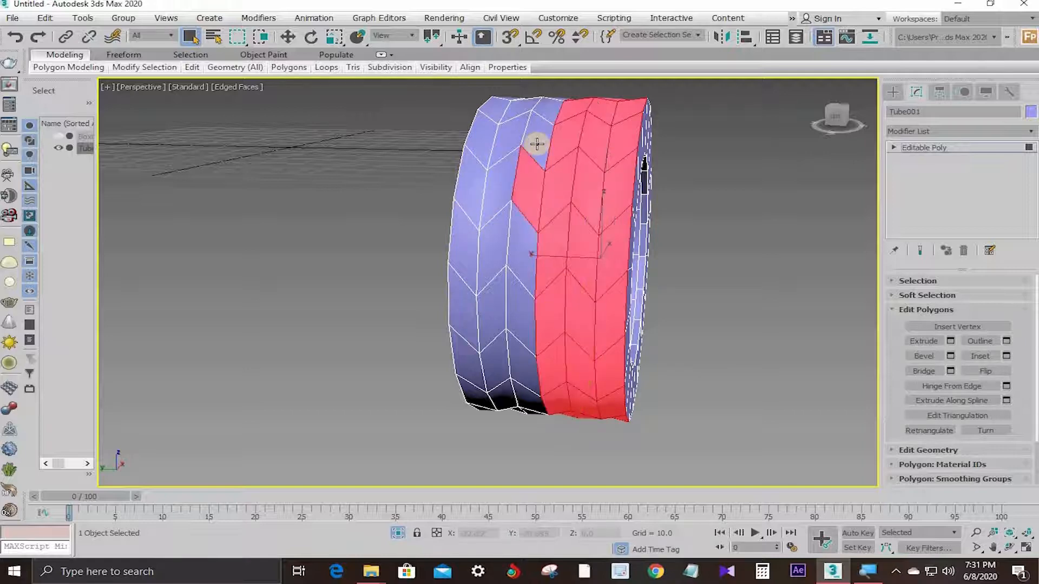
left_click(508, 199, "shift")
left_click(498, 186, "ctrl")
left_click(508, 143, "shift")
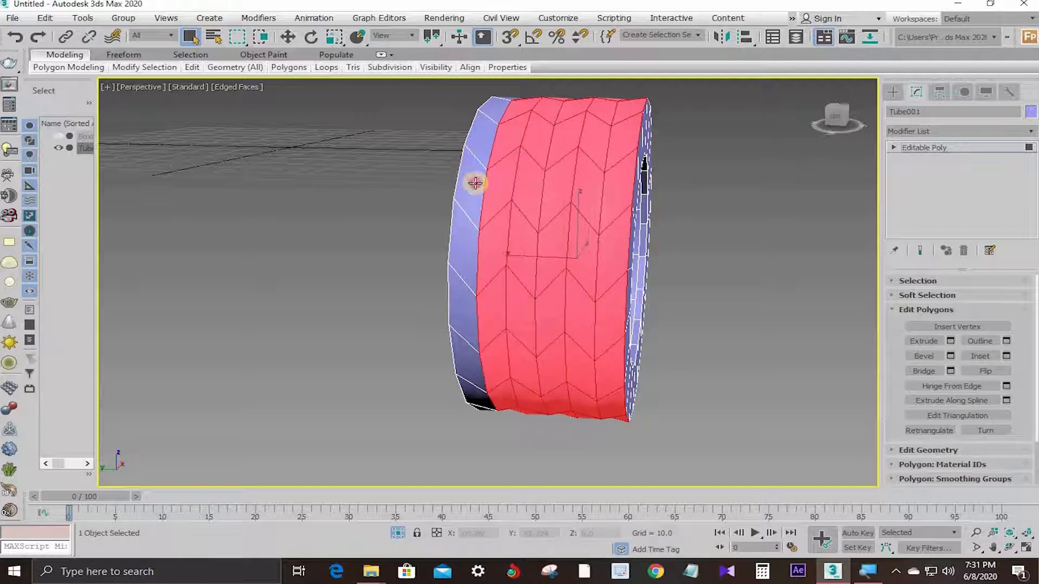
left_click(475, 182, "ctrl")
left_click(482, 144, "shift")
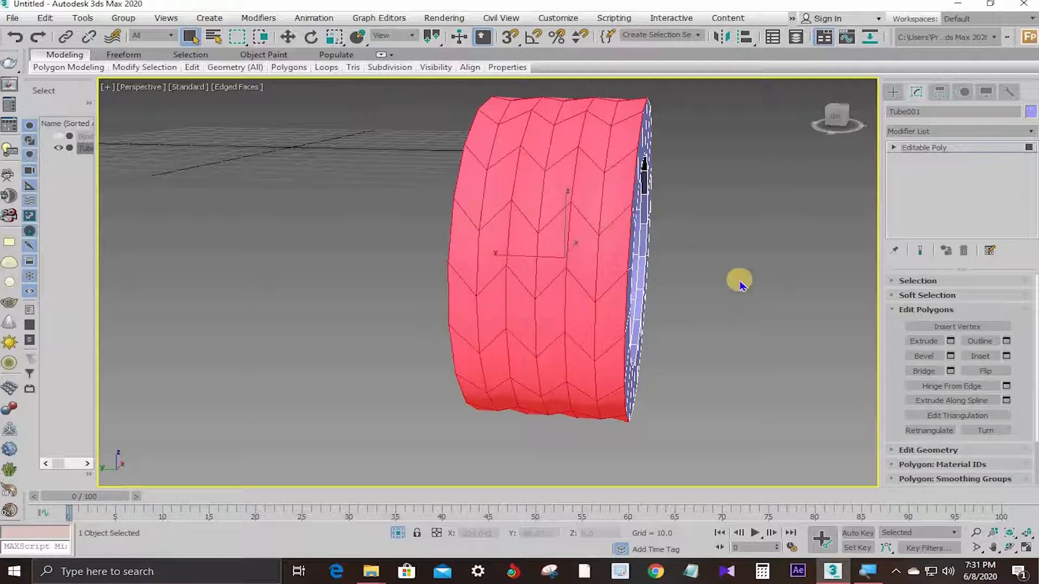
- Set up a Bevel by polygon on the selected tread polygons, with height and outline at 0
left_click(951, 356)
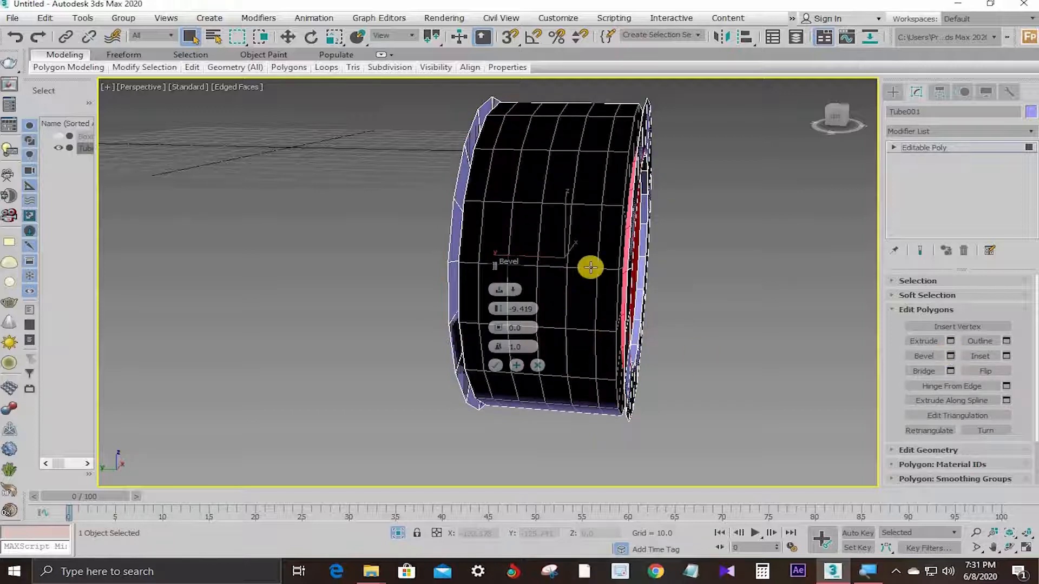
right_click(500, 318)
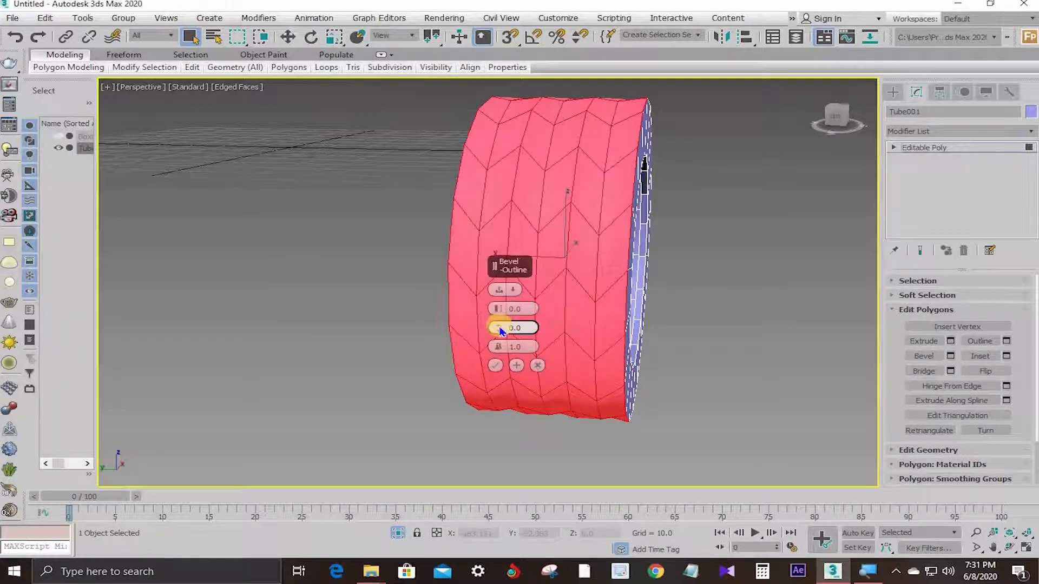
left_click_drag(501, 329, 503, 335)
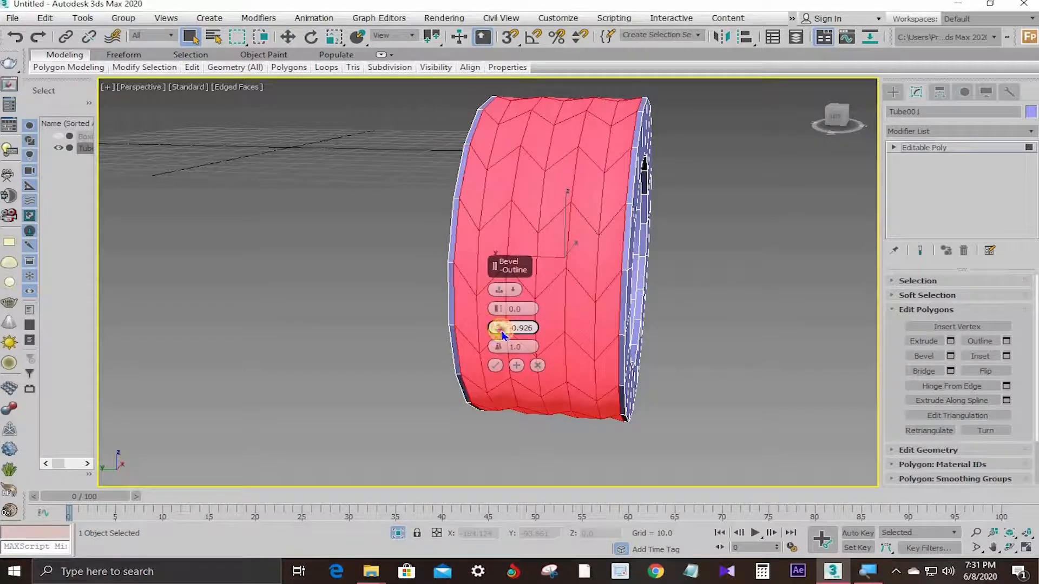
right_click(505, 279)
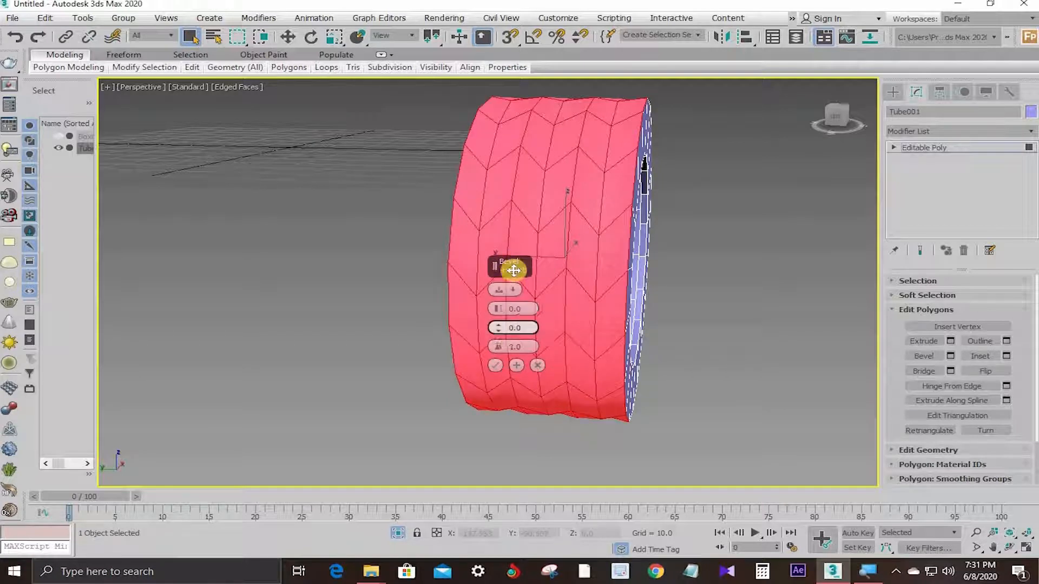
left_click(503, 293)
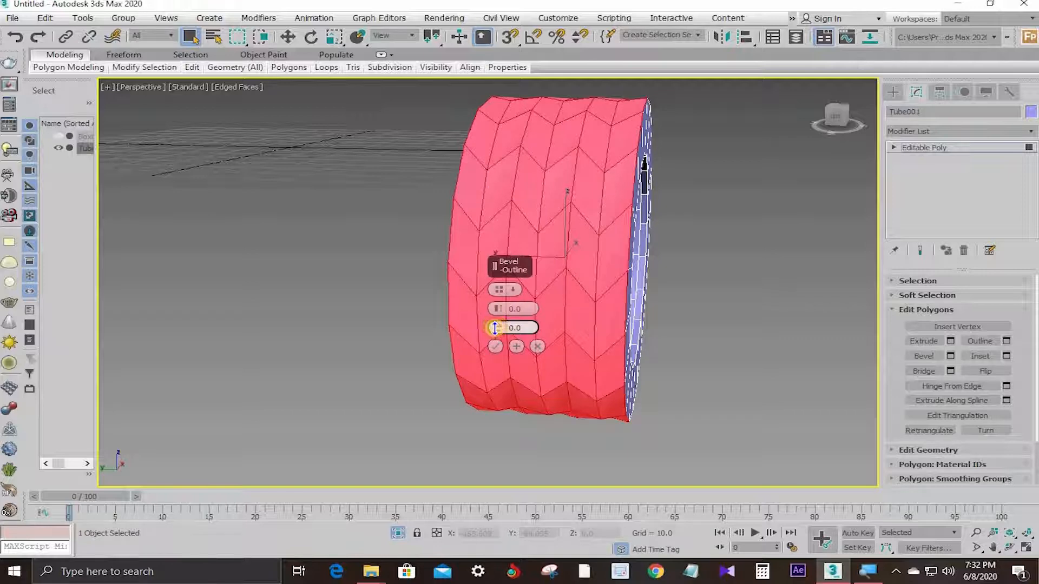
- Set the bevel outline to -0.309 to shrink each tread polygon and leave narrow groove strips between them
left_click_drag(495, 328, 496, 336)
scroll(576, 225, "up", 4)
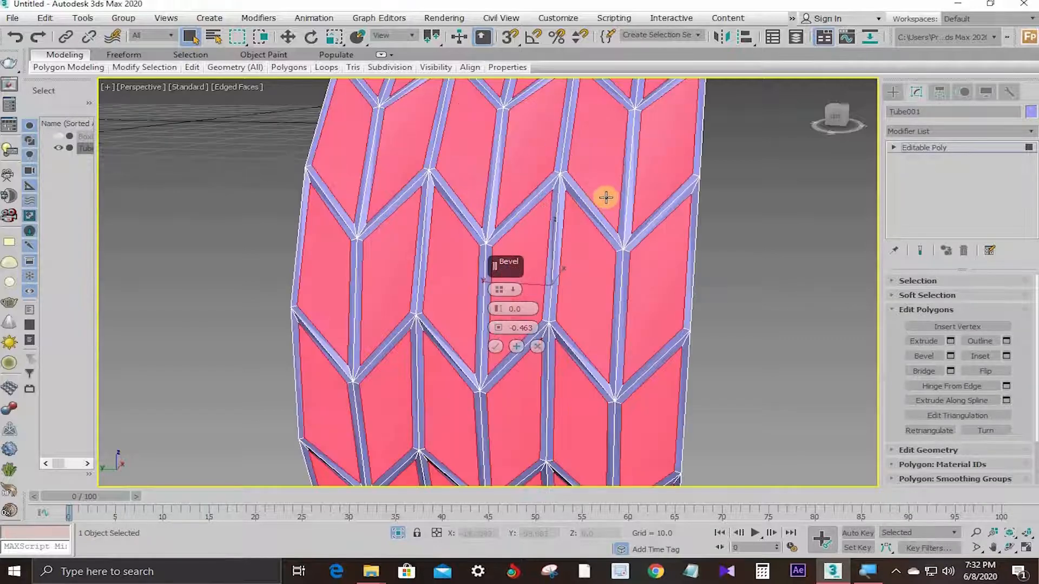
right_click(495, 329)
left_click_drag(496, 328, 498, 332)
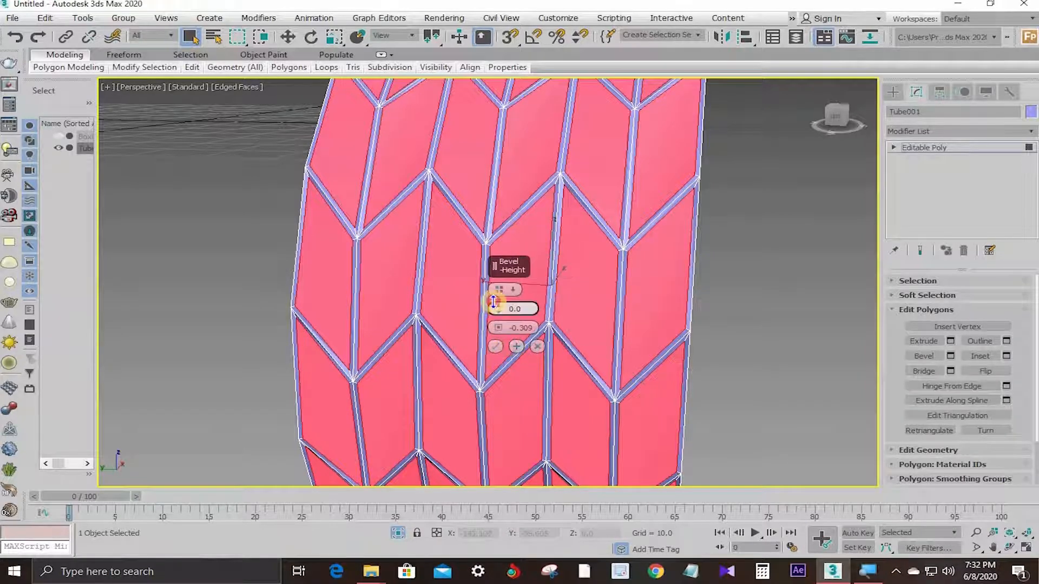
left_click_drag(495, 308, 493, 297)
scroll(616, 265, "down", 3)
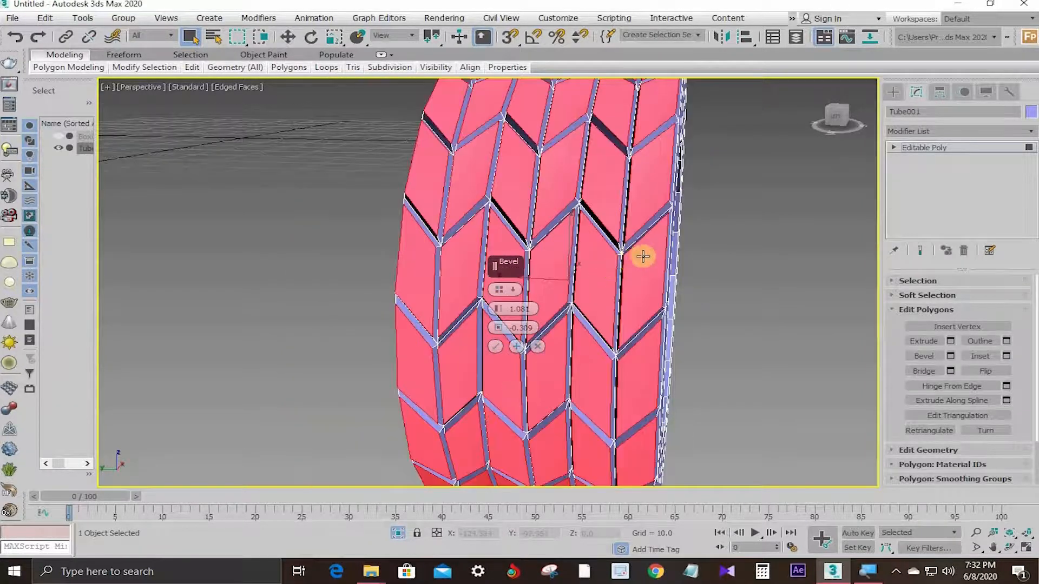
middle_click_drag(644, 255, 490, 335, "alt")
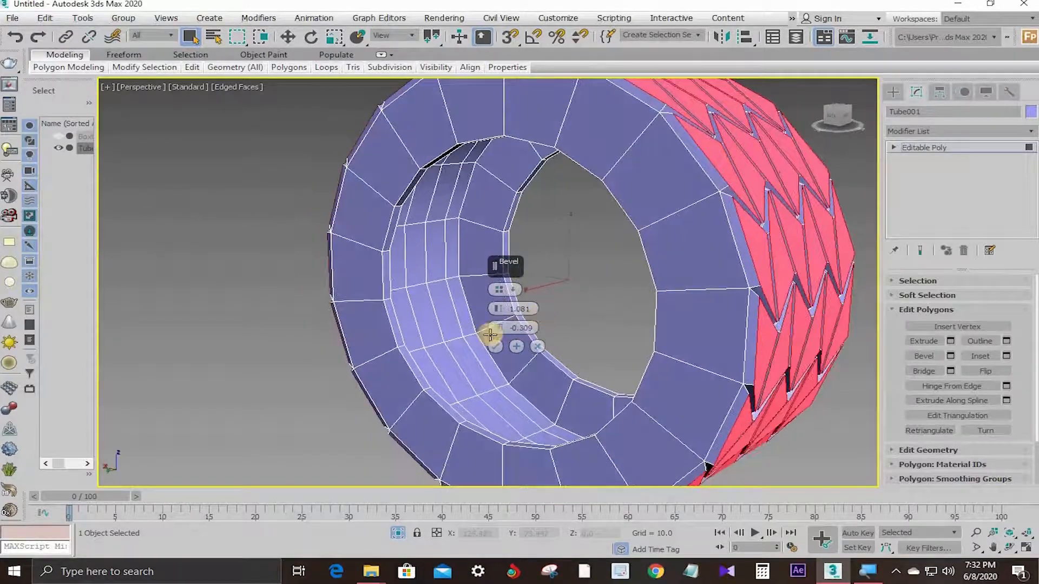
right_click(496, 309)
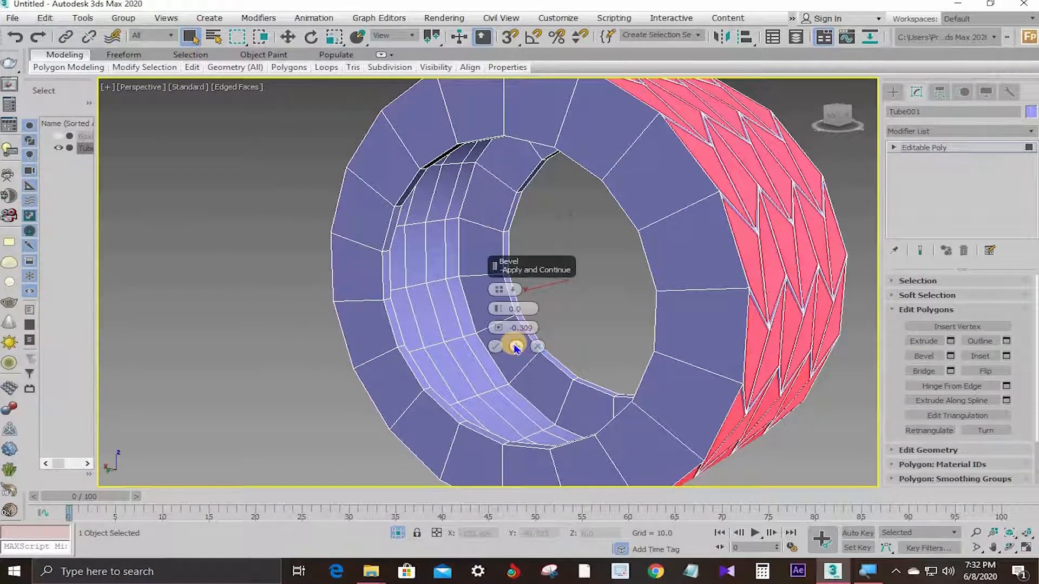
- Apply the inset bevel and bevel the tread blocks again with outline 0 and height 0.772 to raise them
left_click(514, 346)
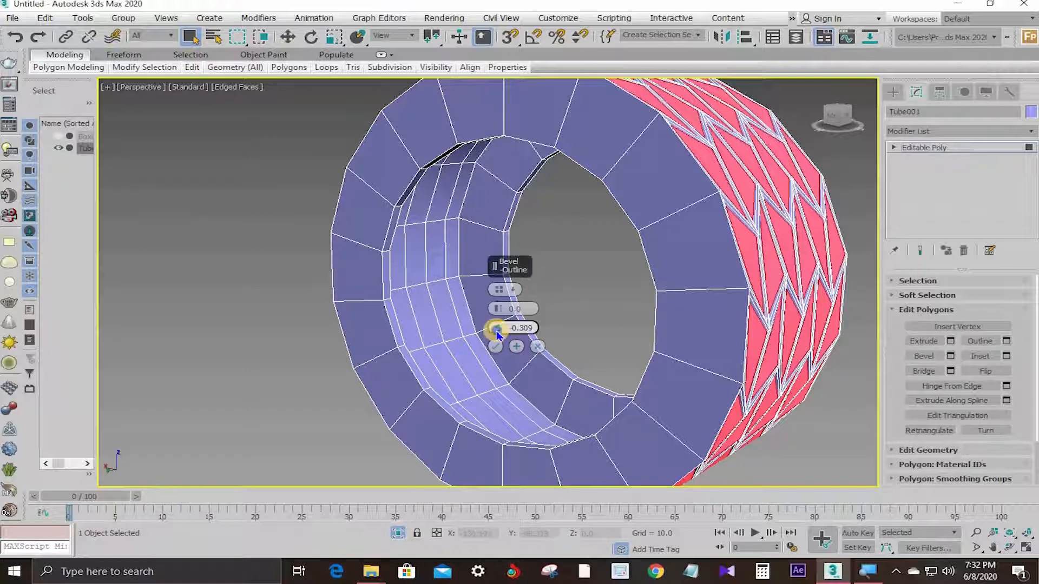
right_click(497, 330)
left_click_drag(498, 307, 530, 297)
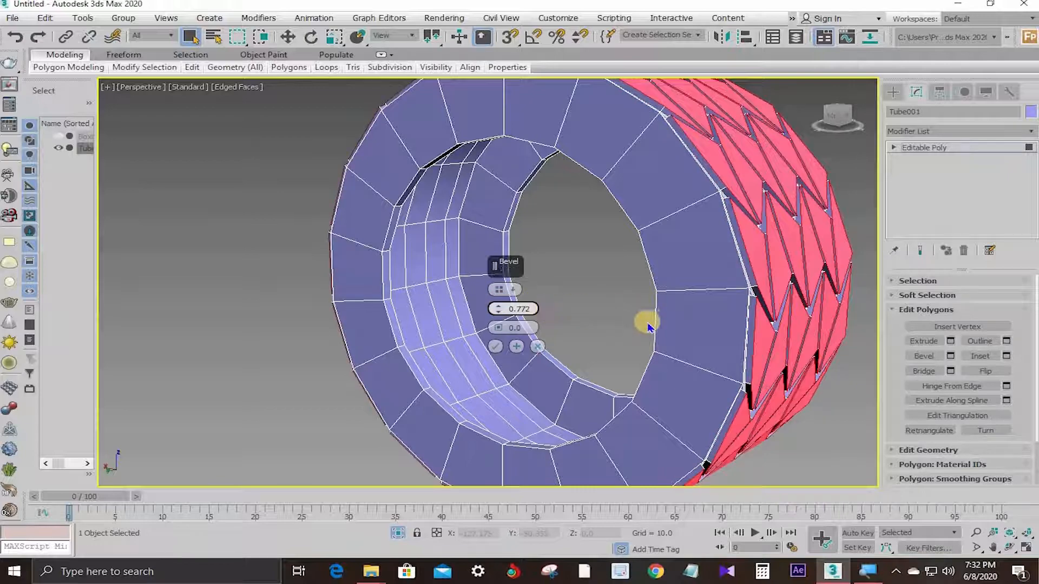
scroll(724, 290, "down", 2)
middle_click_drag(724, 289, 663, 314, "alt")
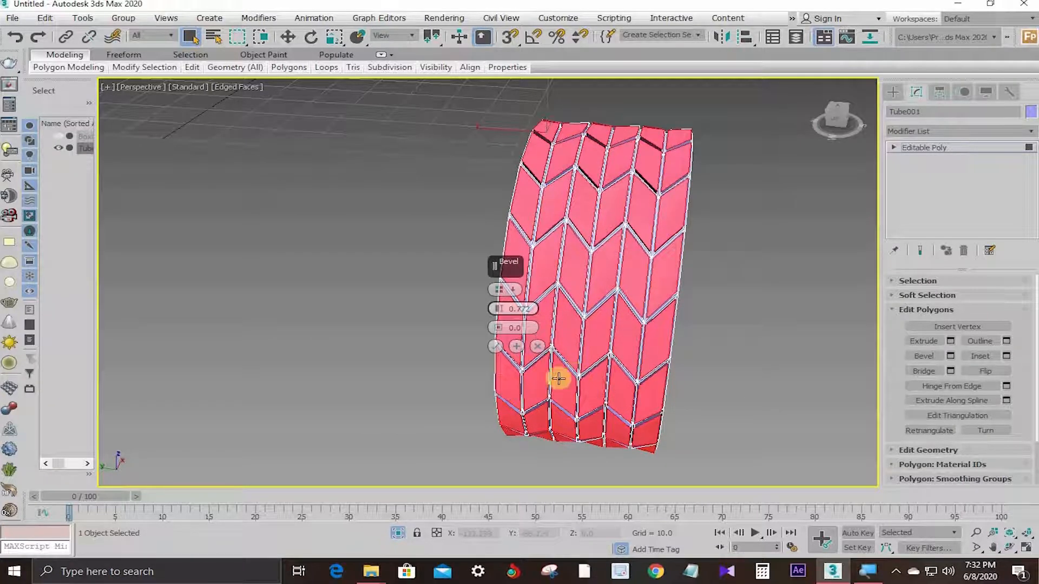
left_click(495, 347)
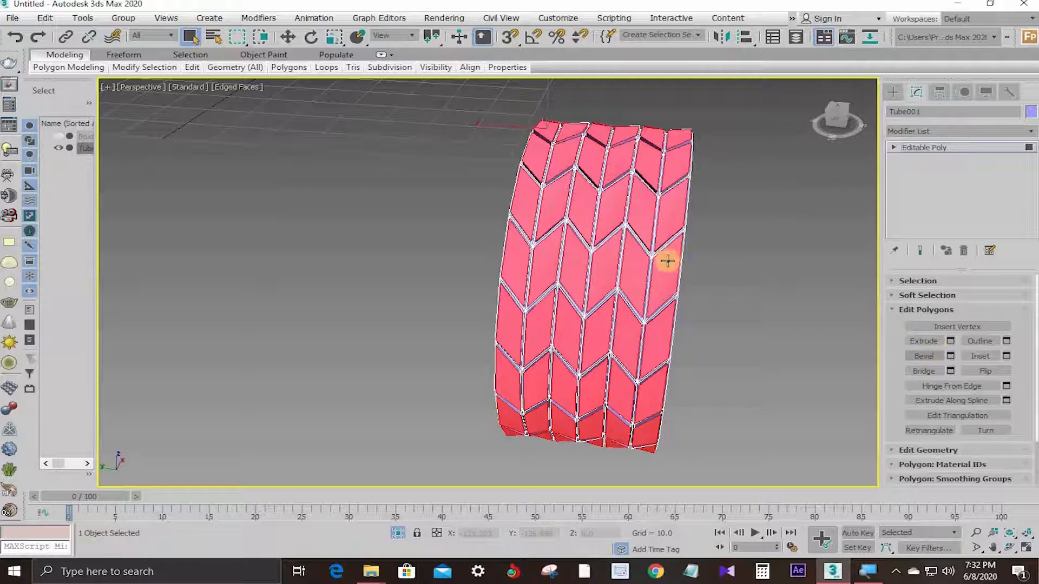
- Exit polygon editing and inspect the raised tread blocks in the Perspective and Top views
key("4")
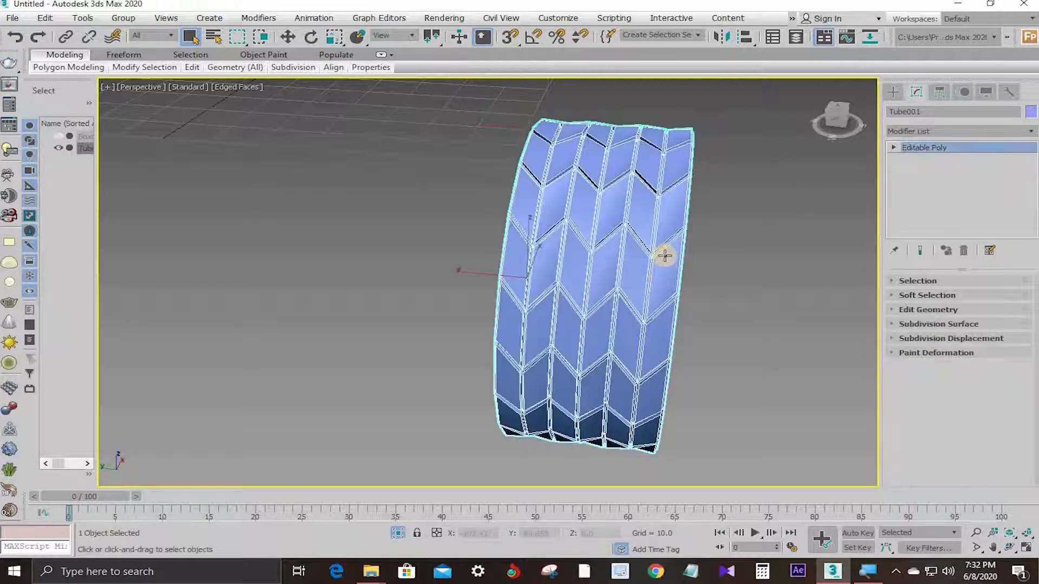
middle_click_drag(658, 254, 689, 258, "alt")
key("alt+w")
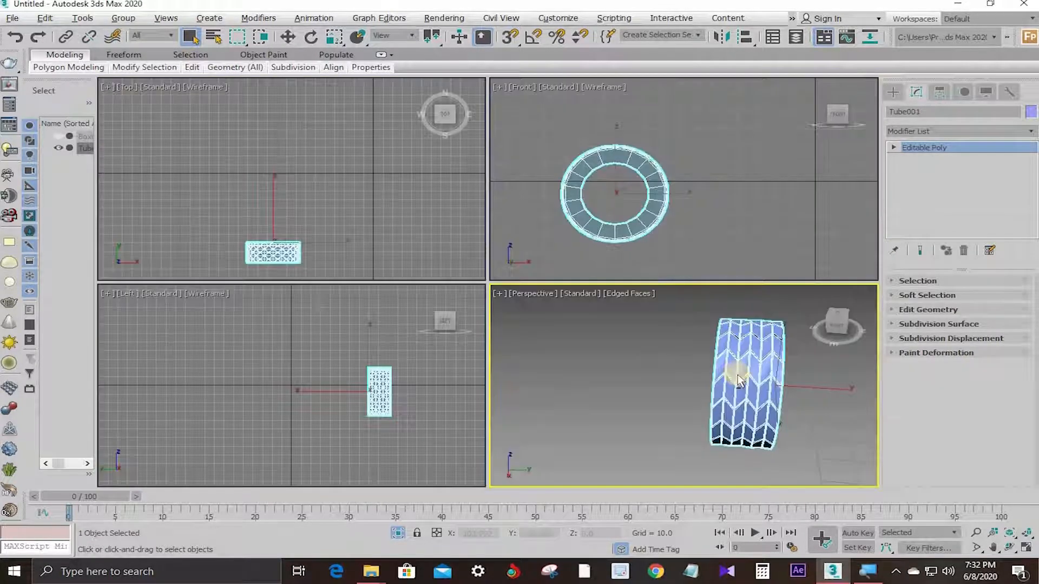
key("alt+w")
middle_click_drag(612, 222, 684, 222, "alt")
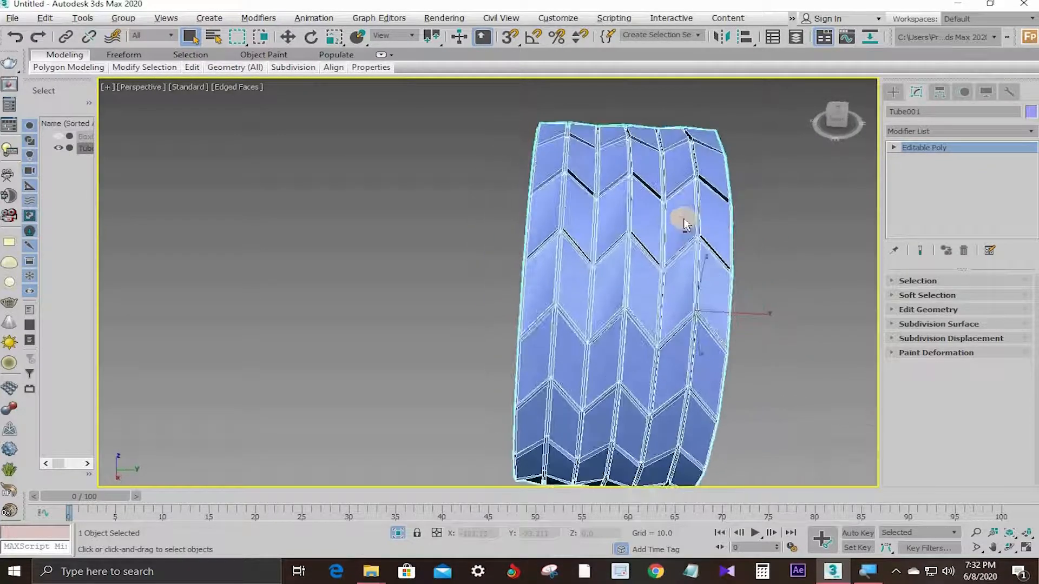
key("alt+w")
scroll(303, 244, "up", 8)
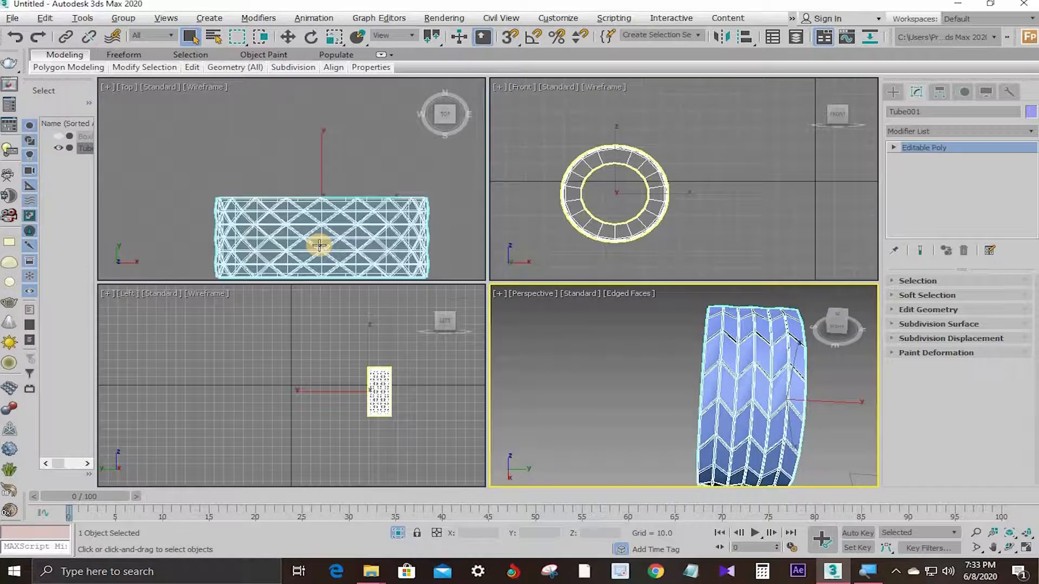
middle_click_drag(332, 221, 344, 162)
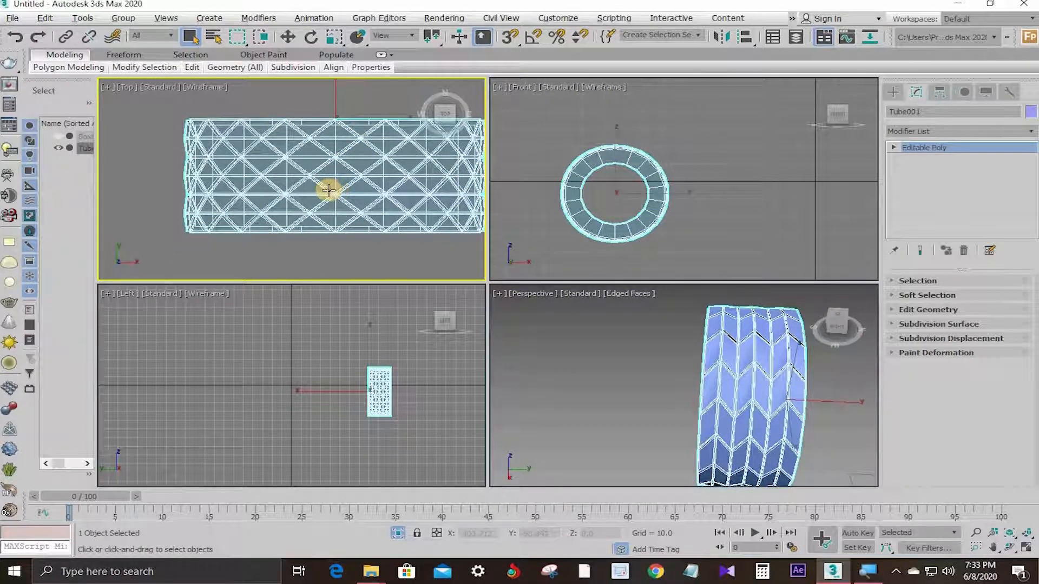
scroll(335, 190, "down", 2)
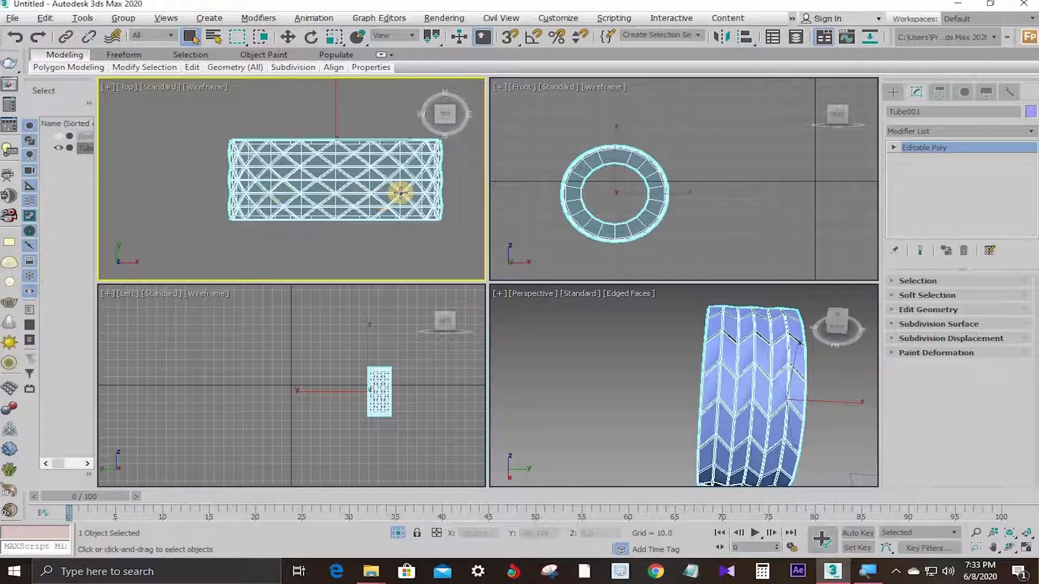
- Select the tyre vertices on the +Y half of its width in the Top view, including the centre groove row
key("1")
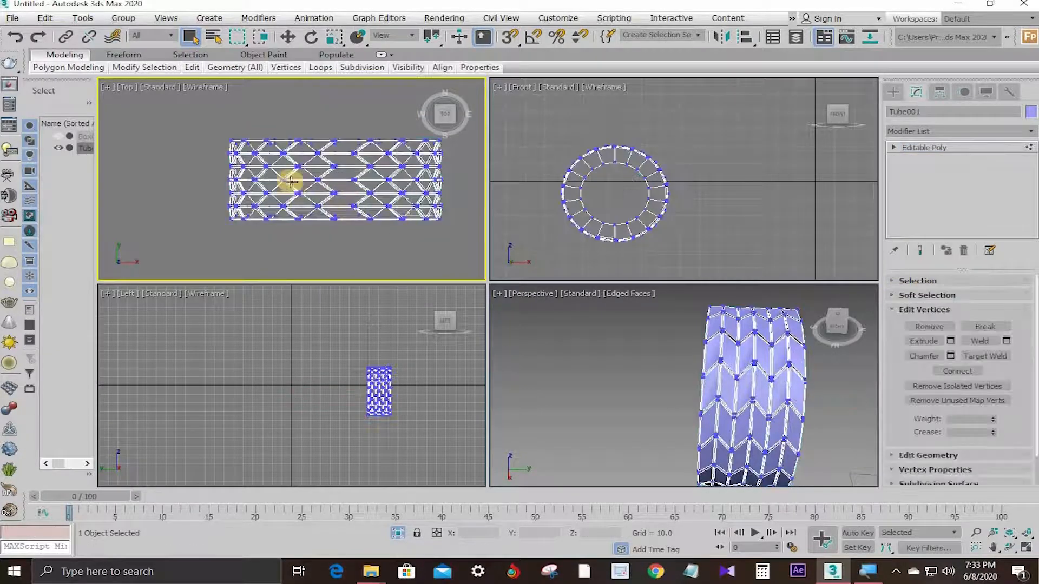
scroll(288, 180, "up", 5)
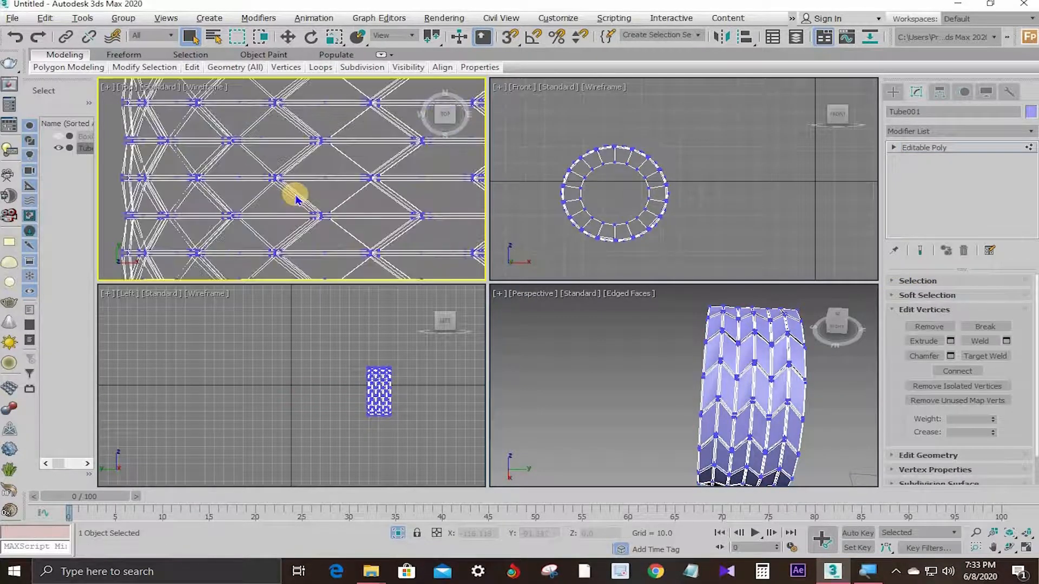
scroll(293, 194, "up", 5)
scroll(288, 185, "down", 5)
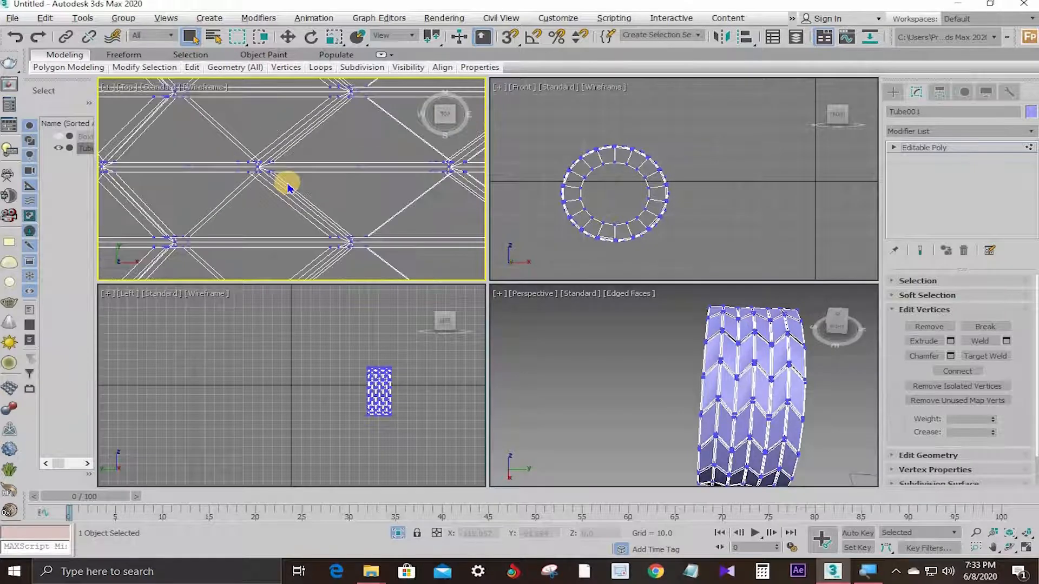
middle_click_drag(322, 192, 307, 192)
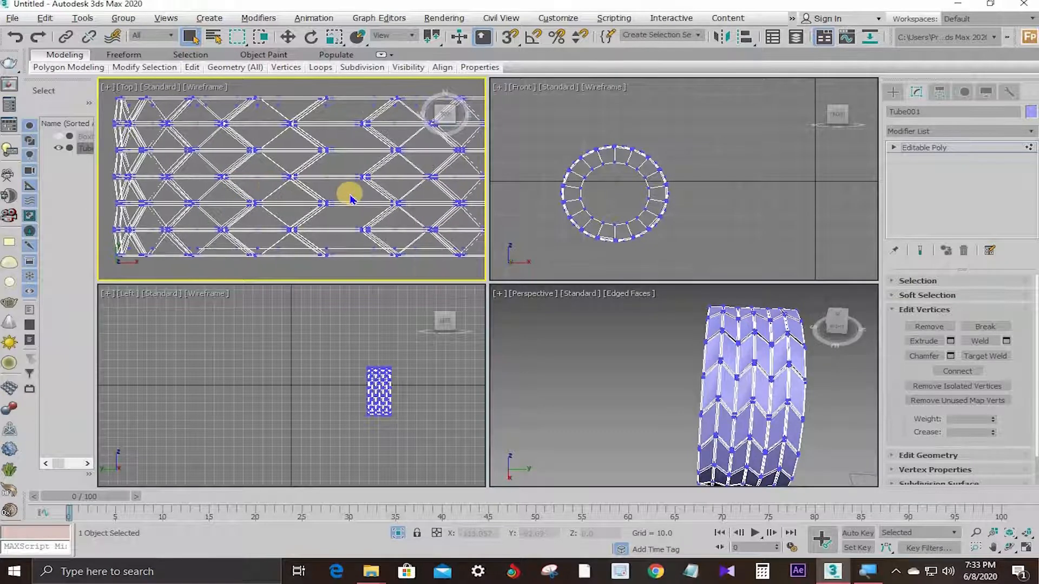
scroll(350, 198, "down", 2)
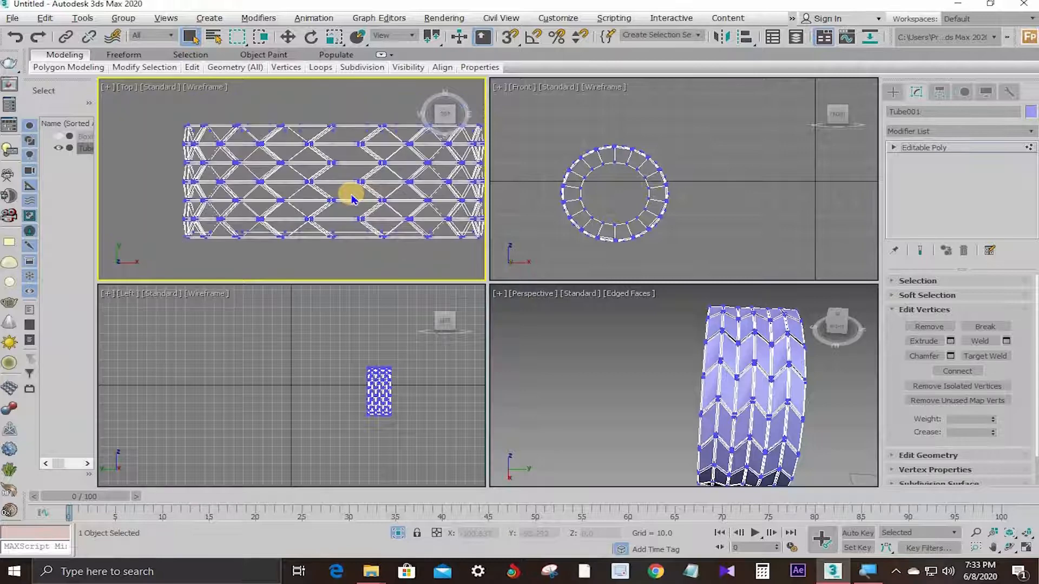
scroll(359, 197, "down", 2)
middle_click_drag(201, 155, 190, 156)
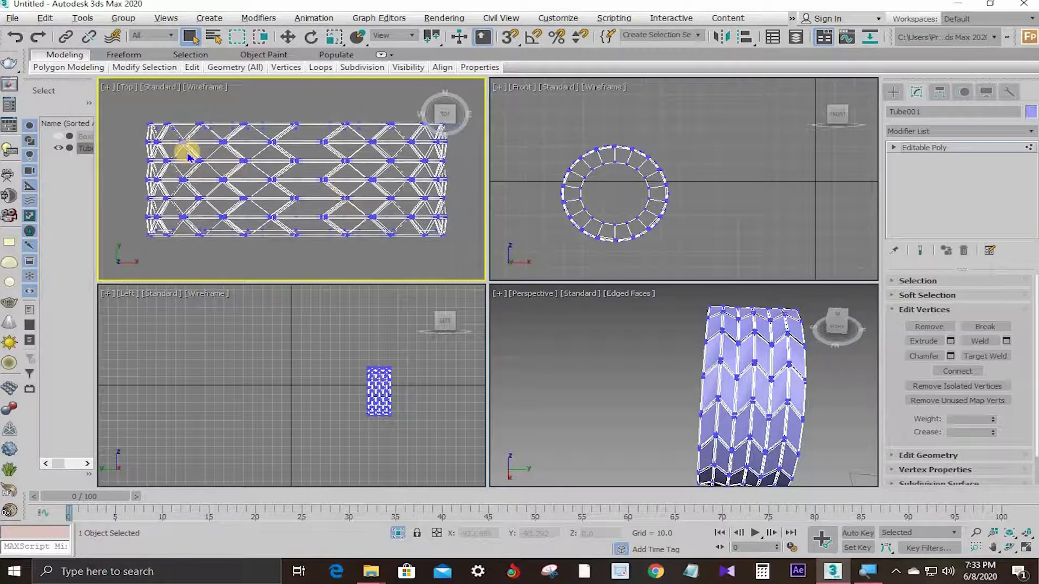
left_click_drag(129, 99, 463, 187)
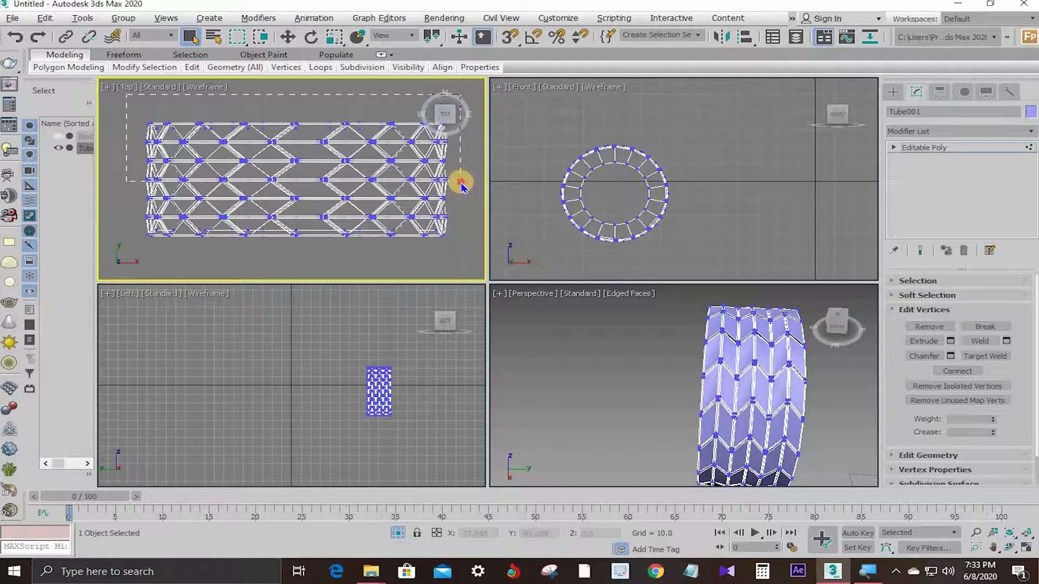
left_click_drag(460, 186, 459, 186)
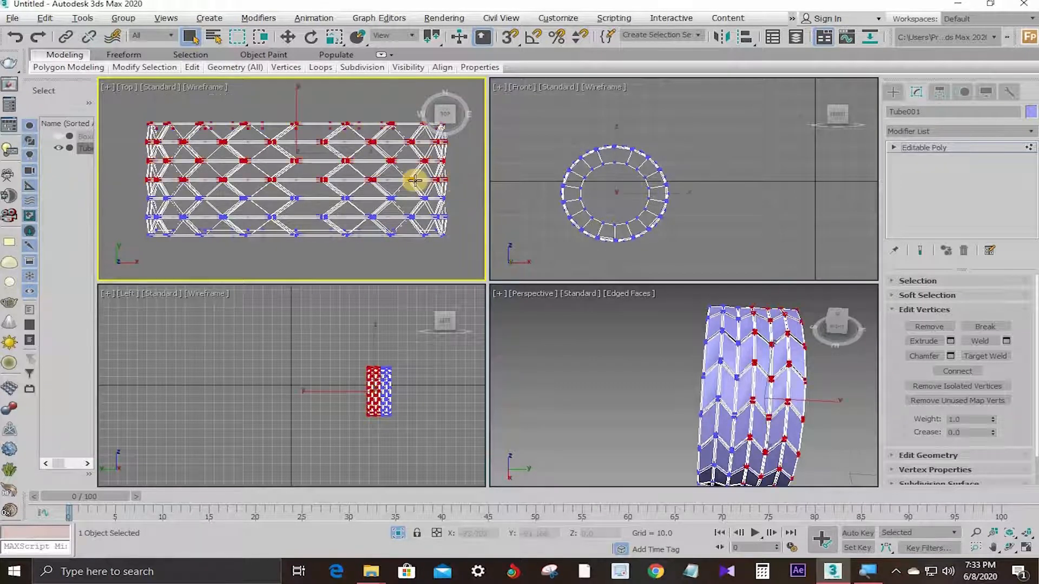
- Try to deselect the lower line of vertices in the centre groove row in the enlarged Top view
scroll(413, 178, "up", 8)
scroll(388, 184, "down", 4)
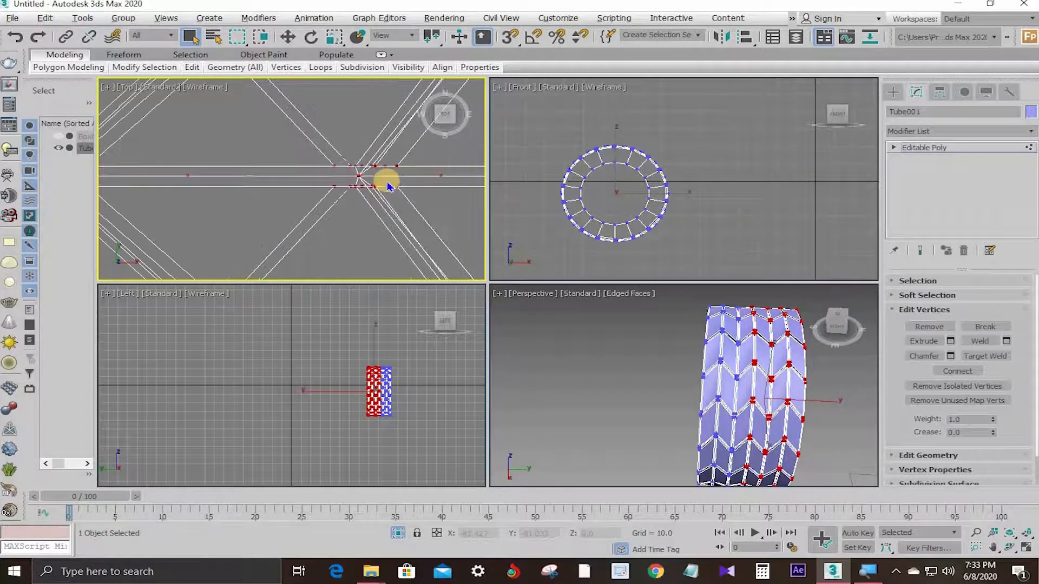
key("alt+w")
scroll(427, 220, "down", 3)
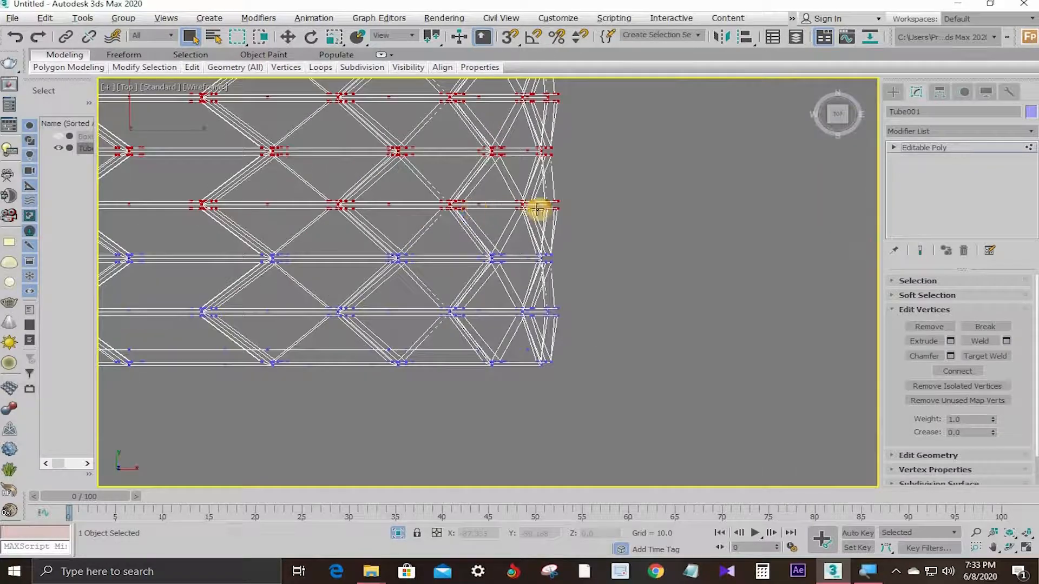
scroll(532, 218, "up", 5)
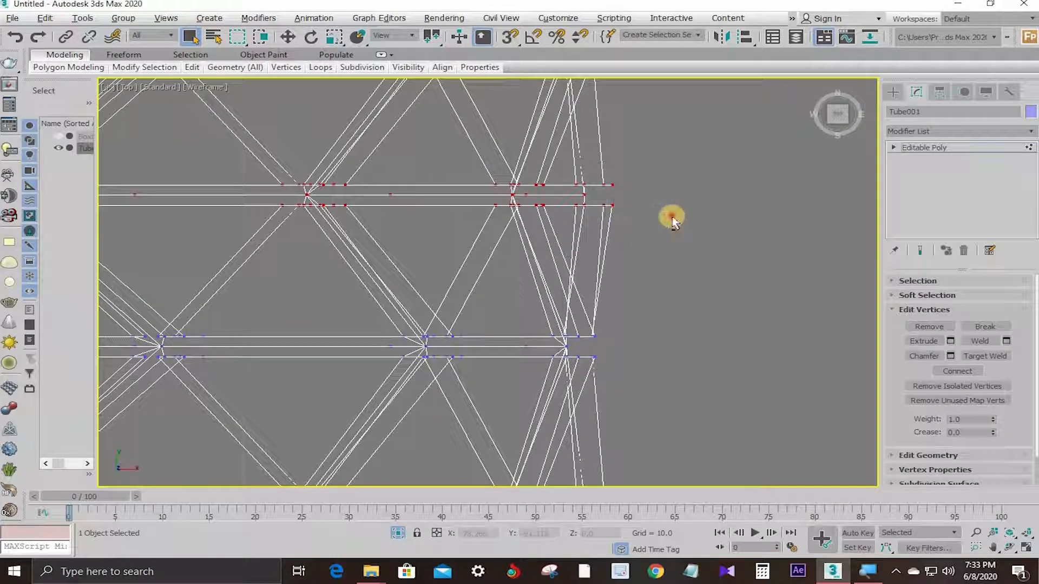
left_click_drag(673, 217, 463, 222, "alt")
left_click_drag(405, 207, 278, 207, "alt")
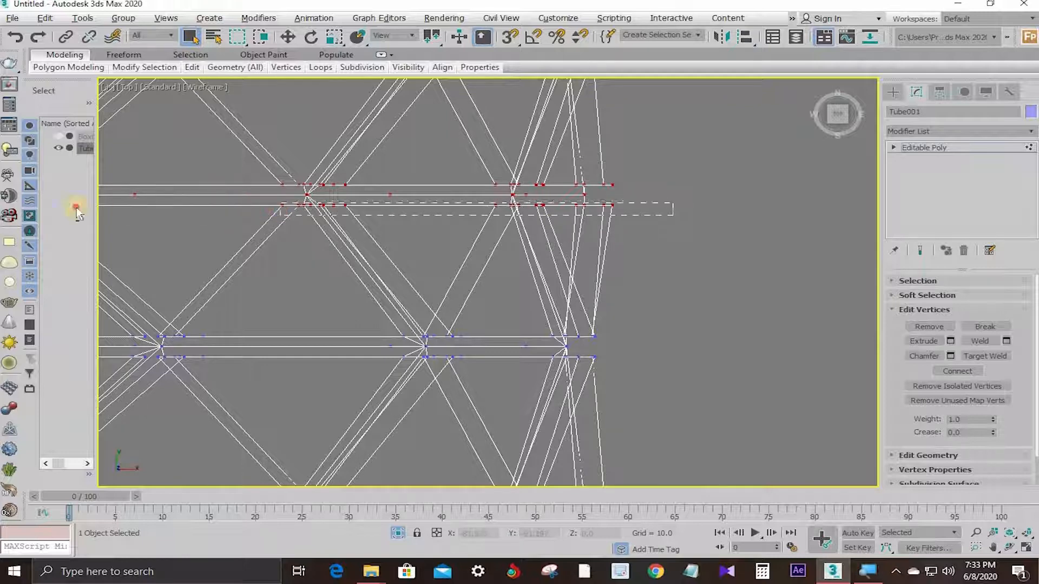
left_click_drag(77, 213, 229, 227, "alt")
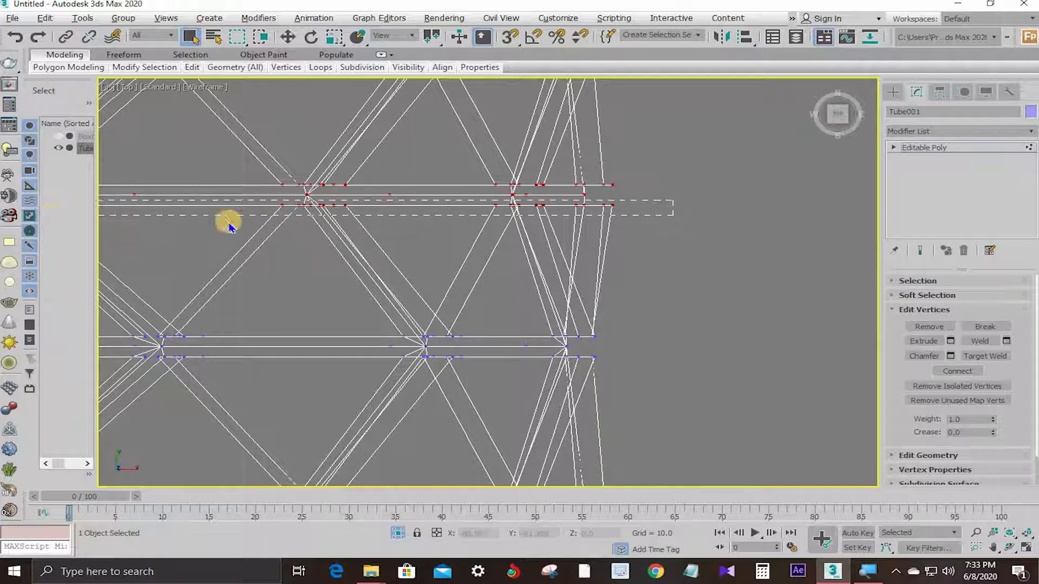
middle_click_drag(210, 226, 556, 232)
middle_click_drag(431, 230, 650, 230)
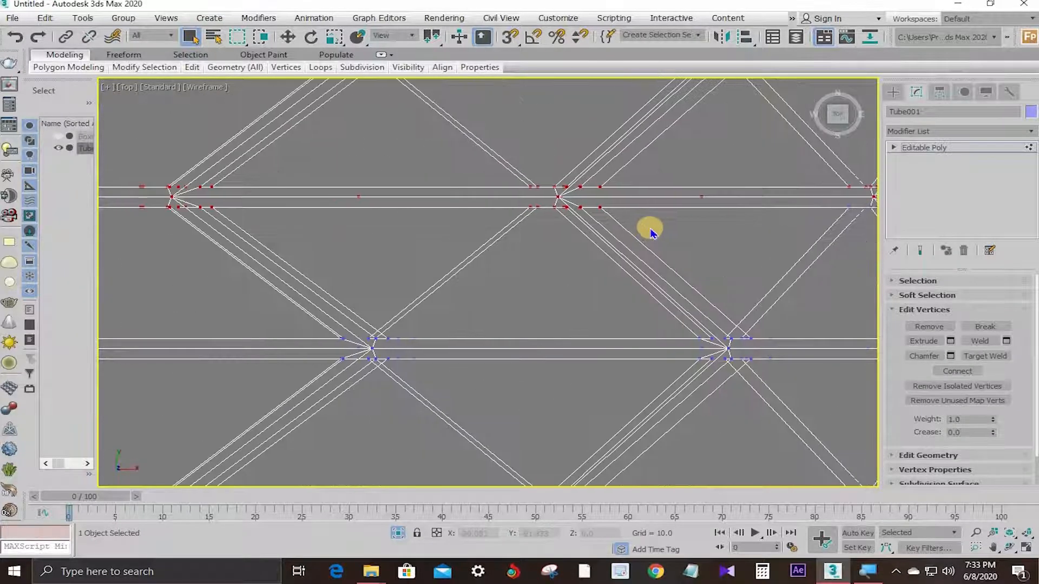
left_click_drag(668, 222, 445, 213, "alt")
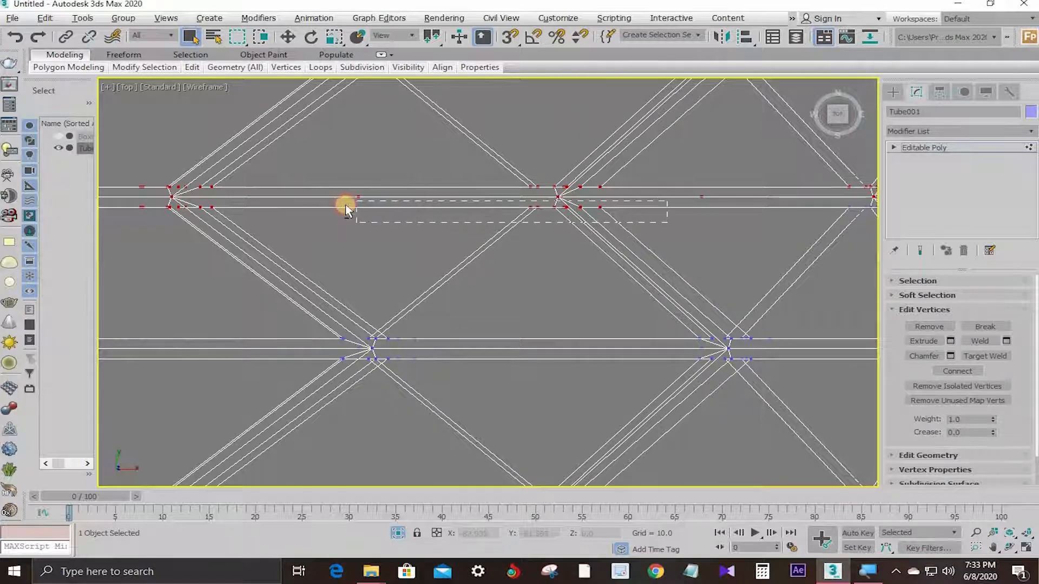
left_click_drag(346, 208, 349, 206, "alt")
- Deselect the lower line of vertices along the whole centre groove row and delete the remaining selected vertices on the +Y half
scroll(660, 239, "down", 6)
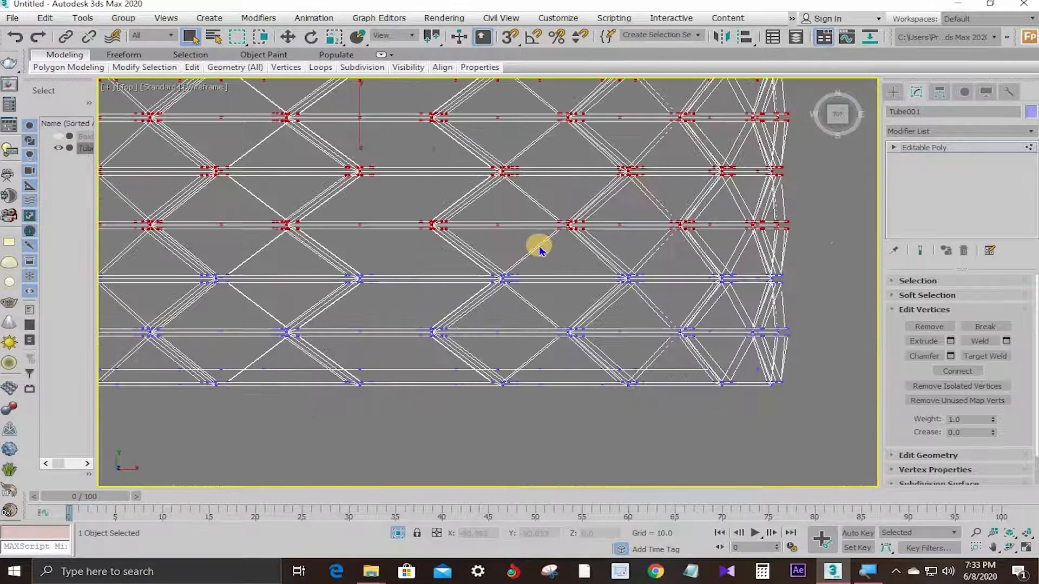
scroll(626, 233, "up", 4)
scroll(629, 234, "up", 2)
scroll(656, 227, "down", 3)
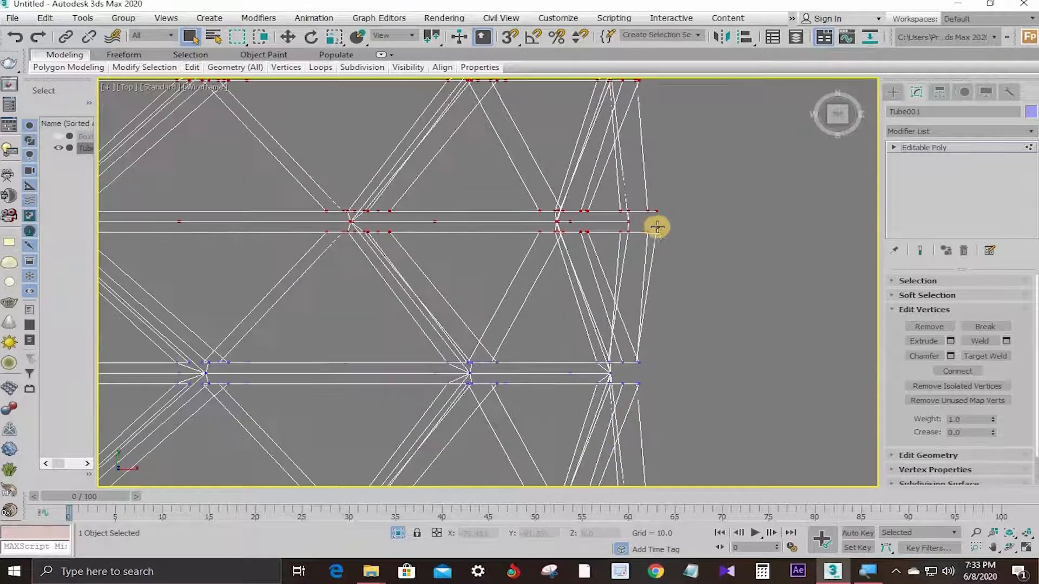
middle_click_drag(593, 242, 619, 247)
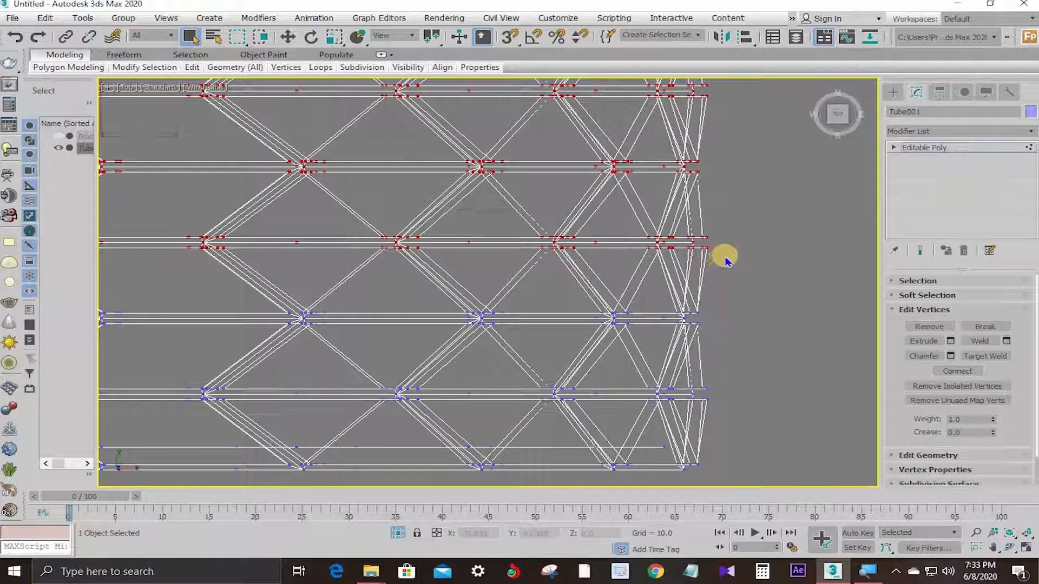
left_click_drag(772, 265, 380, 246)
middle_click_drag(628, 291, 710, 285)
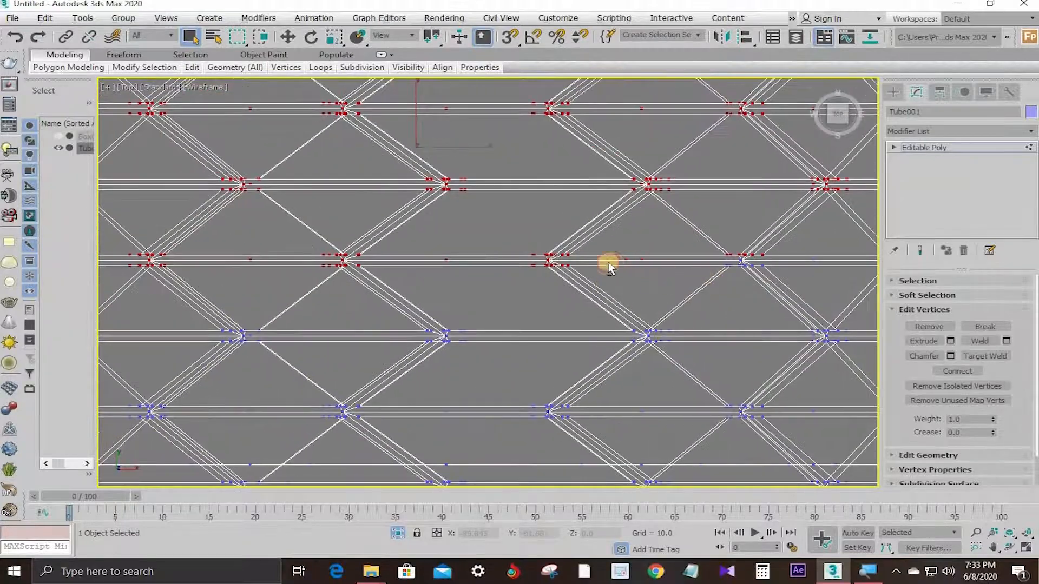
left_click_drag(709, 278, 346, 259)
middle_click_drag(575, 287, 646, 293)
left_click_drag(644, 293, 351, 293, "alt")
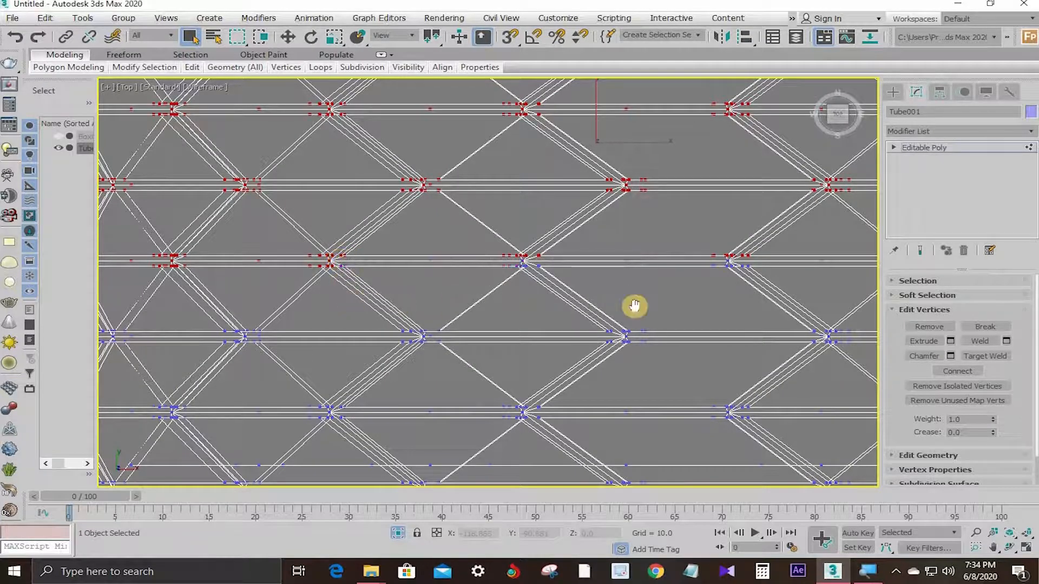
middle_click_drag(631, 307, 749, 292)
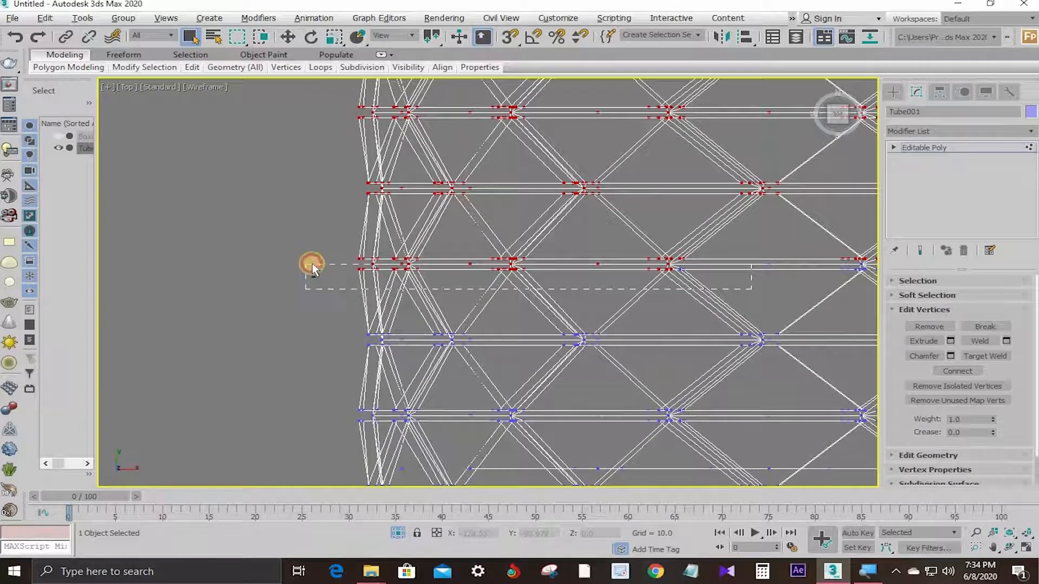
left_click_drag(312, 267, 320, 267, "alt")
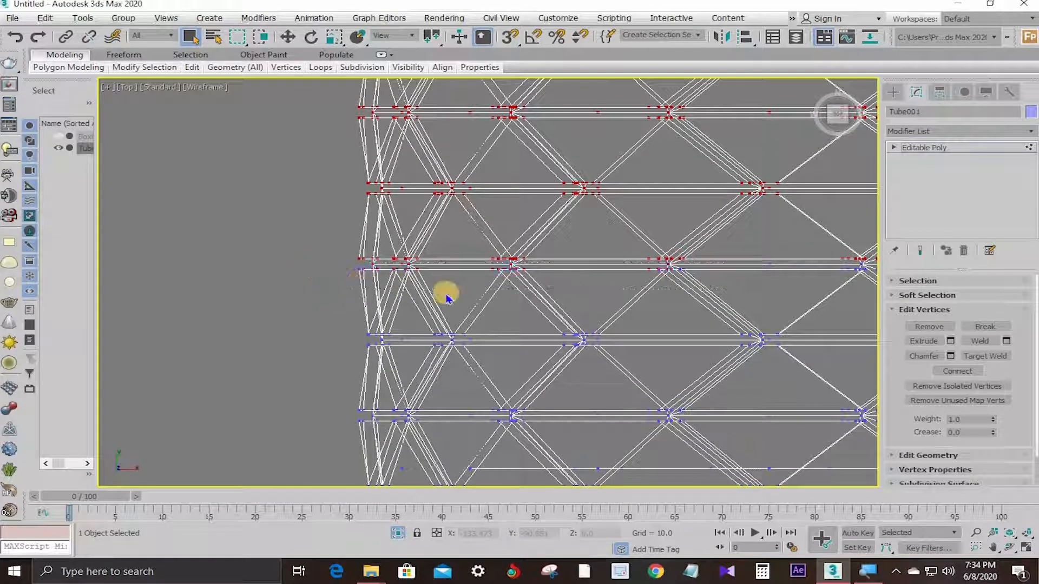
scroll(446, 294, "down", 5)
middle_click_drag(511, 290, 361, 290)
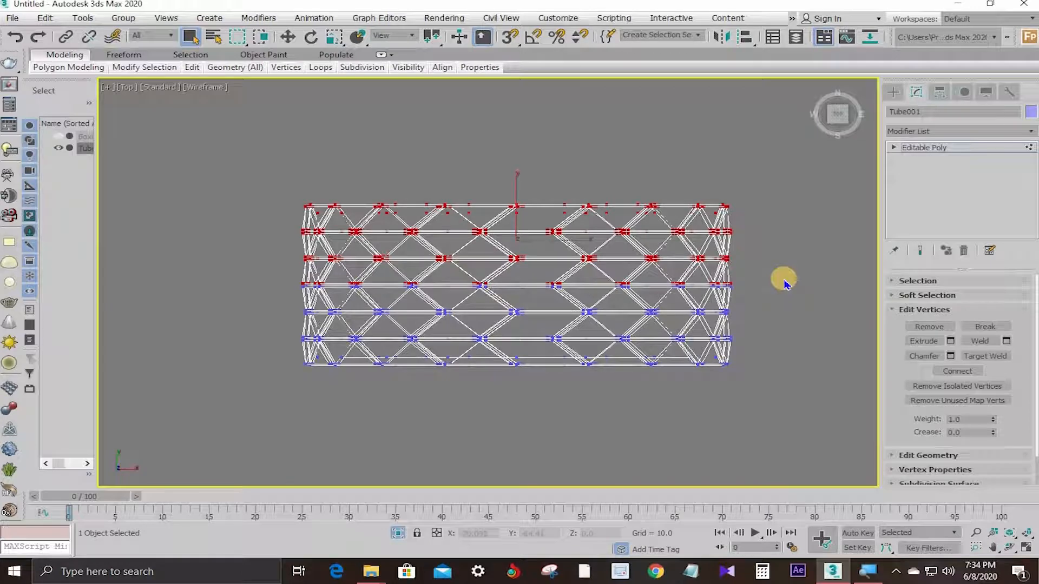
key("Delete")
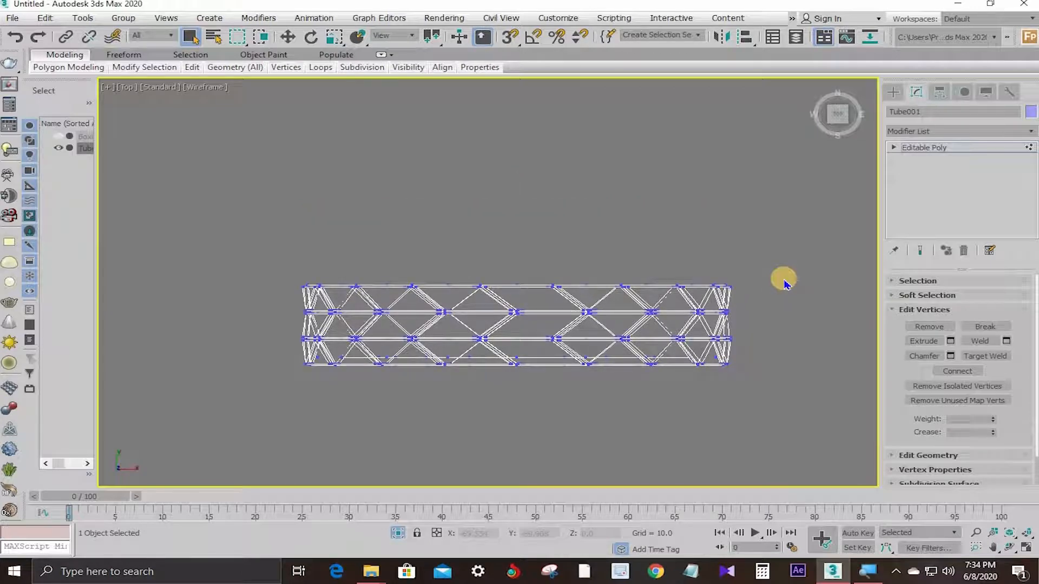
- Examine the remaining half of the tyre and its open cut edge in the Perspective, Front and Left views
key("alt+w")
right_click(645, 320)
key("alt+w")
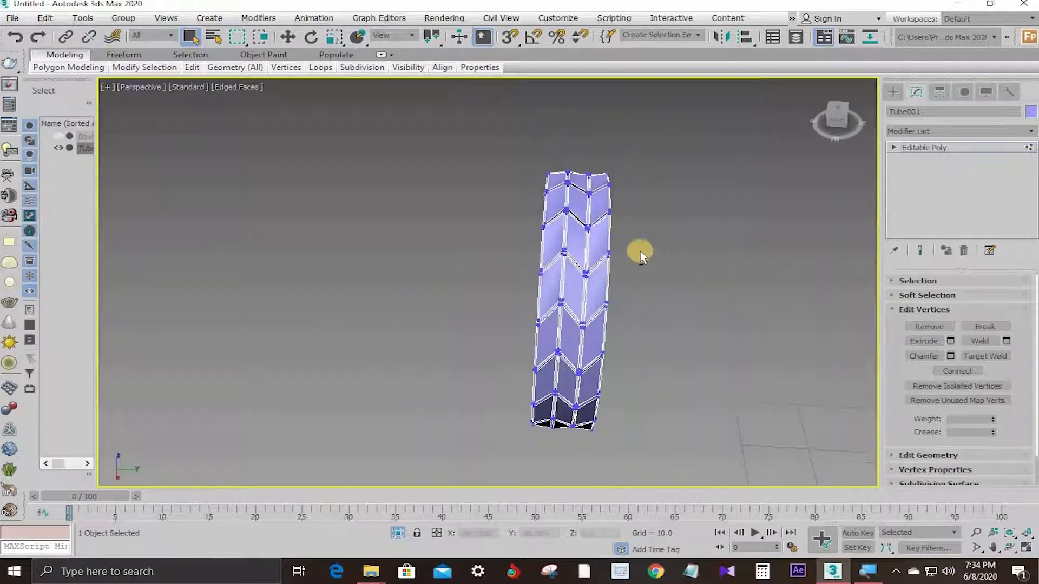
middle_click_drag(641, 251, 695, 237, "alt")
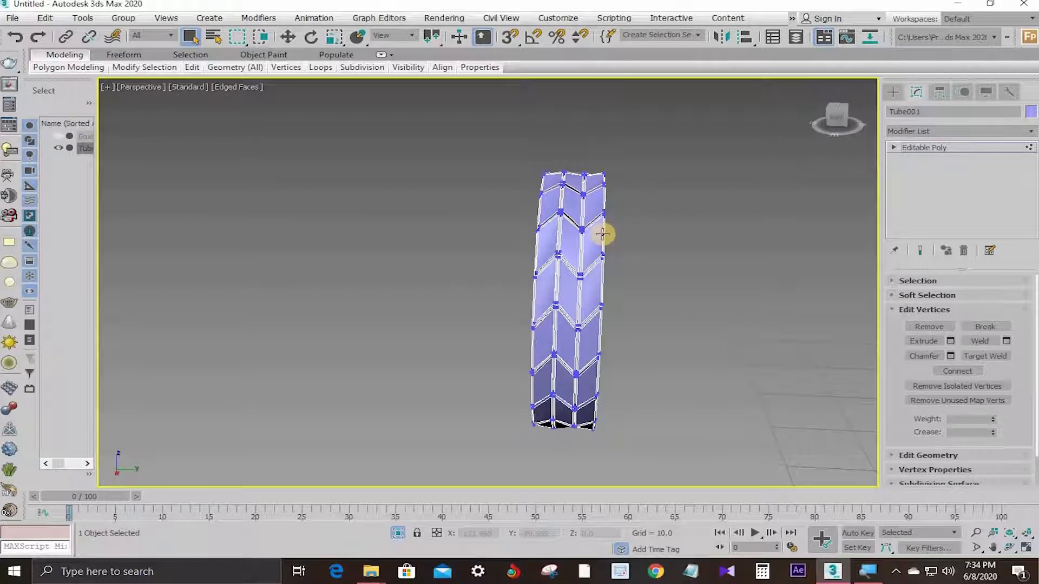
key("alt+w")
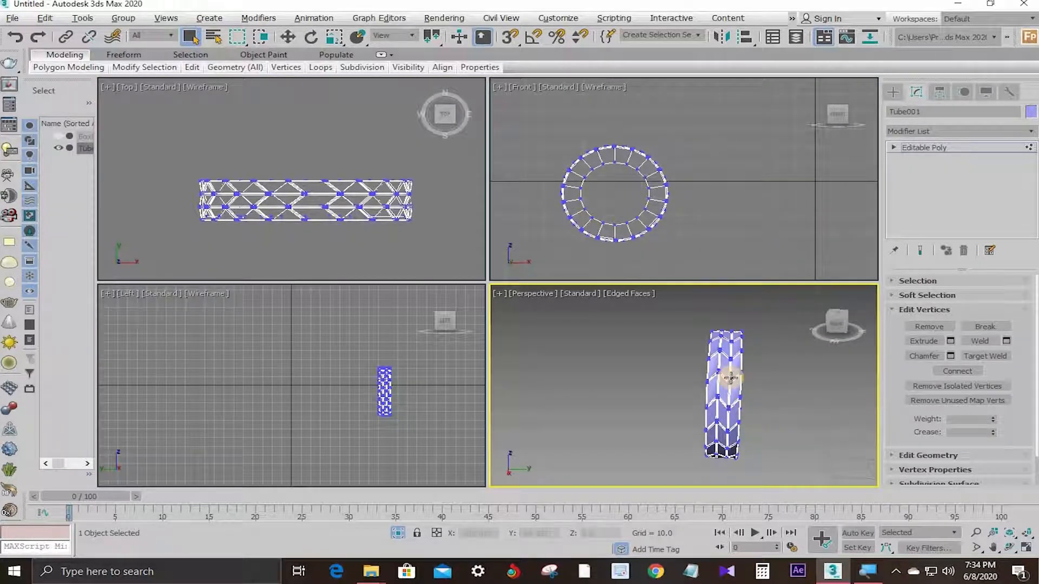
left_click(540, 261)
key("alt+w")
key("alt+w")
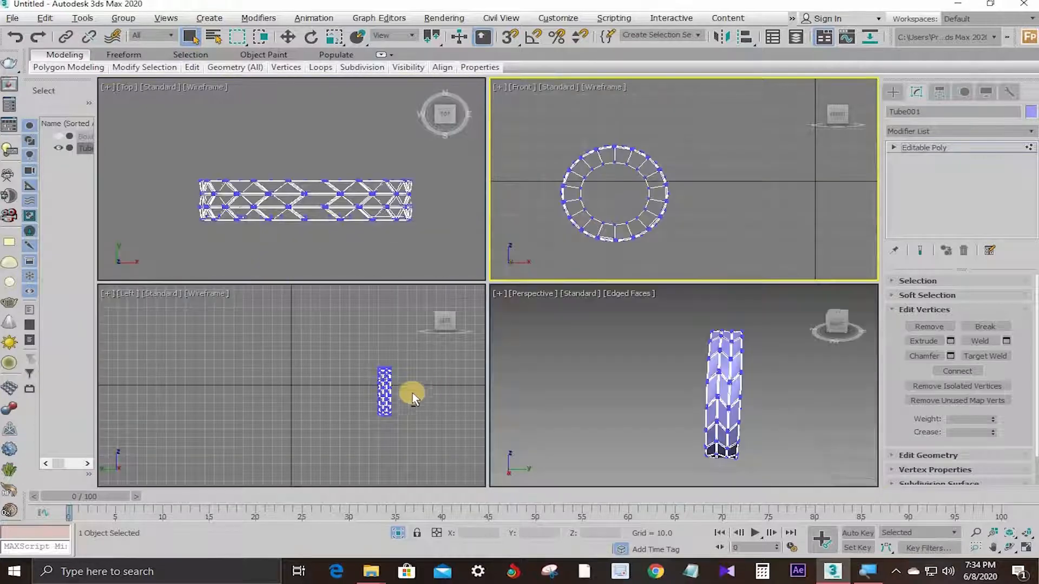
left_click(412, 393)
key("alt+w")
key("alt+w")
scroll(735, 331, "up", 5)
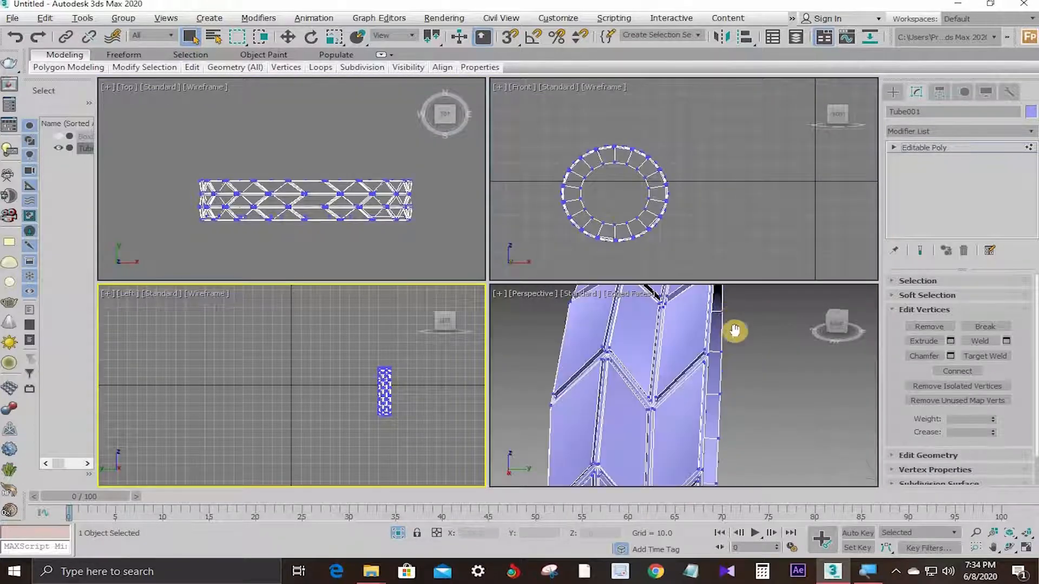
middle_click_drag(735, 330, 691, 360)
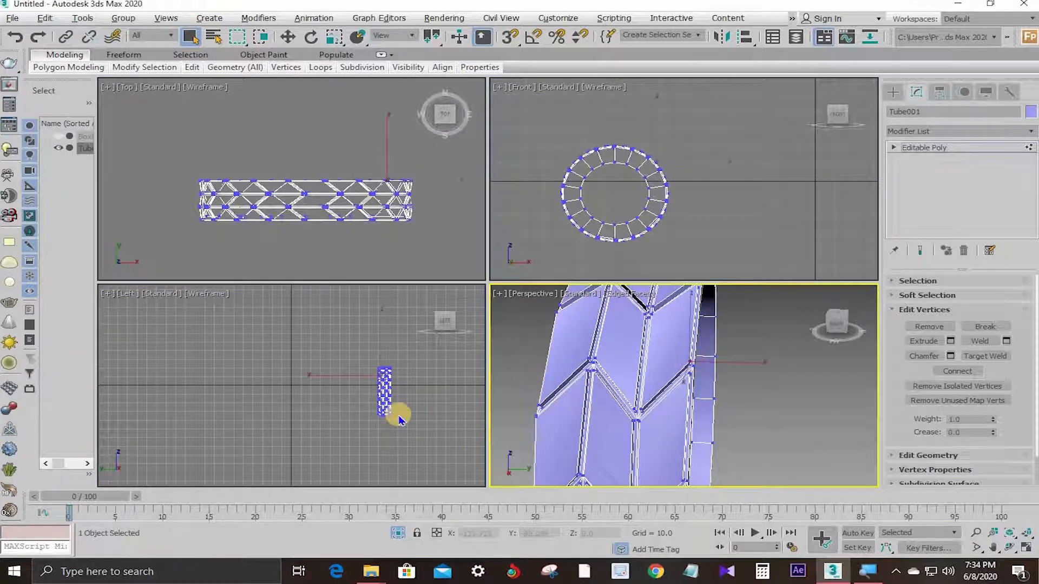
- Select the column of vertices along the cut edge of the half tyre in the Left view
left_click(411, 385)
key("alt+w")
scroll(601, 241, "up", 2)
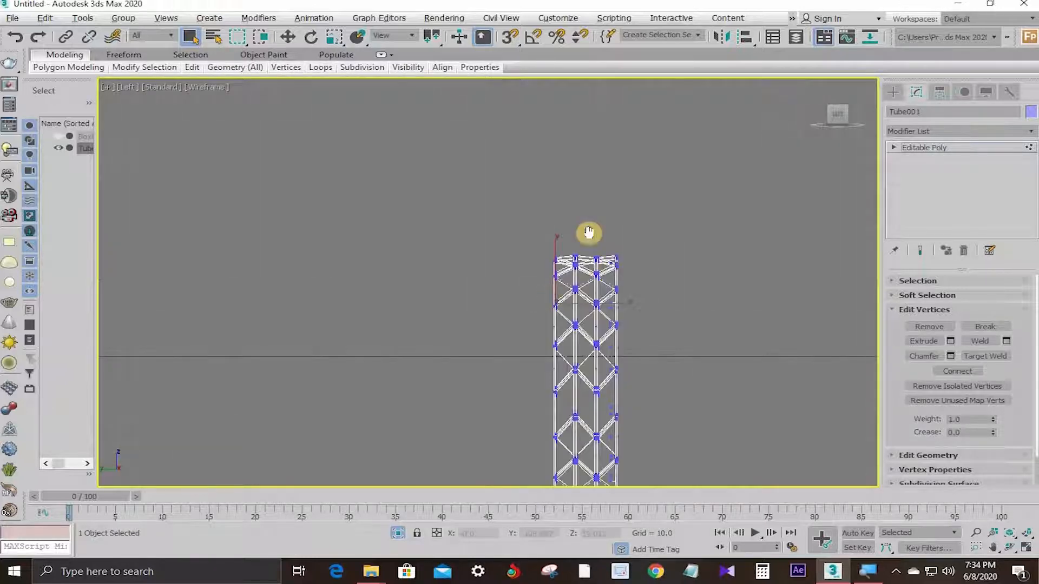
scroll(566, 173, "up", 3)
left_click_drag(580, 346, 593, 463)
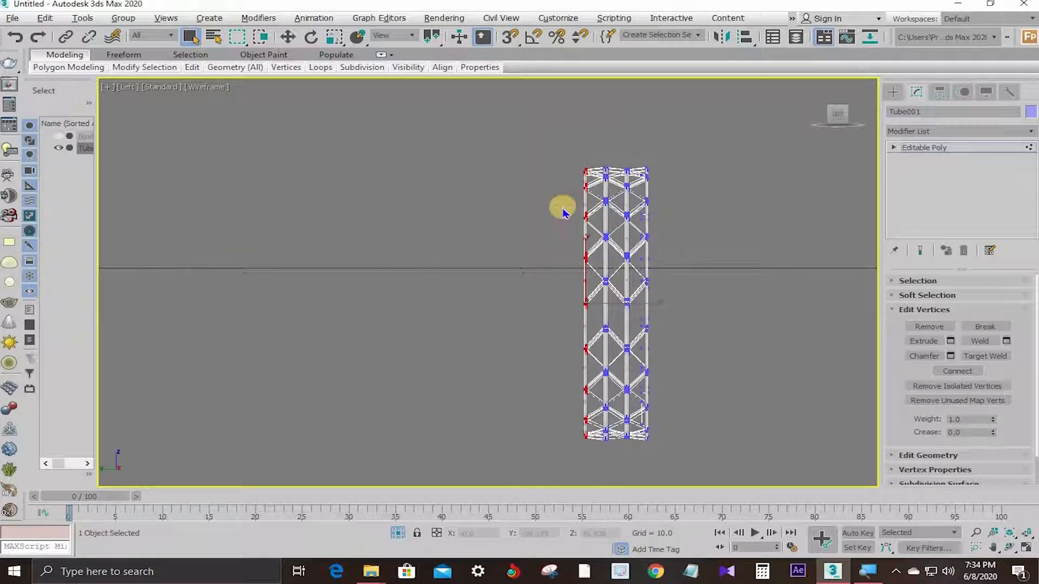
scroll(608, 177, "up", 3)
scroll(615, 176, "up", 2)
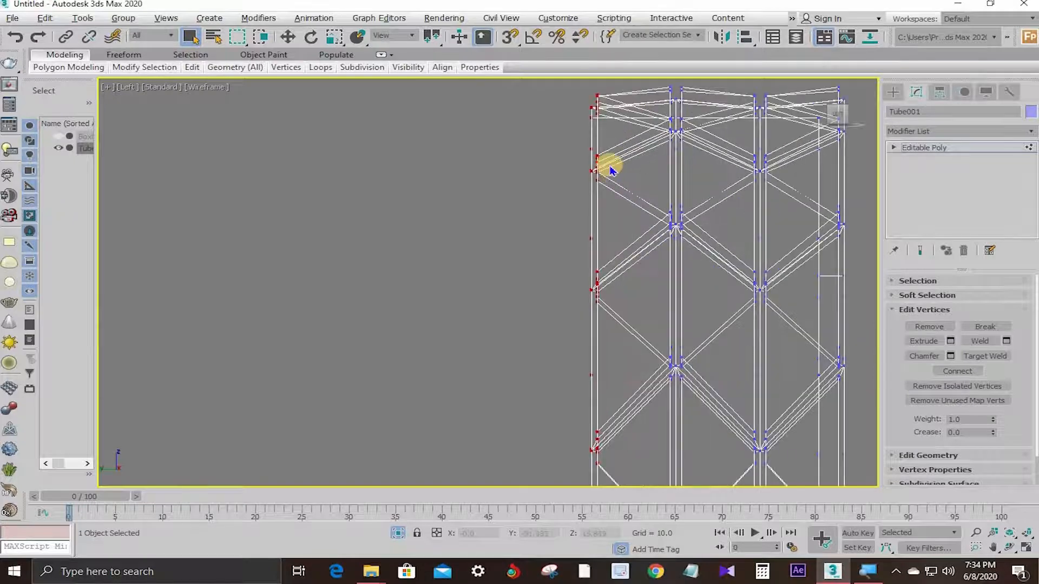
scroll(610, 171, "down", 2)
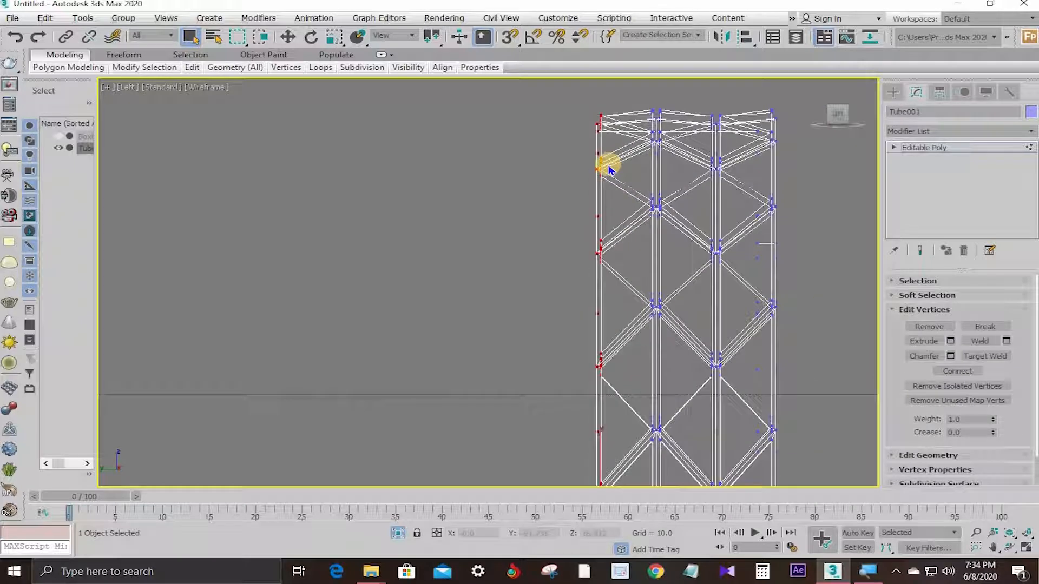
- Add a Symmetry modifier to the half tyre and check the mirrored result in the Perspective view
left_click(916, 132)
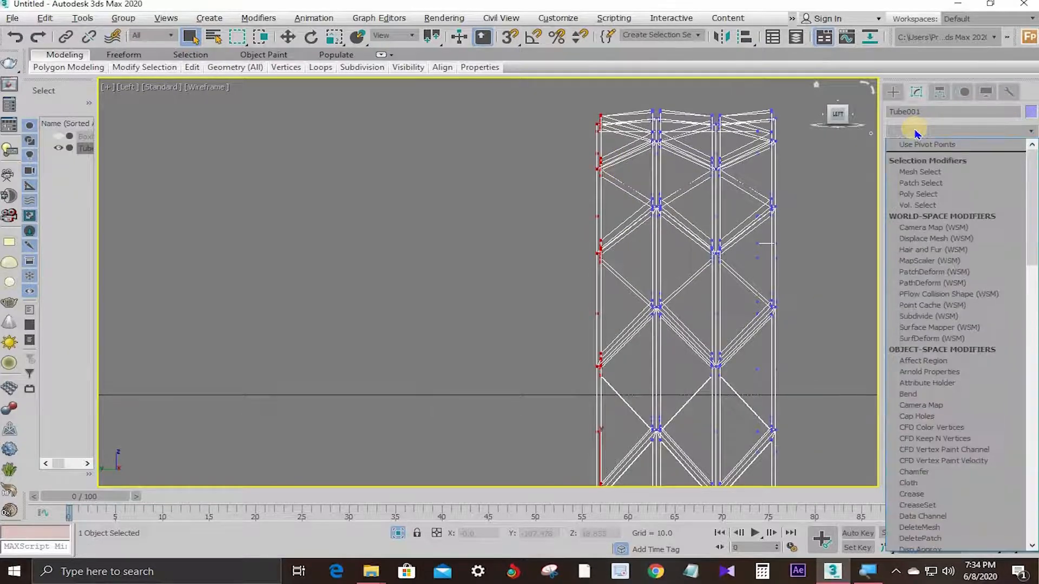
type("sy")
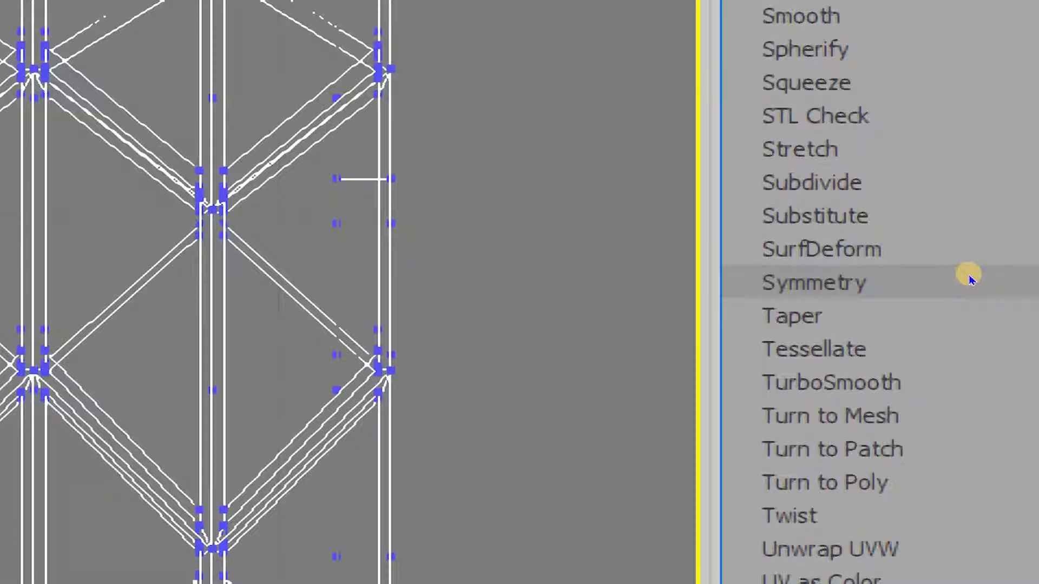
left_click(970, 279)
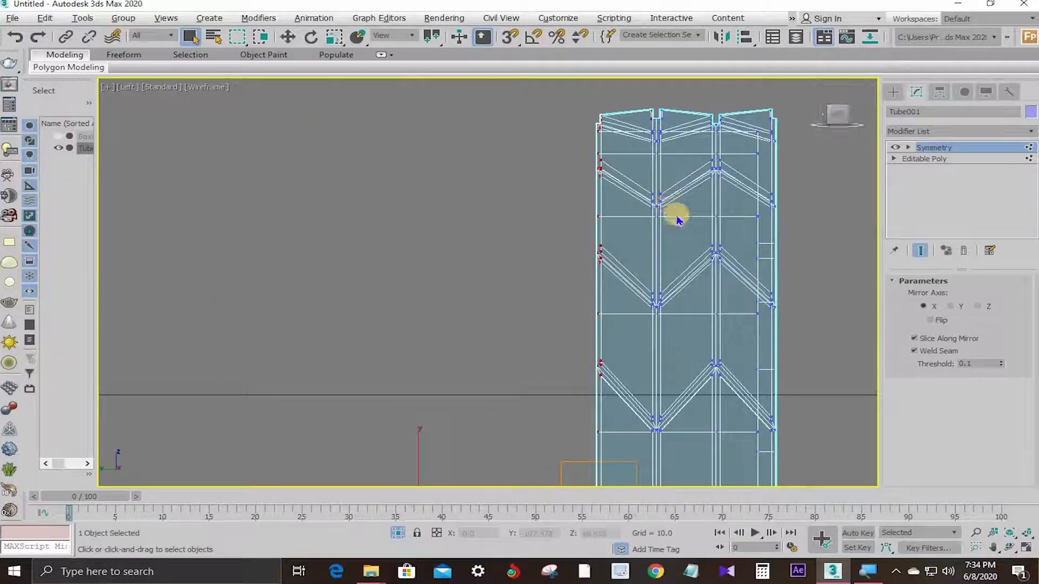
key("alt+w")
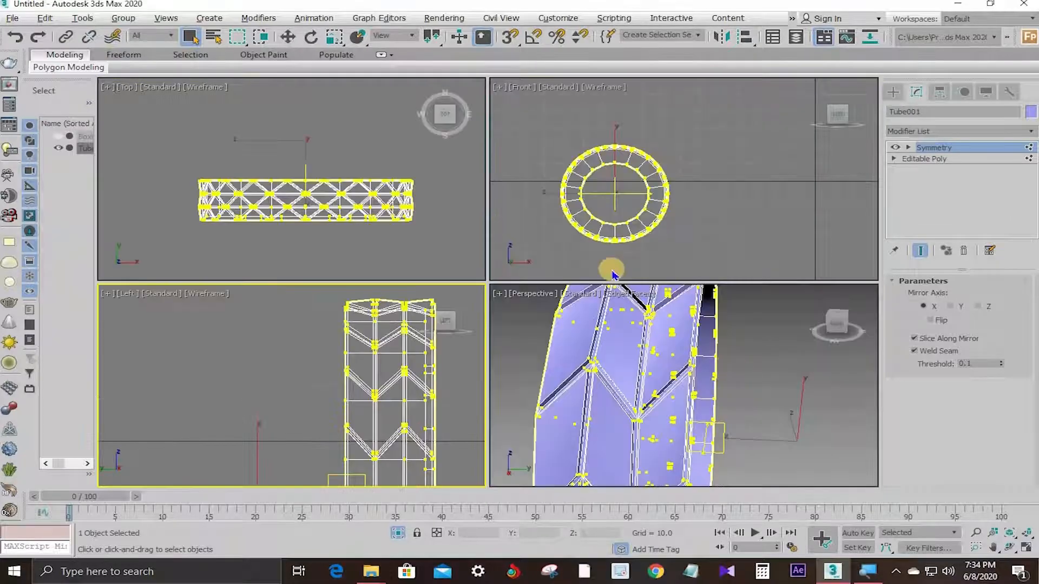
key("alt+w")
scroll(677, 259, "down", 5)
middle_click_drag(677, 260, 698, 283, "alt")
- Compare the Symmetry mirror axes, set the mirror axis to Z, and turn on Flip
left_click(952, 307)
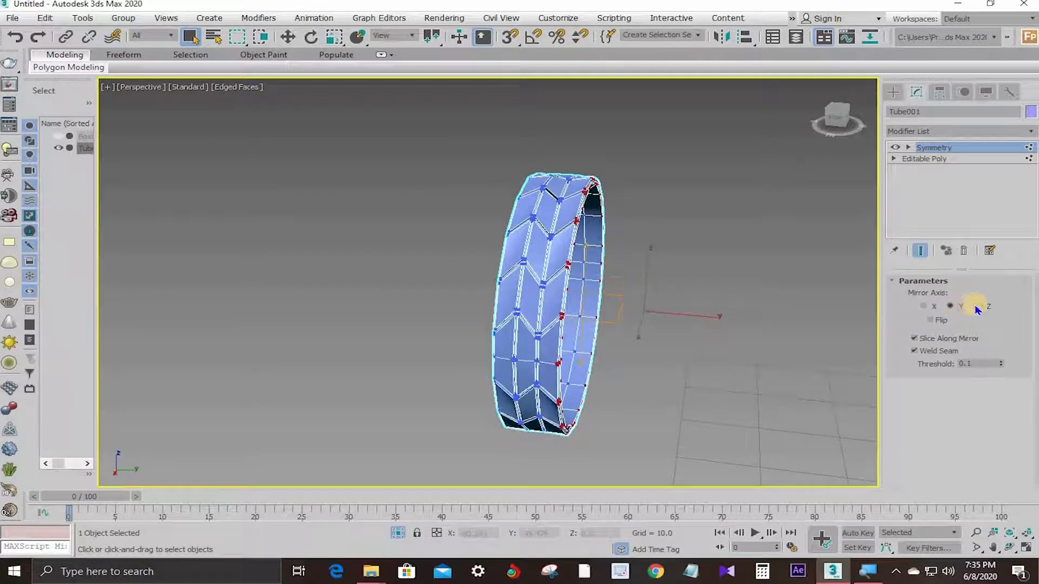
left_click(979, 307)
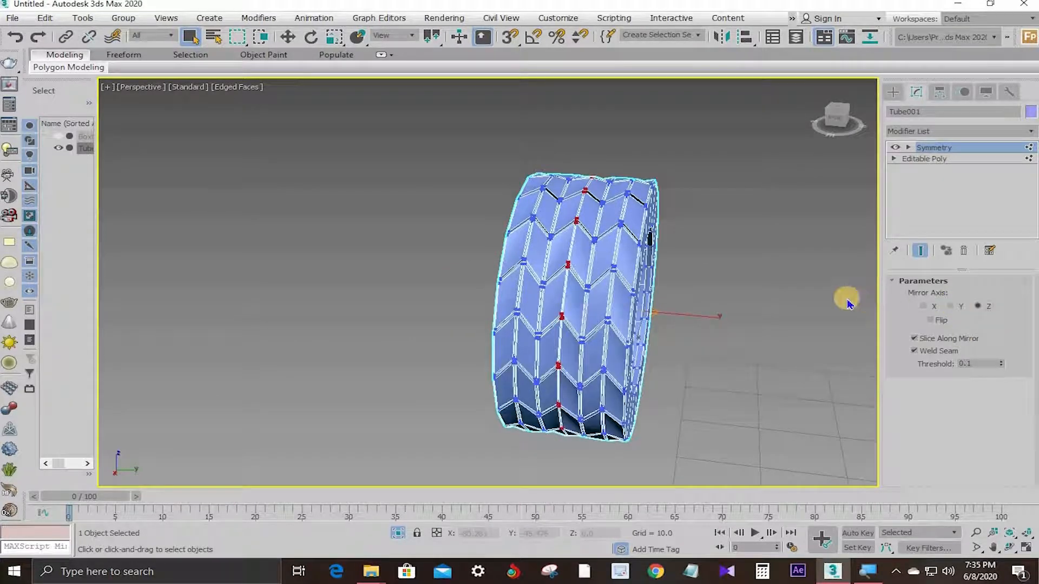
left_click(923, 307)
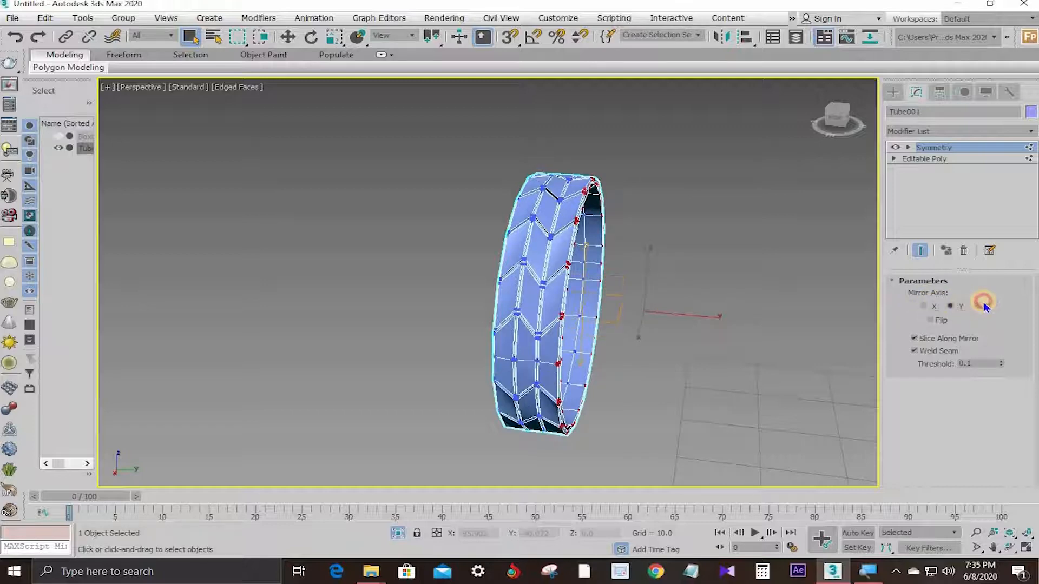
left_click(978, 306)
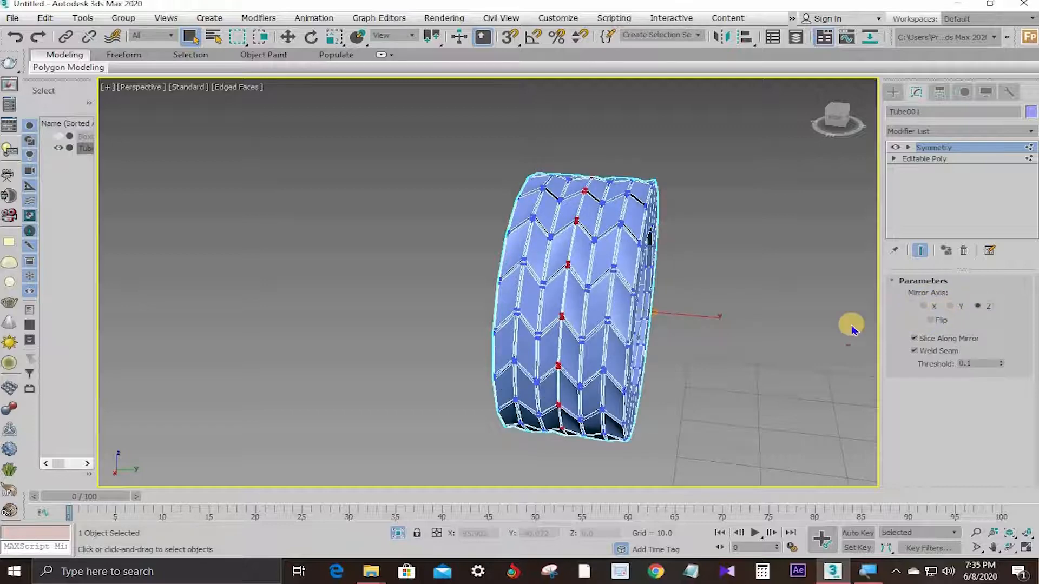
middle_click_drag(720, 296, 977, 346, "alt")
left_click(930, 322)
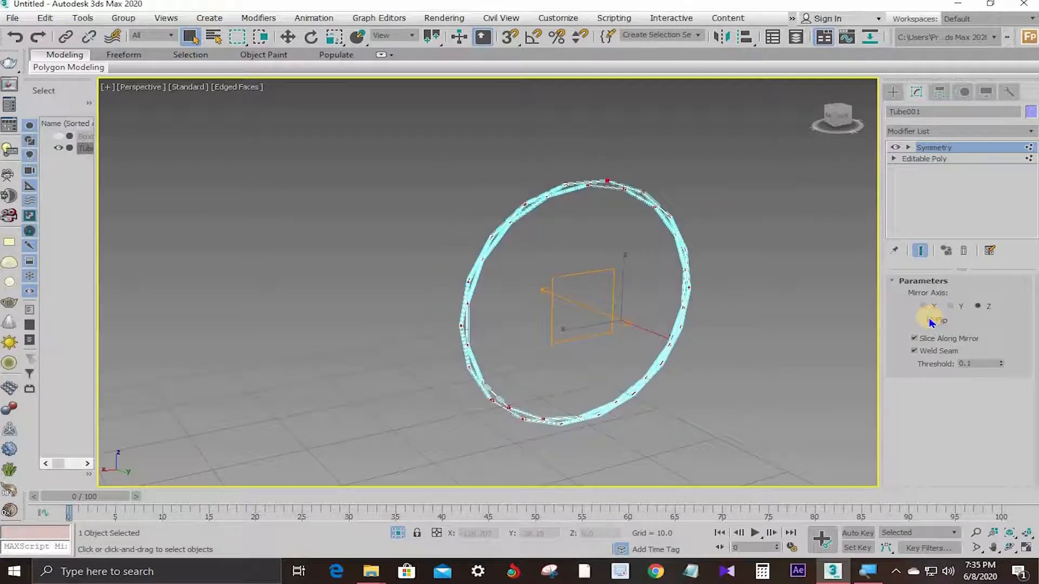
- Turn off Flip in the Symmetry modifier to mirror the half tyre into a full-width tyre
left_click(929, 322)
middle_click_drag(628, 280, 698, 273, "alt")
left_click(927, 149)
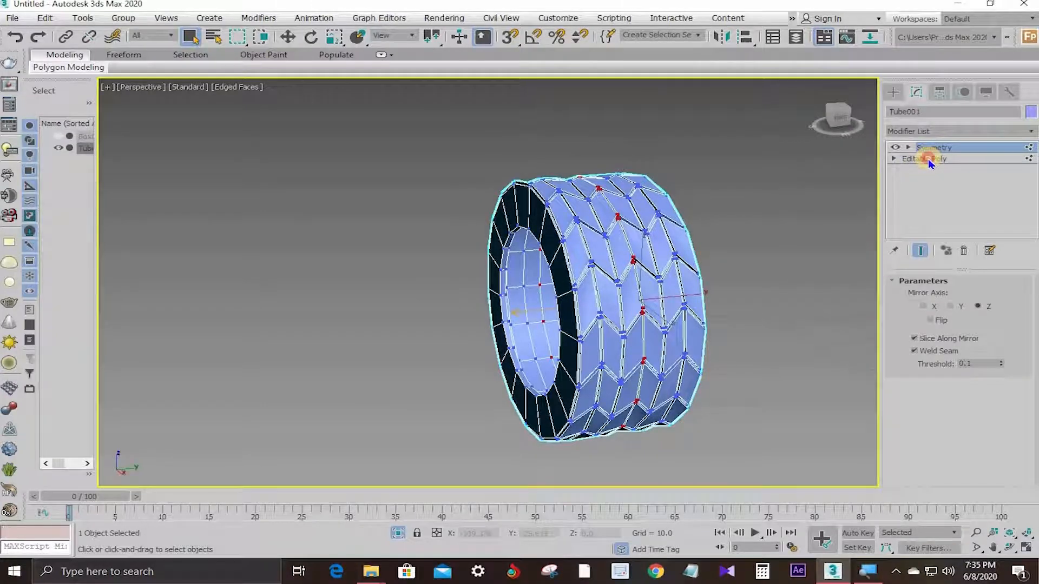
- Select the full ring of radial edges on the half tyre's sidewall at the Editable Poly level
left_click(929, 159)
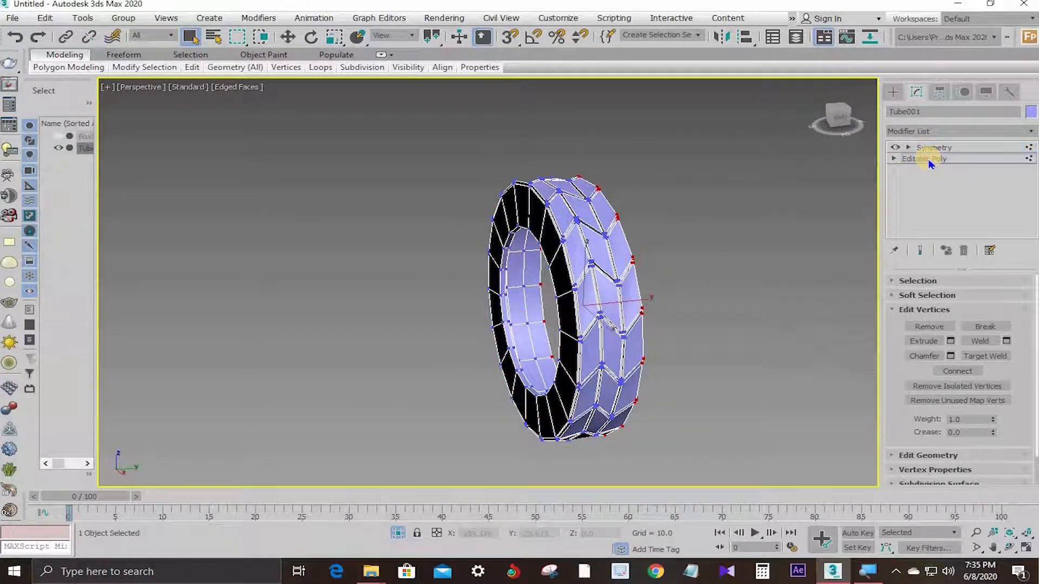
left_click(912, 310)
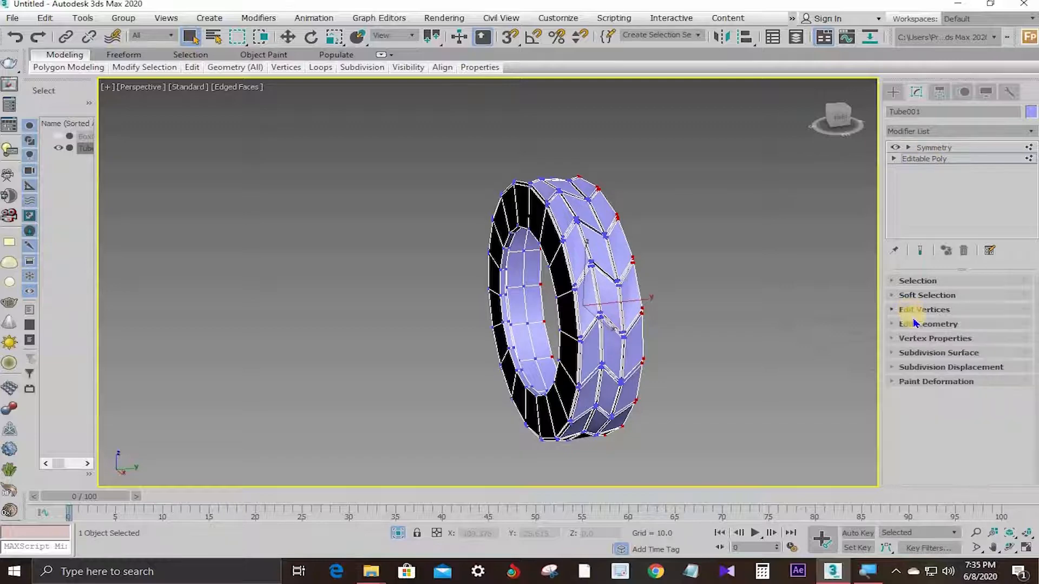
left_click(910, 281)
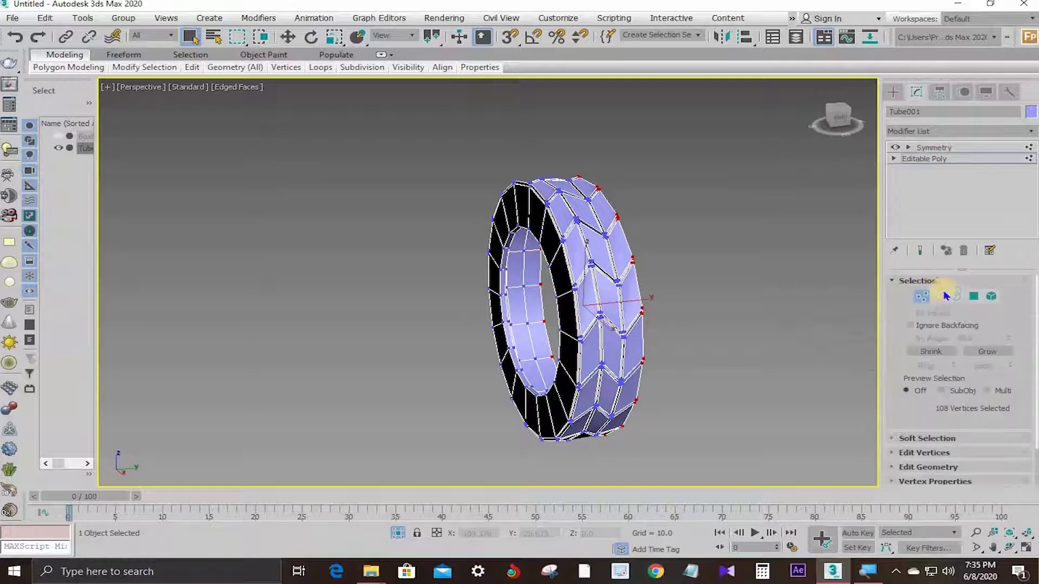
left_click(941, 298)
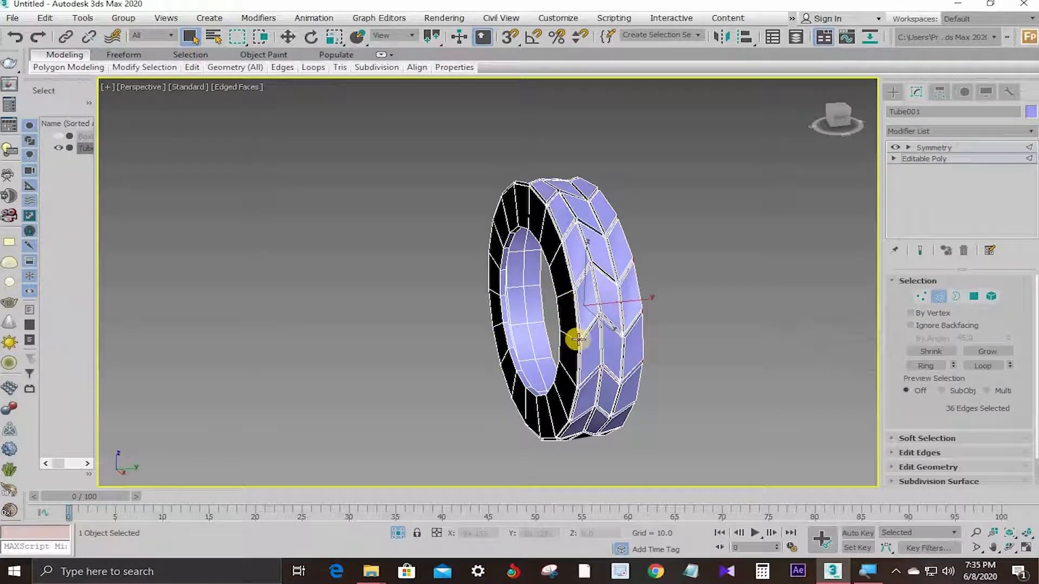
middle_click_drag(608, 303, 754, 300, "alt")
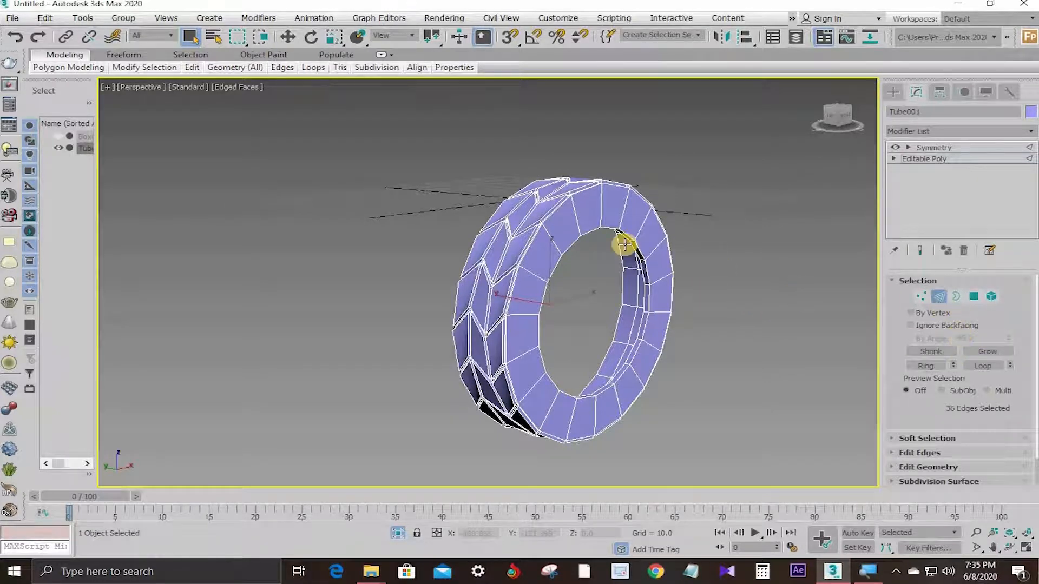
left_click(576, 219)
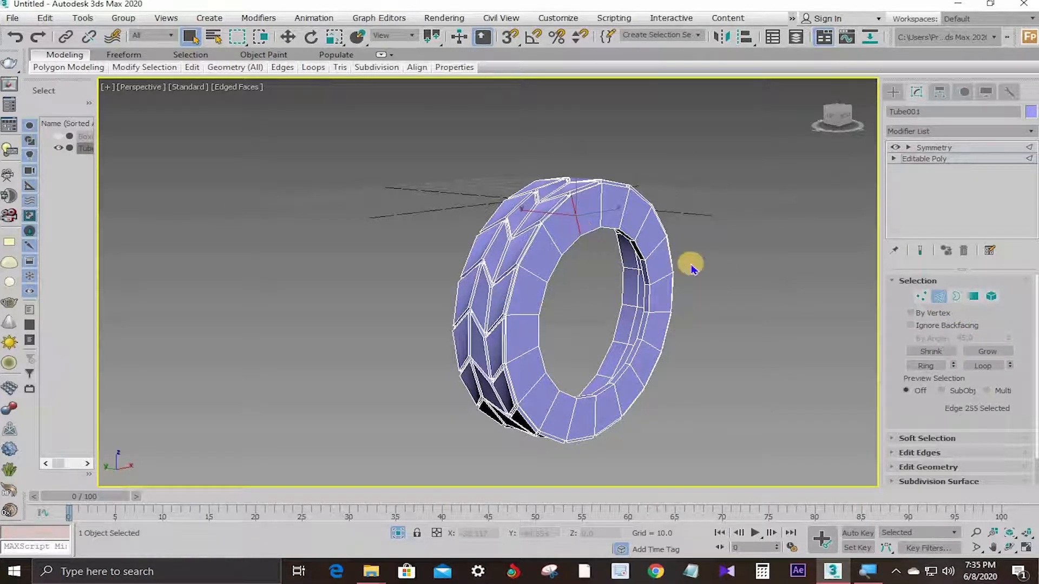
key("alt+r")
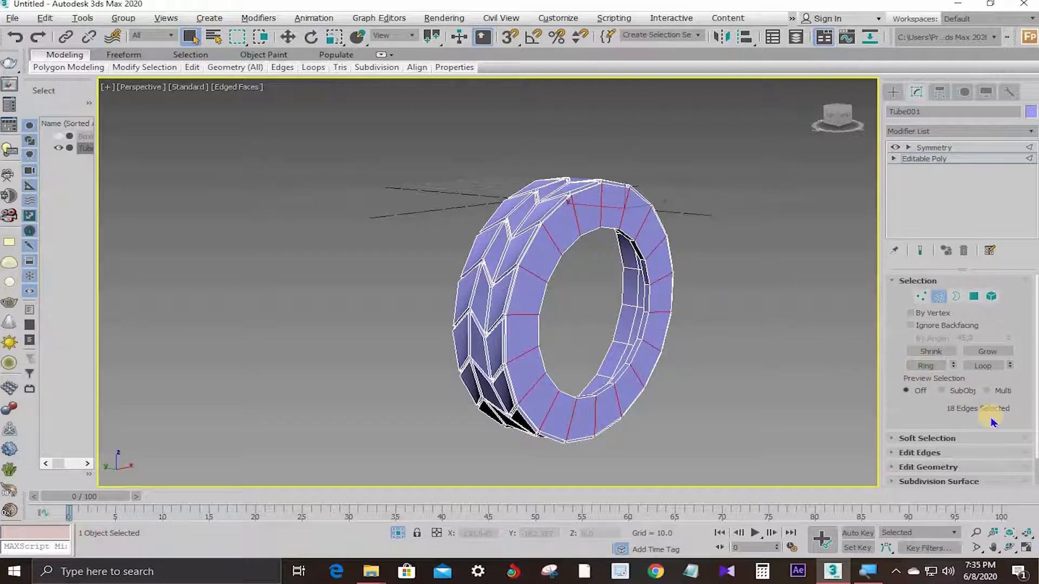
- Connect the selected sidewall edges with 3 segments and a pinch of 54
scroll(993, 421, "down", 1)
scroll(986, 422, "down", 1)
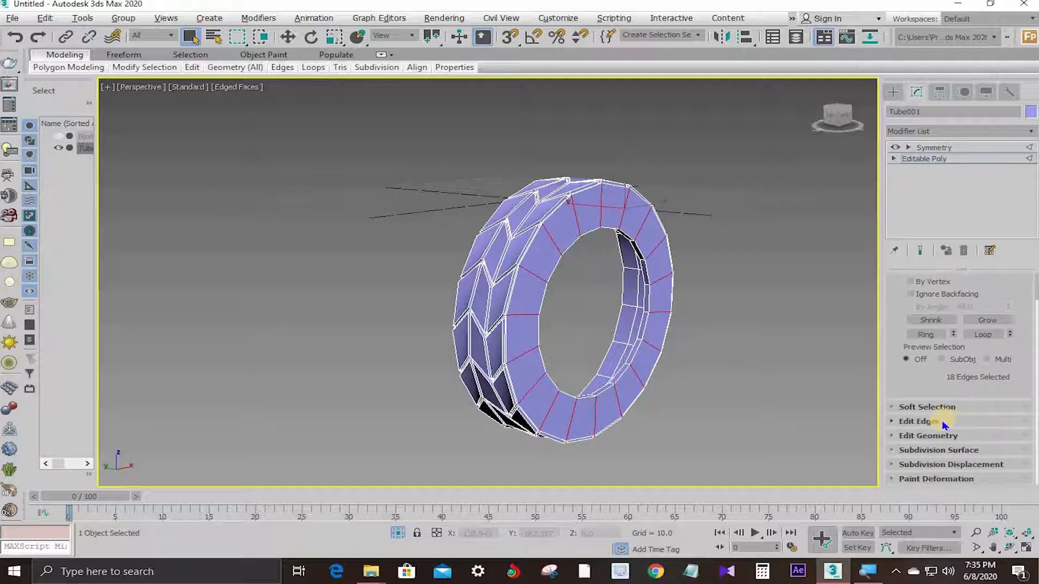
left_click(942, 420)
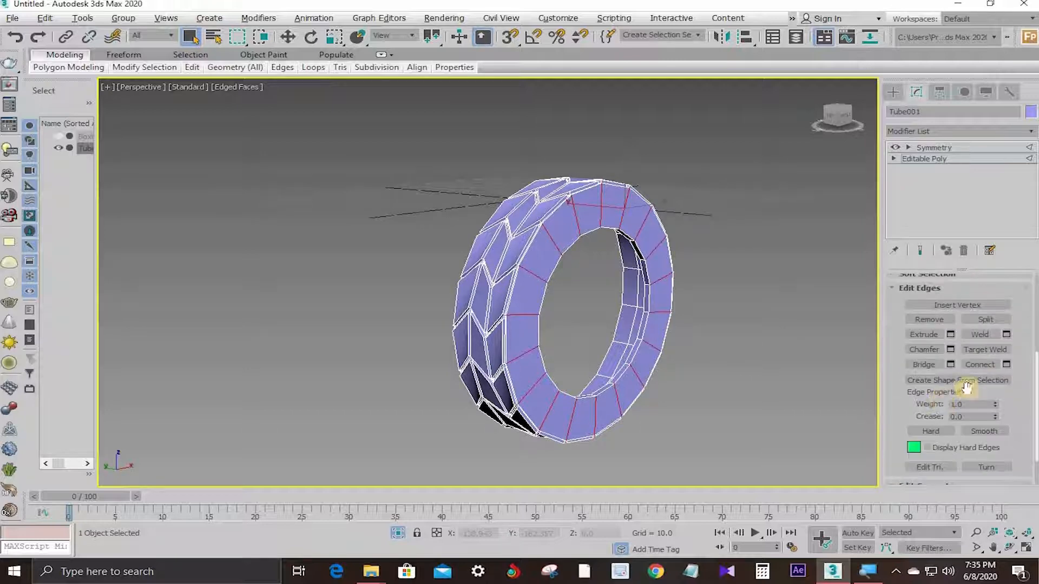
left_click(1007, 365)
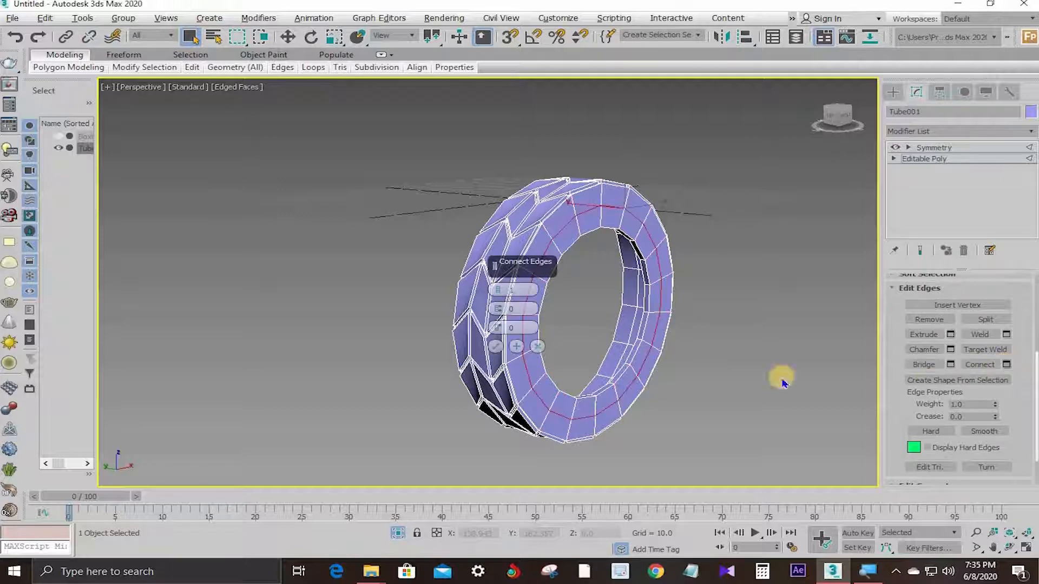
left_click(498, 288)
left_click(498, 288)
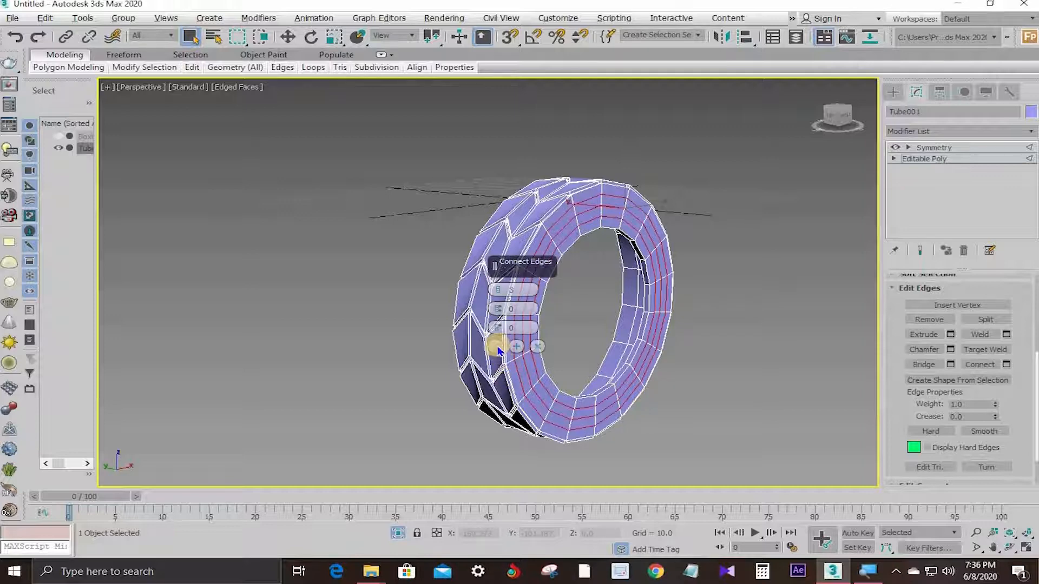
left_click_drag(497, 308, 518, 163)
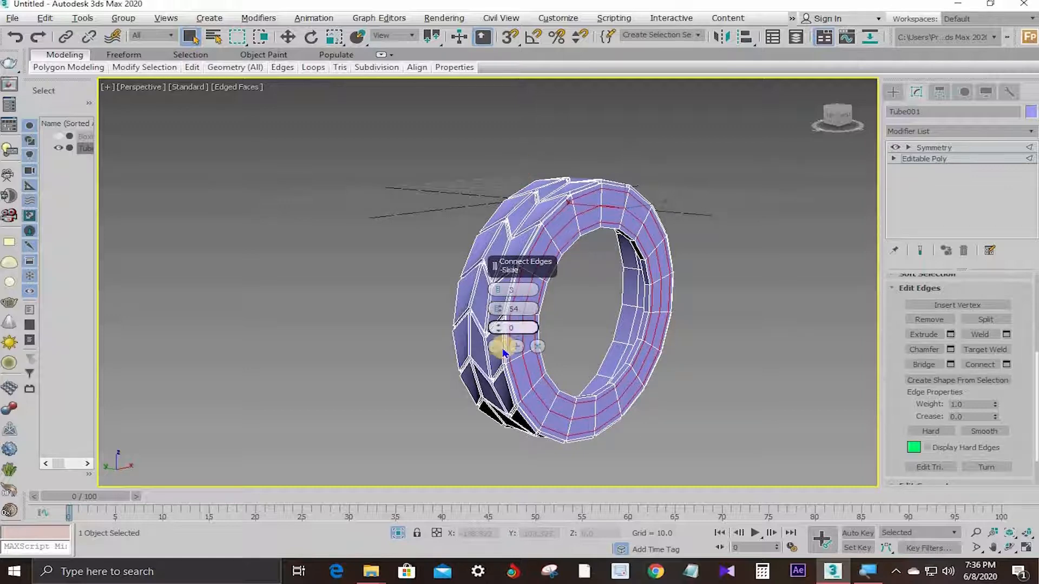
left_click(495, 345)
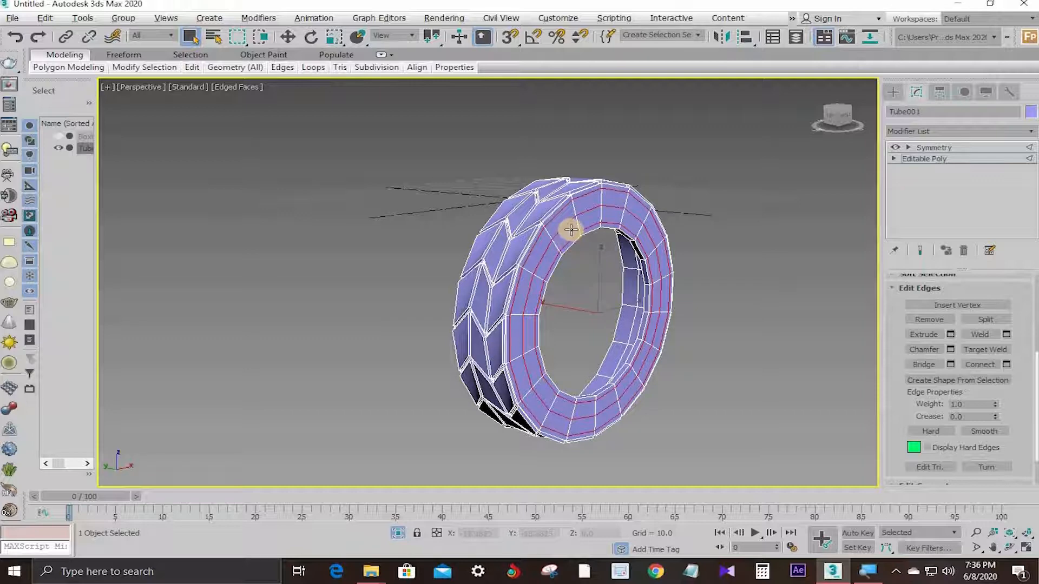
- Select the middle edge loop of the sidewall and move it outward along Y by about 1.8 units
left_click(587, 213)
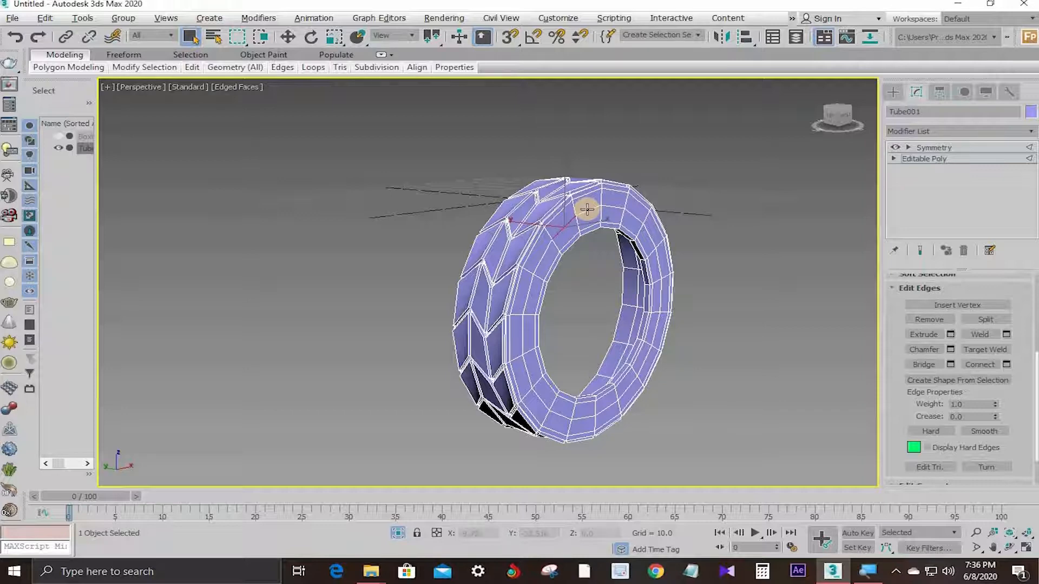
double_click(588, 210)
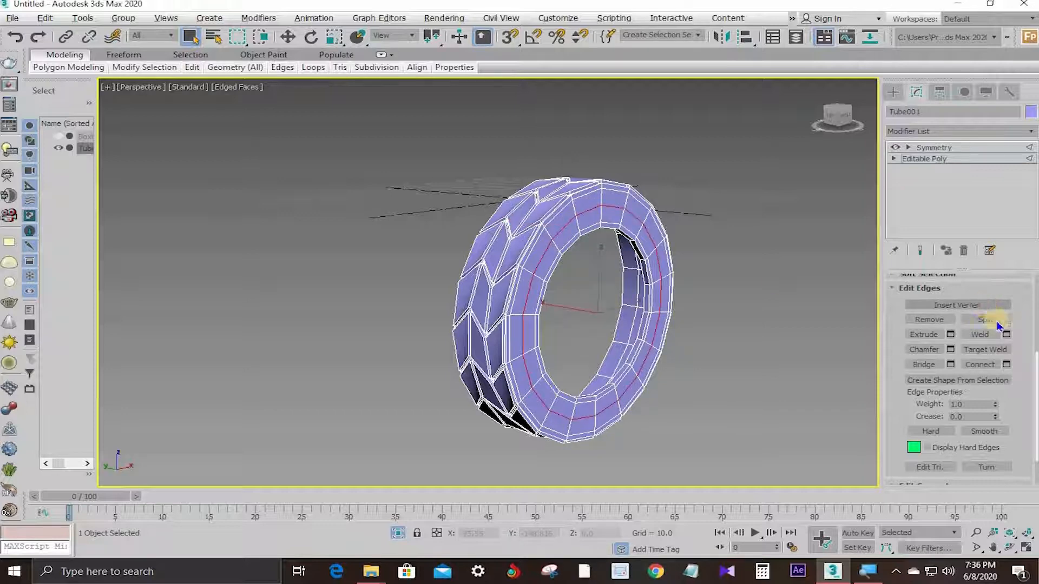
scroll(988, 320, "up", 5)
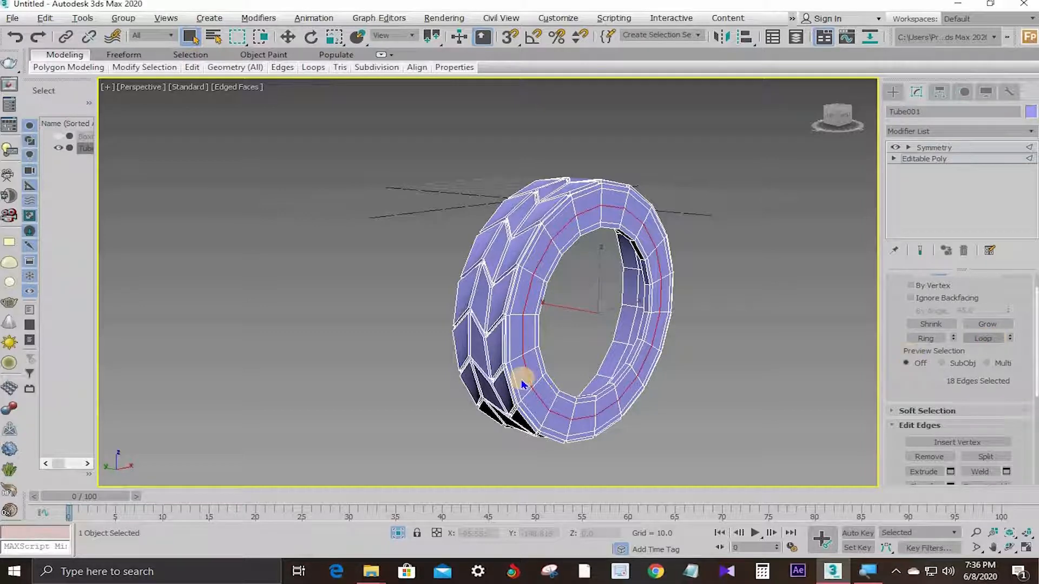
key("w")
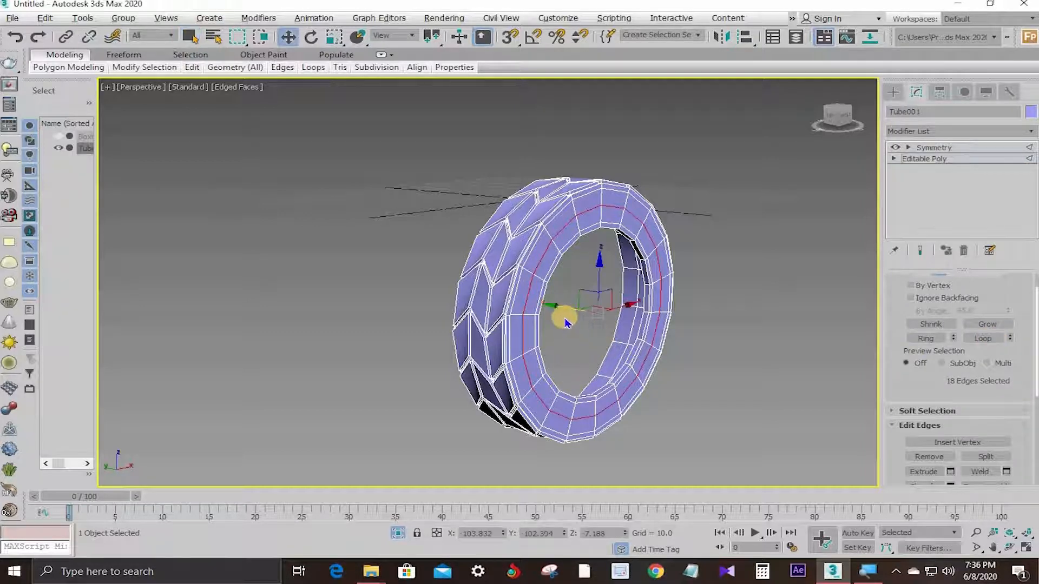
middle_click_drag(554, 308, 557, 313, "alt")
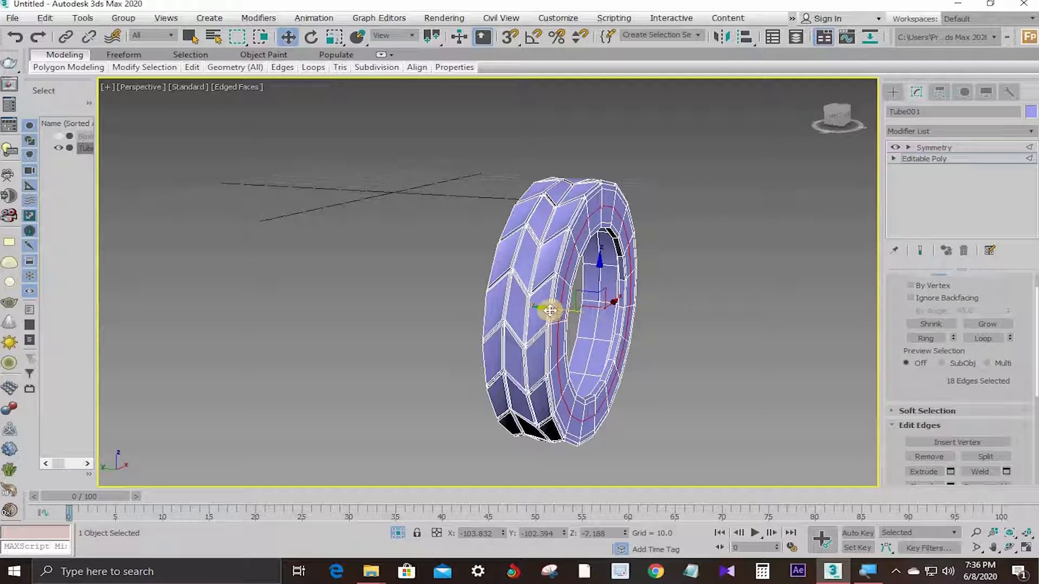
left_click_drag(551, 308, 558, 308)
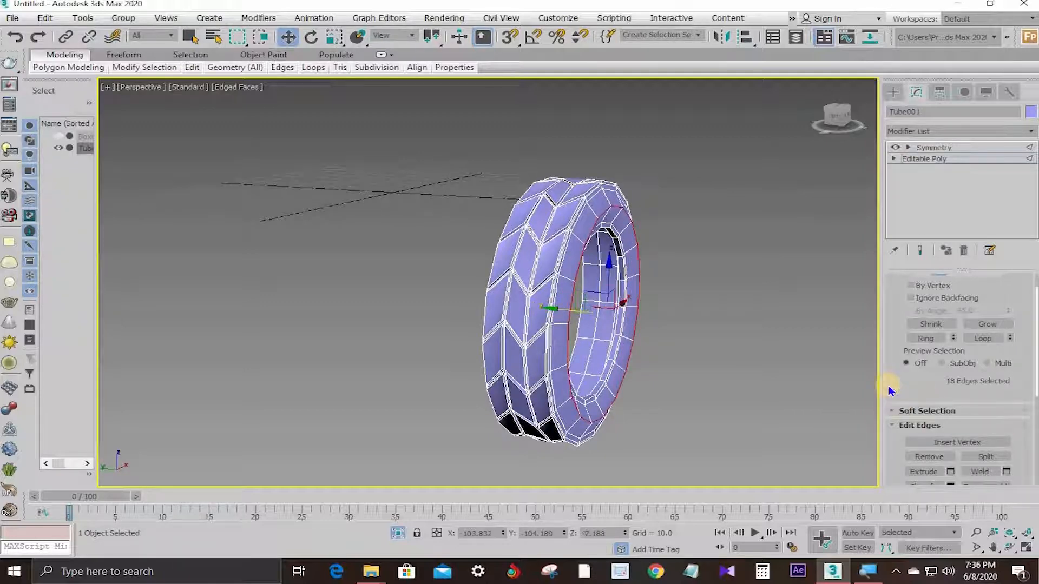
- Leave edge editing, return to the Symmetry modifier and check the bulged sidewalls on the full tyre
scroll(967, 312, "up", 1)
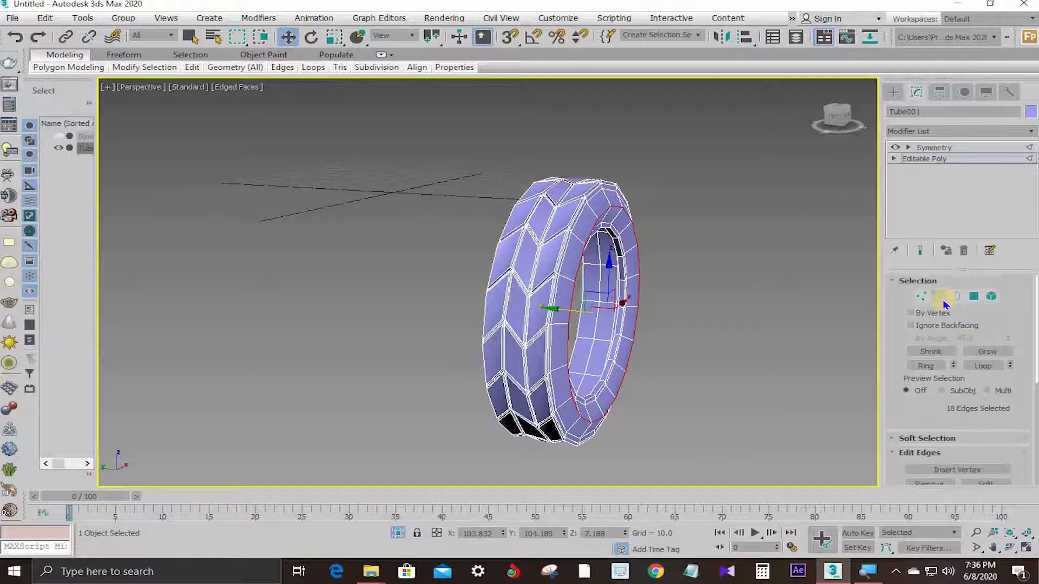
left_click(939, 299)
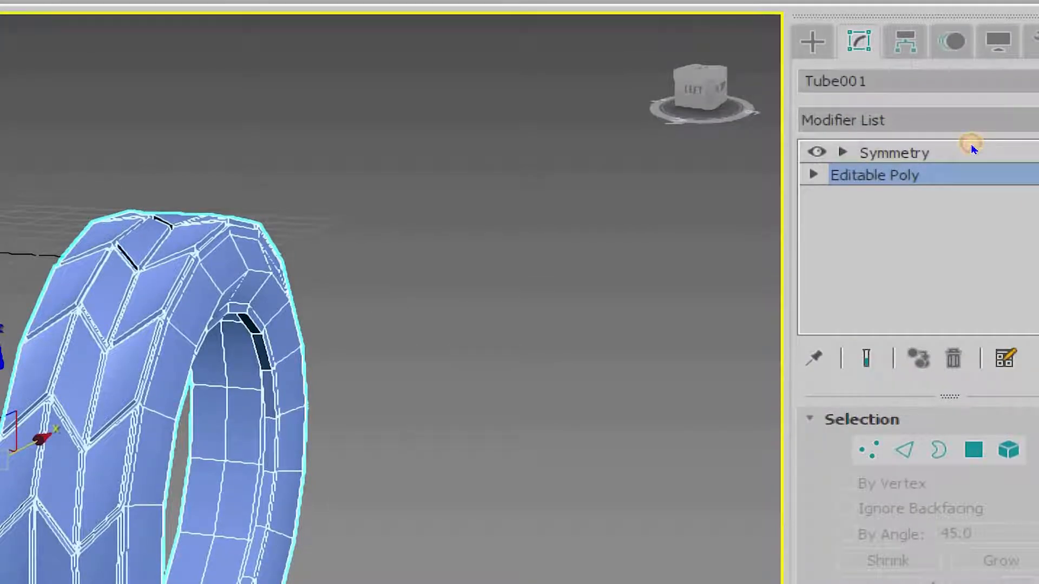
left_click(972, 150)
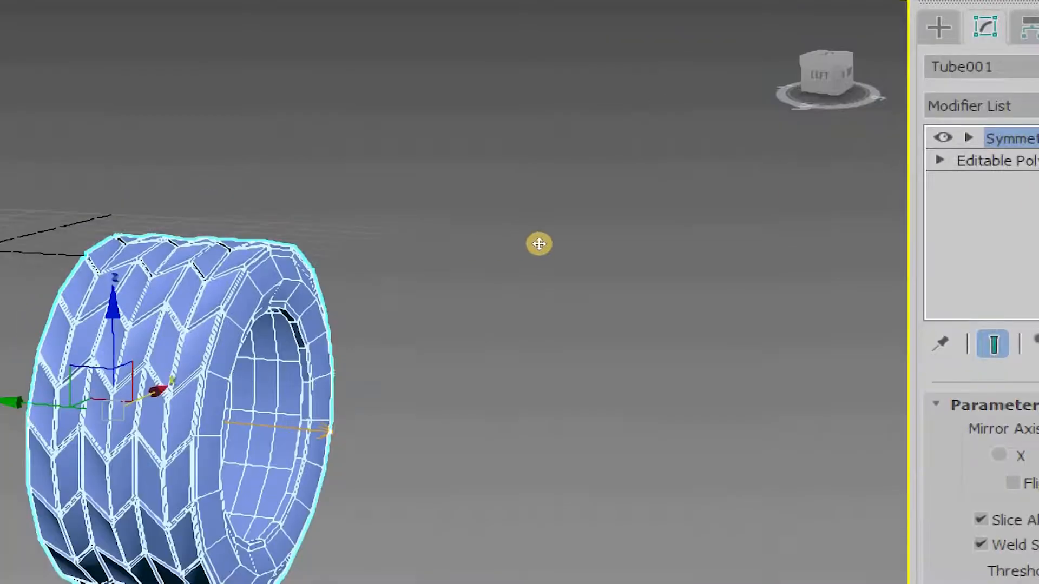
scroll(539, 244, "down", 2)
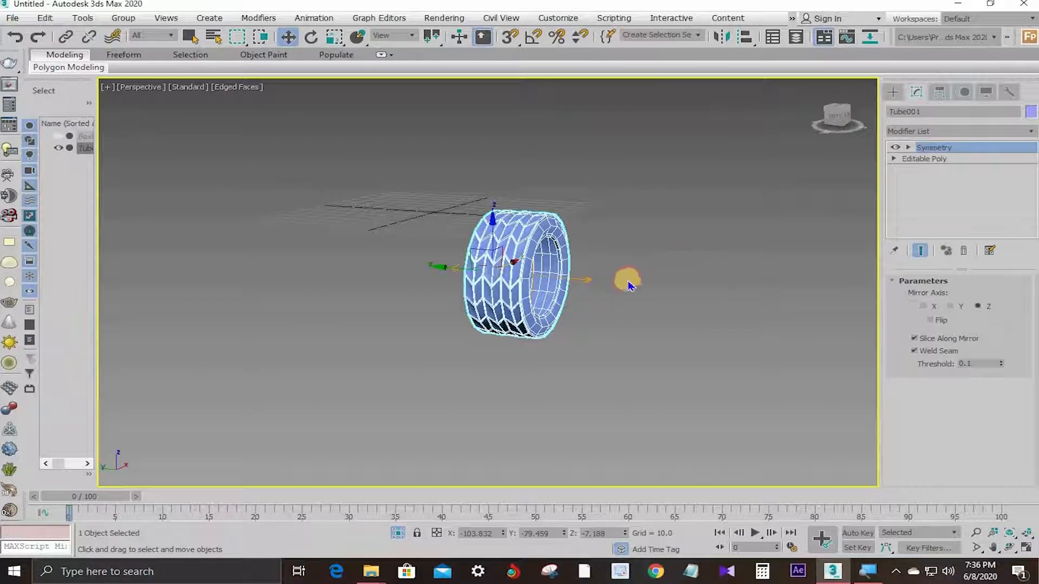
left_click(406, 403)
middle_click_drag(590, 271, 537, 271, "alt")
right_click(535, 267)
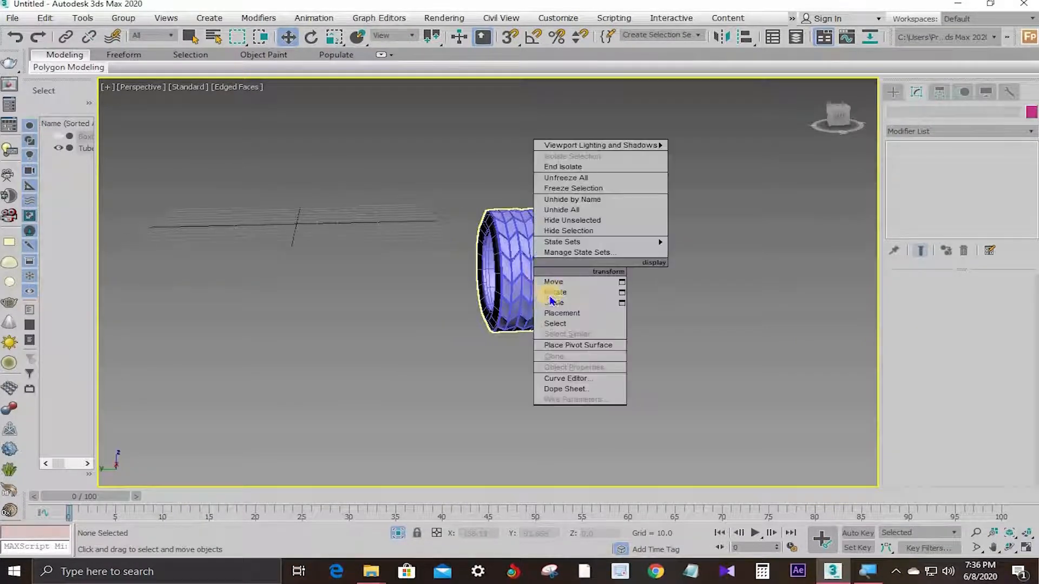
left_click(514, 256)
left_click(513, 256)
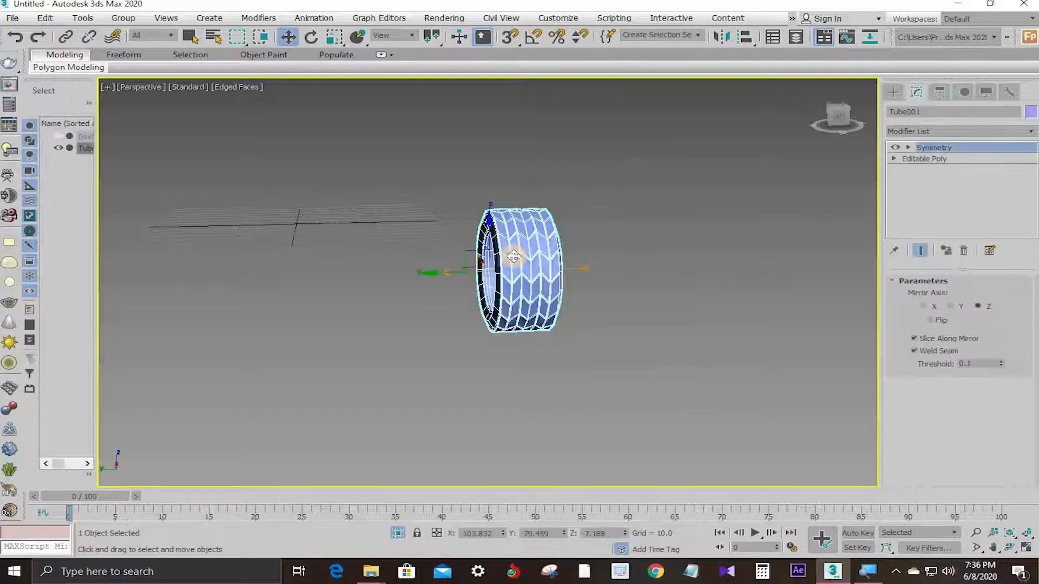
- Turn off the edged-faces display and convert the mirrored tyre to an Editable Poly
key("F4")
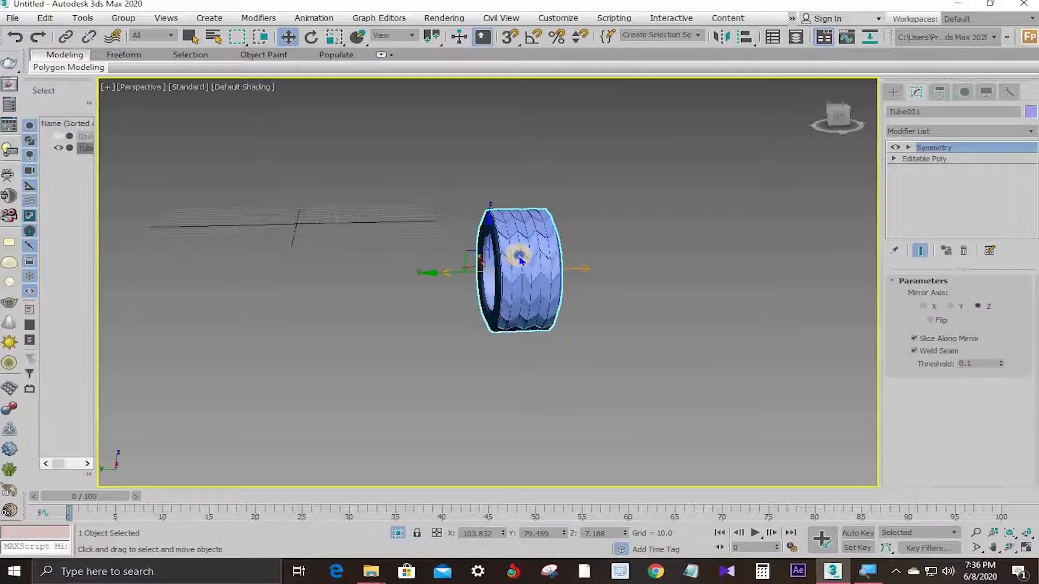
right_click(519, 260)
left_click(707, 314)
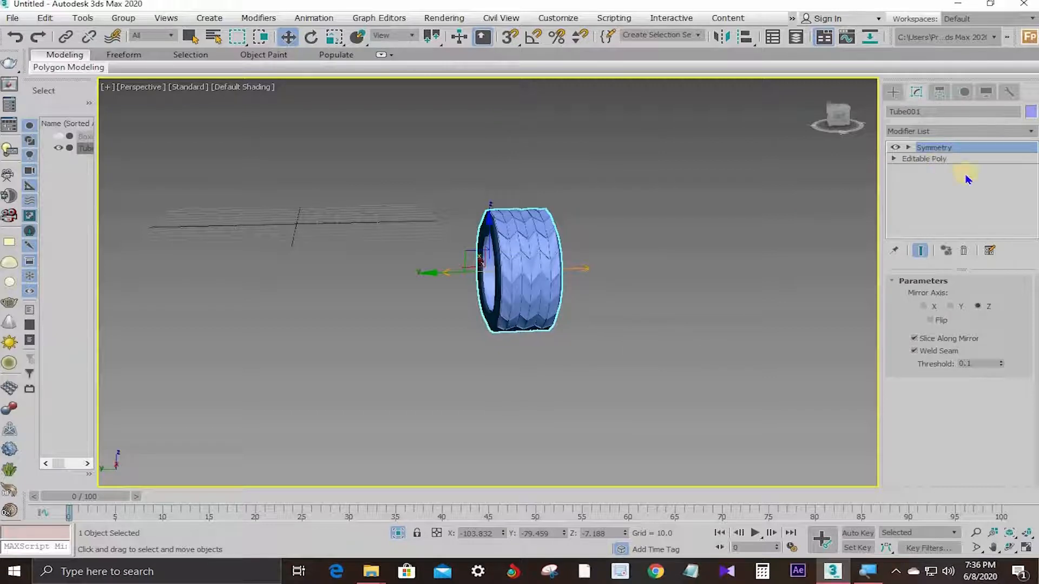
right_click(536, 273)
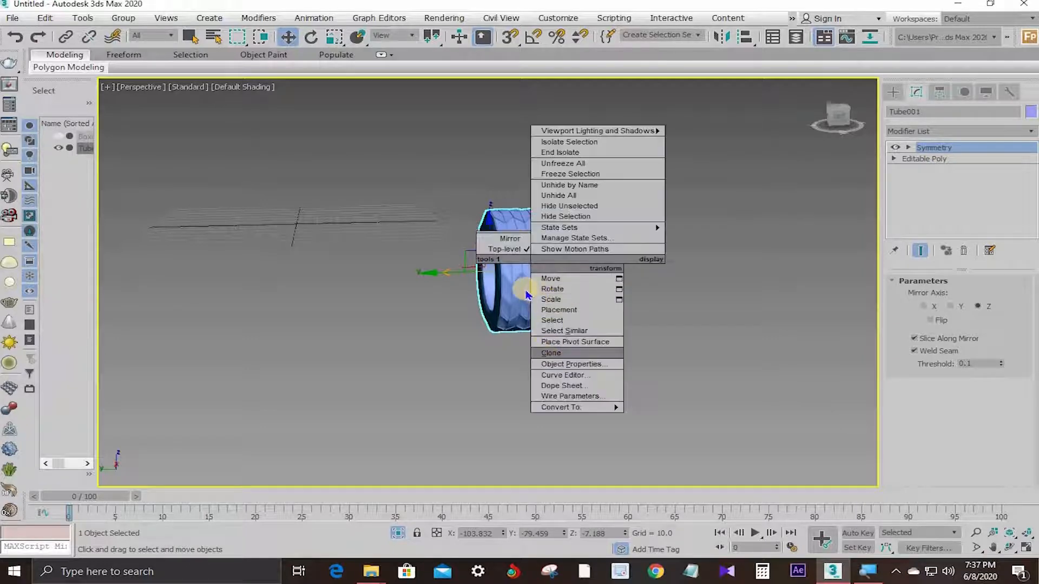
mouse_move(592, 407)
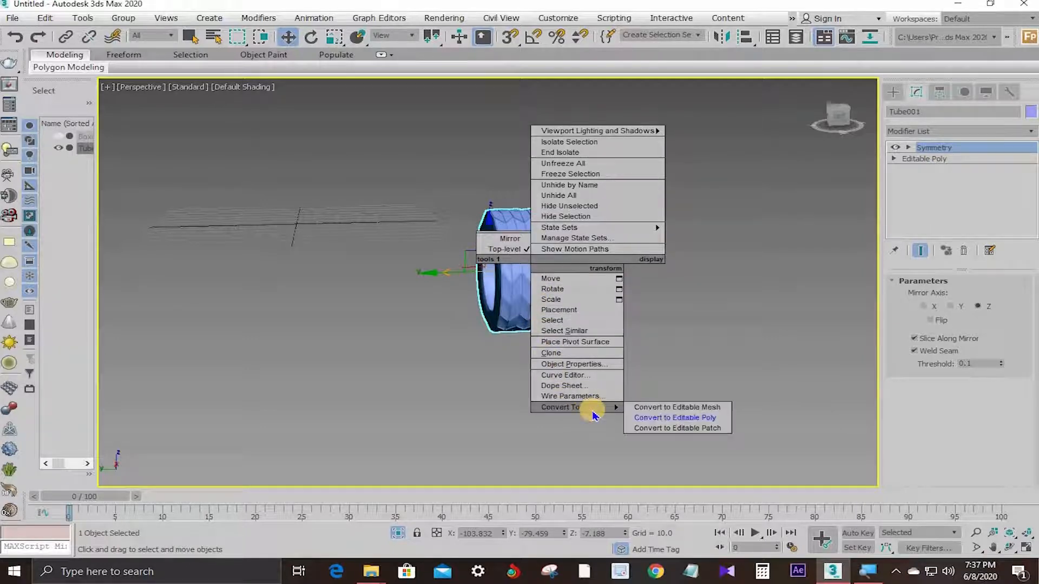
left_click(677, 418)
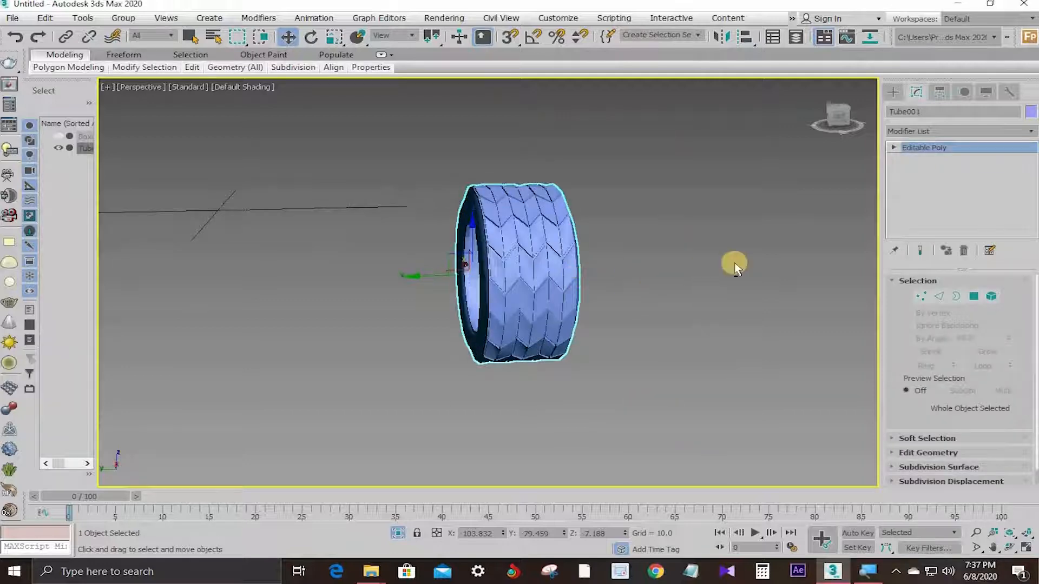
- Turn on NURMS smoothing for the tyre and deselect it to view the smoothed tread
middle_click_drag(732, 262, 464, 263, "alt")
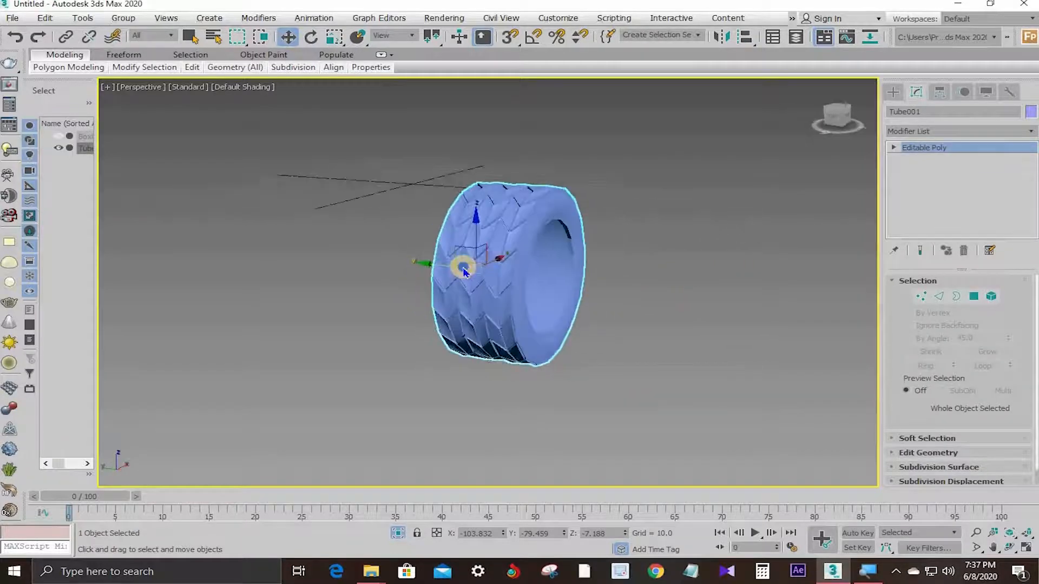
right_click(460, 264)
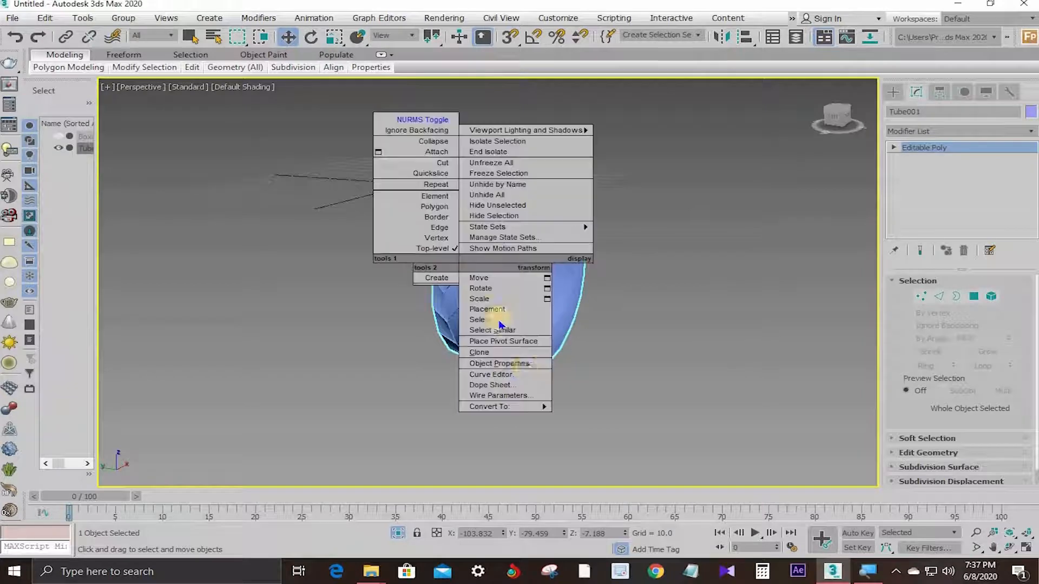
left_click(428, 120)
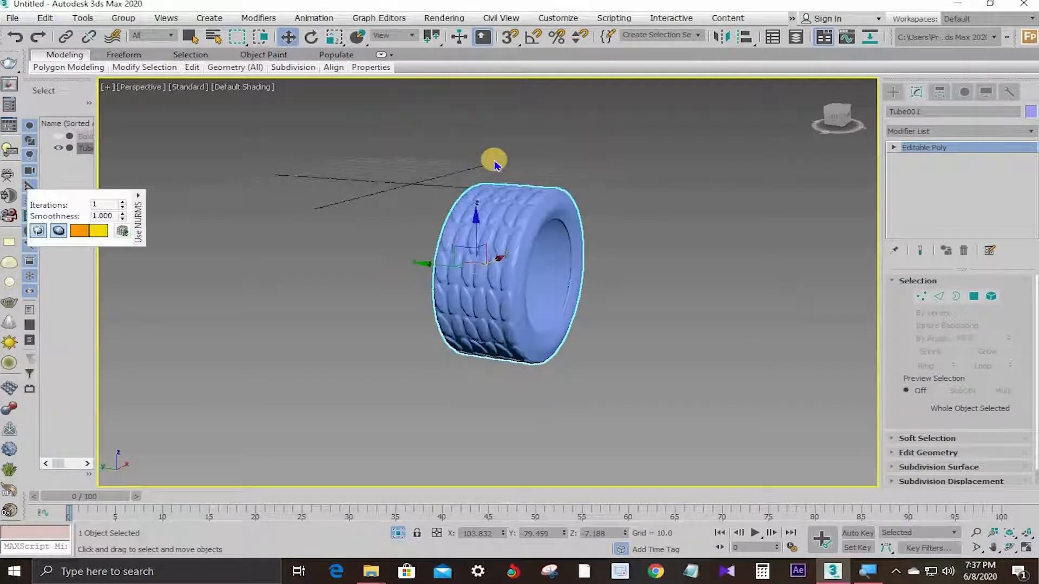
left_click(661, 223)
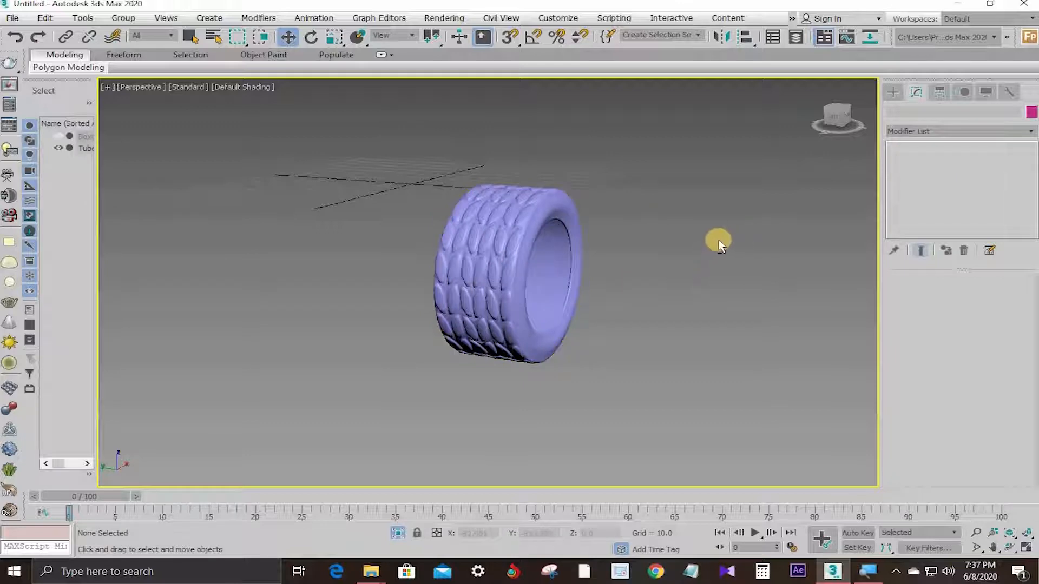
- Draw a sphere with a radius of about 20.9 in the Front view, centred on the tyre opening, and lower it slightly
middle_click_drag(719, 238, 469, 278, "alt")
key("alt+w")
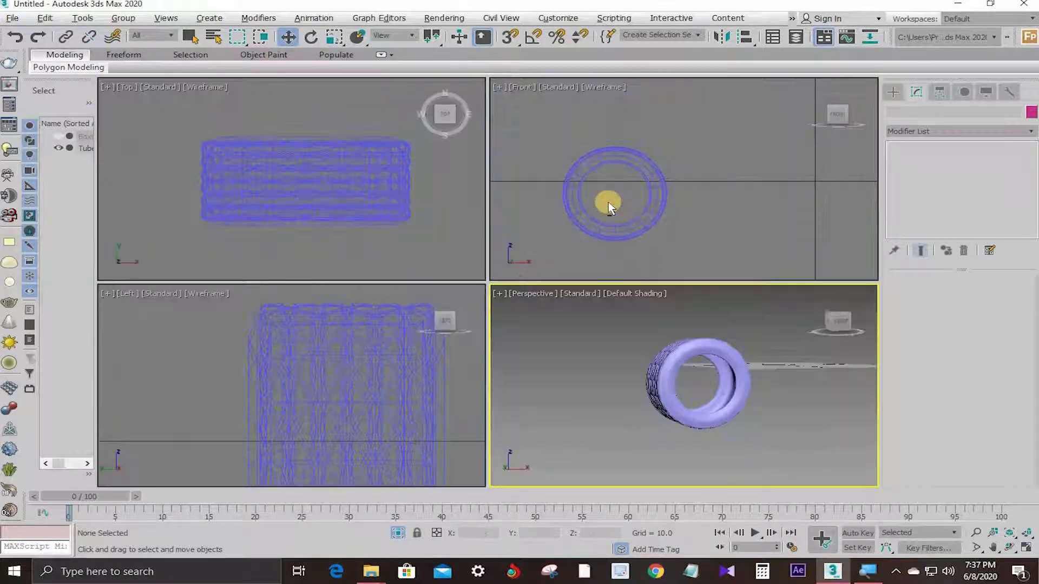
key("alt+w")
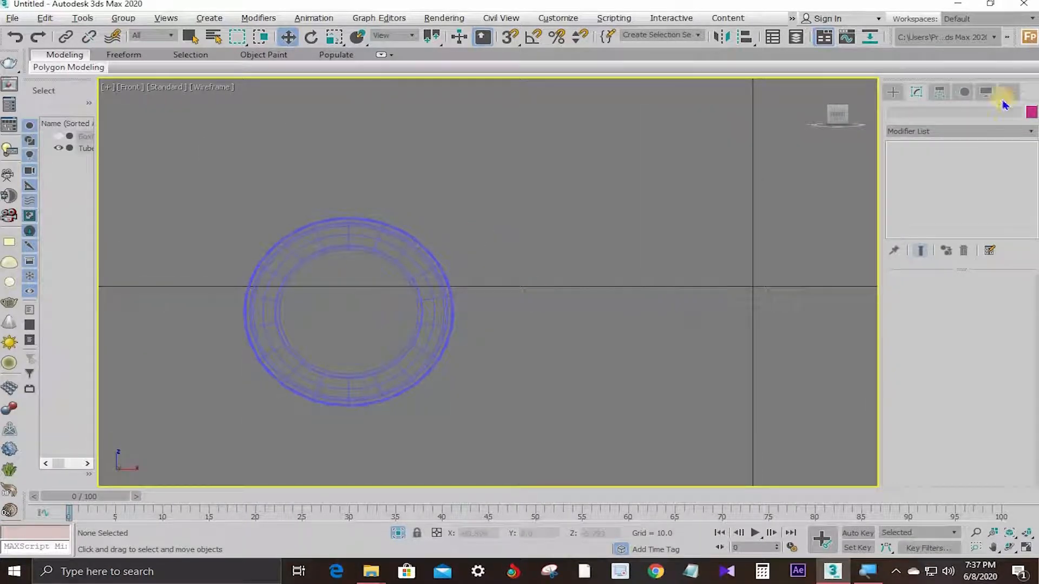
left_click(894, 93)
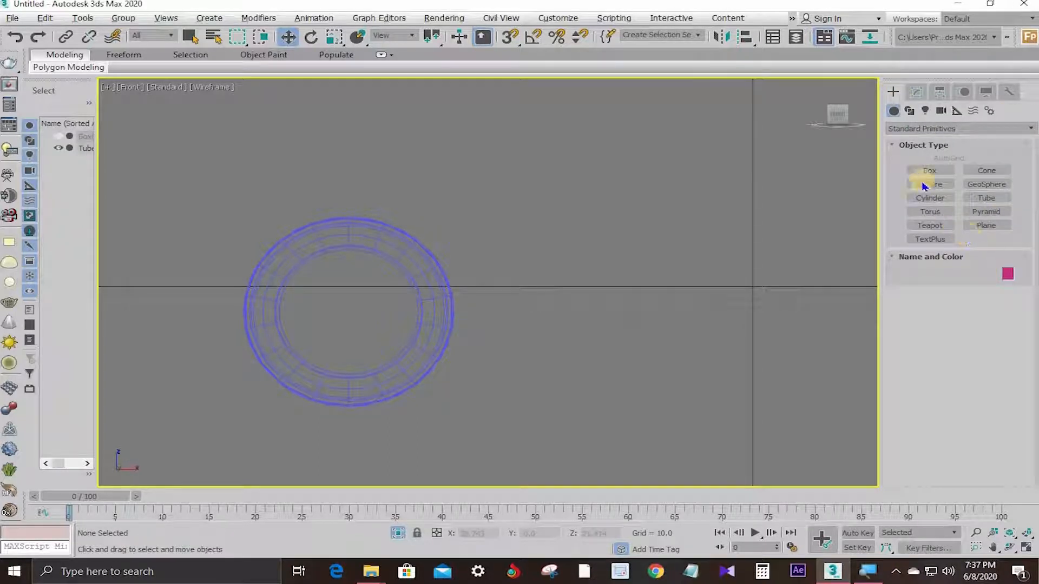
left_click(938, 188)
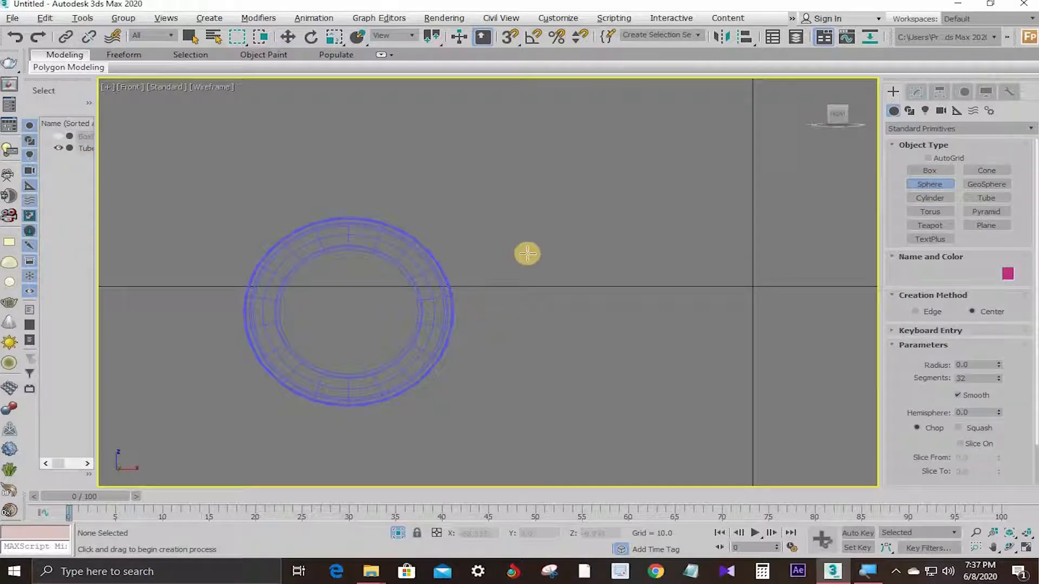
key("alt+w")
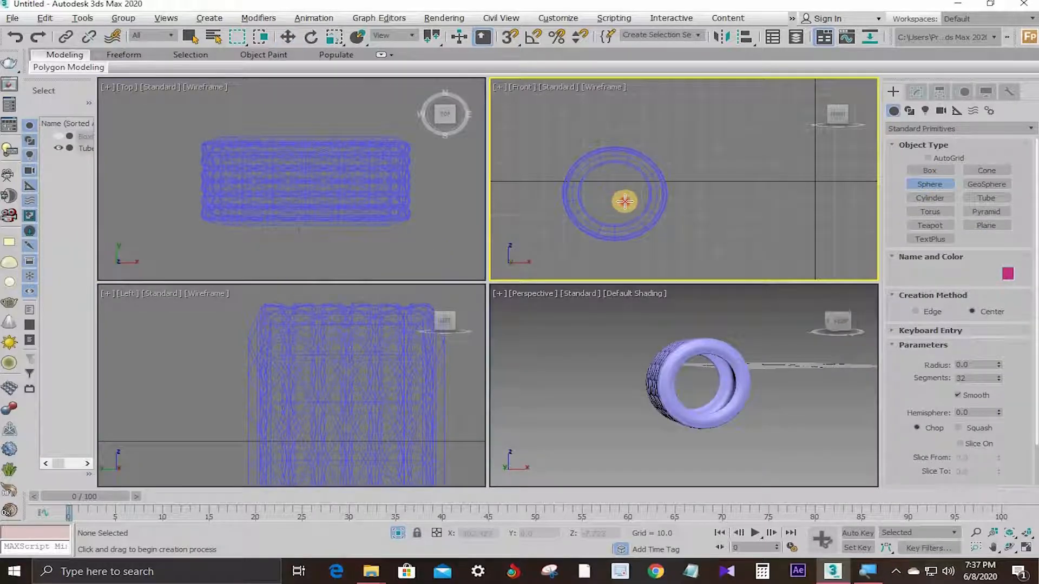
left_click_drag(614, 192, 674, 193)
key("w")
scroll(666, 193, "up", 3)
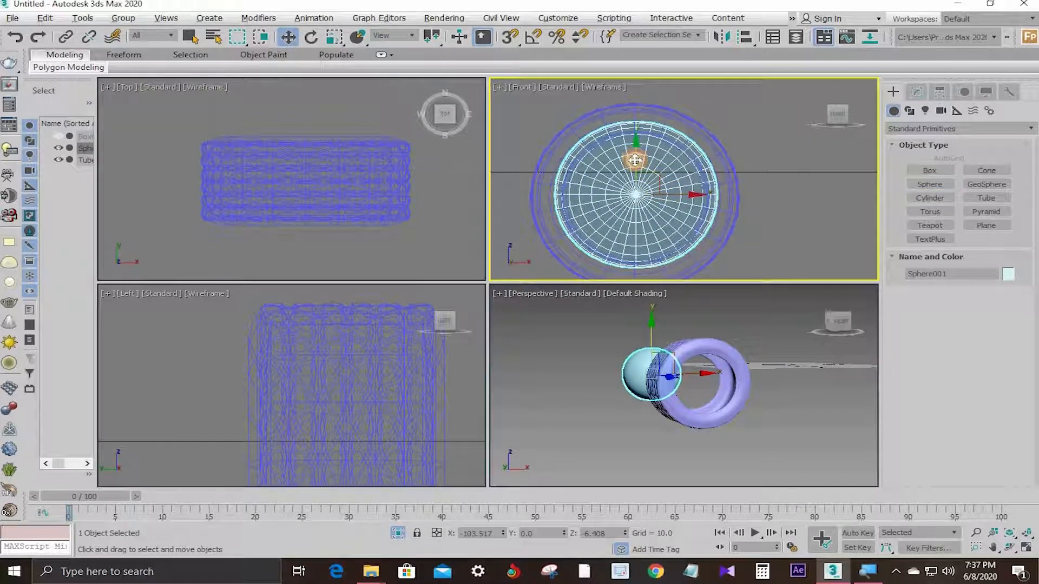
left_click_drag(635, 160, 635, 161)
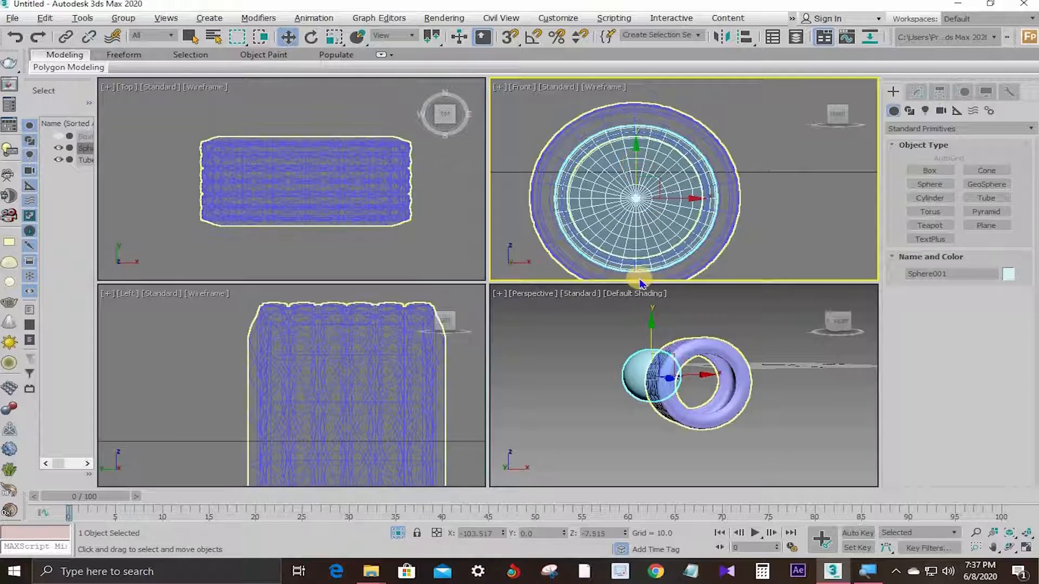
- Try moving the sphere along Y into the tyre in the Top view, and undo the move
scroll(333, 194, "down", 6)
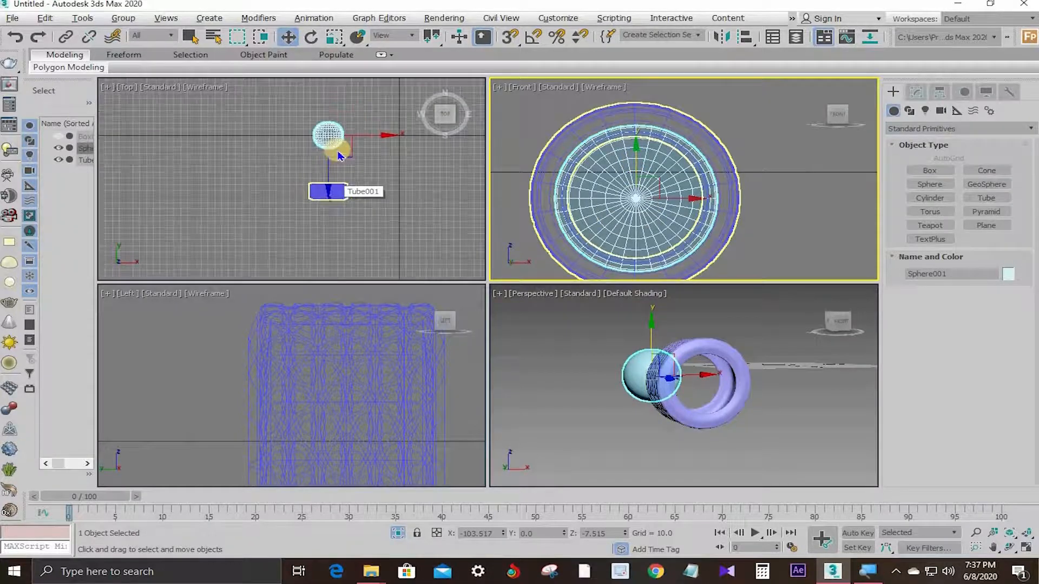
left_click_drag(331, 146, 323, 198)
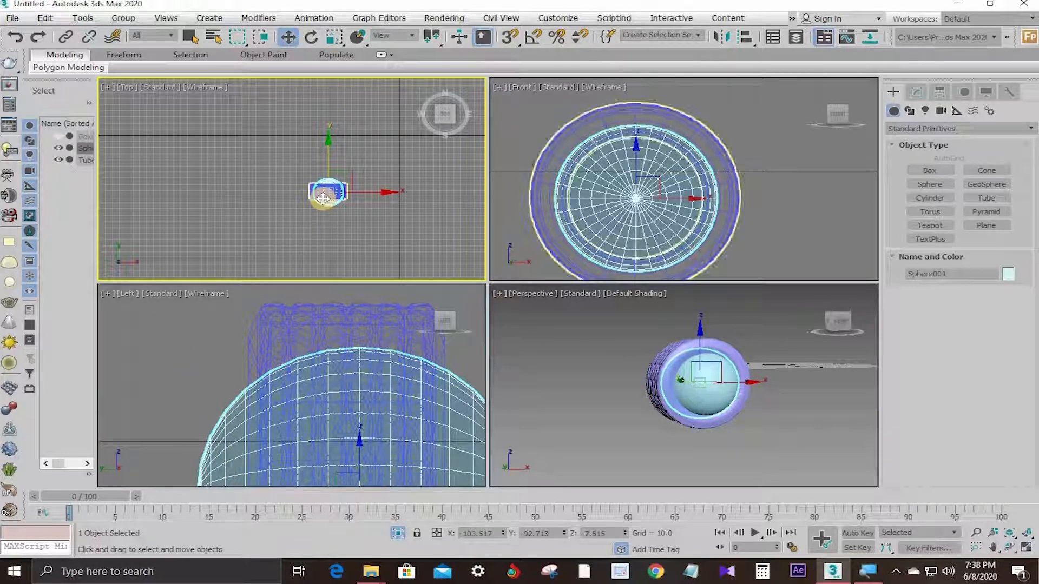
scroll(323, 198, "up", 4)
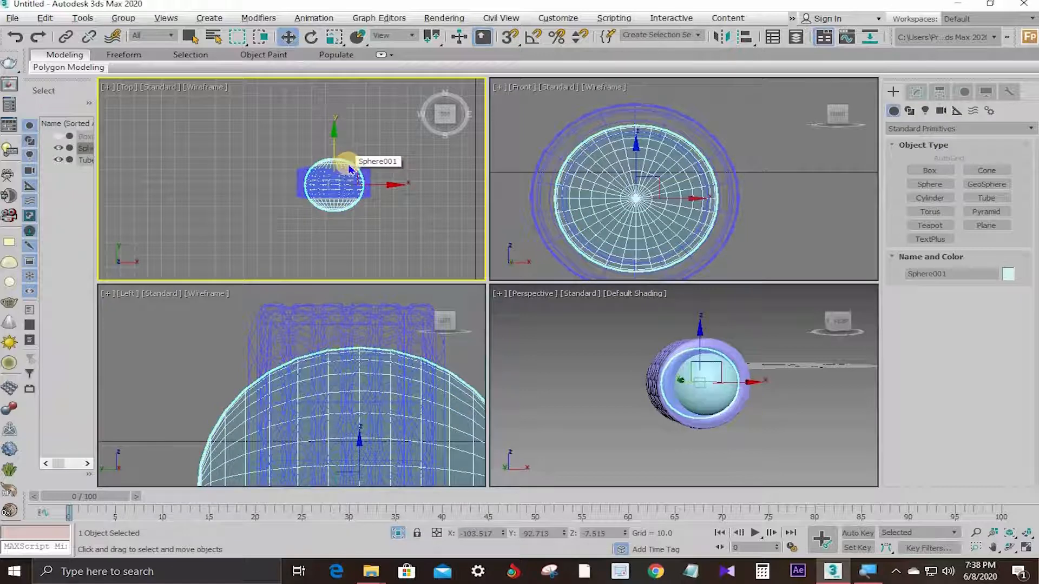
key("ctrl+z")
scroll(381, 149, "down", 2)
middle_click_drag(380, 177, 375, 212)
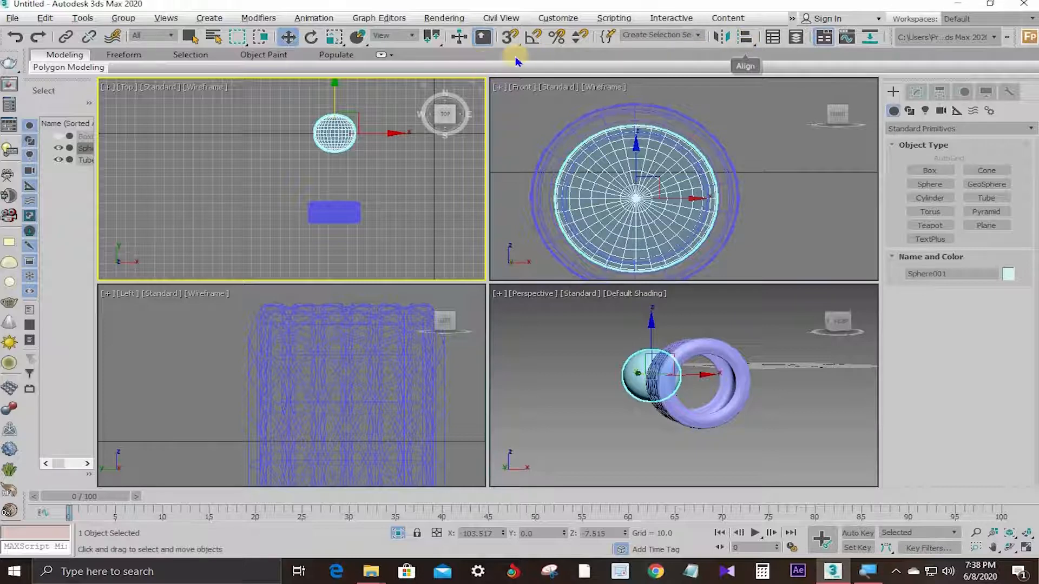
left_click(437, 44)
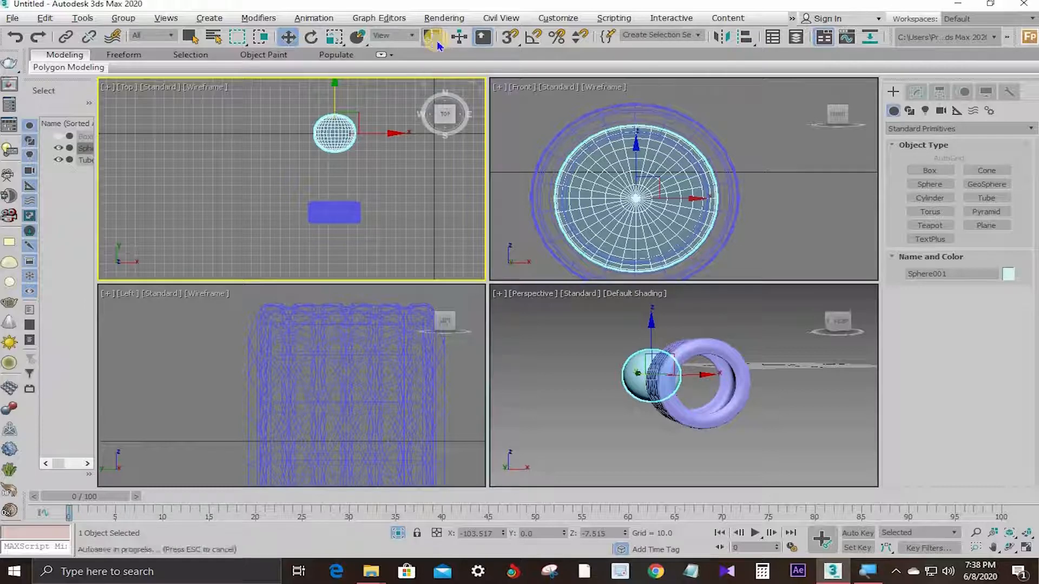
left_click(747, 37)
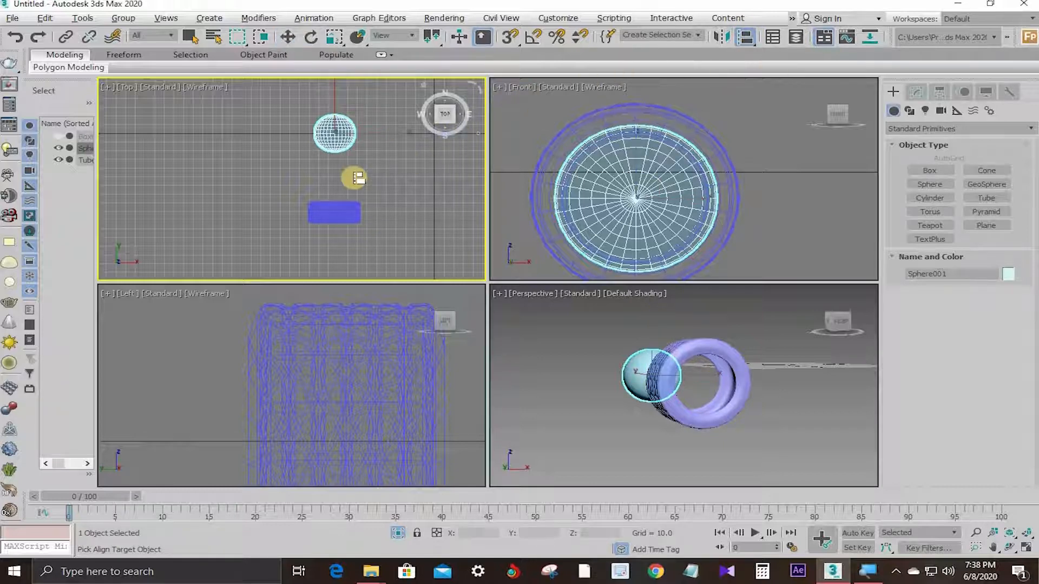
left_click(327, 217)
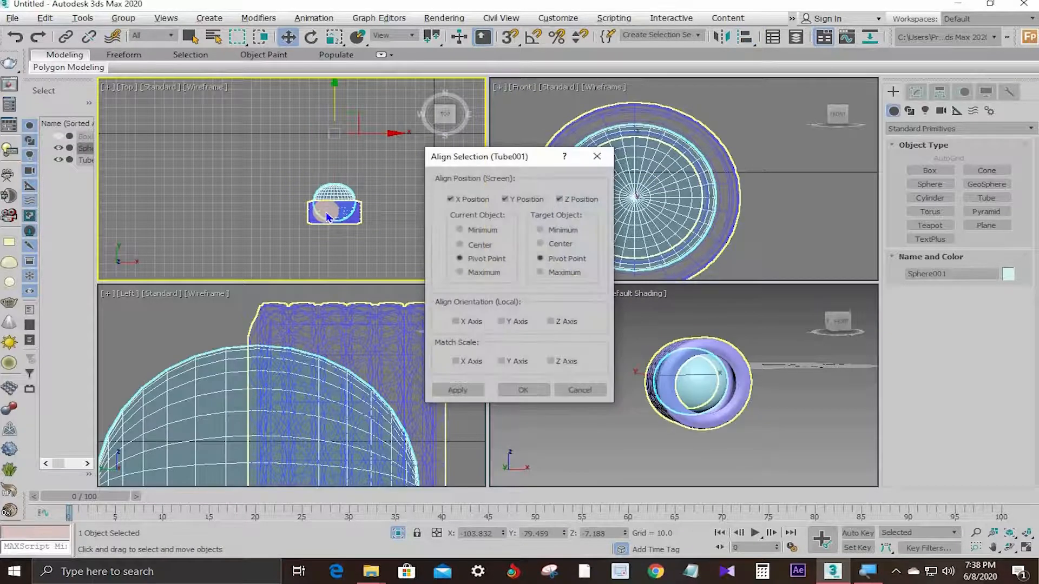
left_click(580, 389)
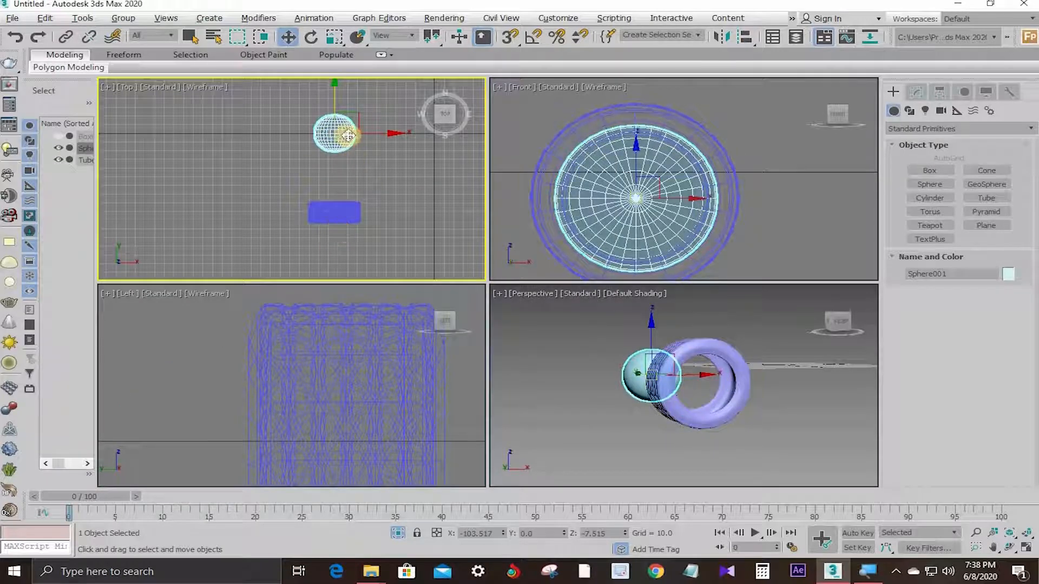
left_click(388, 201)
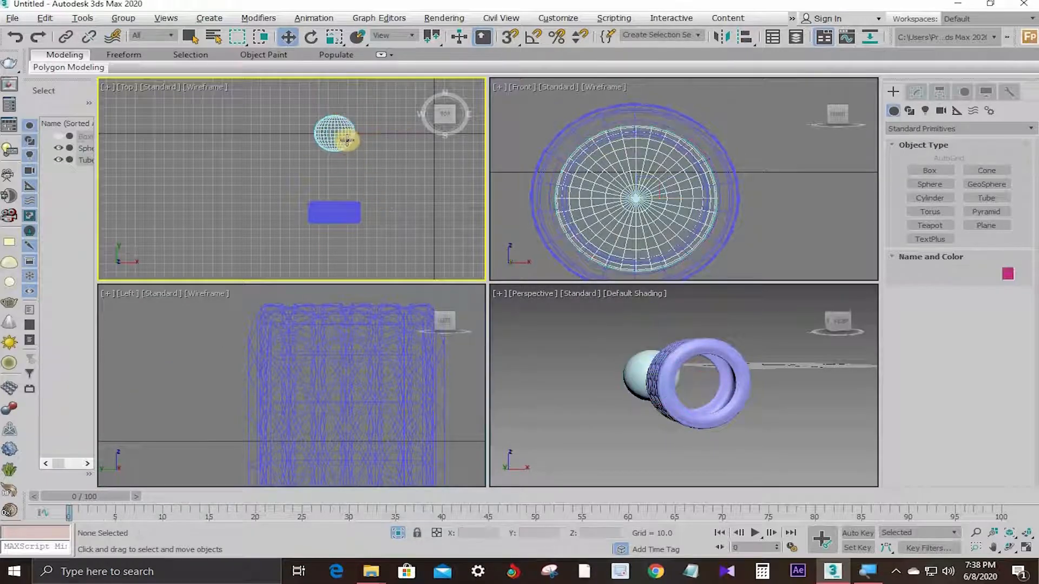
left_click(335, 133)
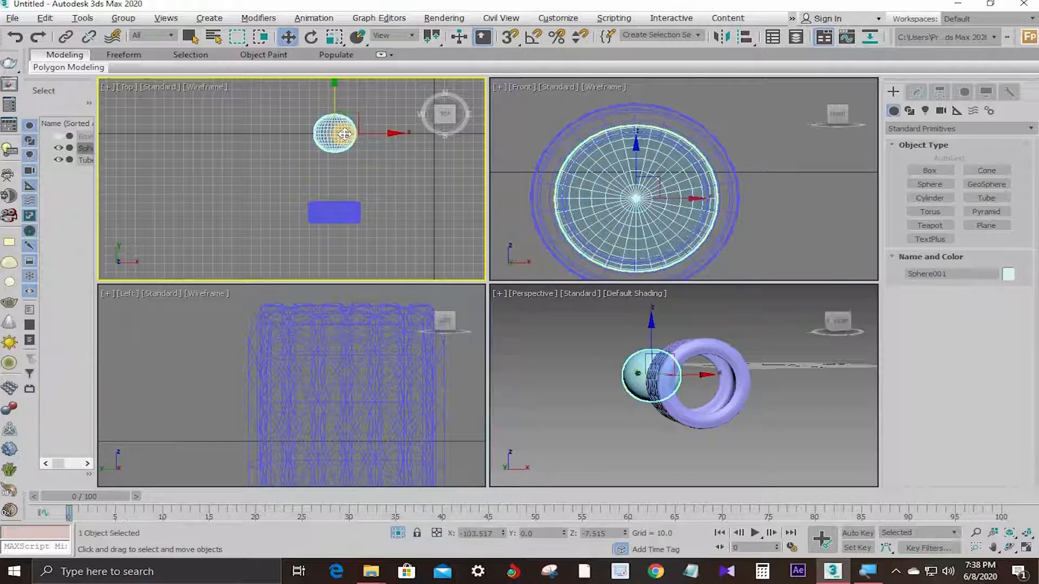
- Align the sphere to the tyre, center to center, in the X, Y and Z positions
left_click(746, 38)
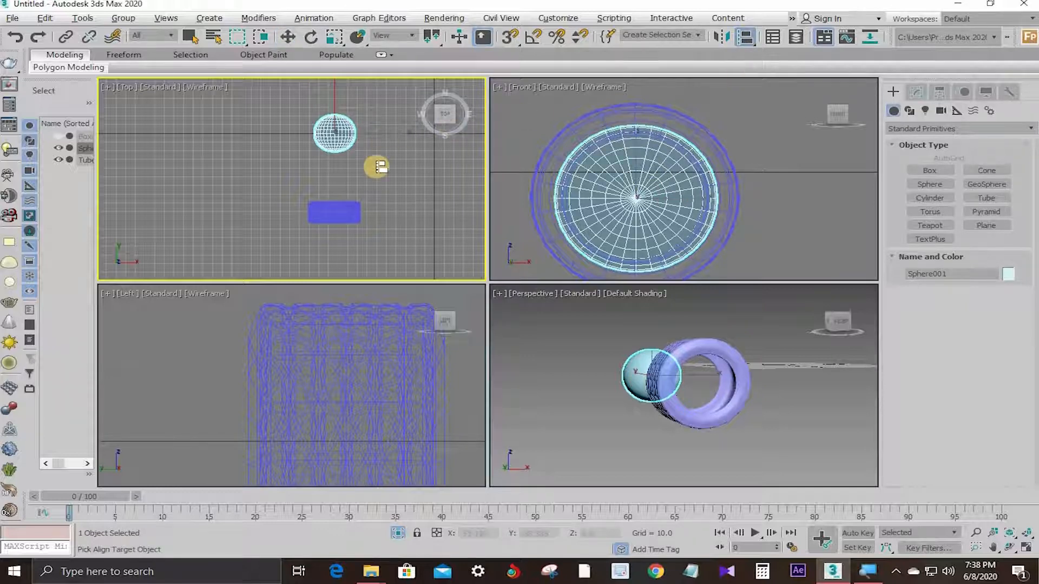
left_click(344, 212)
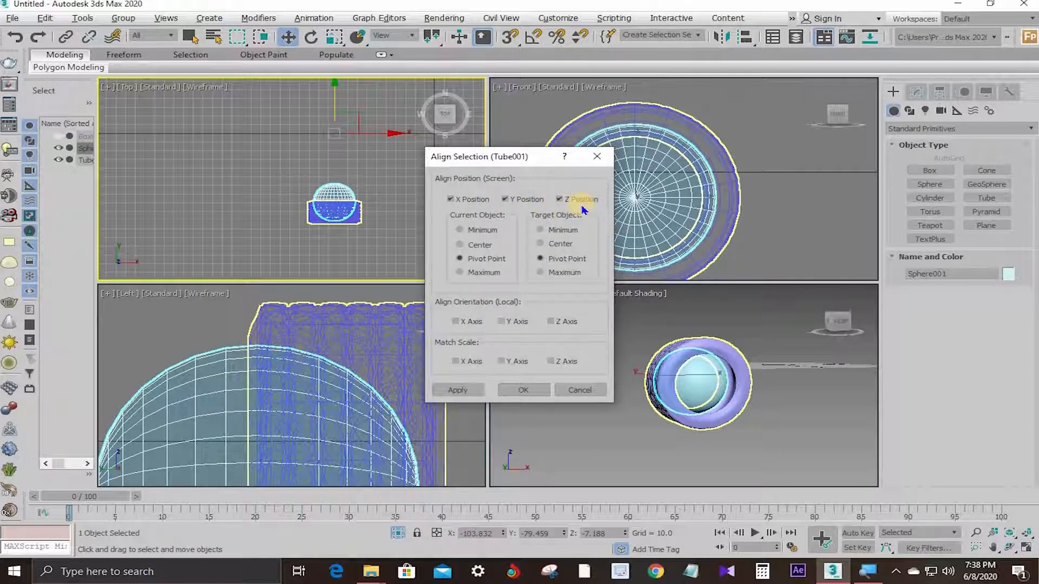
left_click(477, 234)
left_click(566, 231)
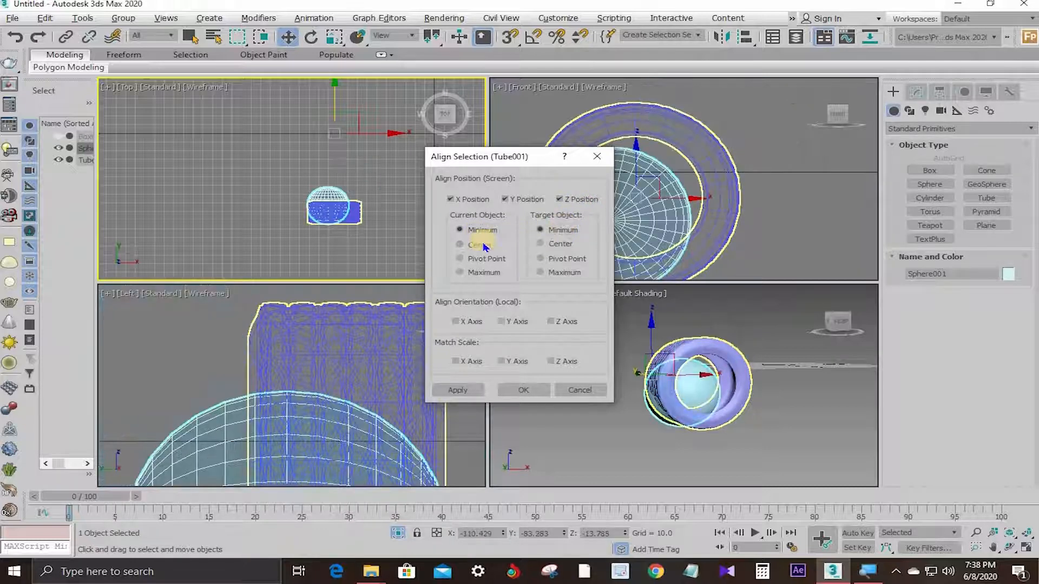
left_click(474, 247)
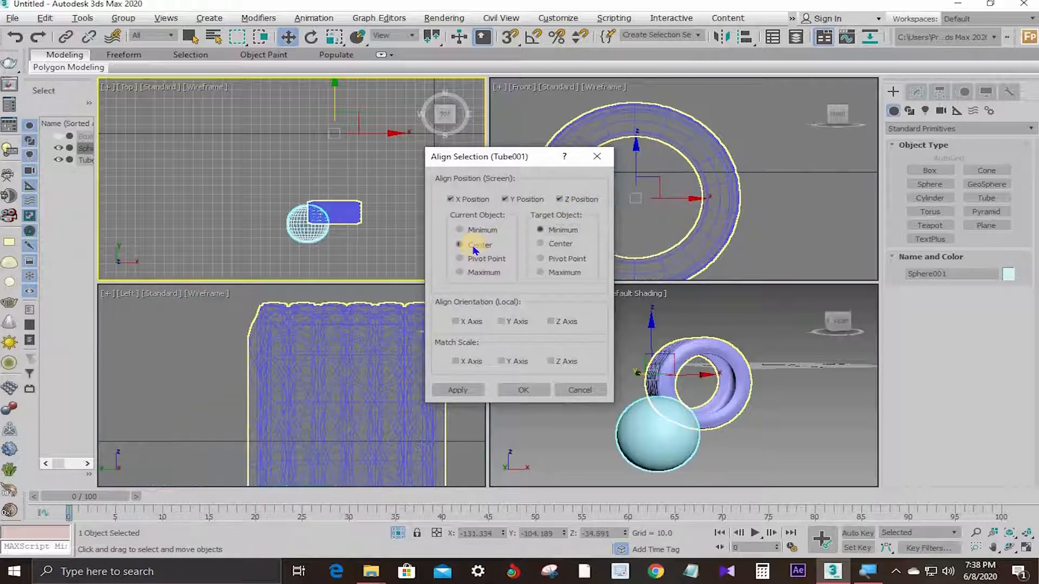
left_click(553, 247)
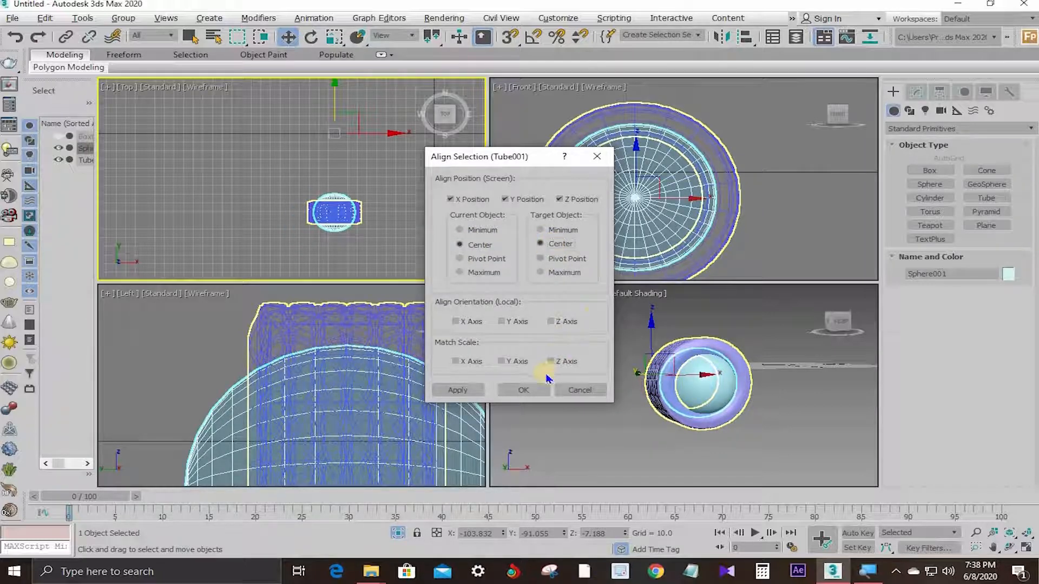
left_click(477, 391)
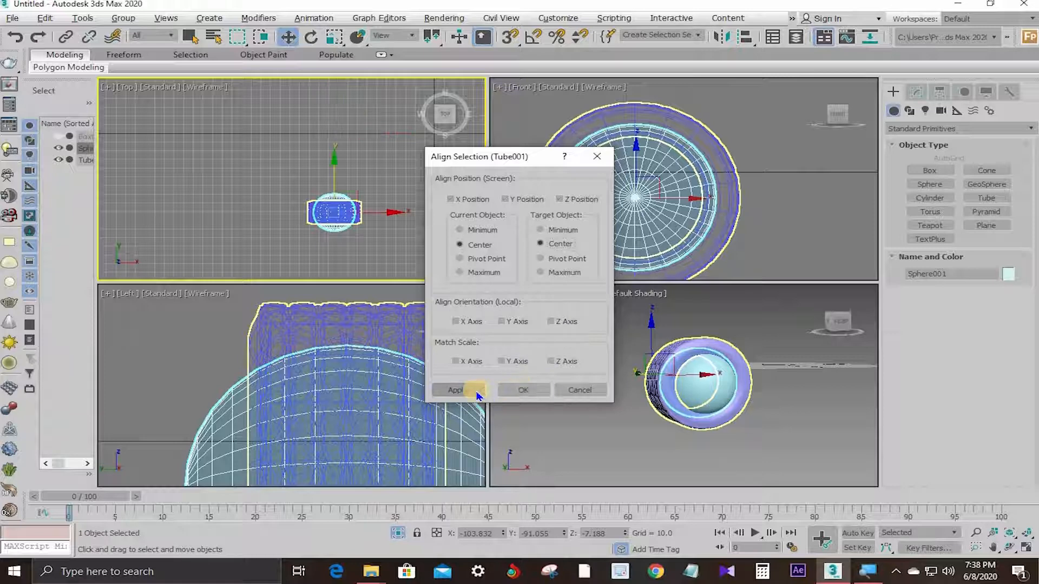
left_click(521, 389)
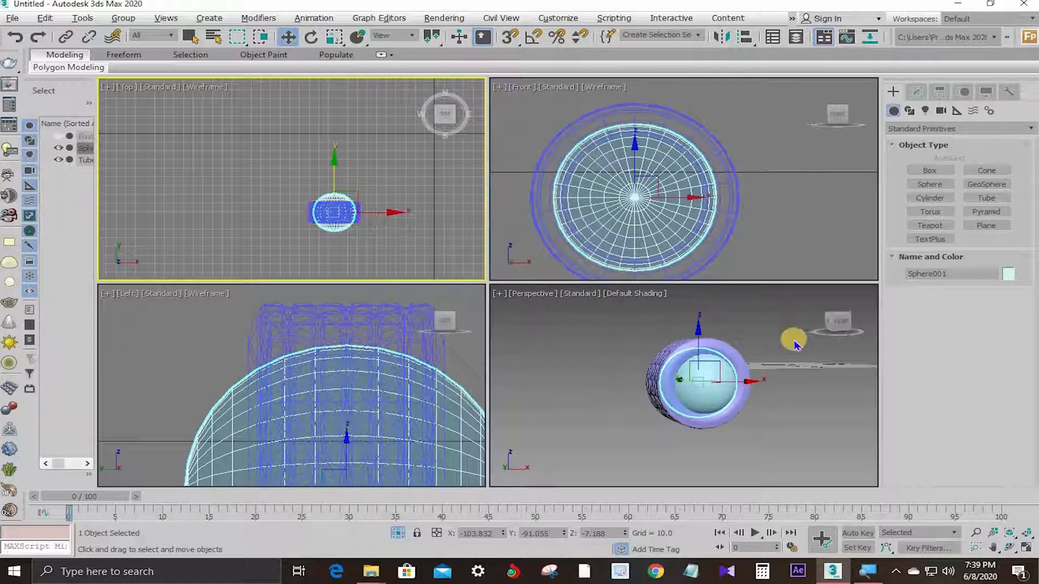
- Add a Squeeze modifier to the sphere inside the tyre
key("alt+w")
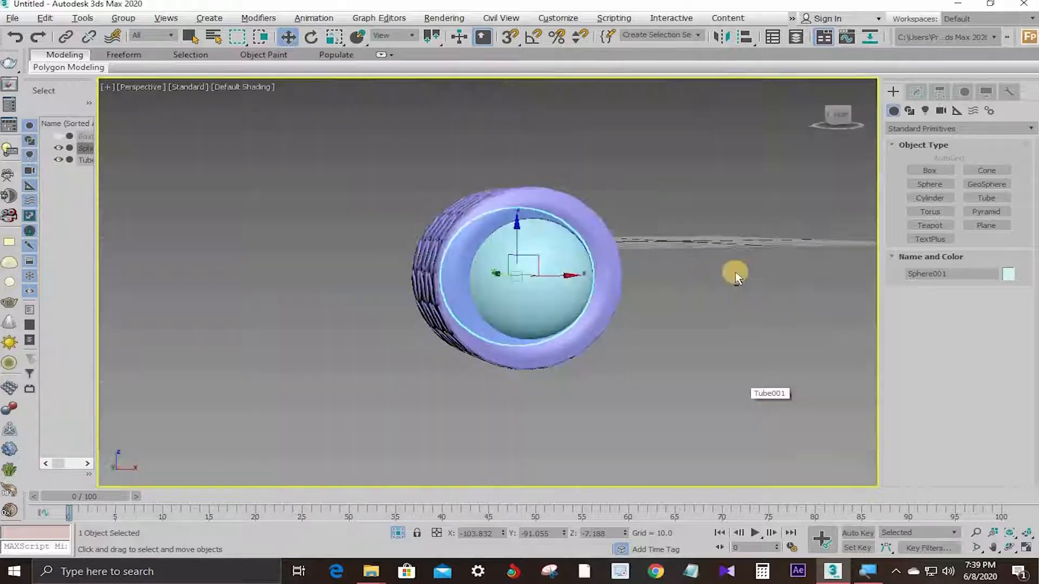
mouse_move(733, 274)
middle_mouse_down("alt")
mouse_move(481, 268)
mouse_move(540, 294)
mouse_move(746, 268)
middle_mouse_up("alt")
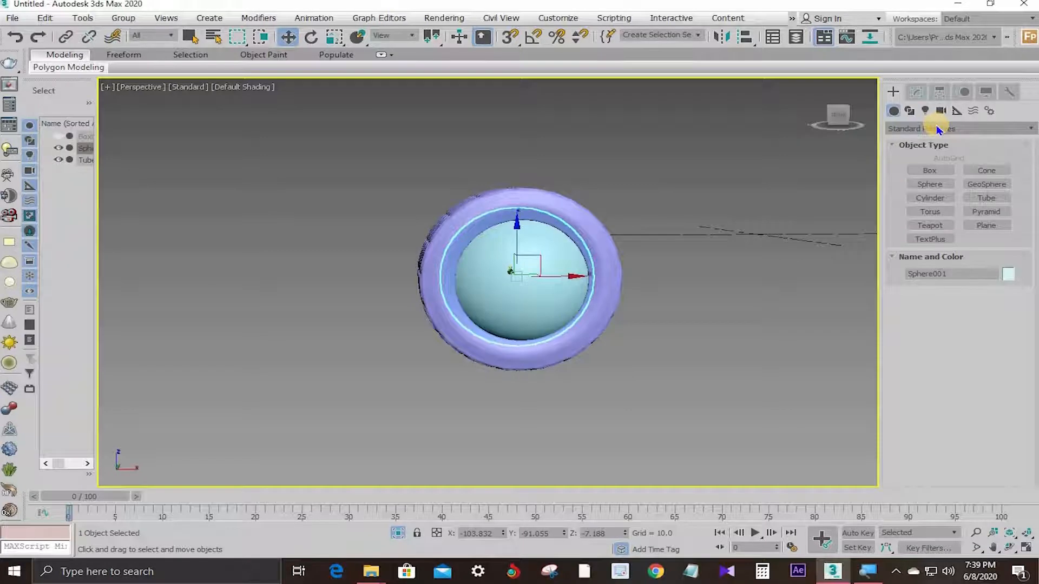
left_click(916, 92)
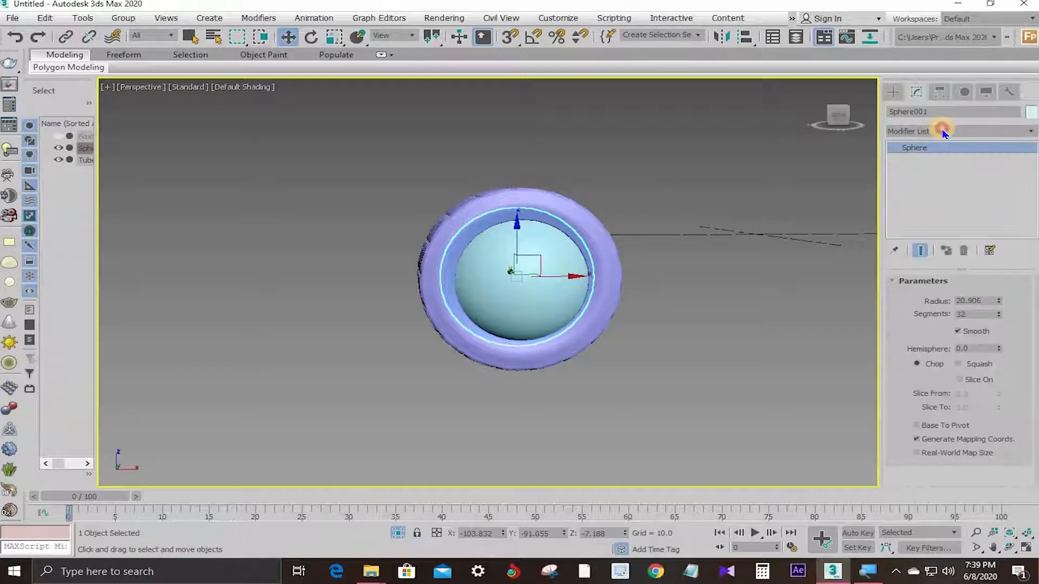
left_click(944, 131)
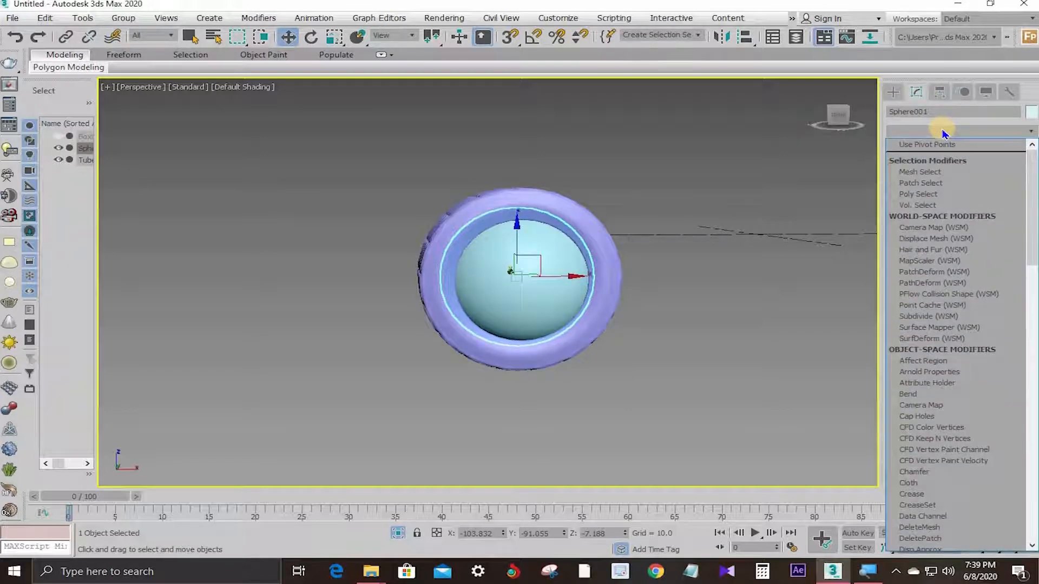
type("sq")
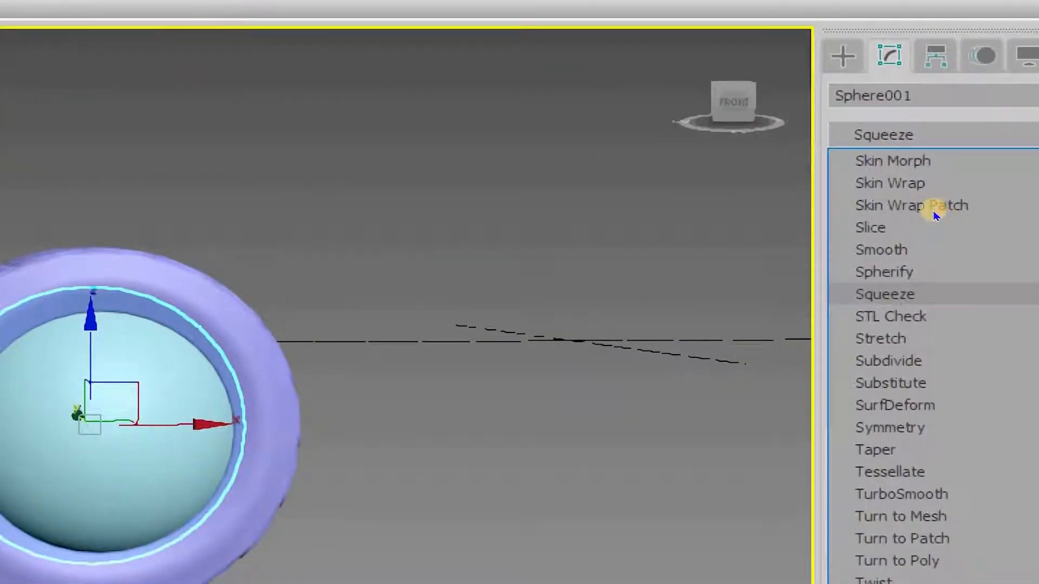
key("Return")
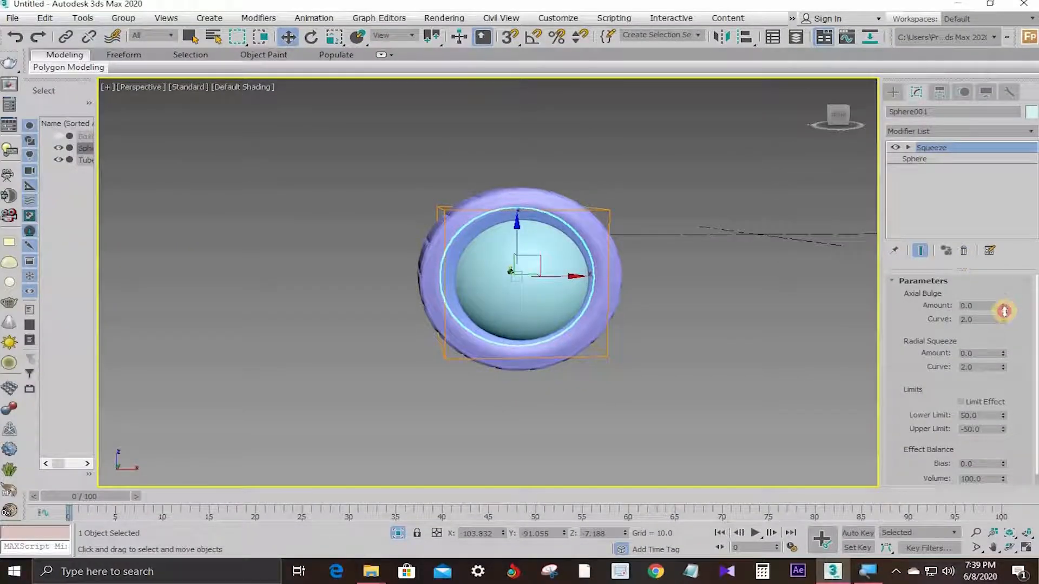
- Set the Squeeze modifier's axial bulge amount to -1.1 and reduce its curve to a slightly negative value
left_click_drag(1004, 312, 936, 483)
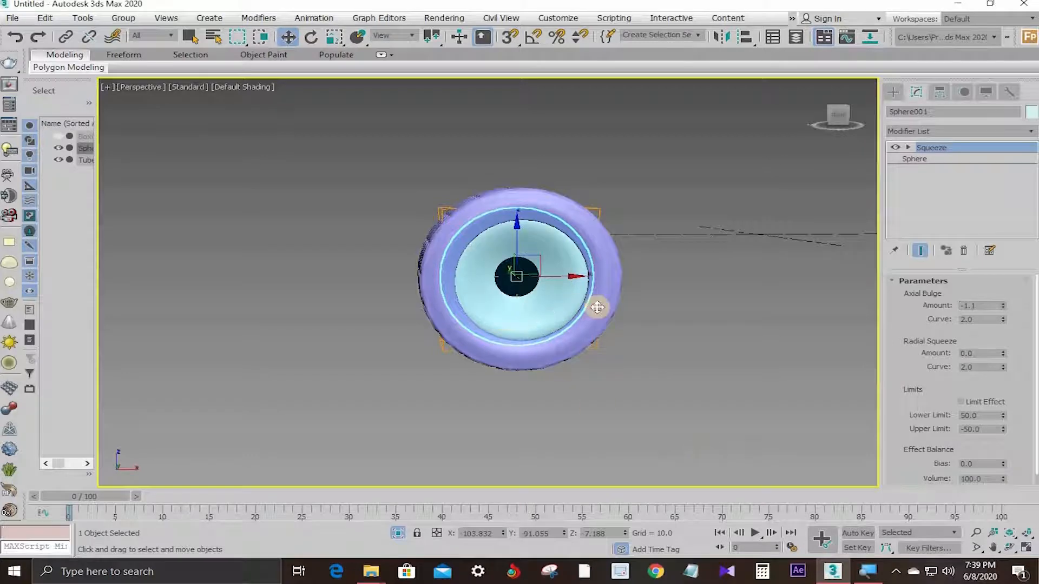
middle_click_drag(597, 308, 802, 341, "alt")
left_click(1002, 320)
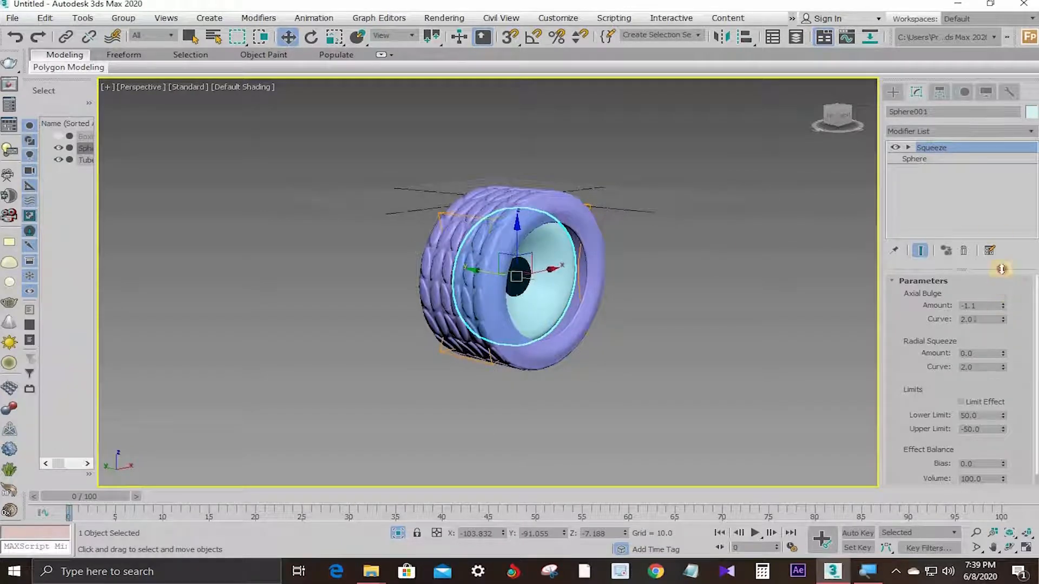
left_click_drag(991, 333, 998, 429)
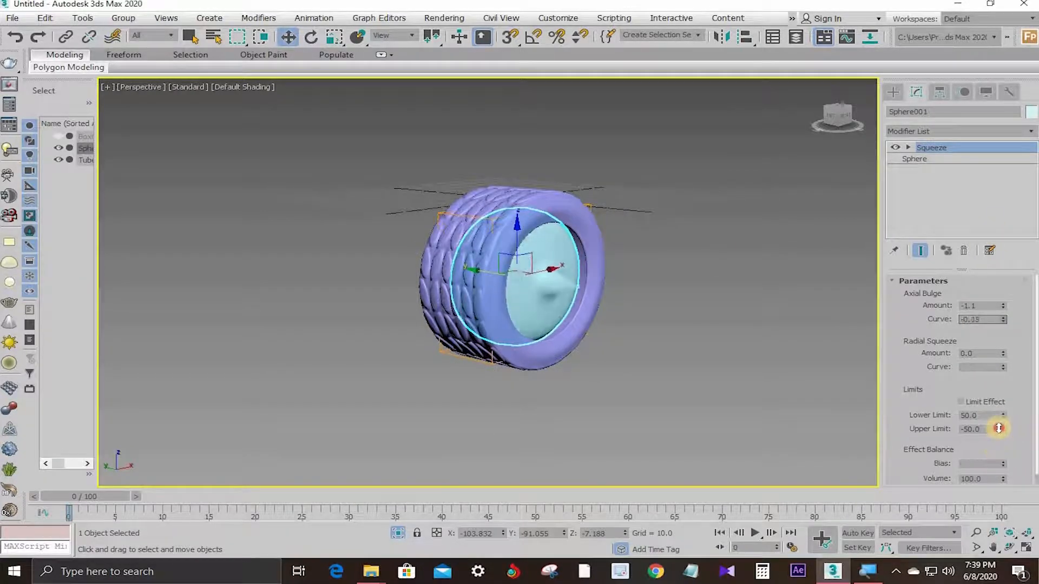
- Isolate the squeezed sphere so that the tyre is hidden
middle_click_drag(487, 313, 588, 431, "alt")
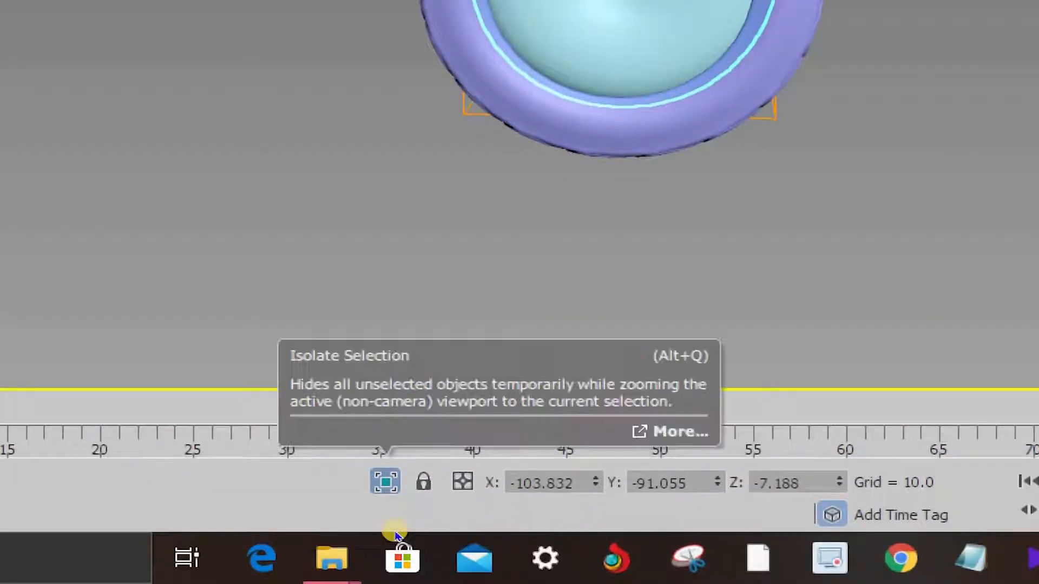
key("alt+q")
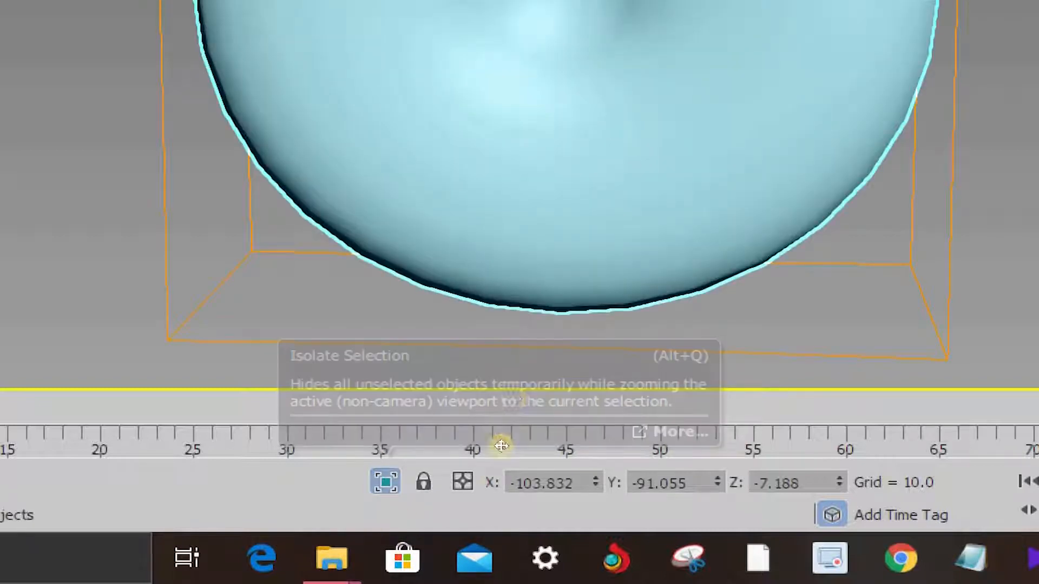
- End the isolation of the squeezed sphere to bring back the tyre and car body, and show all four views
left_click(385, 482)
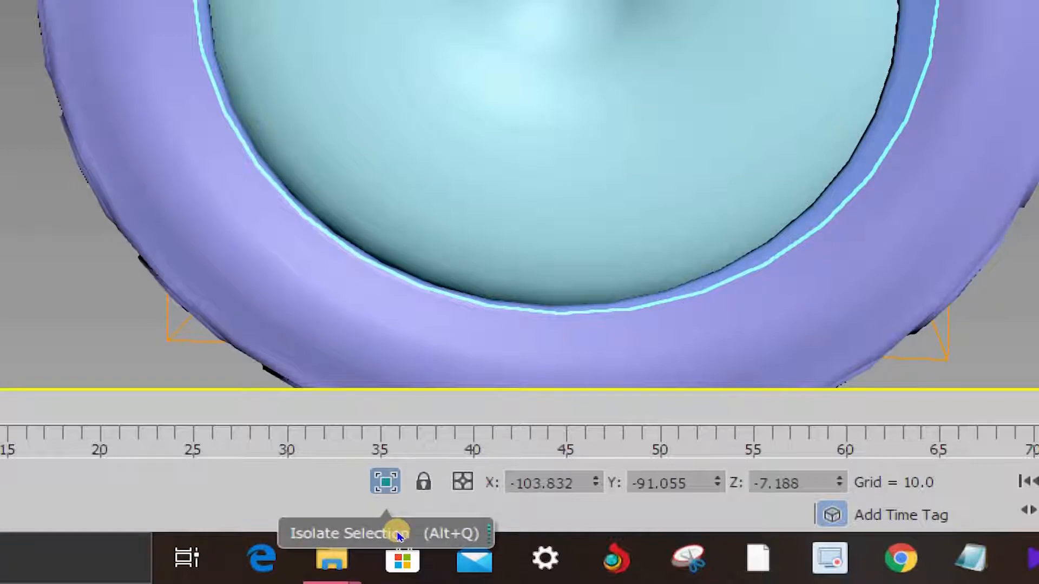
left_click(386, 482)
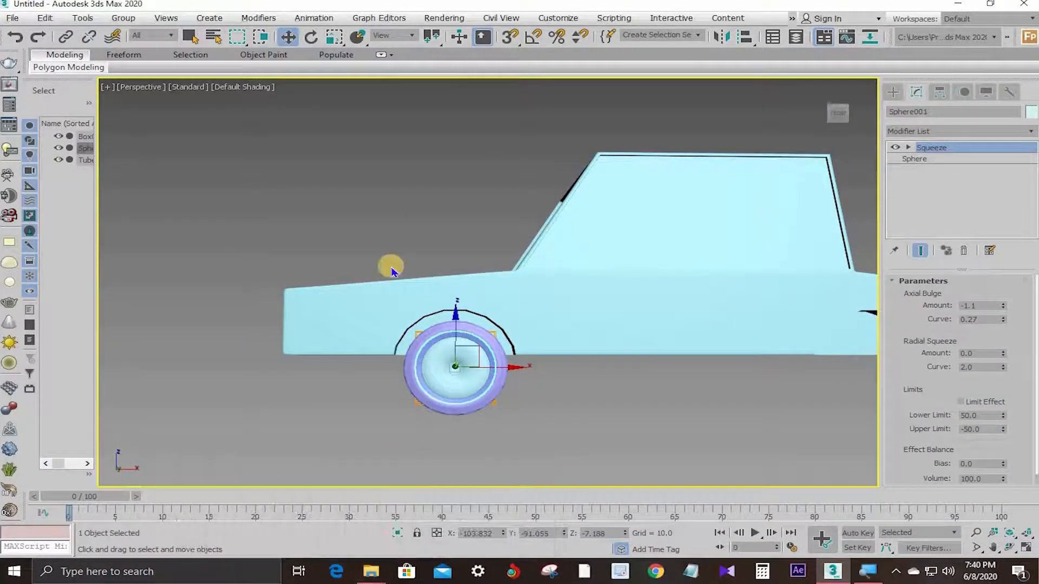
key("alt+w")
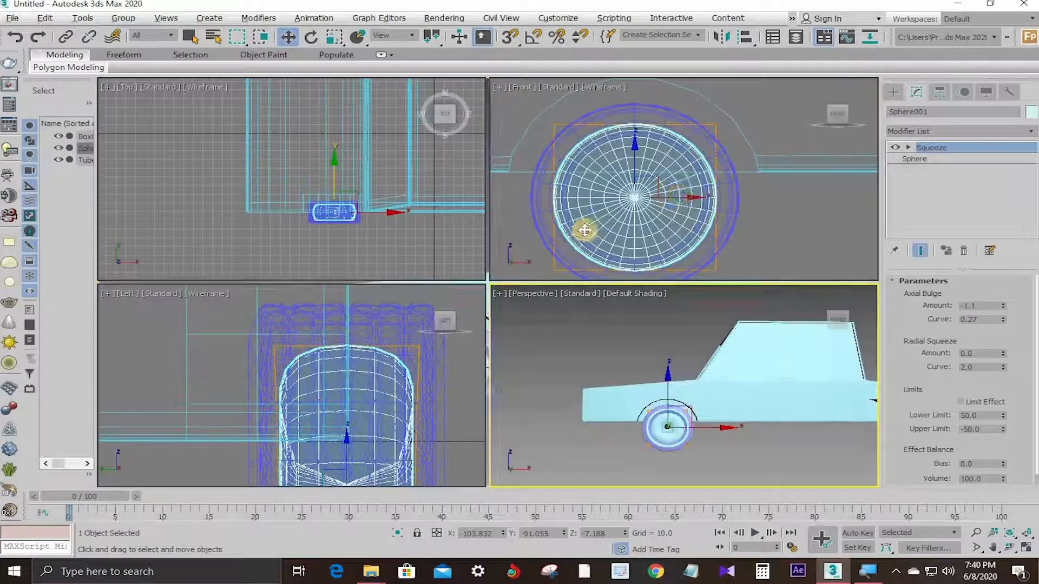
- Add the tyre to the selected rim sphere and scale both up uniformly until the wheel nearly fills the front wheel arch
left_click(736, 193, "ctrl")
key("r")
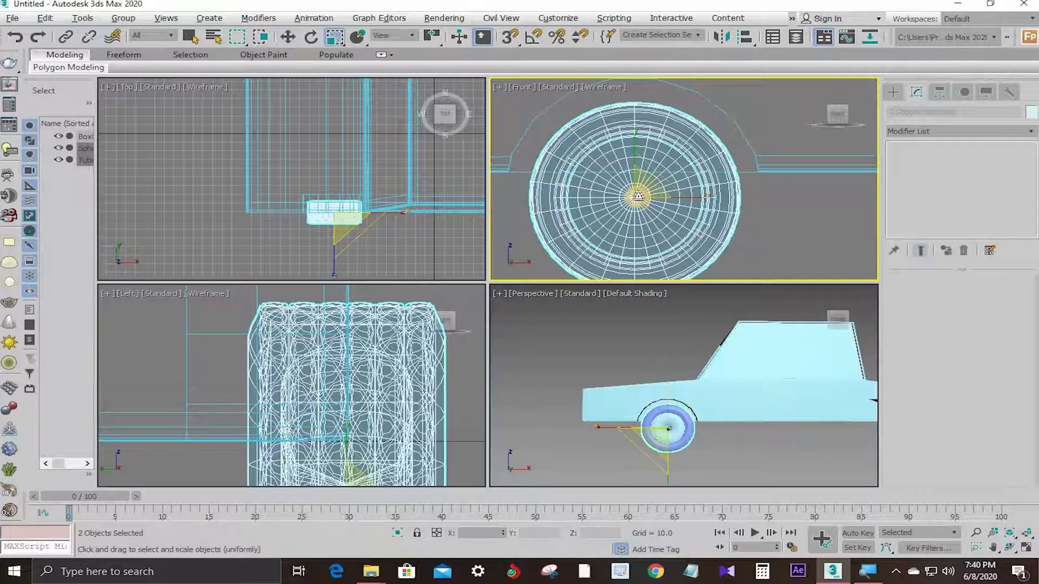
left_click_drag(638, 195, 644, 186)
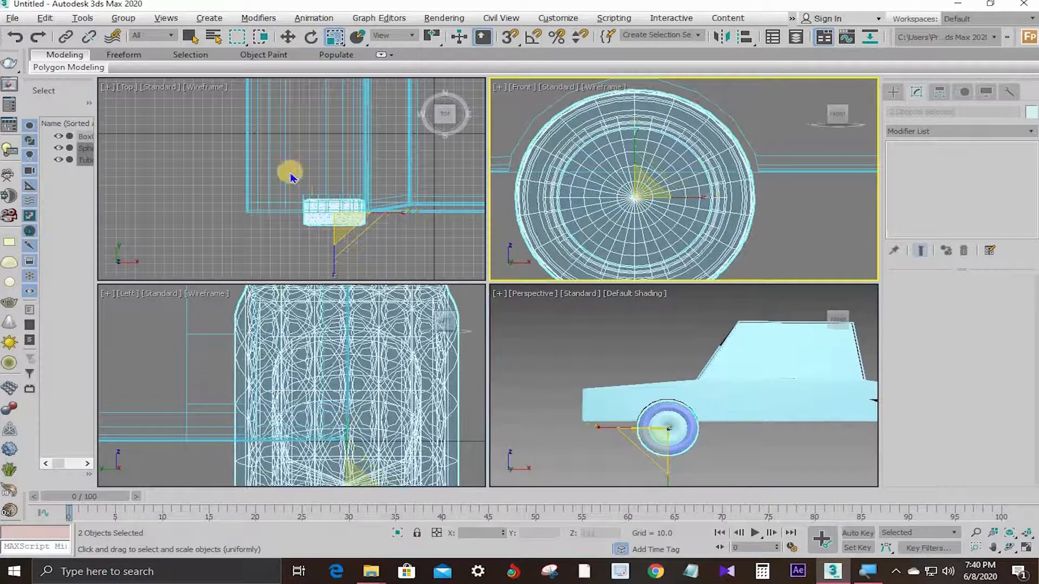
- Clone the front tyre and rim as one instance along Y to the opposite side of the car
scroll(304, 185, "down", 6)
key("w")
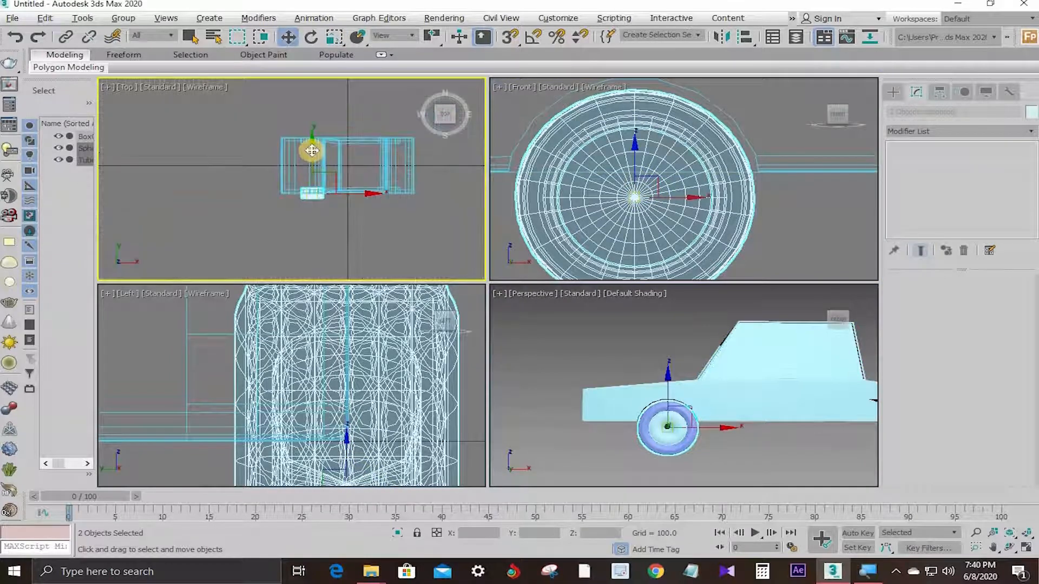
mouse_move(312, 151)
left_mouse_down()
mouse_move(318, 95)
mouse_move(307, 127)
left_mouse_up()
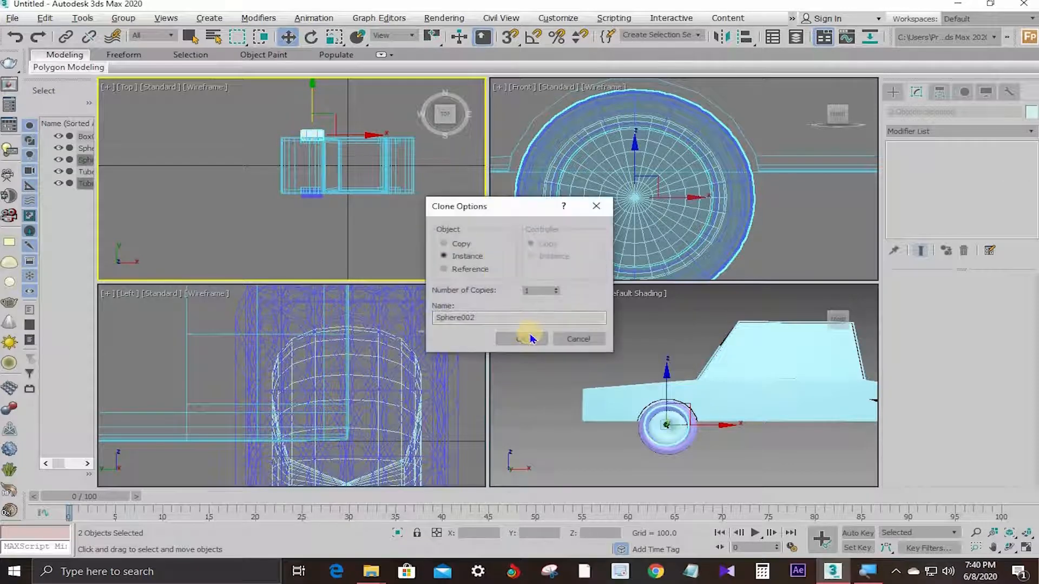
left_click(528, 339)
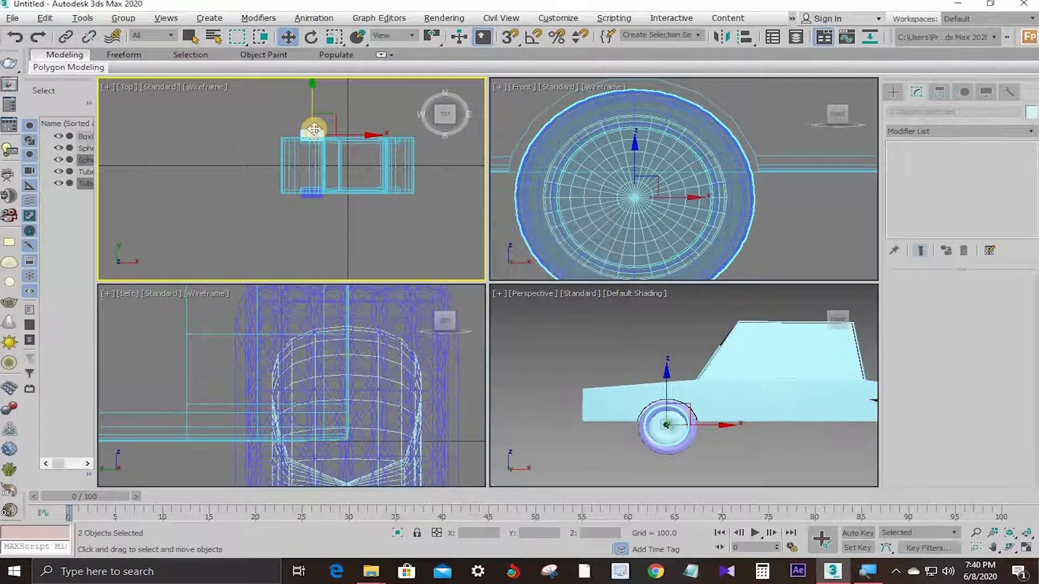
- Select both front wheels with their rims and clone them as instances about 225 units along X to the rear wheel arches
scroll(307, 147, "up", 5)
scroll(307, 148, "down", 6)
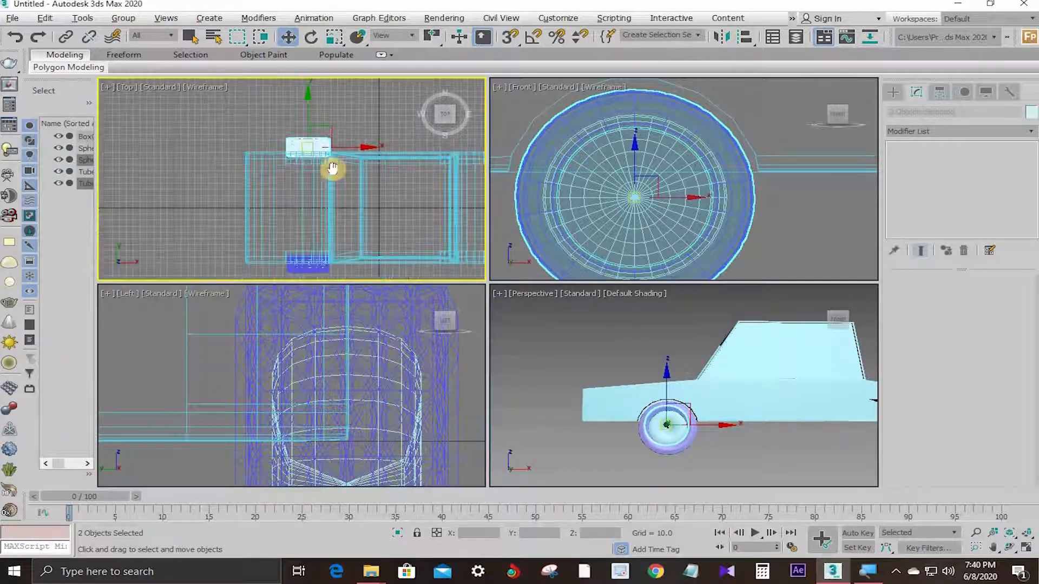
scroll(292, 195, "down", 2)
scroll(281, 217, "up", 7)
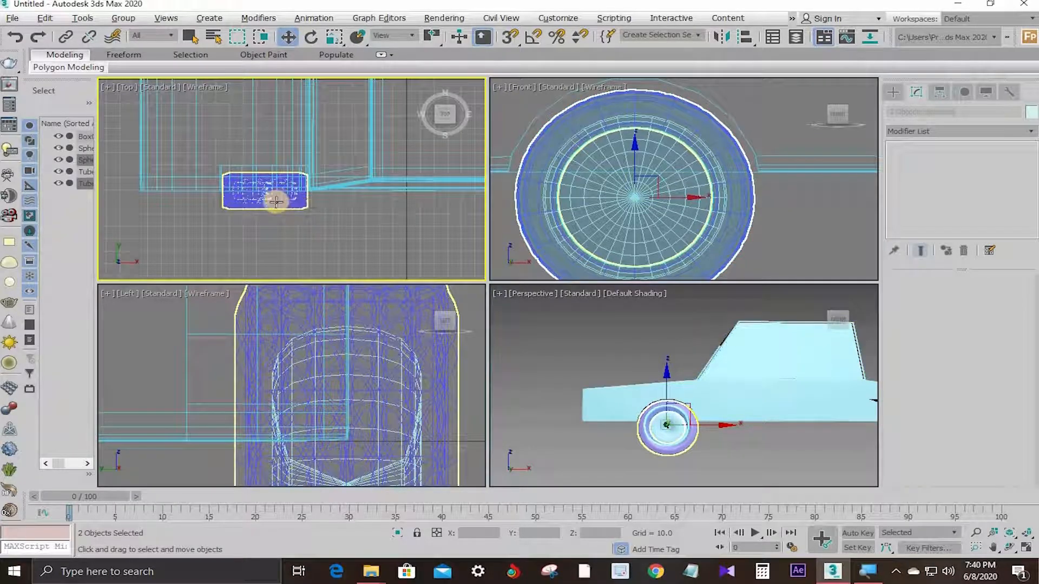
left_click(277, 200, "ctrl")
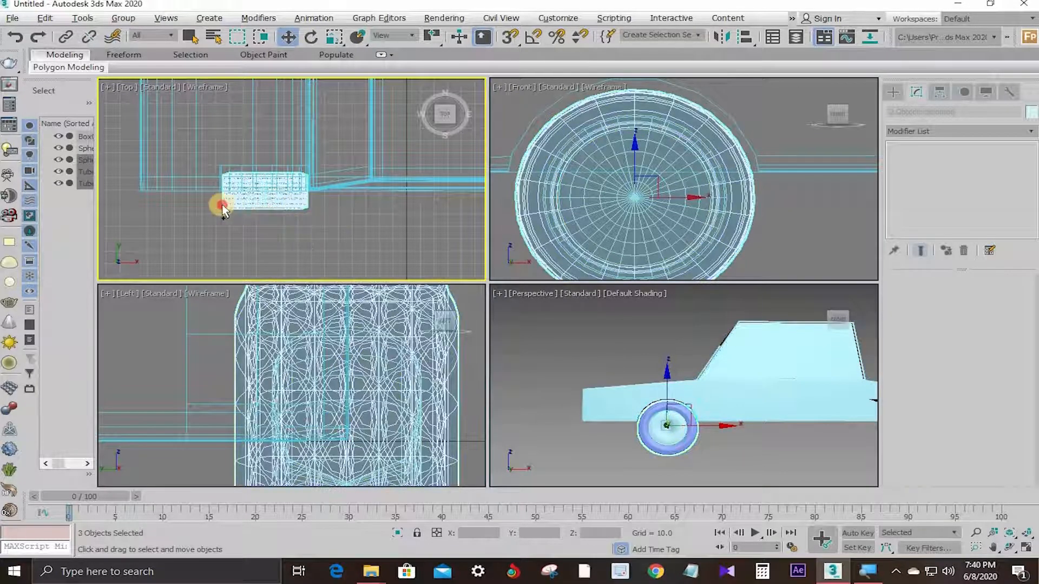
left_click_drag(222, 206, 197, 197, "ctrl")
scroll(336, 164, "down", 3)
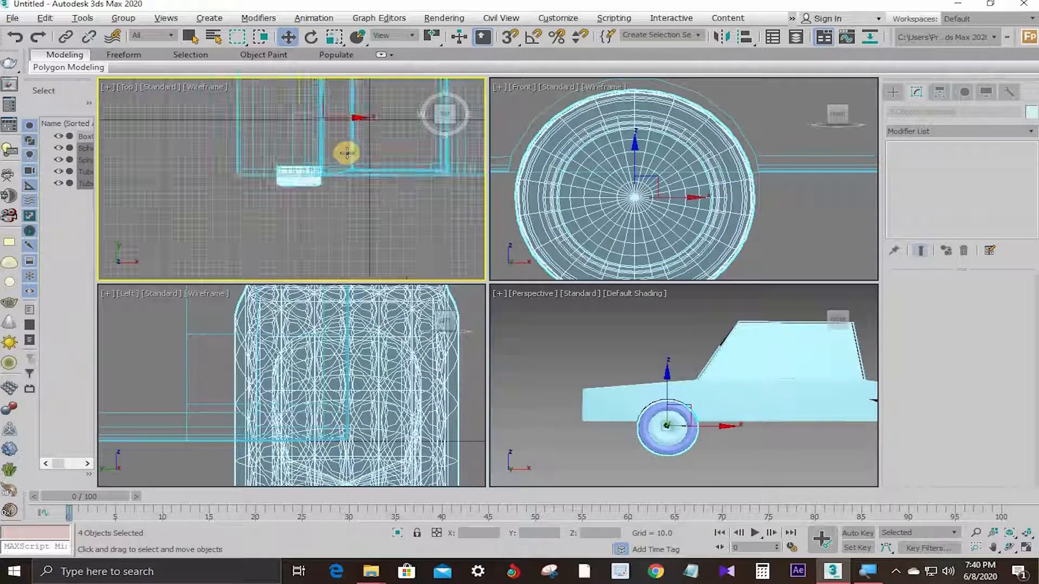
scroll(349, 151, "down", 3)
left_click_drag(394, 135, 443, 126, "shift")
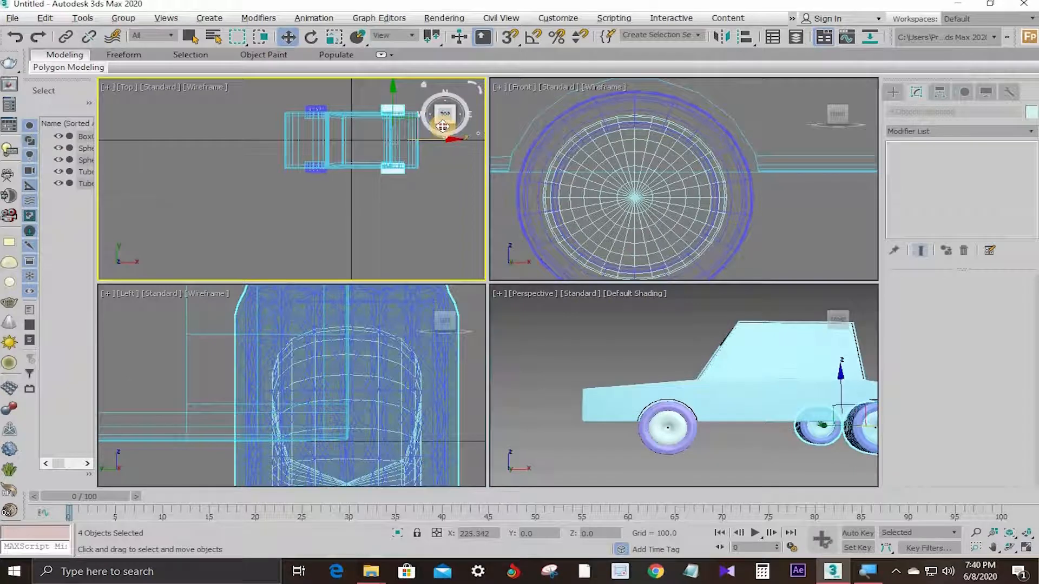
key("ctrl+v")
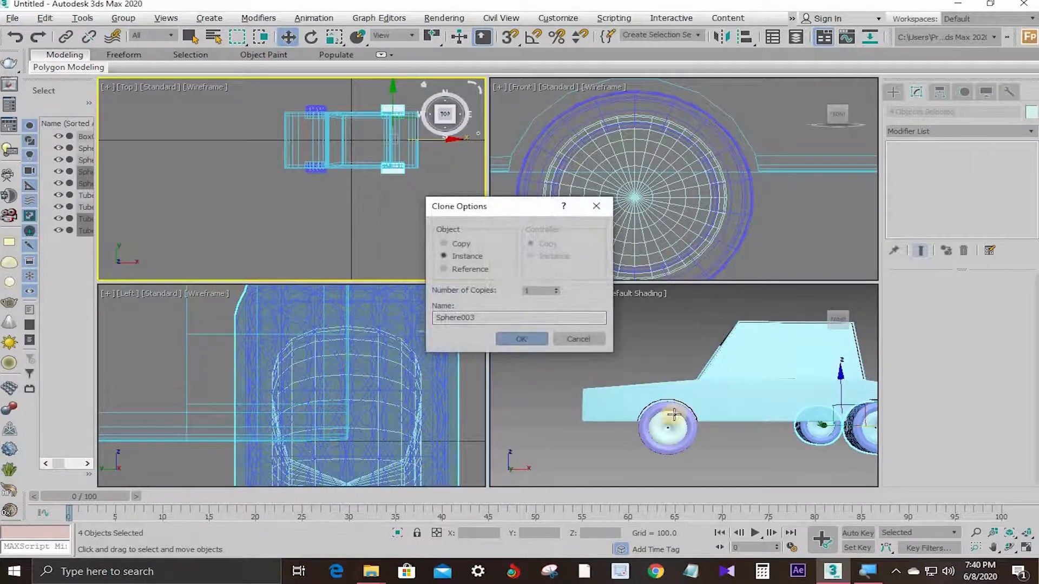
key("Return")
- Examine the car from the front, side and corners to check the placement of all four wheels in the arches
key("alt+w")
scroll(694, 374, "down", 3)
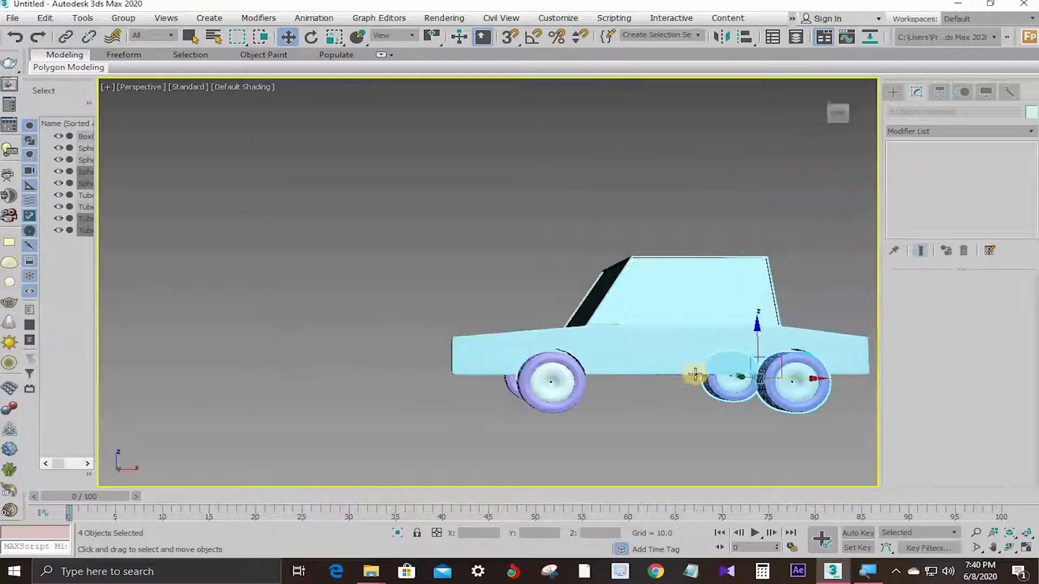
middle_click_drag(714, 377, 769, 368, "alt")
middle_click_drag(514, 309, 531, 309)
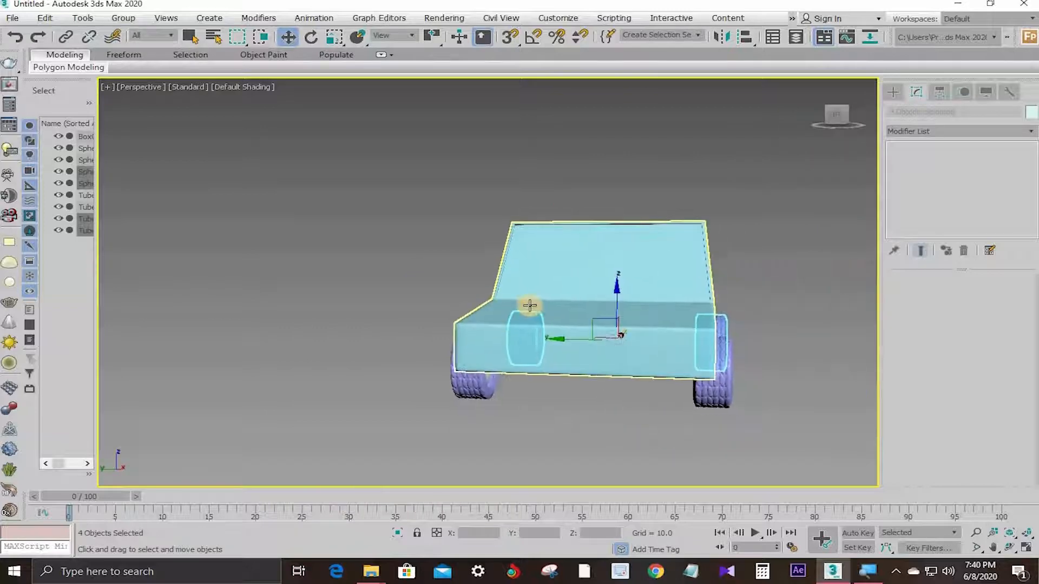
key("z")
scroll(593, 304, "down", 2)
middle_click_drag(601, 320, 489, 330, "alt")
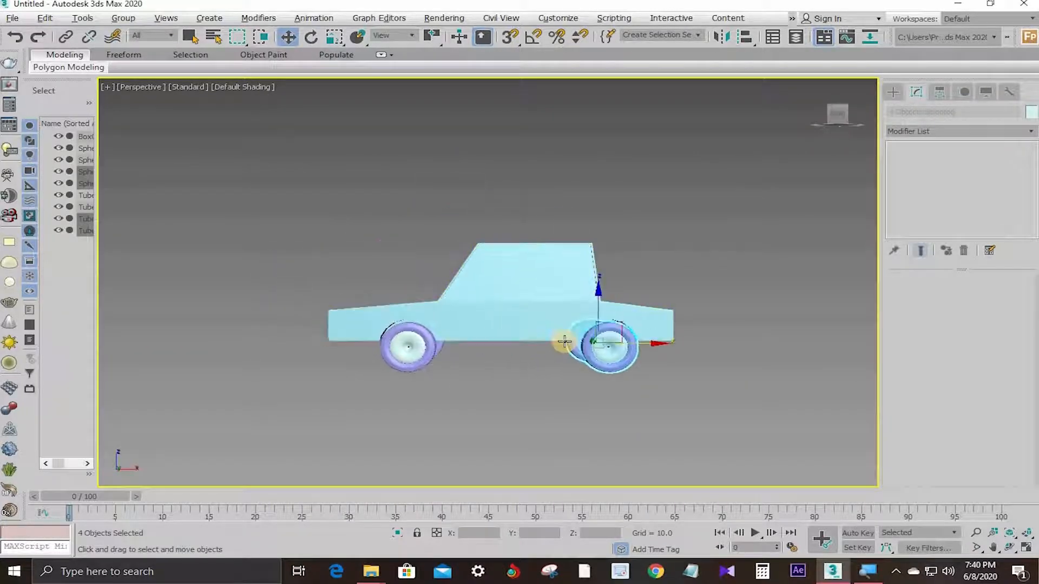
middle_click_drag(564, 341, 716, 359, "alt")
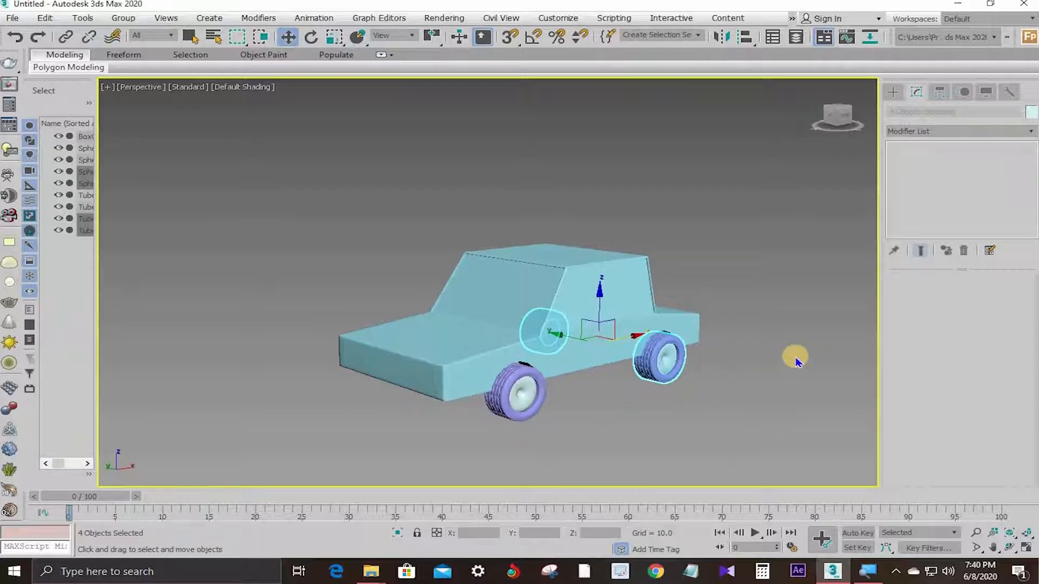
middle_click_drag(710, 354, 559, 376, "alt")
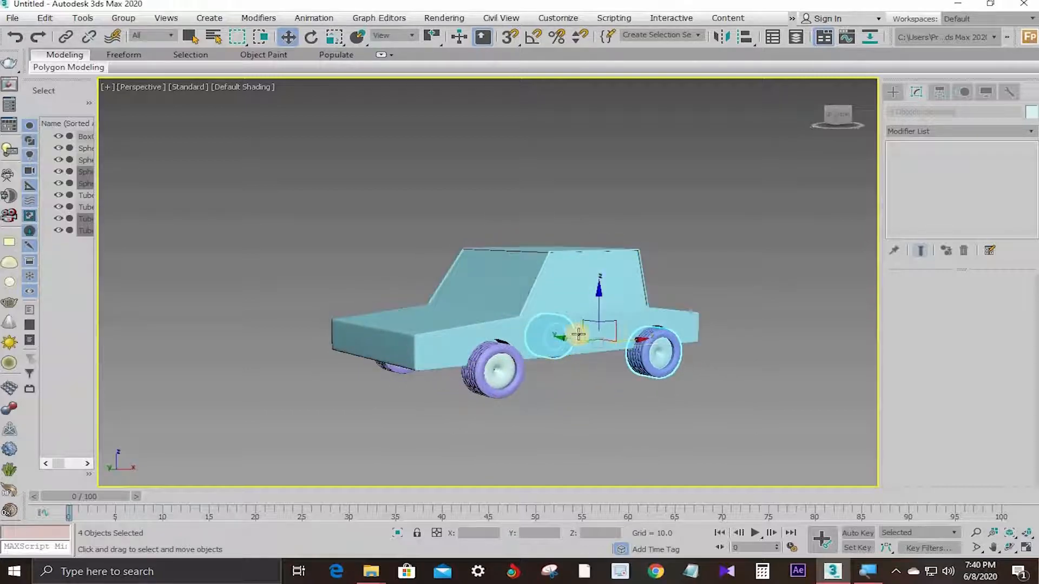
middle_click_drag(579, 335, 609, 350, "alt")
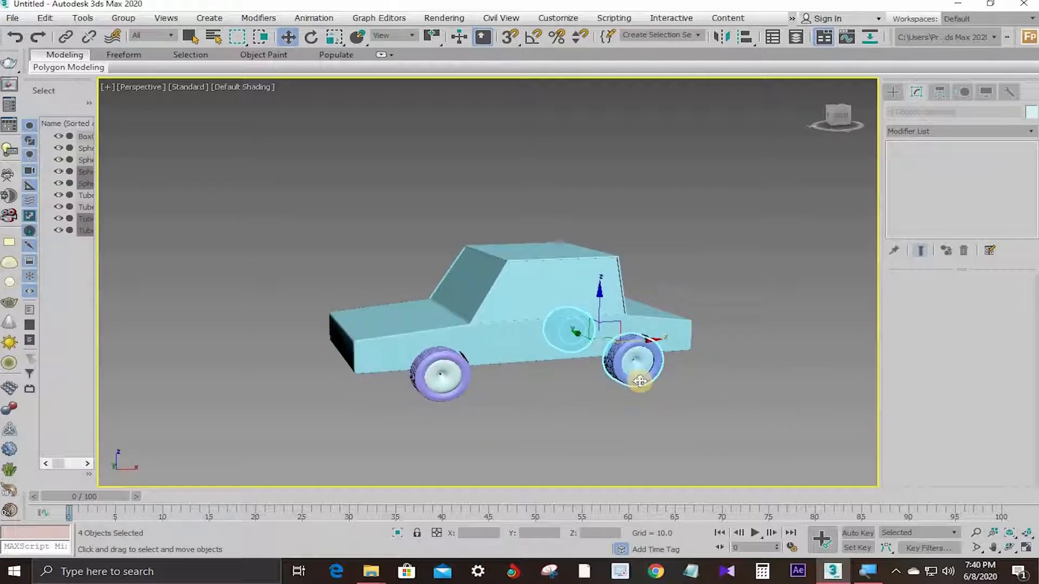